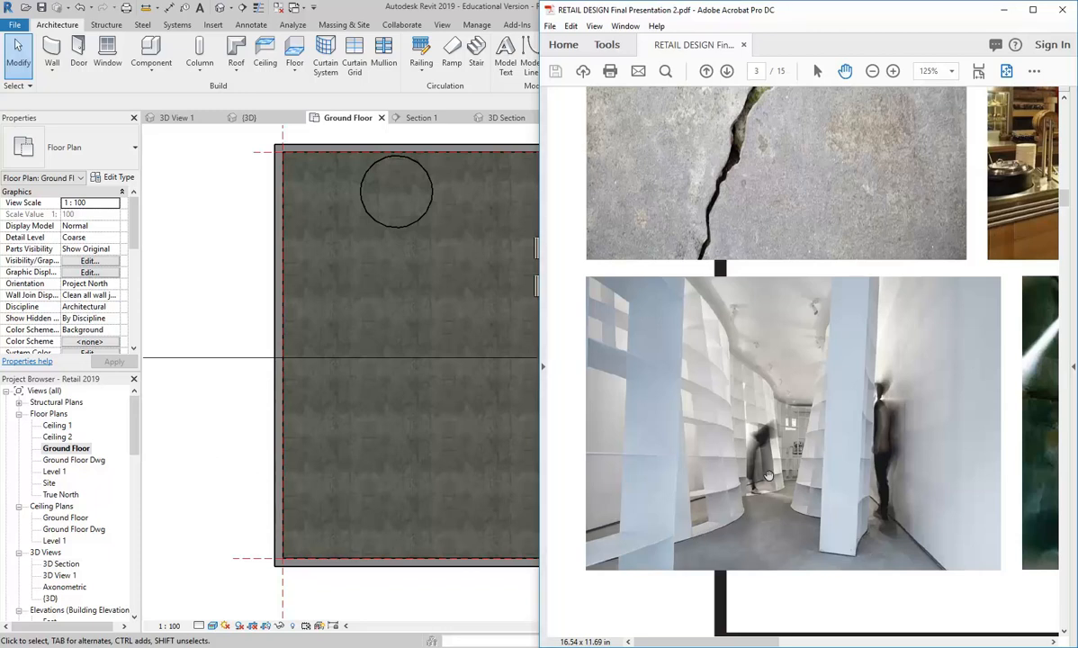
Compare the PDF's curved white partition photo with the empty floor area in Revit's Ground Floor plan.
{"action": "left_click", "coordinate": [212, 464]}
{"action": "middle_click_drag", "start_coordinate": [427, 476], "coordinate": [429, 476]}
{"action": "scroll", "coordinate": [401, 491], "scroll_direction": "up", "scroll_amount": 3}
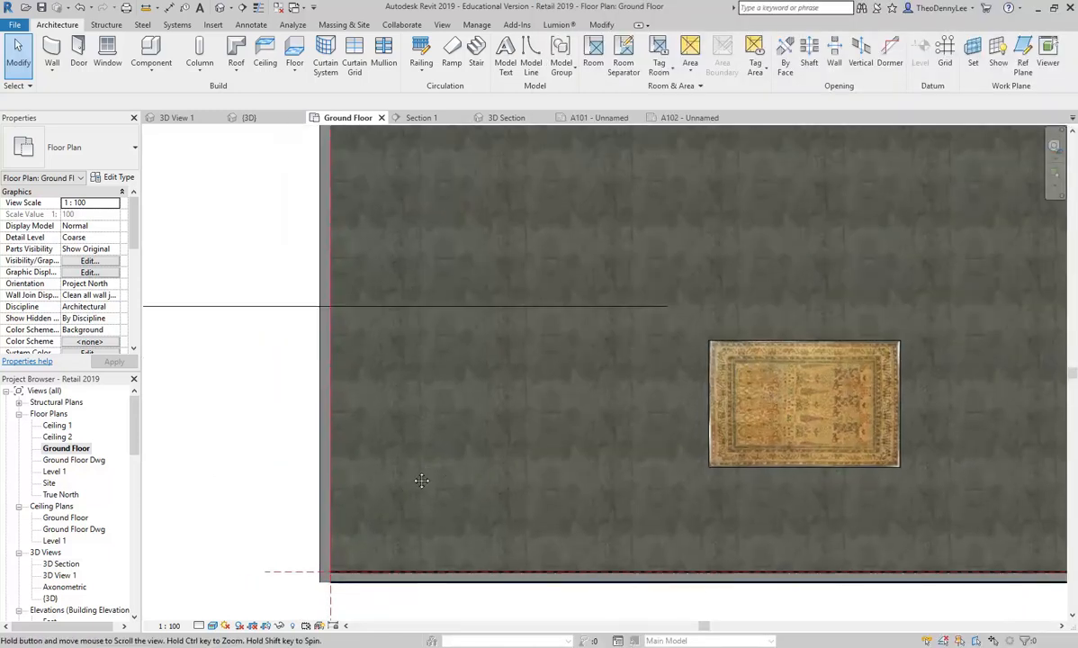
{"action": "middle_click_drag", "start_coordinate": [434, 464], "coordinate": [419, 460]}
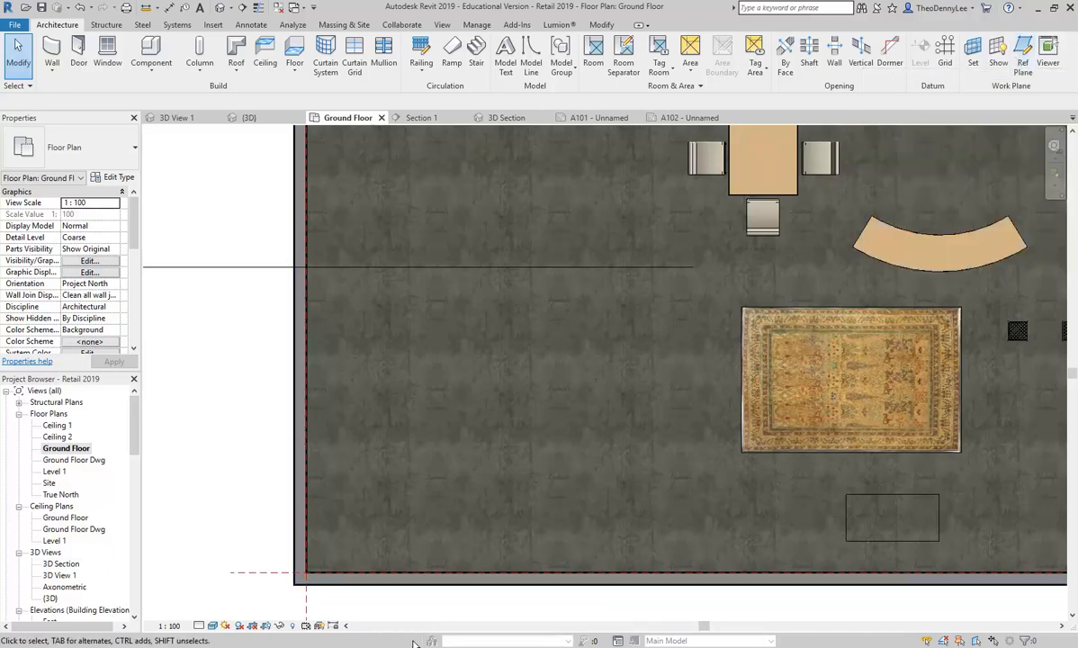
{"action": "key", "text": "alt+Tab"}
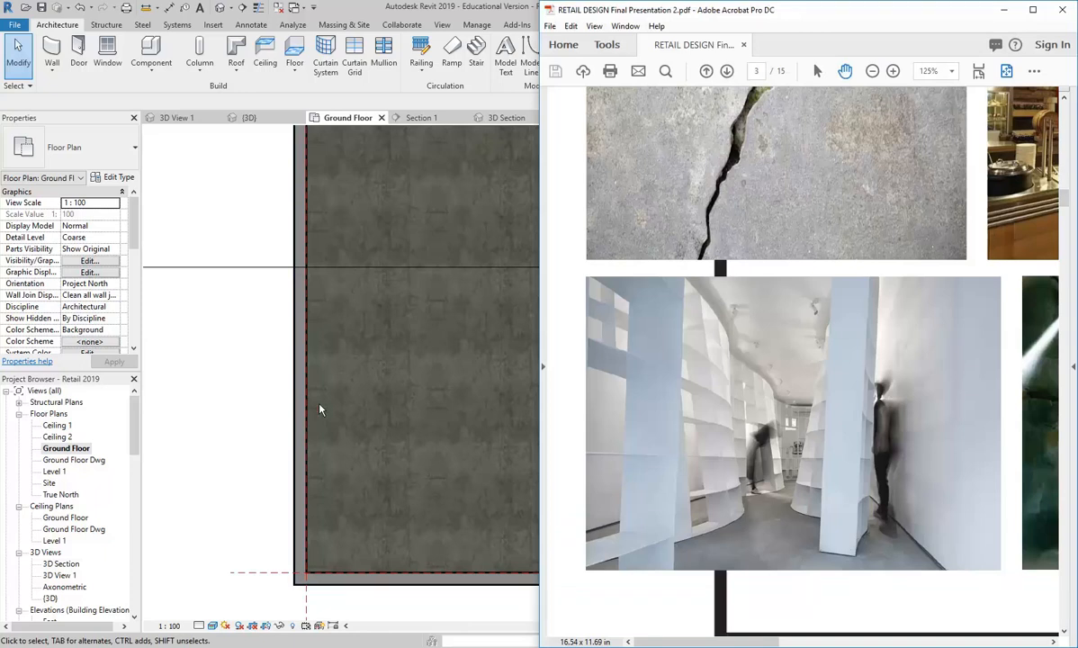
{"action": "left_click", "coordinate": [229, 408]}
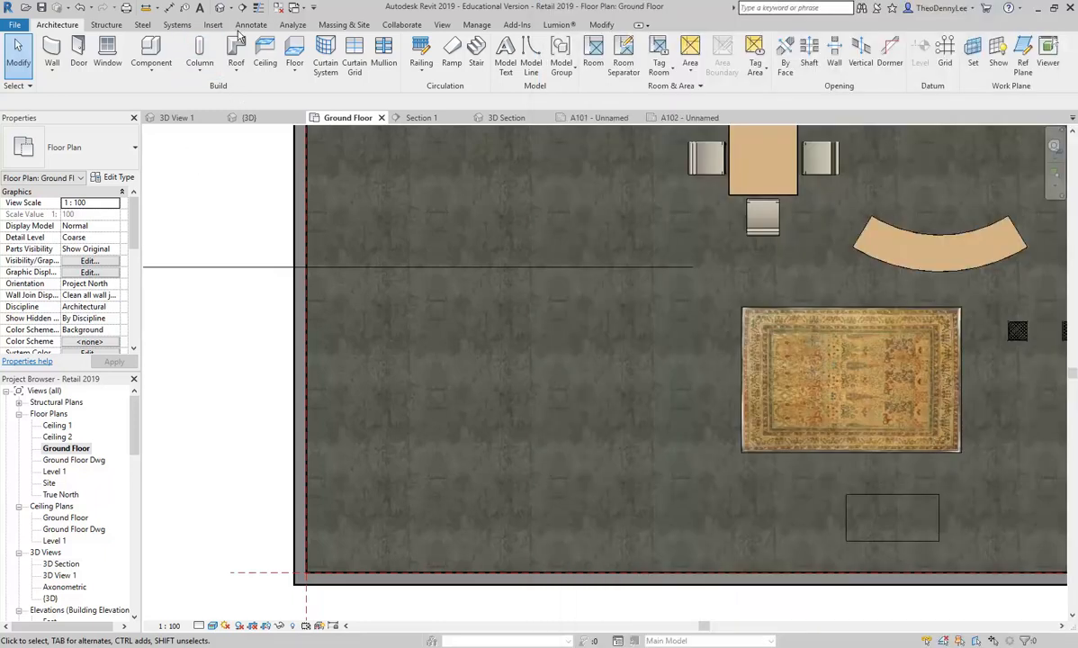
Draw a shallow, upward-bulging start-end-radius arc as a thin detail line with a horizontal chord of 2000 on the open floor beside the rug.
{"action": "left_click", "coordinate": [250, 25]}
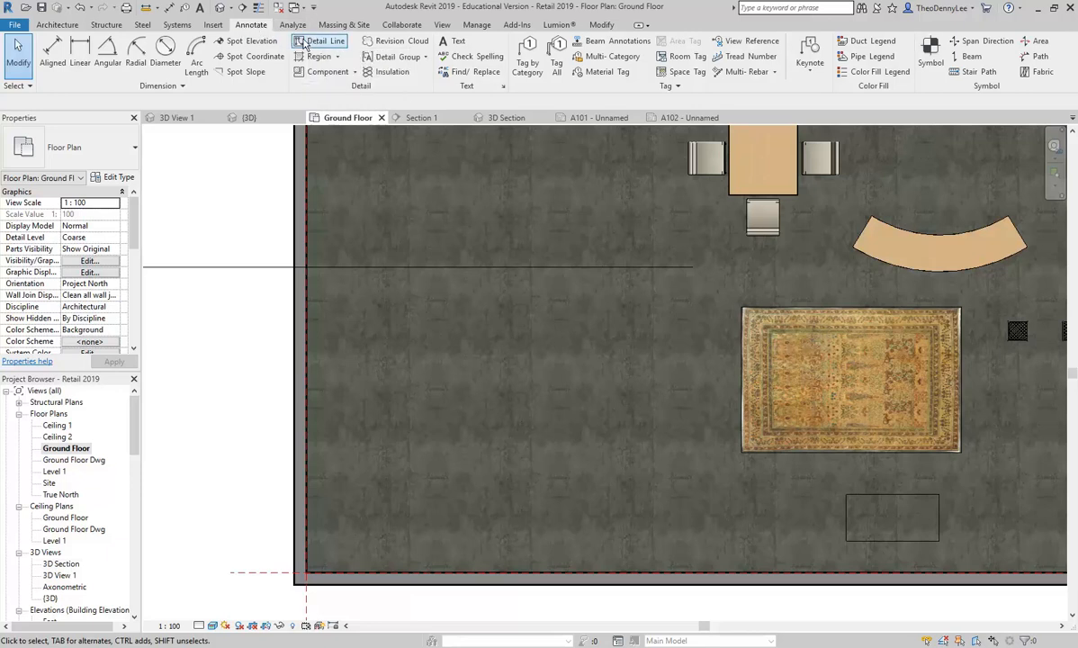
{"action": "left_click", "coordinate": [327, 42]}
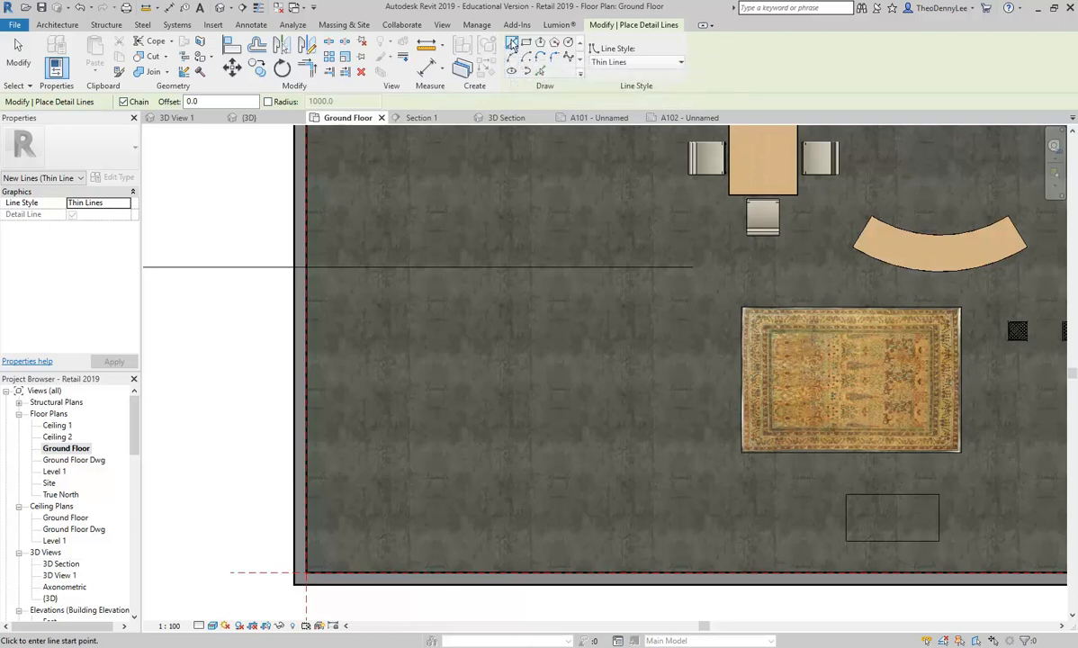
{"action": "left_click", "coordinate": [512, 58]}
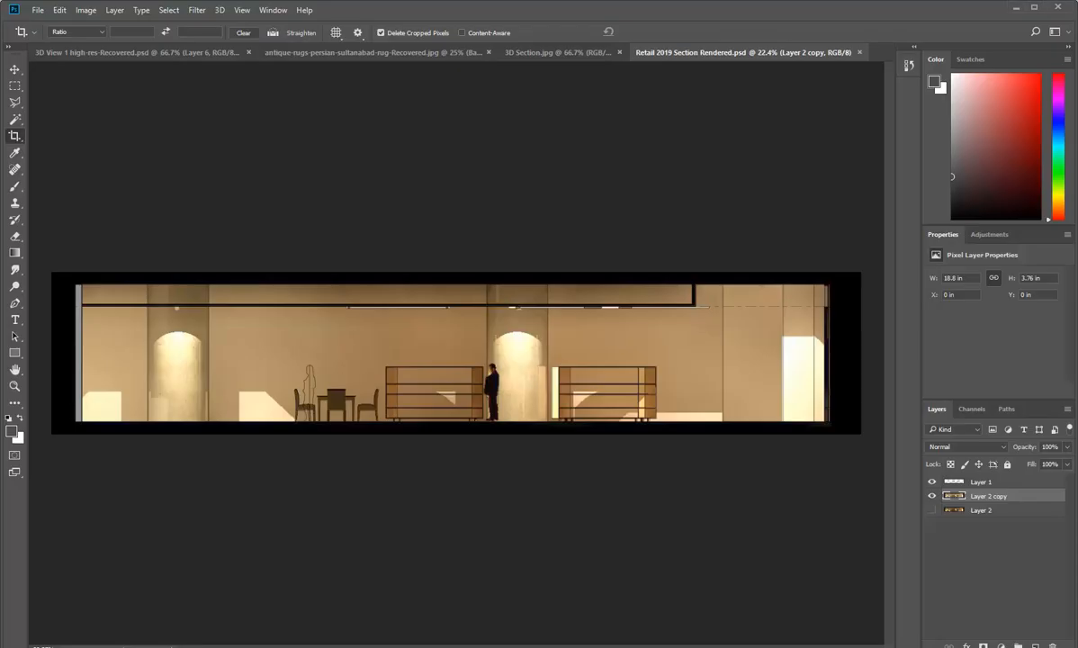
{"action": "left_click", "coordinate": [425, 644]}
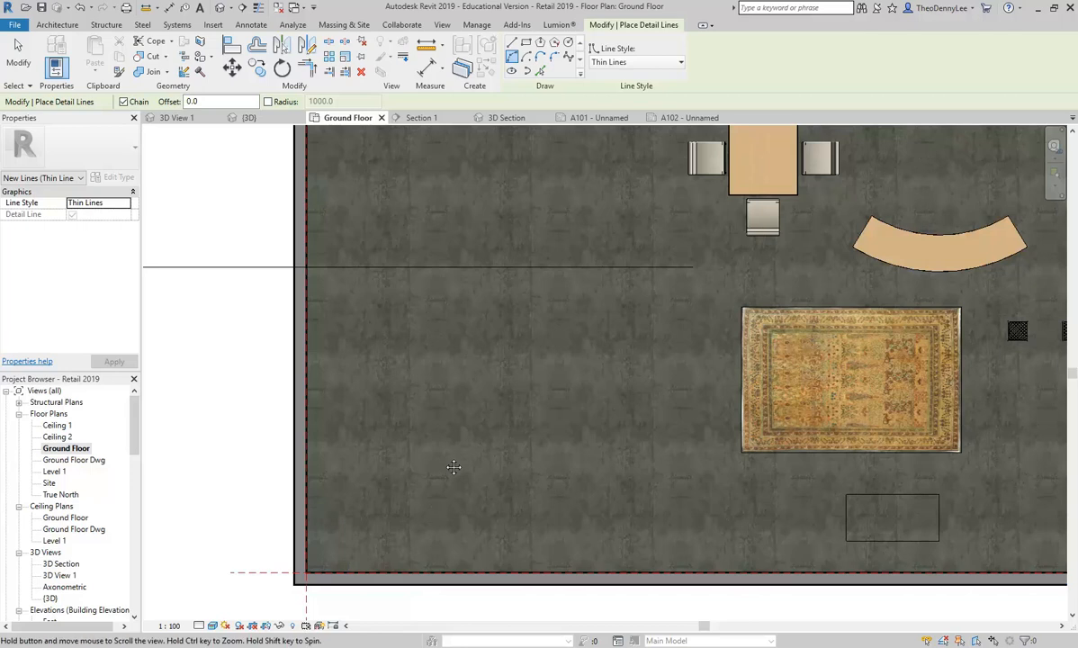
{"action": "scroll", "coordinate": [467, 437], "scroll_direction": "up", "scroll_amount": 2}
{"action": "scroll", "coordinate": [454, 412], "scroll_direction": "up", "scroll_amount": 1}
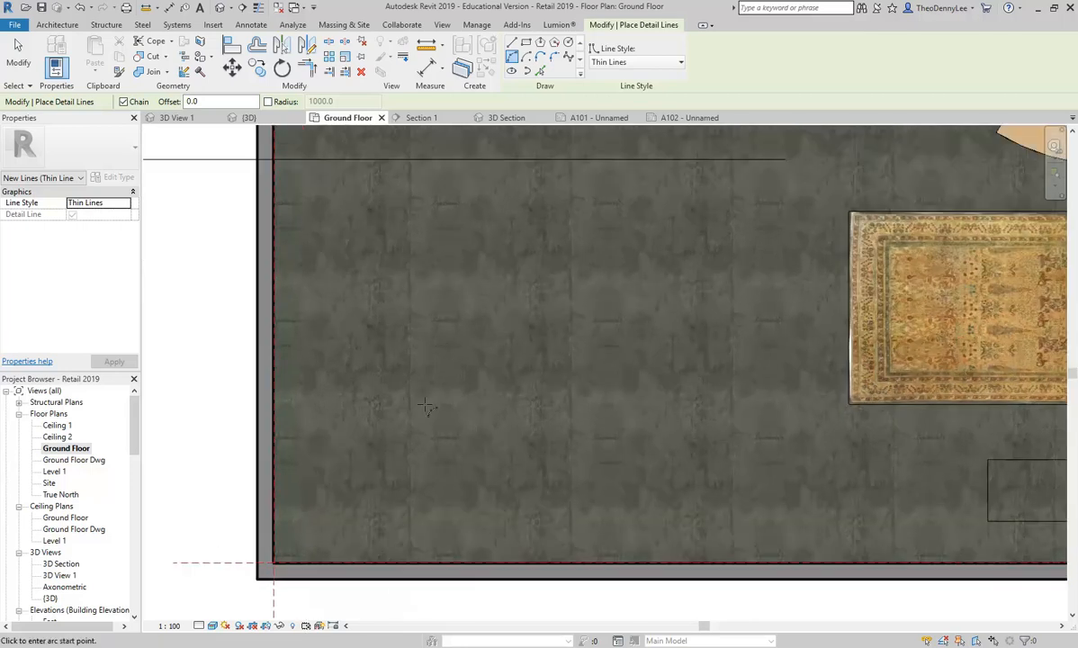
{"action": "left_click", "coordinate": [426, 406]}
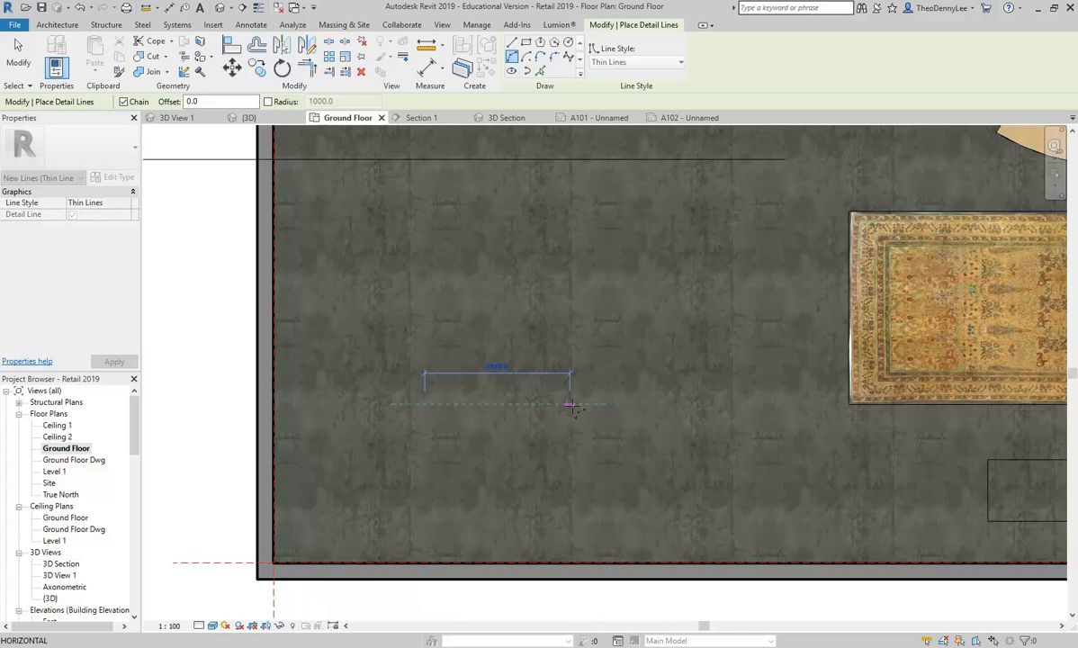
{"action": "scroll", "coordinate": [572, 405], "scroll_direction": "up", "scroll_amount": 2}
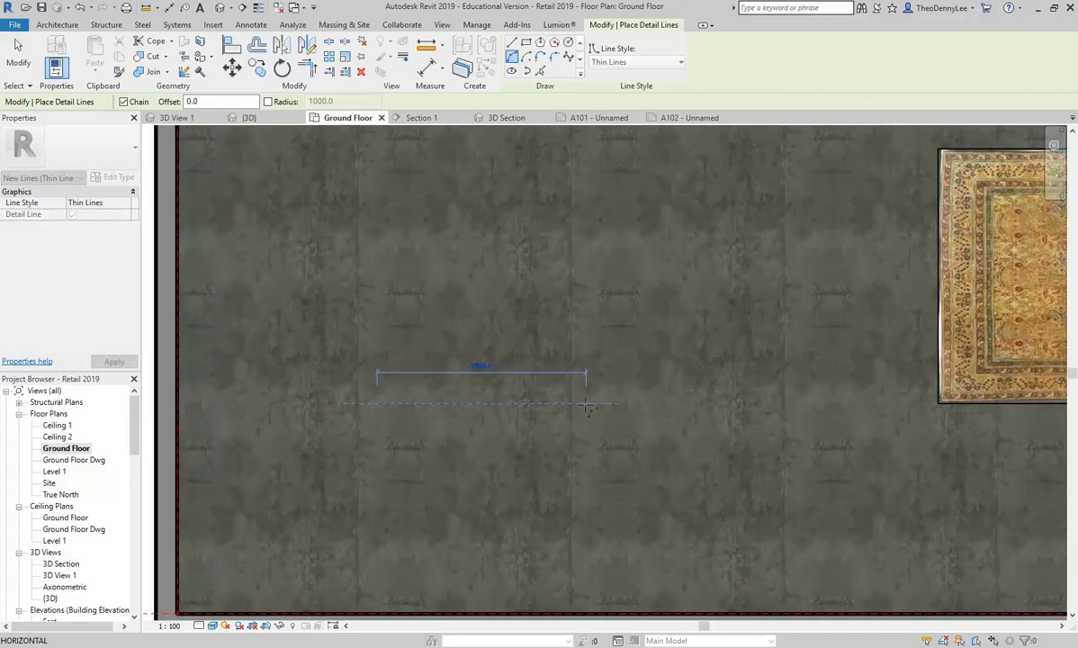
{"action": "type", "text": "2000"}
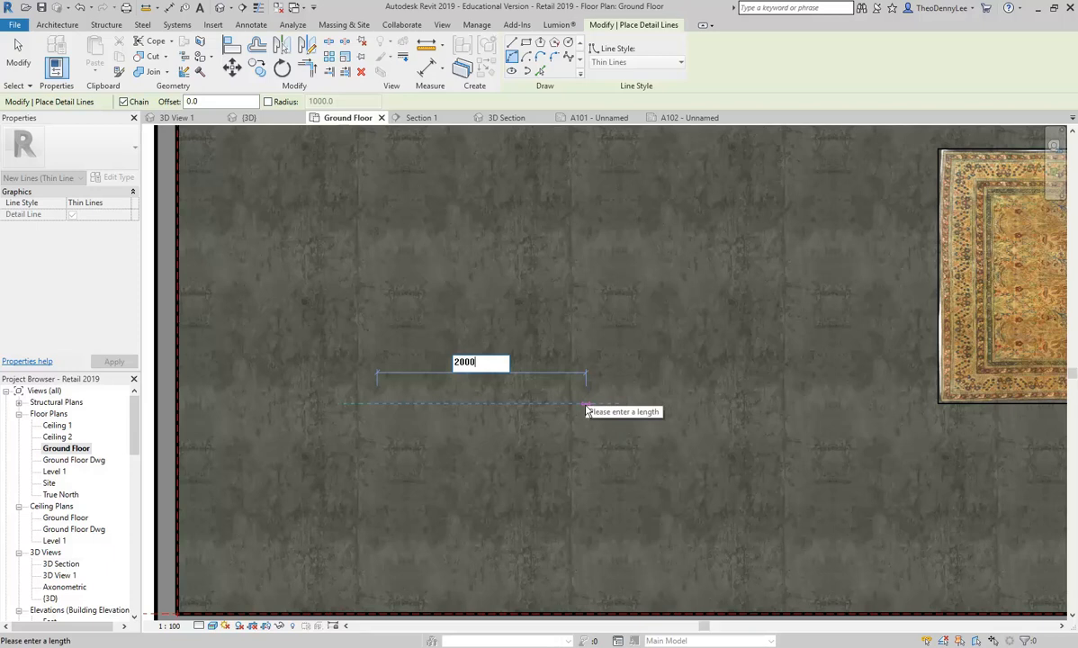
{"action": "key", "text": "Return"}
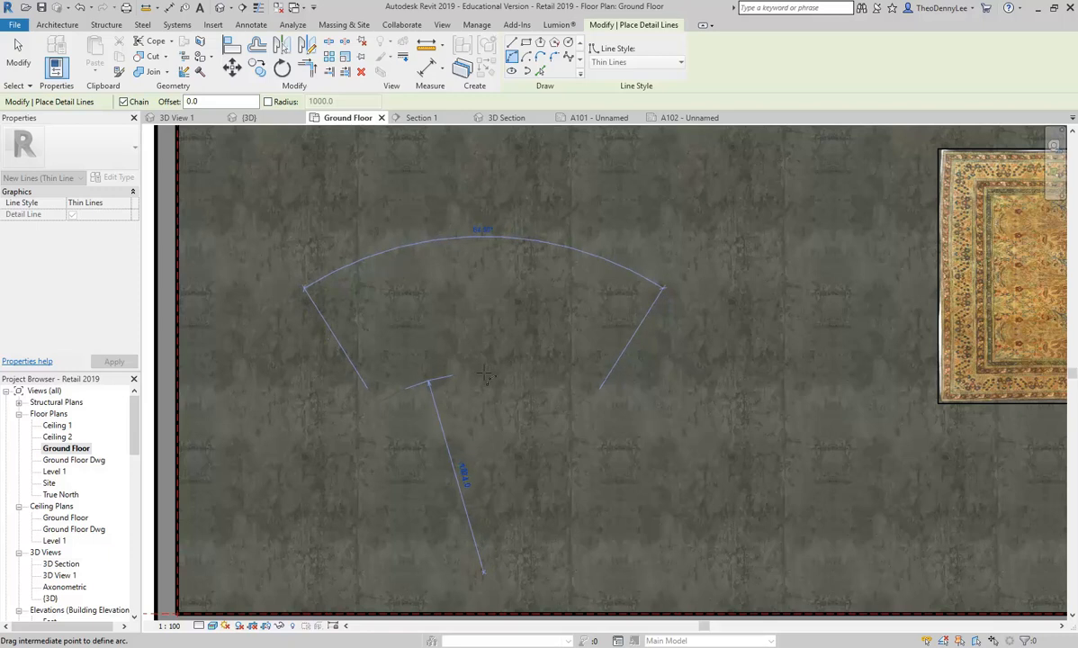
{"action": "left_click", "coordinate": [484, 372]}
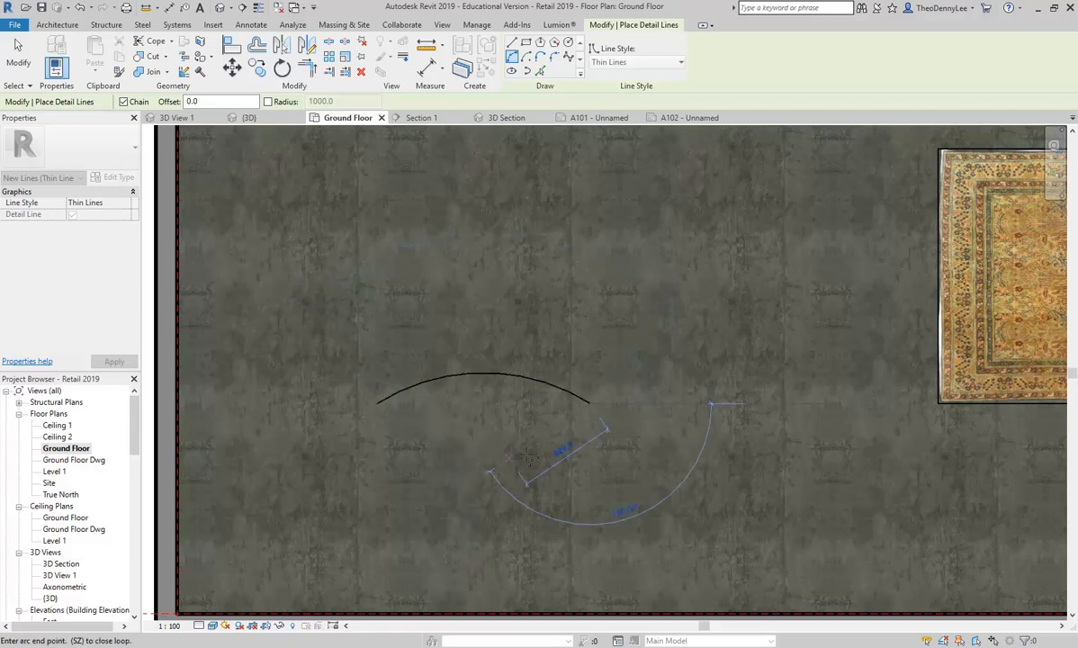
{"action": "right_click", "coordinate": [630, 329]}
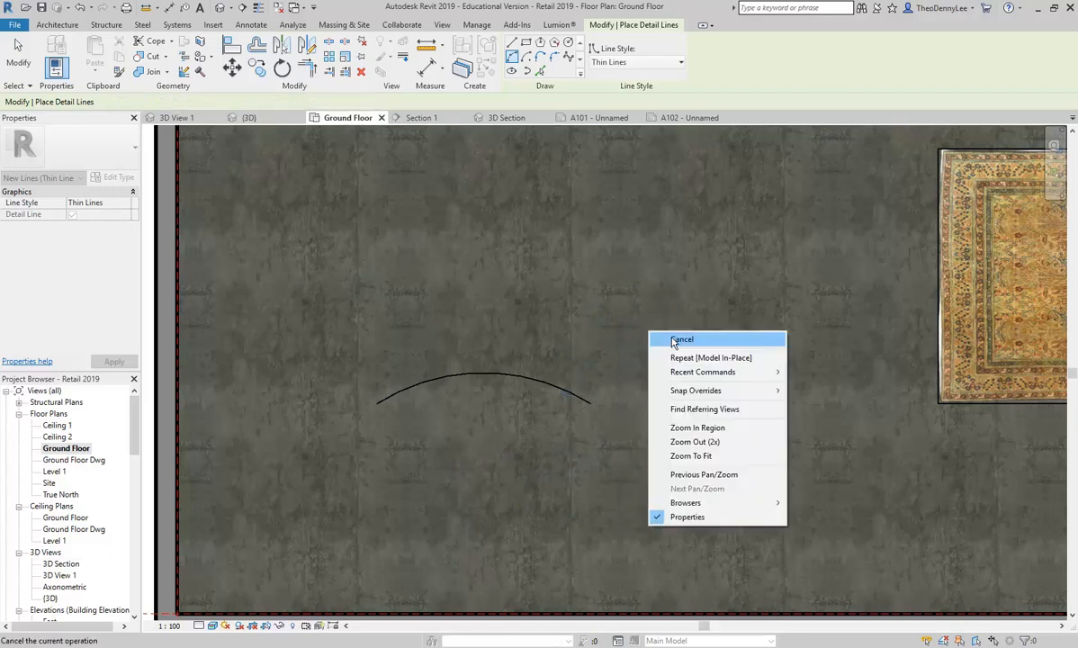
{"action": "left_click", "coordinate": [670, 339]}
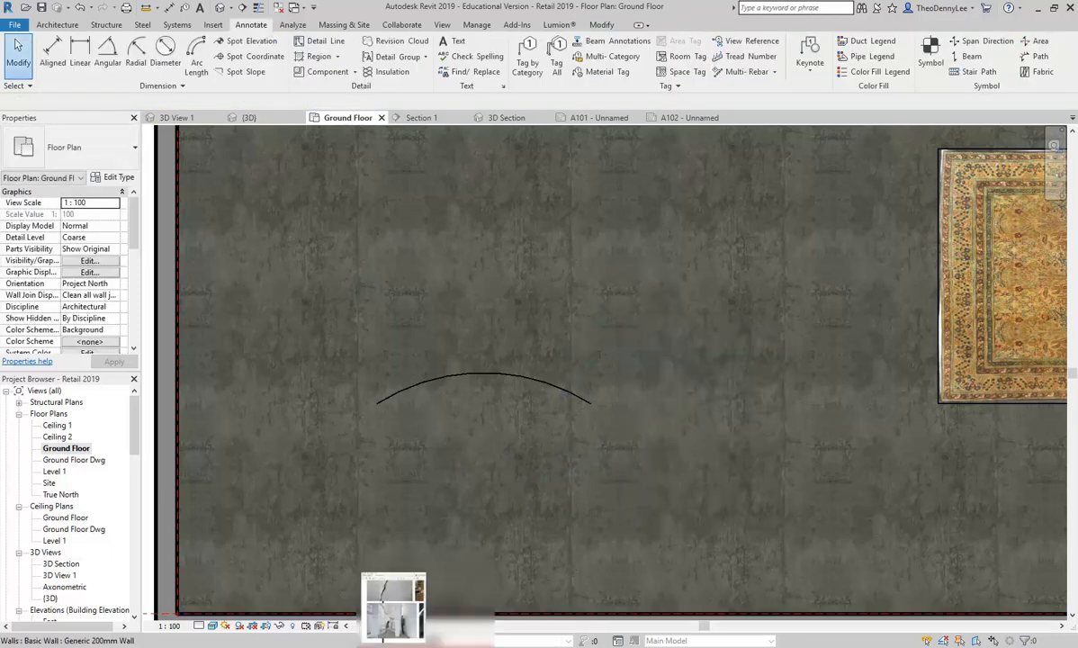
Check the partition photo in Acrobat, return to Revit and shift the arc horizontally toward the rug.
{"action": "left_click", "coordinate": [423, 604]}
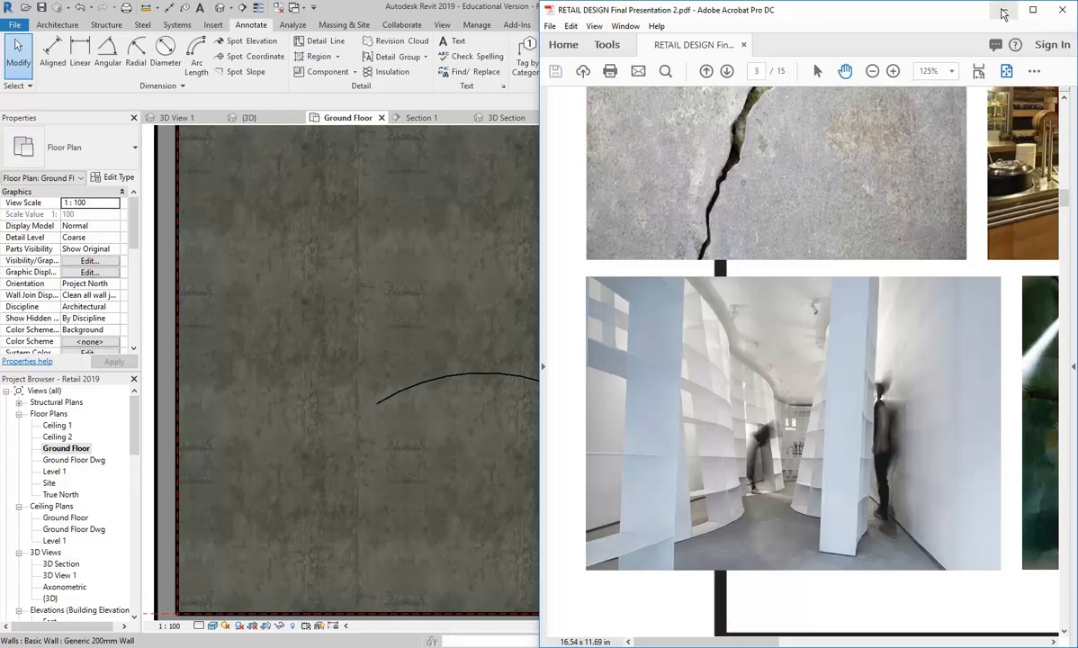
{"action": "left_click", "coordinate": [1005, 10]}
{"action": "left_click", "coordinate": [515, 443]}
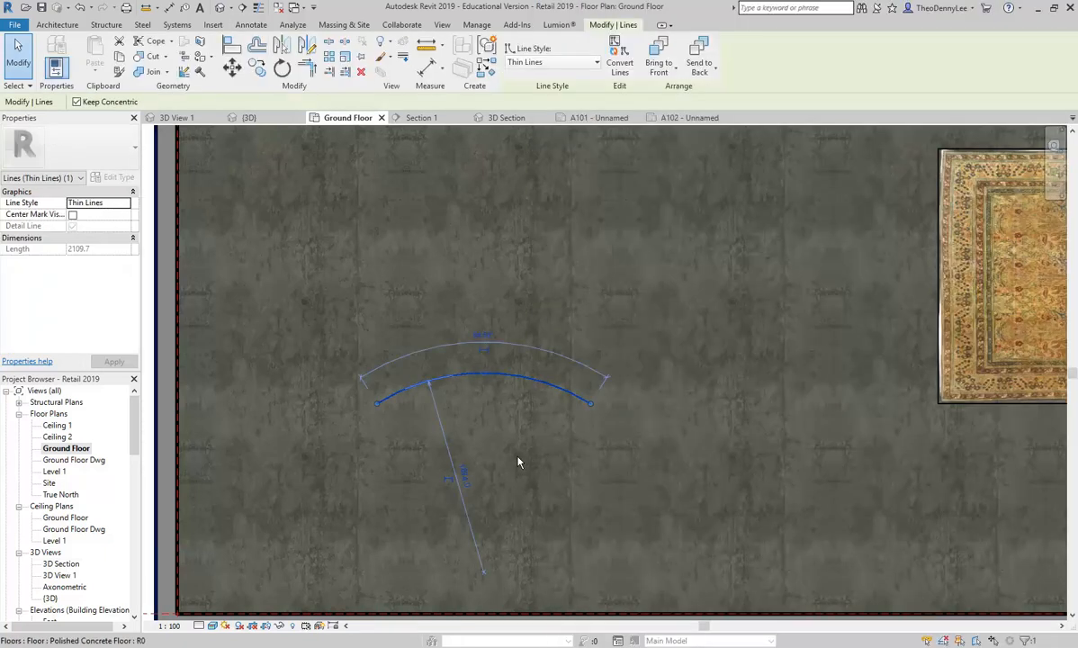
{"action": "left_click_drag", "start_coordinate": [450, 374], "coordinate": [568, 381]}
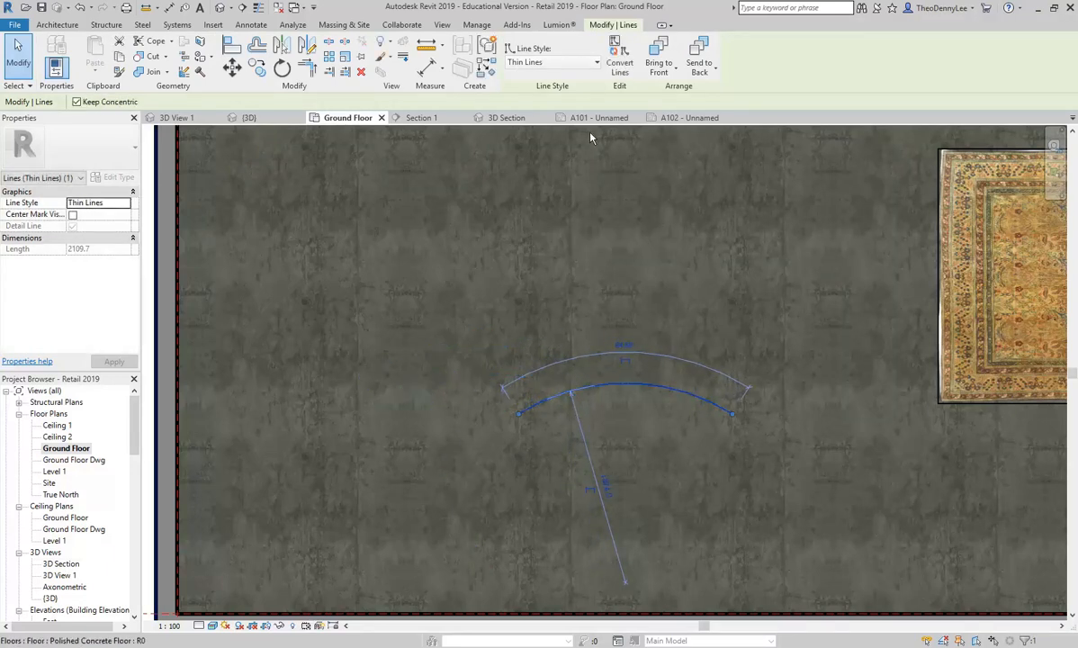
Mirror a copy of the arc about an axis drawn through its two endpoints.
{"action": "left_click", "coordinate": [308, 47]}
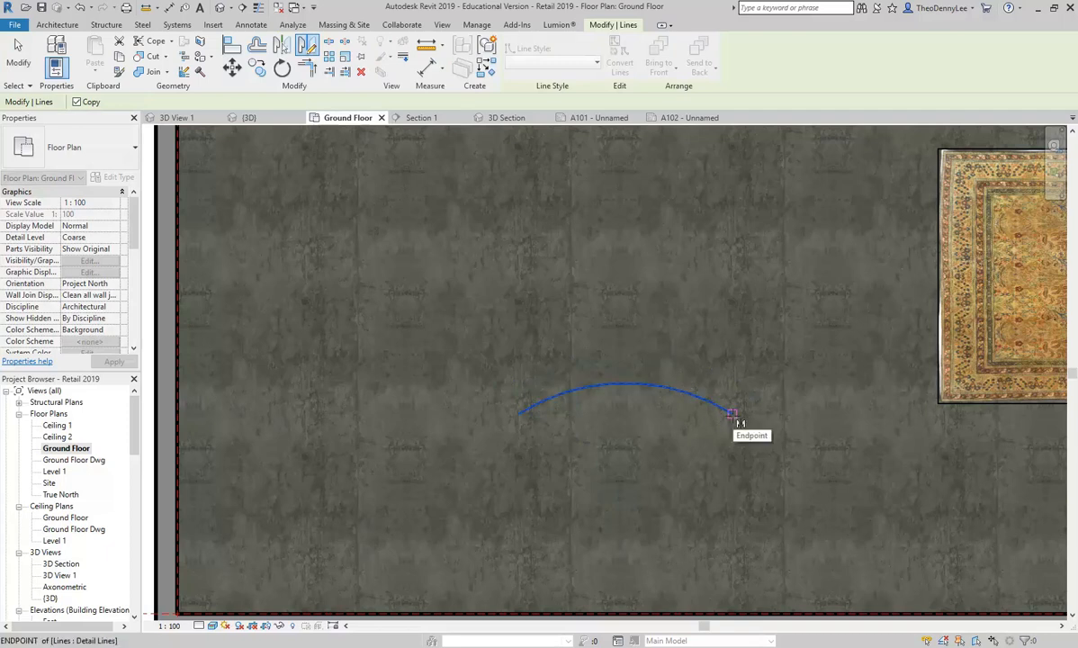
{"action": "left_click", "coordinate": [733, 415]}
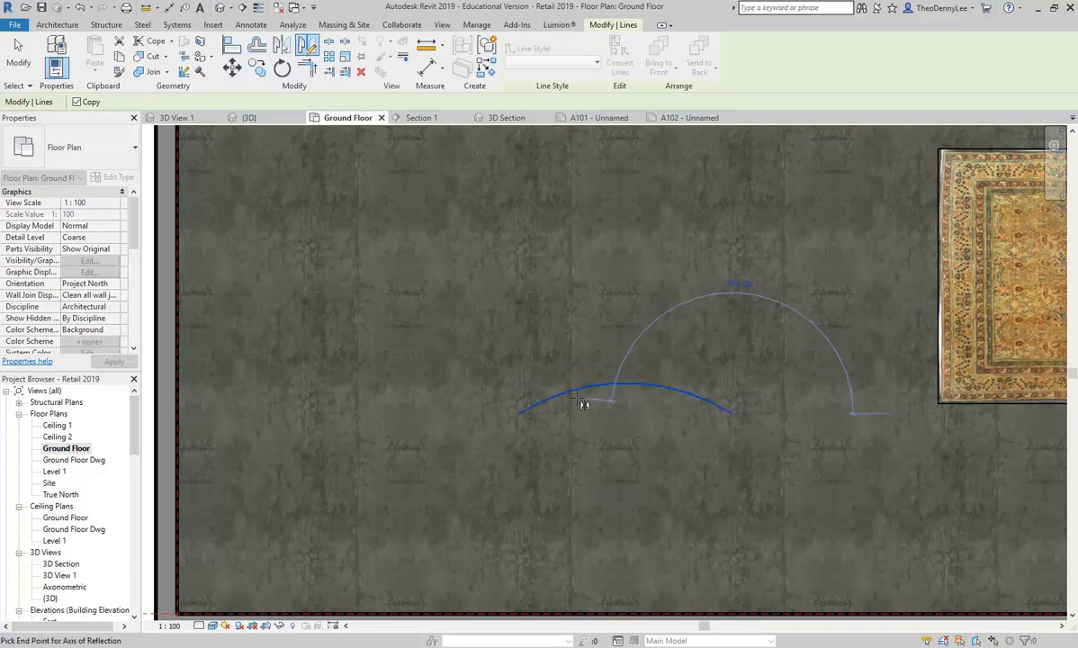
{"action": "left_click", "coordinate": [519, 414]}
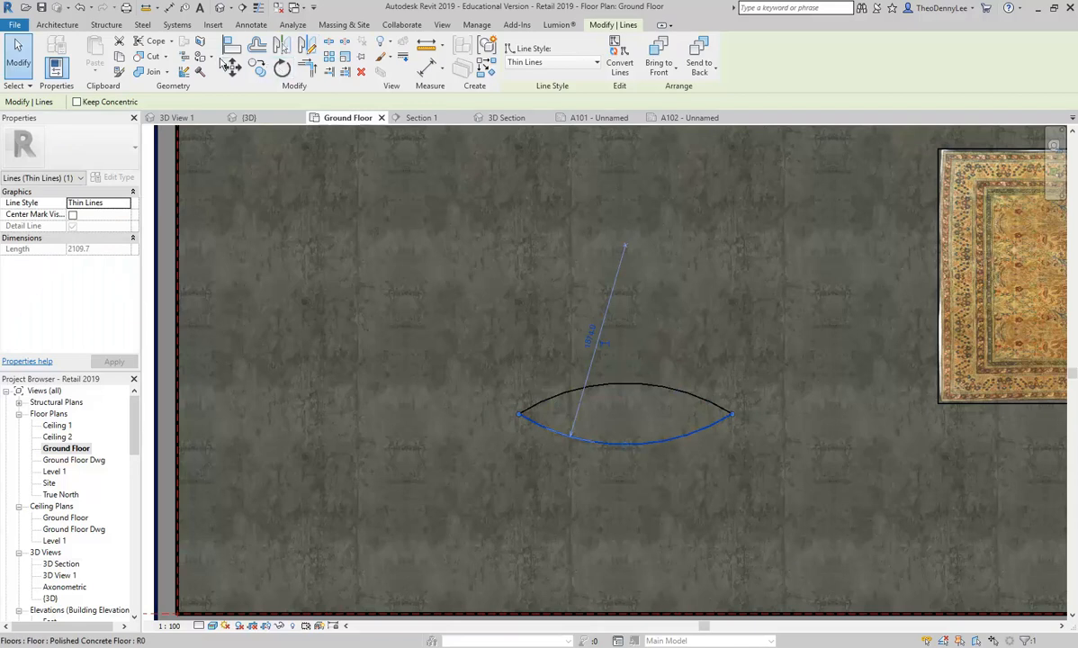
Try to move the mirrored arc from its right endpoint to the original arc's left endpoint.
{"action": "left_click", "coordinate": [232, 68]}
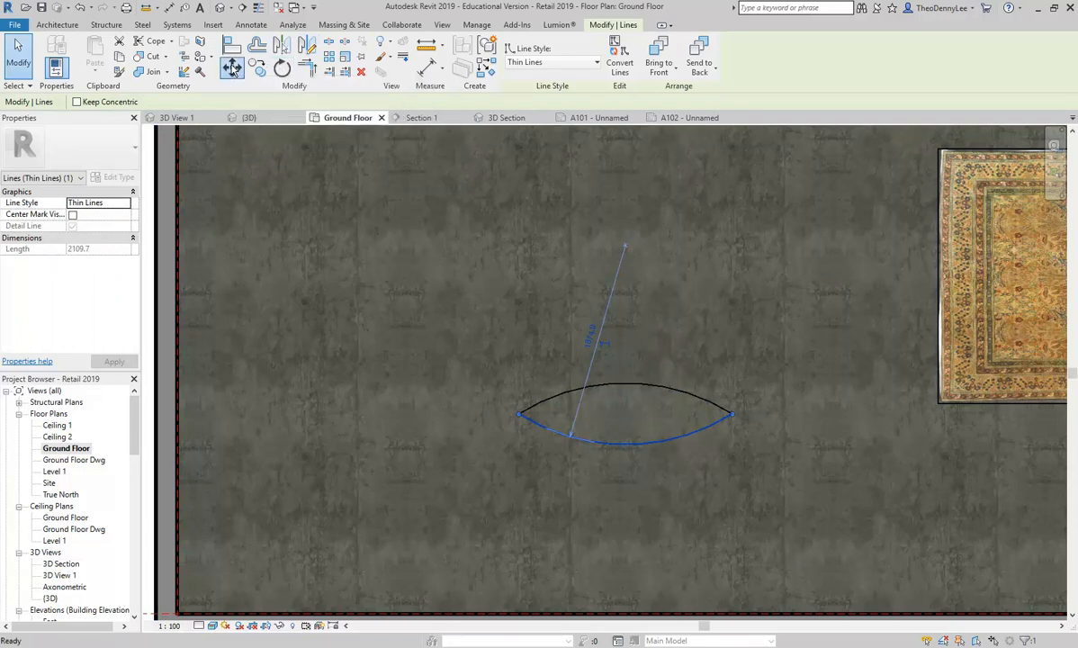
{"action": "left_click", "coordinate": [731, 415]}
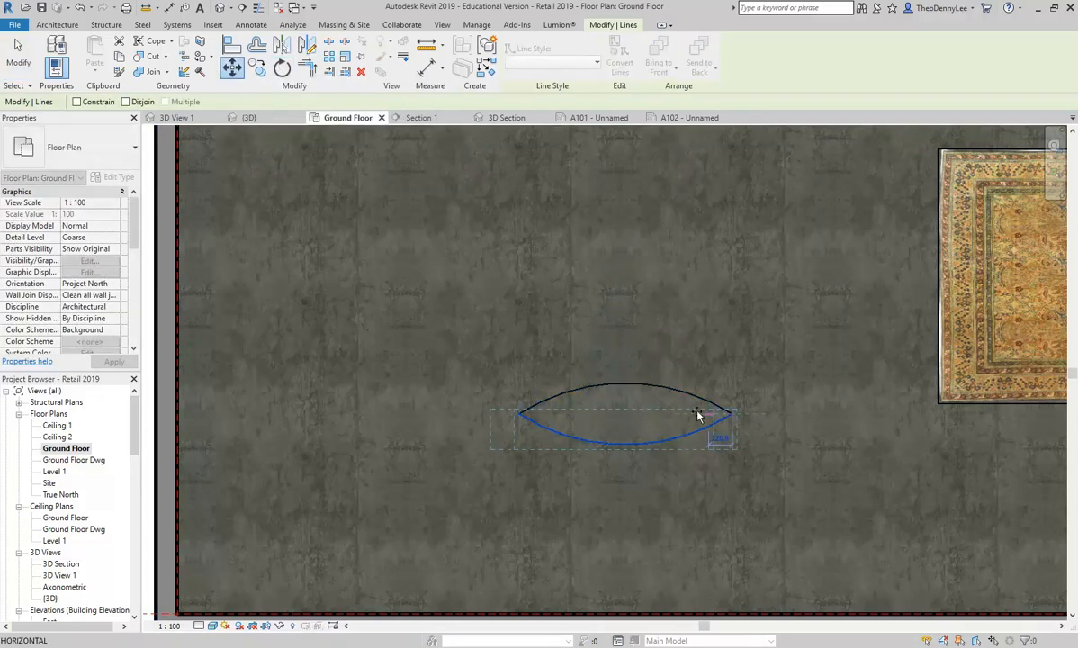
{"action": "left_click", "coordinate": [520, 413]}
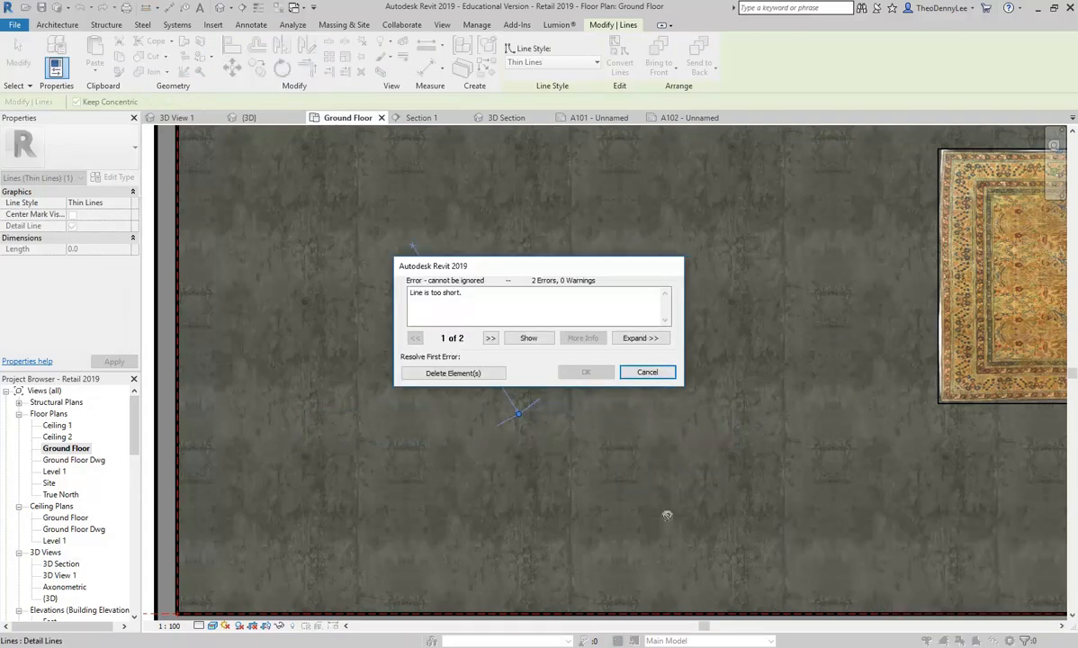
{"action": "left_click", "coordinate": [644, 372]}
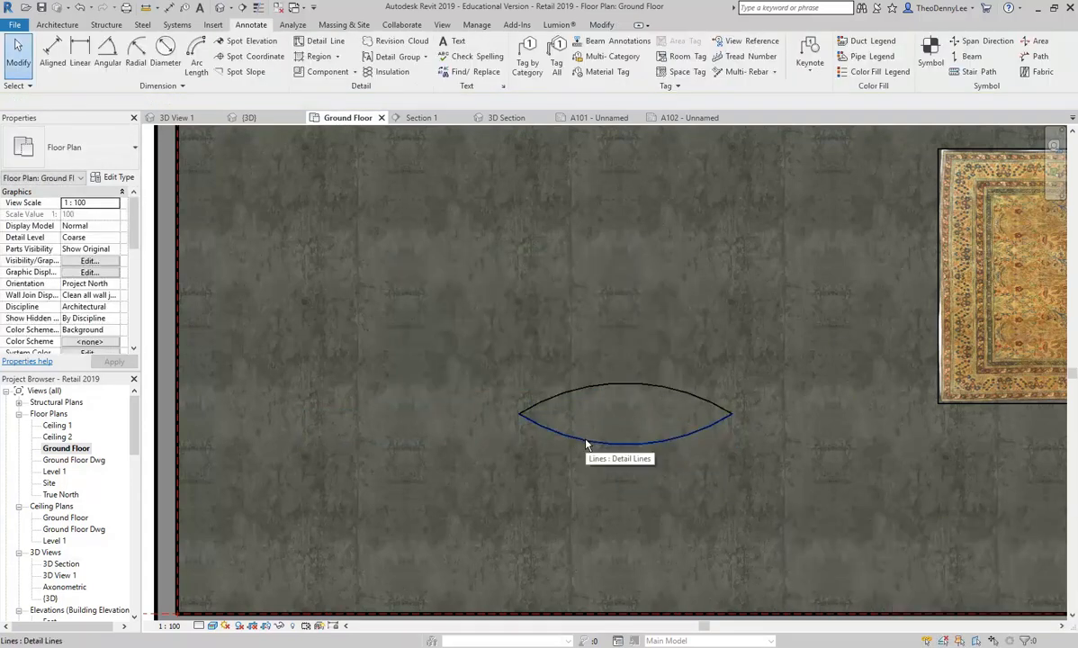
Copy the mirrored arc from its right endpoint to its left endpoint, and delete the mirrored source arc to leave an S-curve.
{"action": "left_click", "coordinate": [574, 436]}
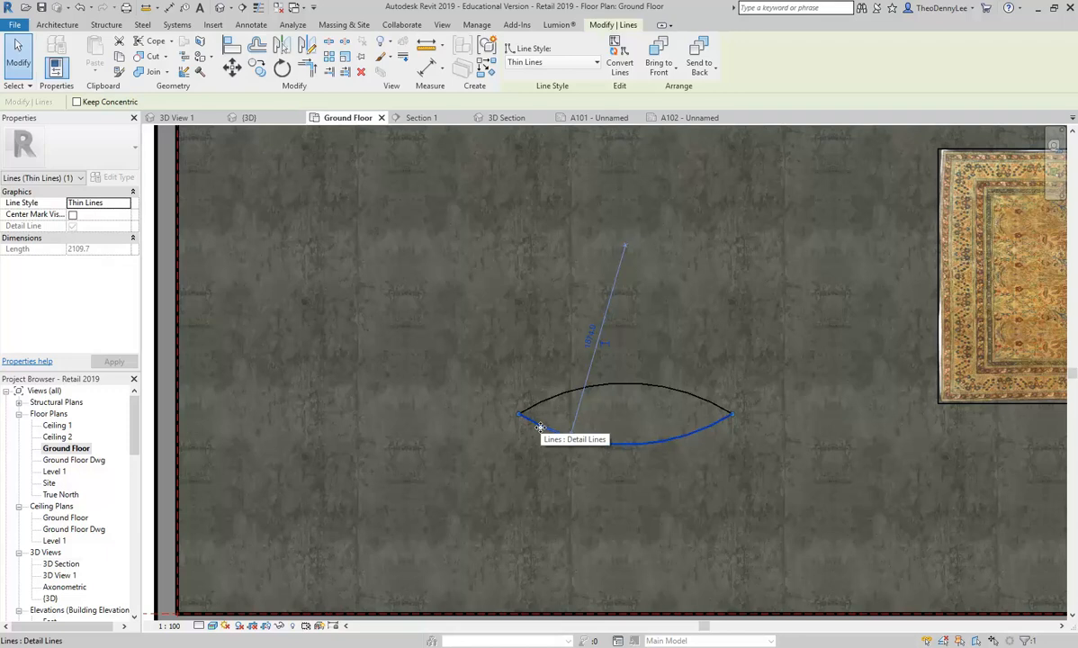
{"action": "left_click", "coordinate": [547, 402]}
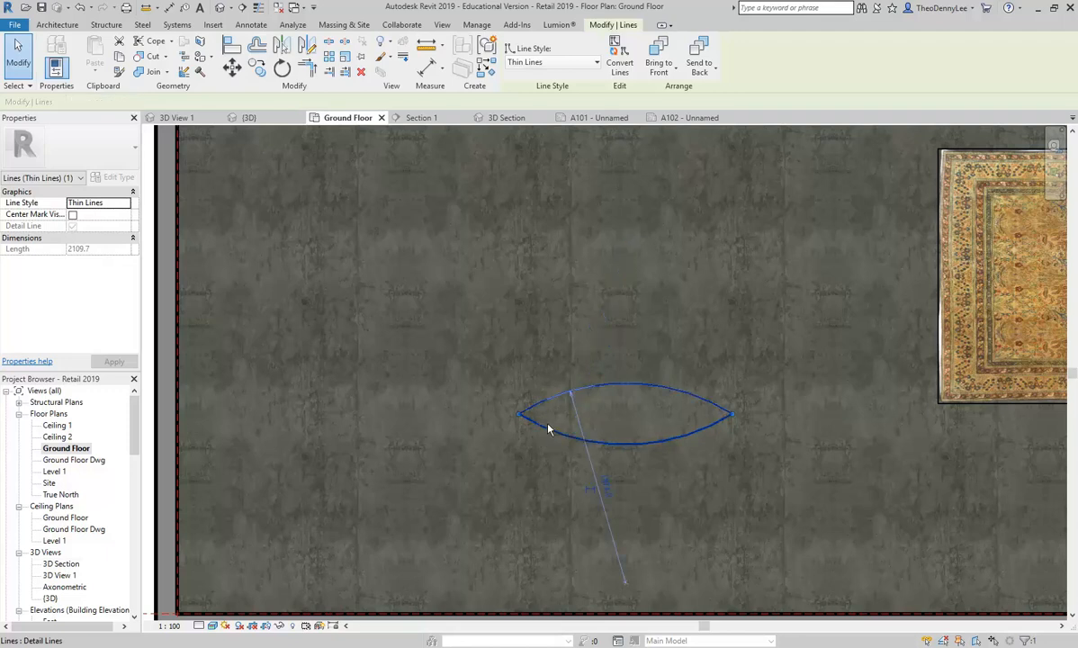
{"action": "left_click", "coordinate": [554, 429]}
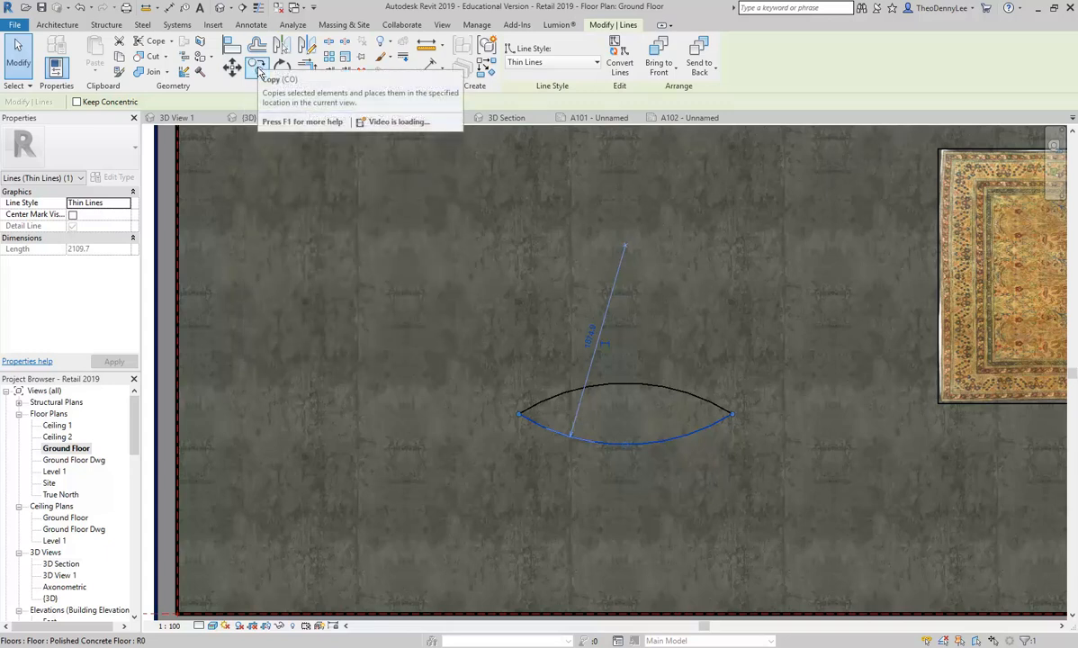
{"action": "left_click", "coordinate": [258, 71]}
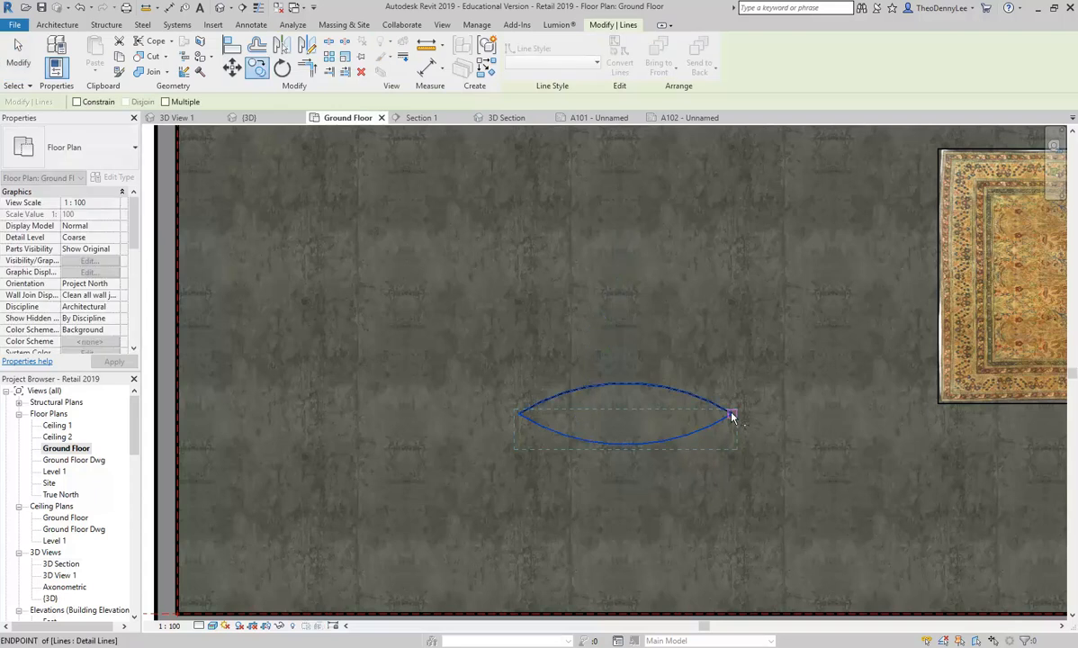
{"action": "left_click_drag", "start_coordinate": [732, 415], "coordinate": [520, 416]}
{"action": "left_click", "coordinate": [649, 448]}
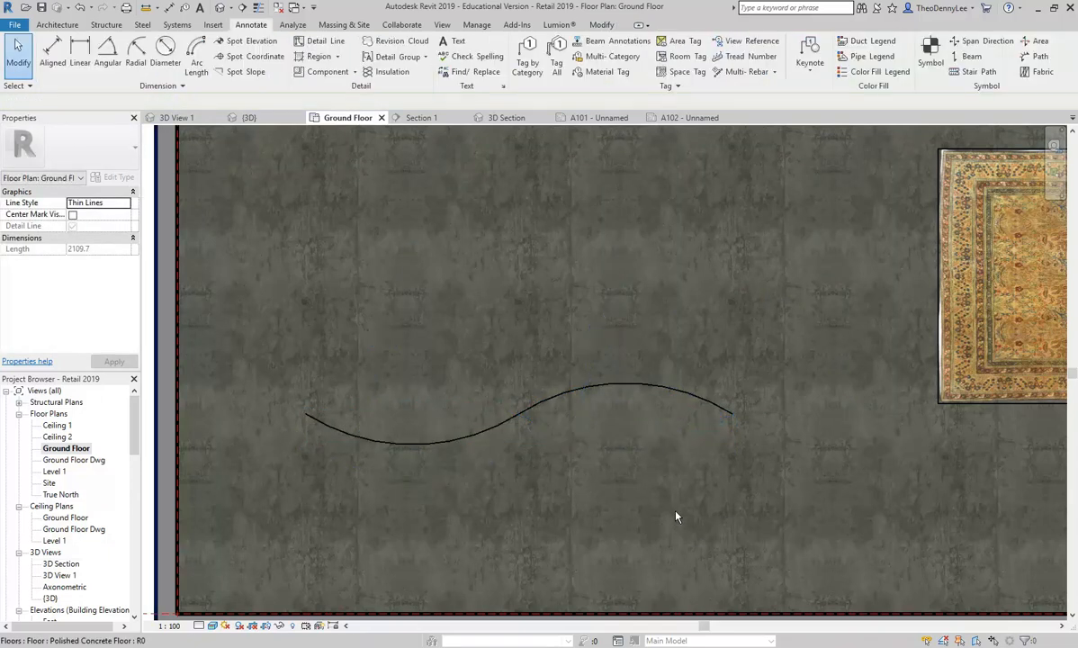
{"action": "key", "text": "Delete"}
Inspect the S-curve in the plan and switch to Acrobat to view the partition reference photo again.
{"action": "middle_click_drag", "start_coordinate": [376, 428], "coordinate": [440, 425]}
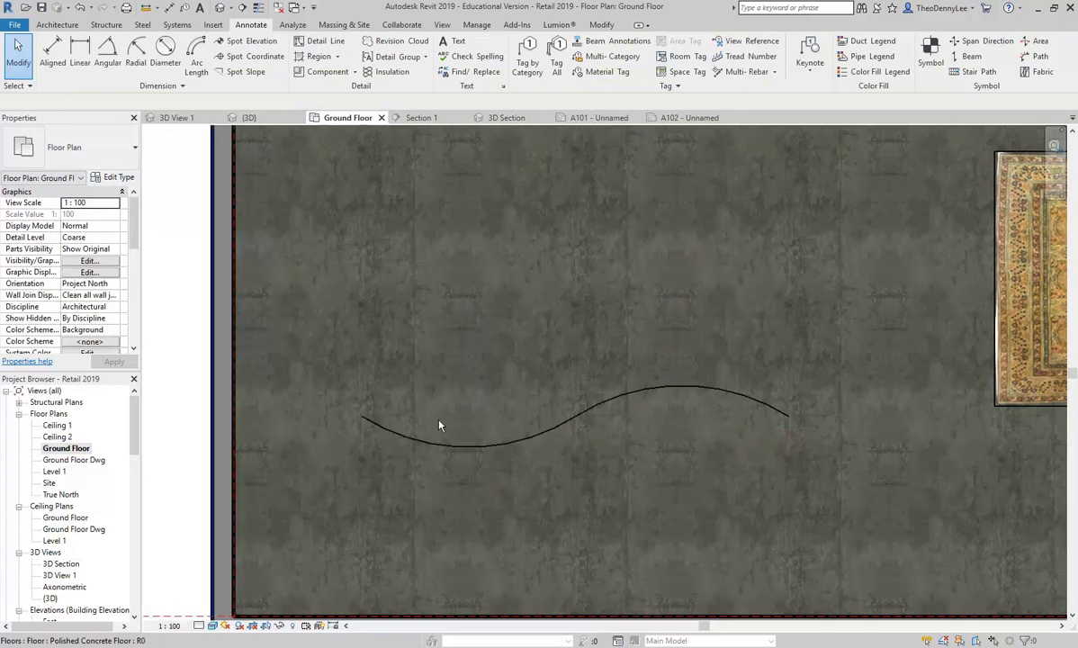
{"action": "scroll", "coordinate": [461, 397], "scroll_direction": "up", "scroll_amount": 1}
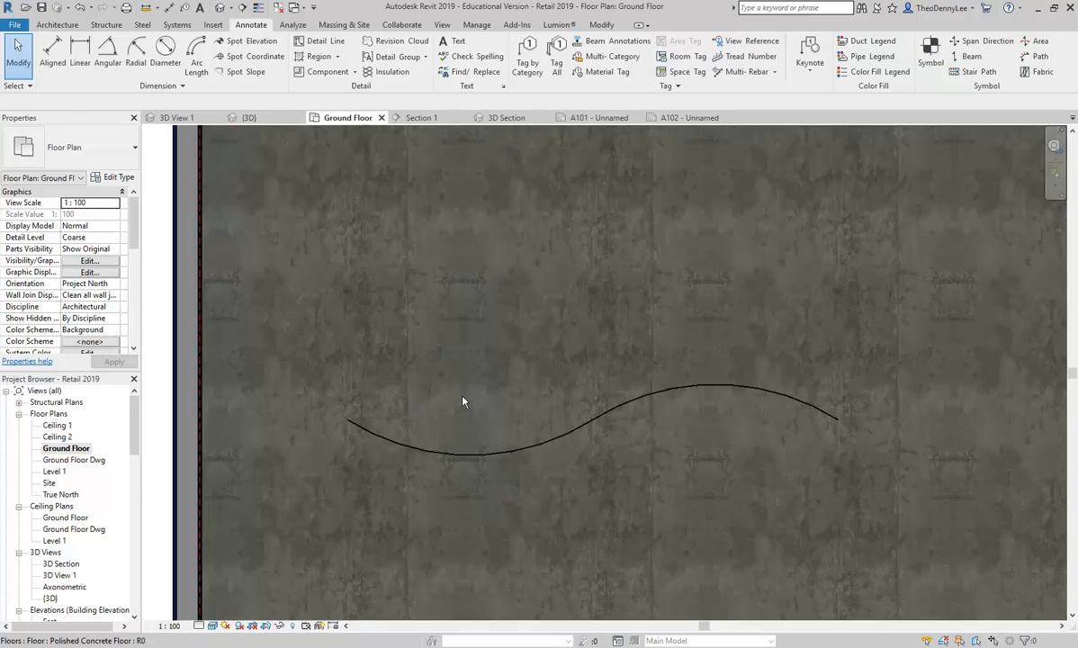
{"action": "middle_click_drag", "start_coordinate": [472, 398], "coordinate": [464, 390]}
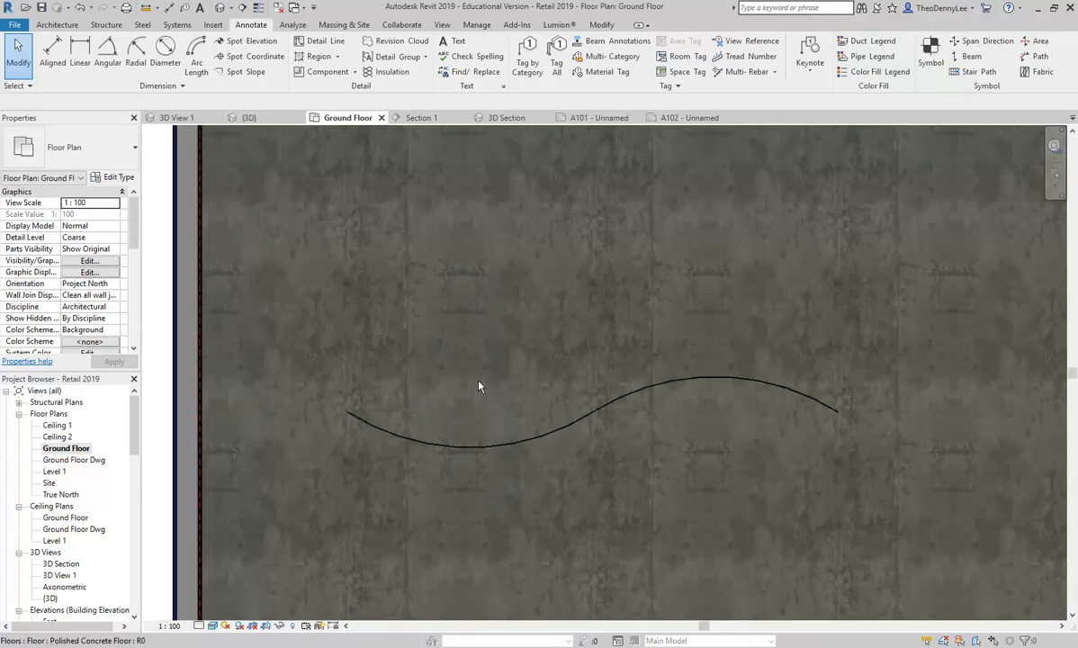
{"action": "key", "text": "alt+Tab"}
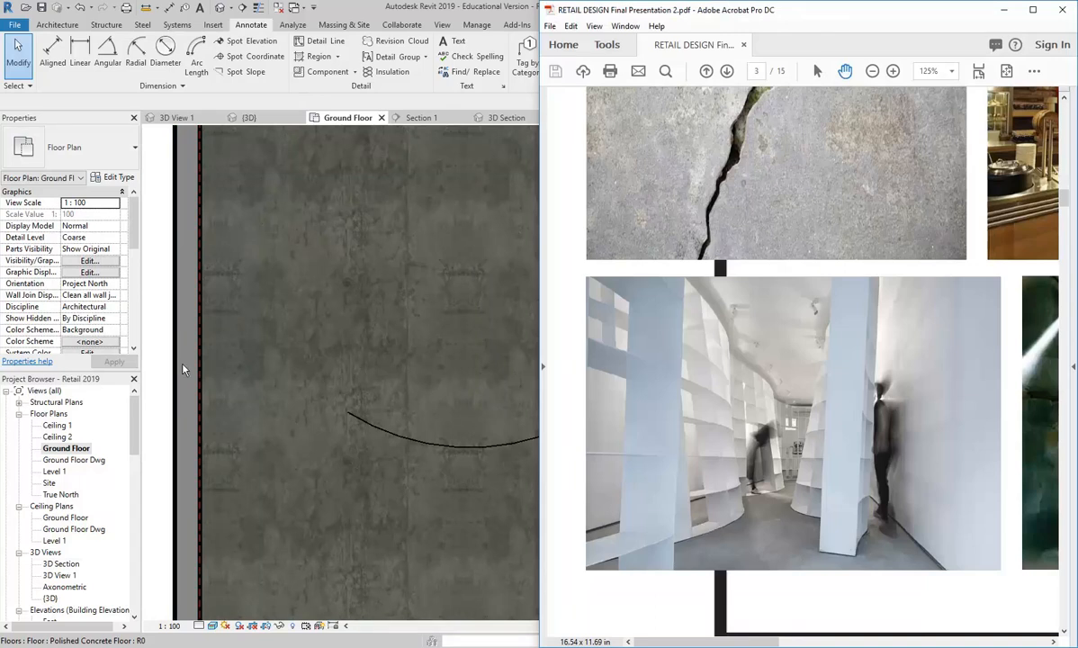
Return to Revit and offset a copy of both S-curve arcs 400 mm toward the lower side of the plan.
{"action": "left_click", "coordinate": [165, 391]}
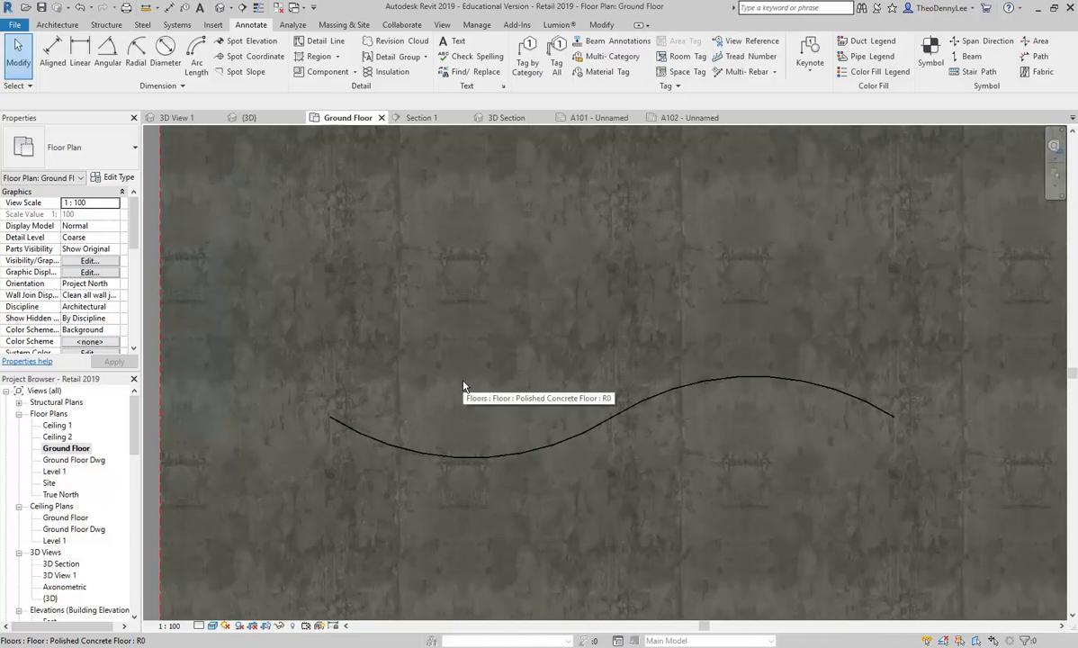
{"action": "left_click", "coordinate": [525, 457]}
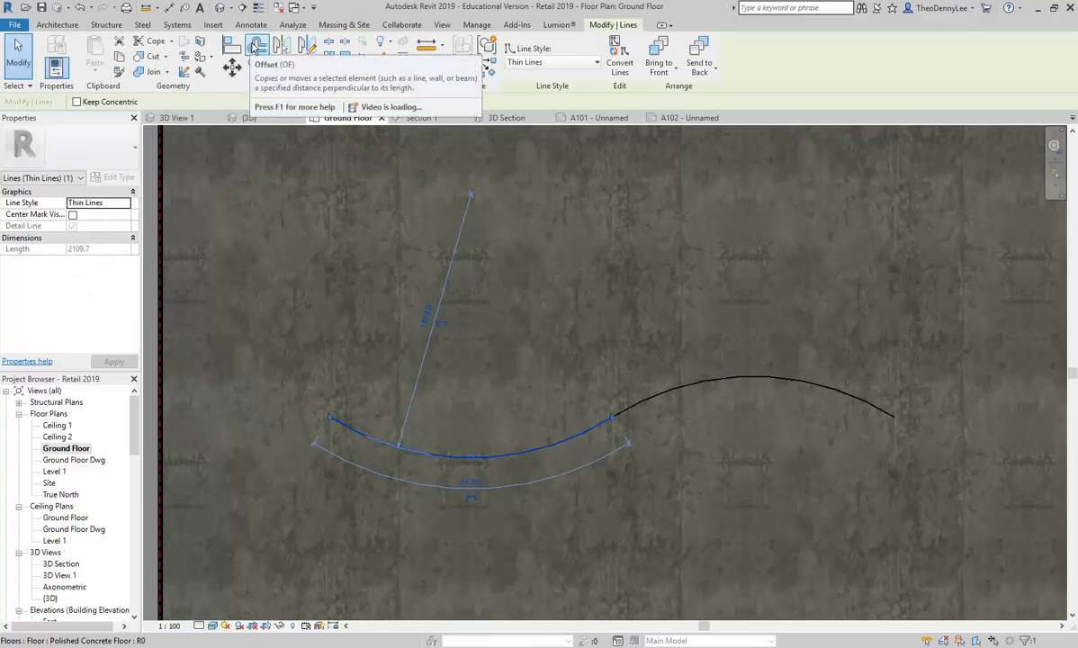
{"action": "left_click", "coordinate": [258, 47]}
{"action": "left_click_drag", "start_coordinate": [168, 101], "coordinate": [118, 104]}
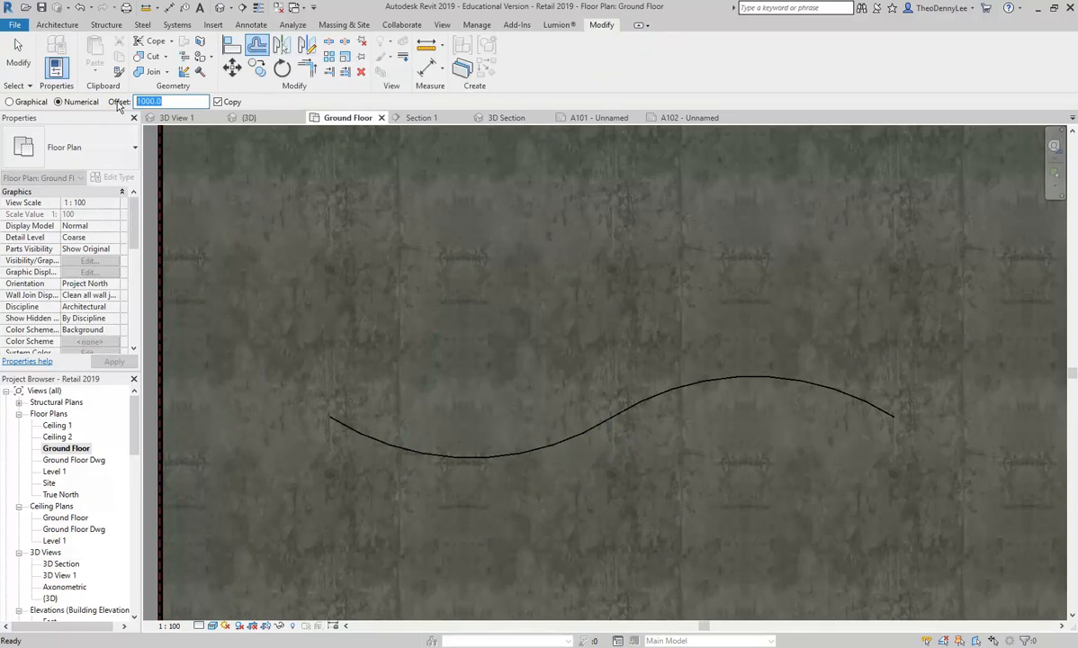
{"action": "type", "text": "40"}
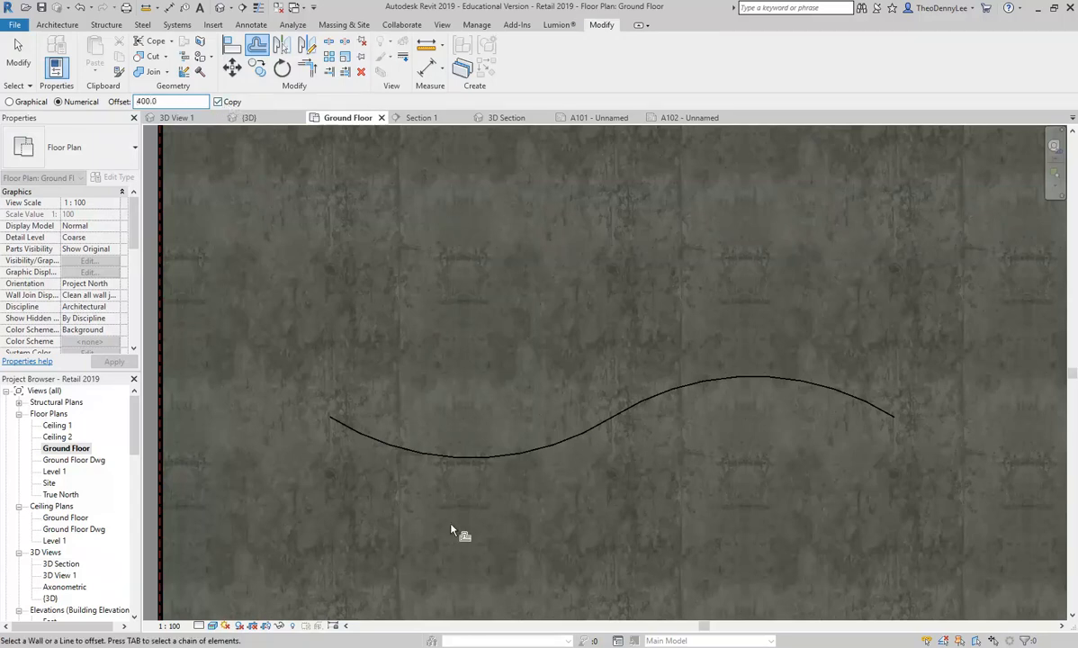
{"action": "left_click", "coordinate": [460, 467]}
{"action": "left_click", "coordinate": [725, 384]}
{"action": "right_click", "coordinate": [531, 288]}
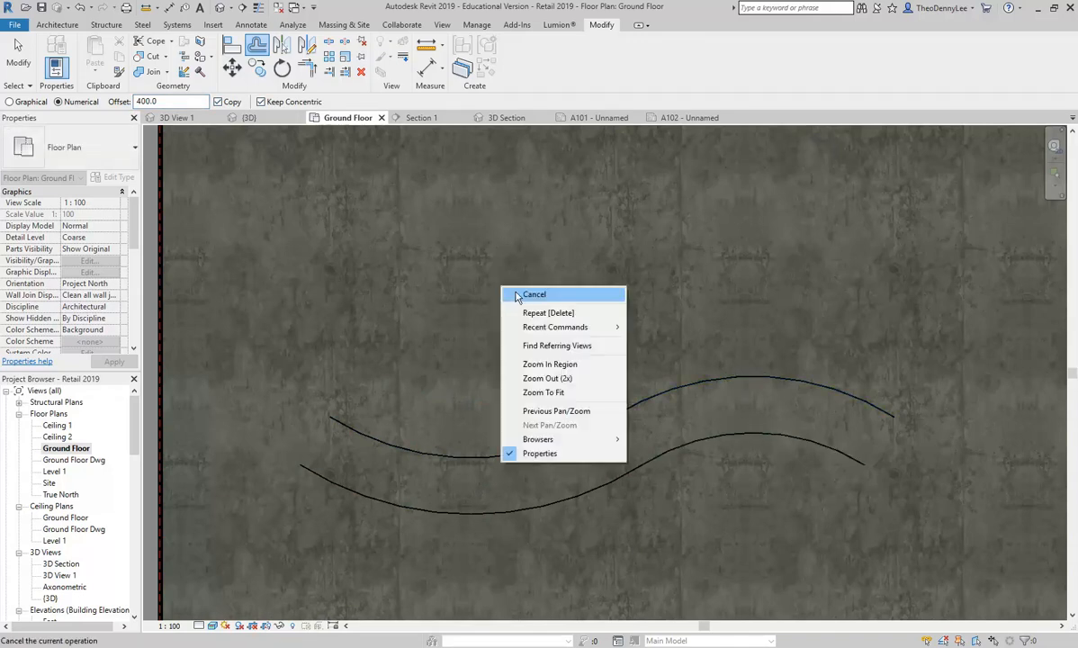
{"action": "left_click", "coordinate": [557, 291]}
{"action": "right_click", "coordinate": [515, 288]}
{"action": "left_click", "coordinate": [543, 296]}
{"action": "scroll", "coordinate": [455, 368], "scroll_direction": "down", "scroll_amount": 2}
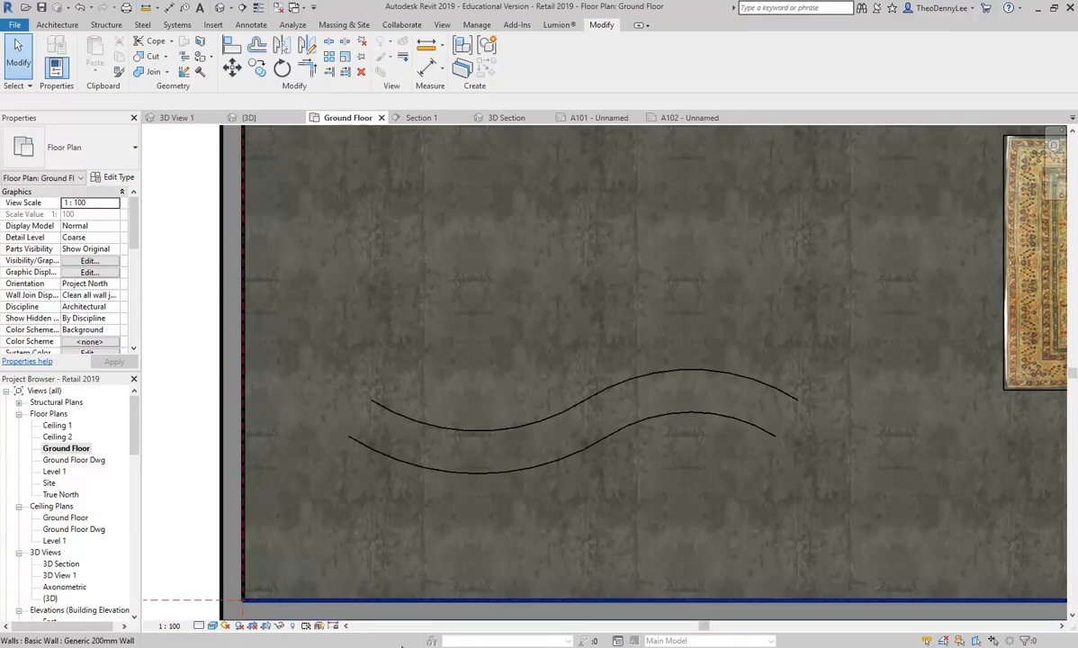
Switch to Acrobat to study the curved shelving in the partition reference photo, and return to the Revit plan.
{"action": "key", "text": "alt+Tab"}
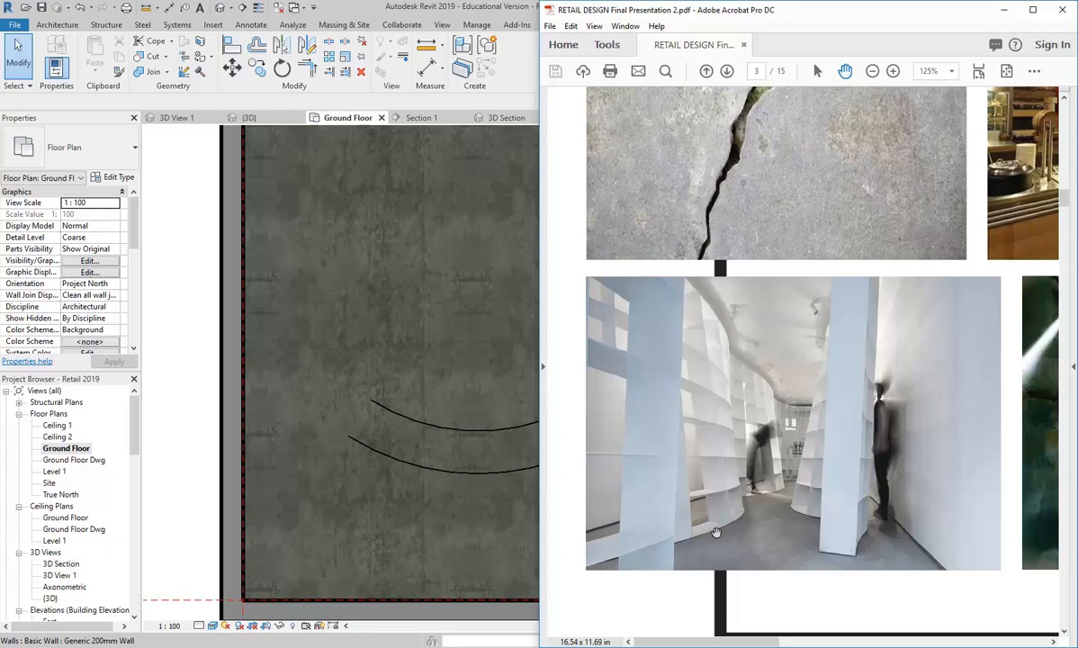
{"action": "left_click", "coordinate": [175, 378]}
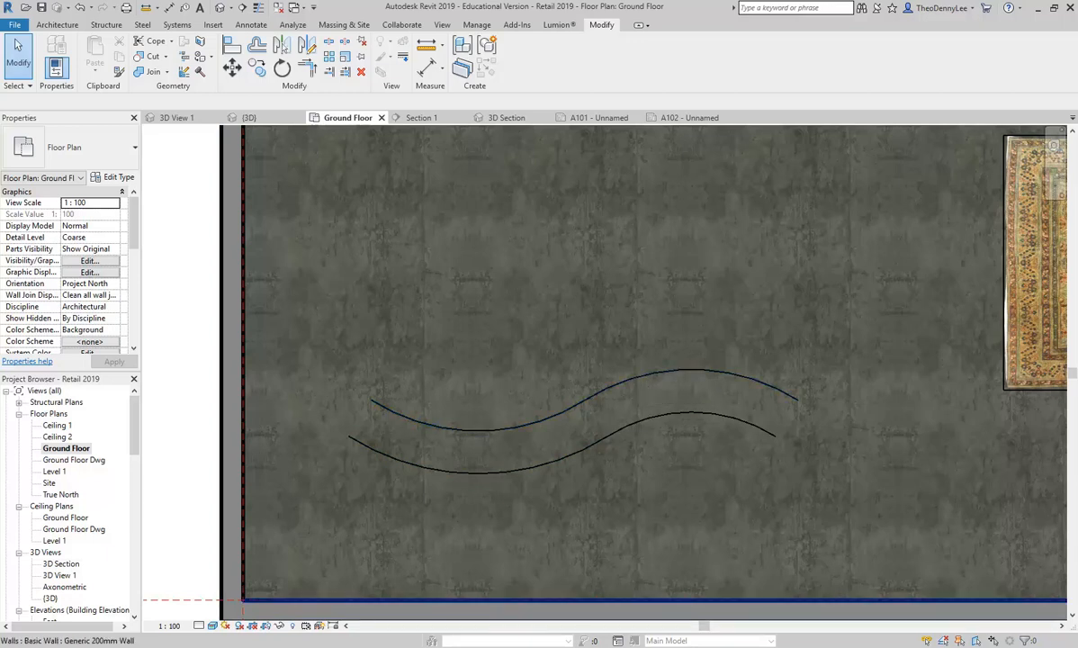
{"action": "key", "text": "alt+Tab"}
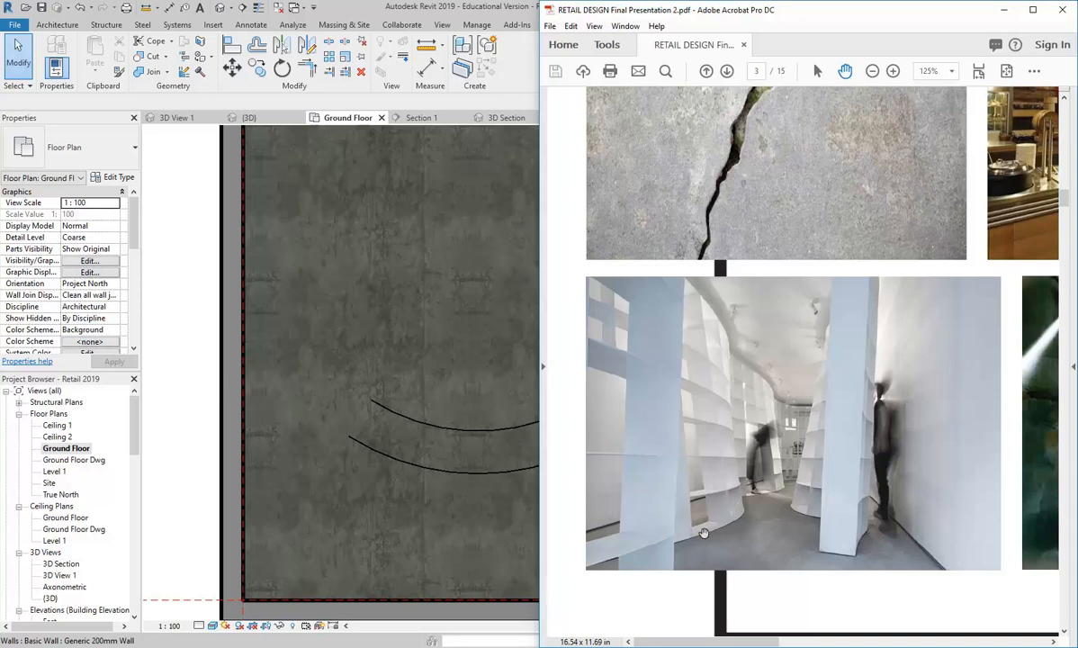
{"action": "left_click", "coordinate": [184, 397]}
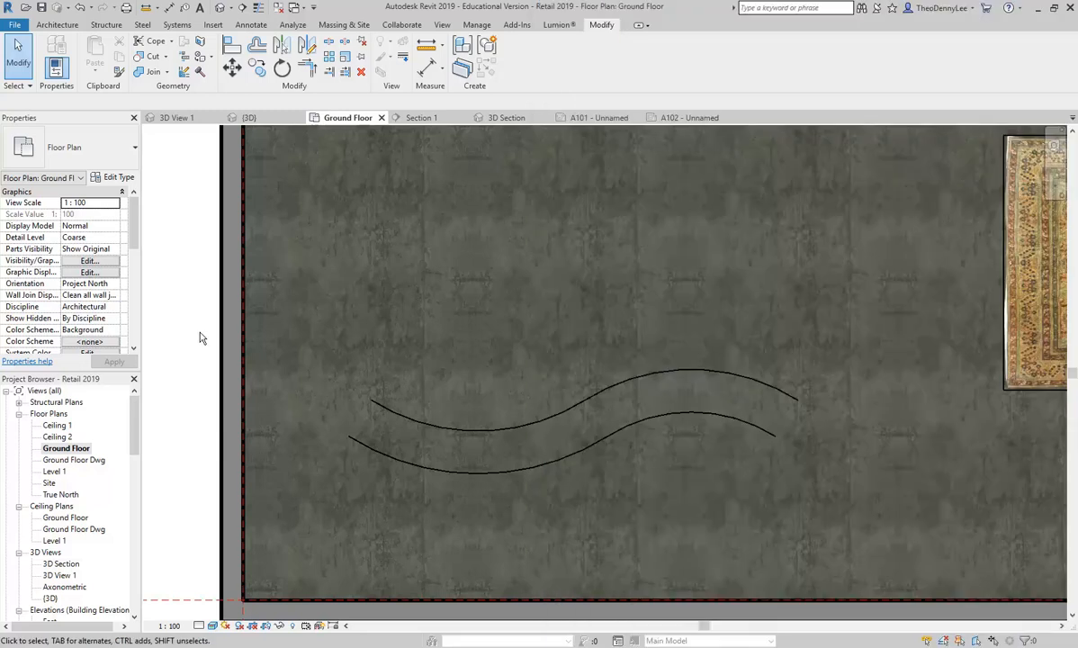
Save the Revit project before modelling the component.
{"action": "left_click", "coordinate": [56, 25]}
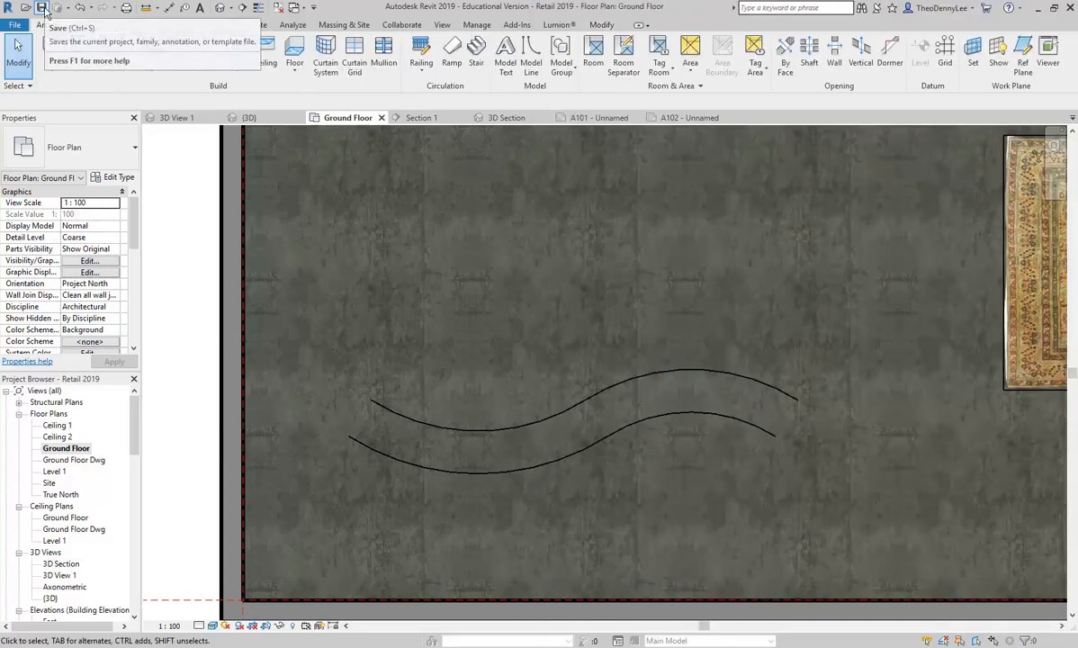
{"action": "left_click", "coordinate": [140, 75]}
{"action": "left_click", "coordinate": [42, 8]}
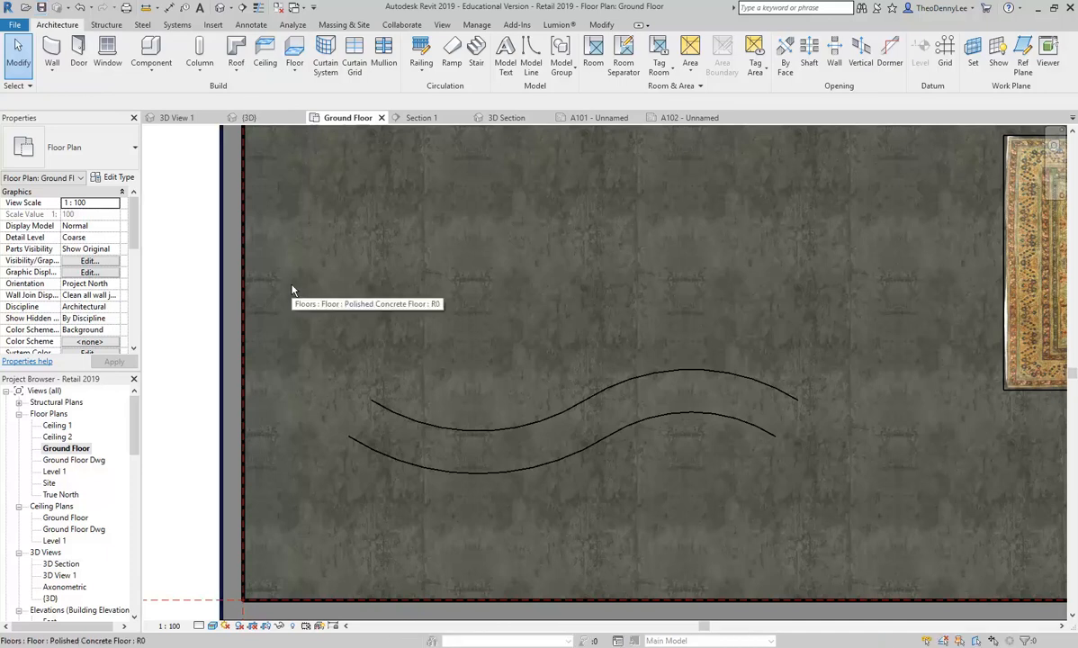
Start an in-place model component and assign it to the Casework family category.
{"action": "left_click", "coordinate": [150, 68]}
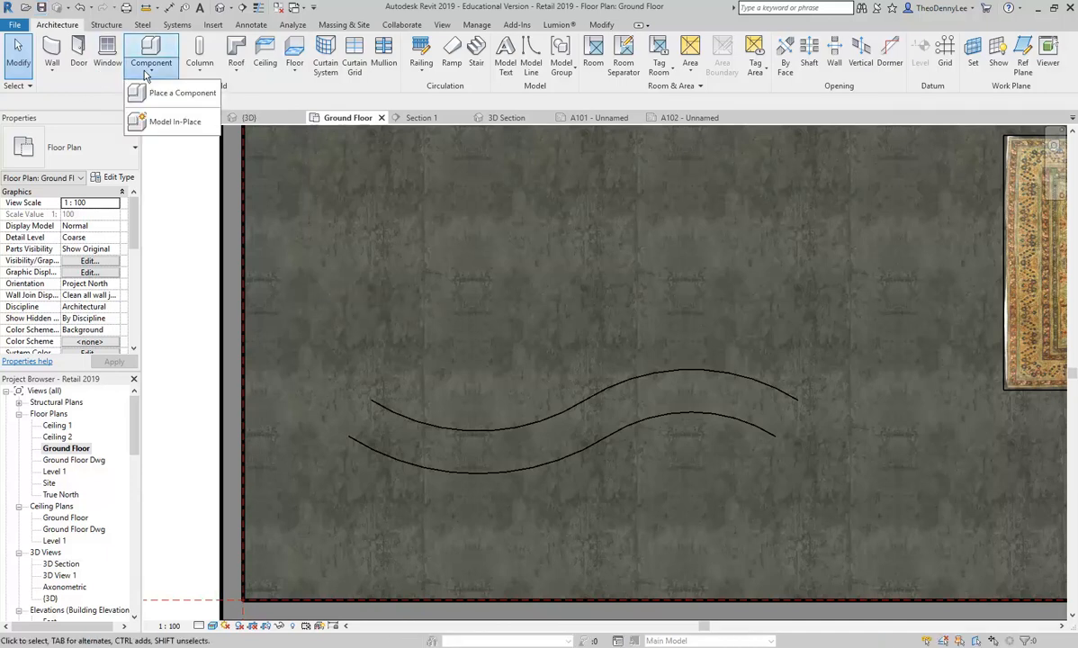
{"action": "left_click", "coordinate": [171, 122]}
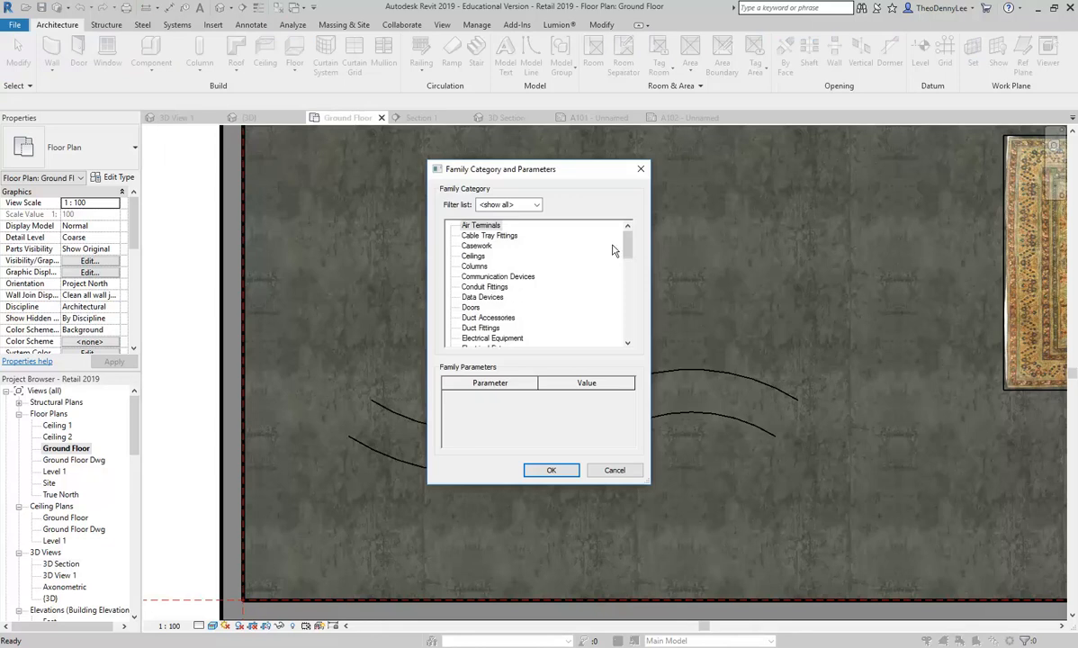
{"action": "scroll", "coordinate": [621, 252], "scroll_direction": "down", "scroll_amount": 2}
{"action": "scroll", "coordinate": [628, 250], "scroll_direction": "up", "scroll_amount": 2}
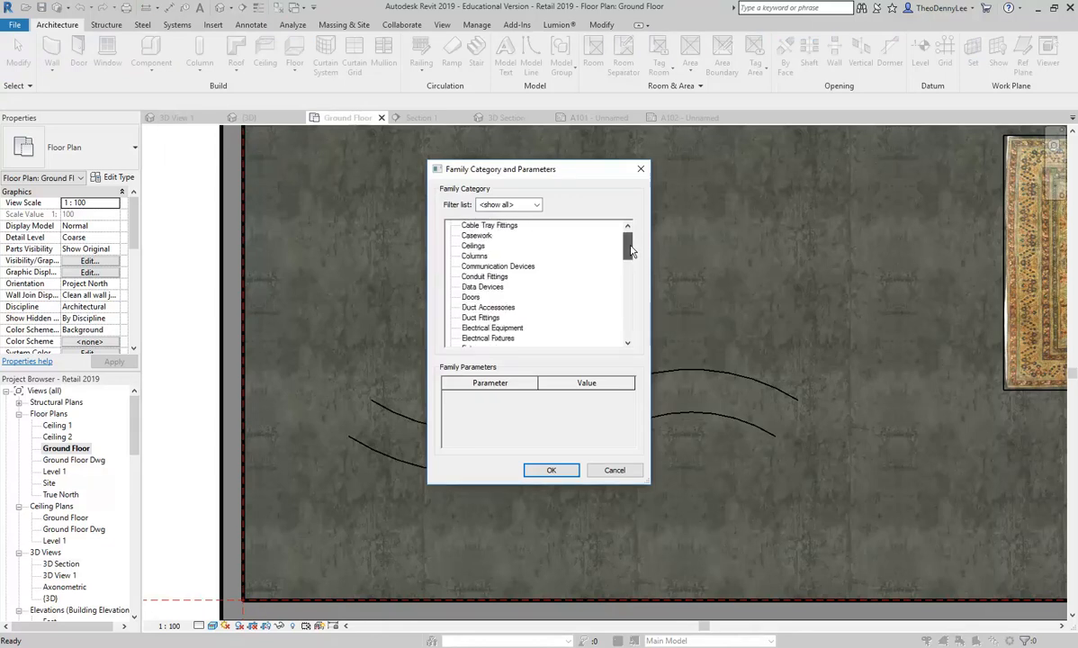
{"action": "left_click", "coordinate": [476, 236]}
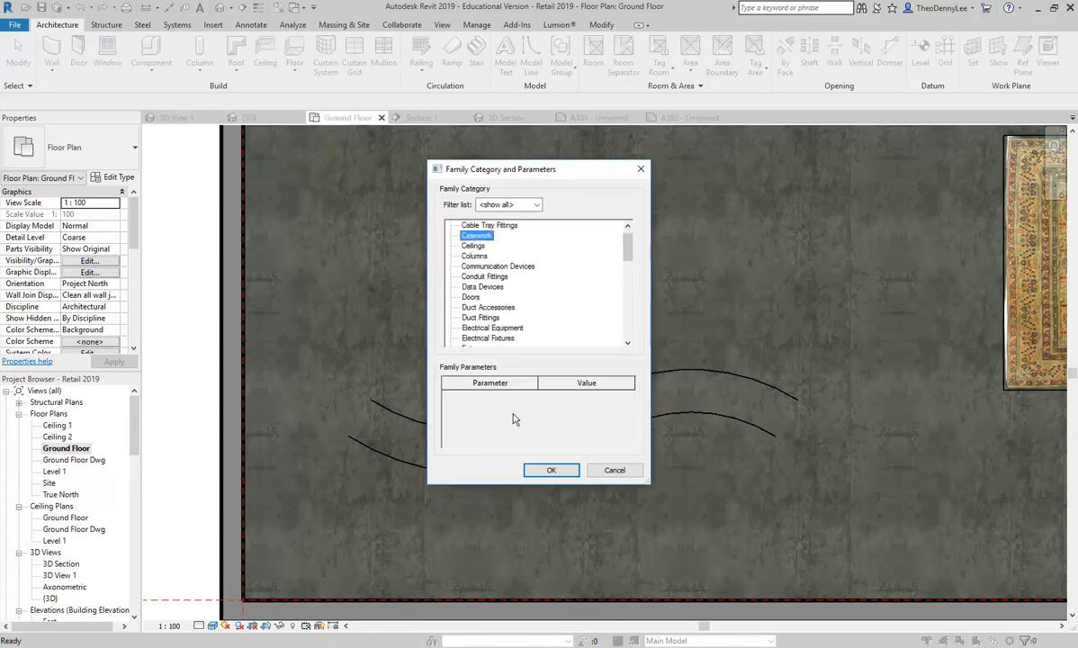
{"action": "left_click", "coordinate": [551, 470]}
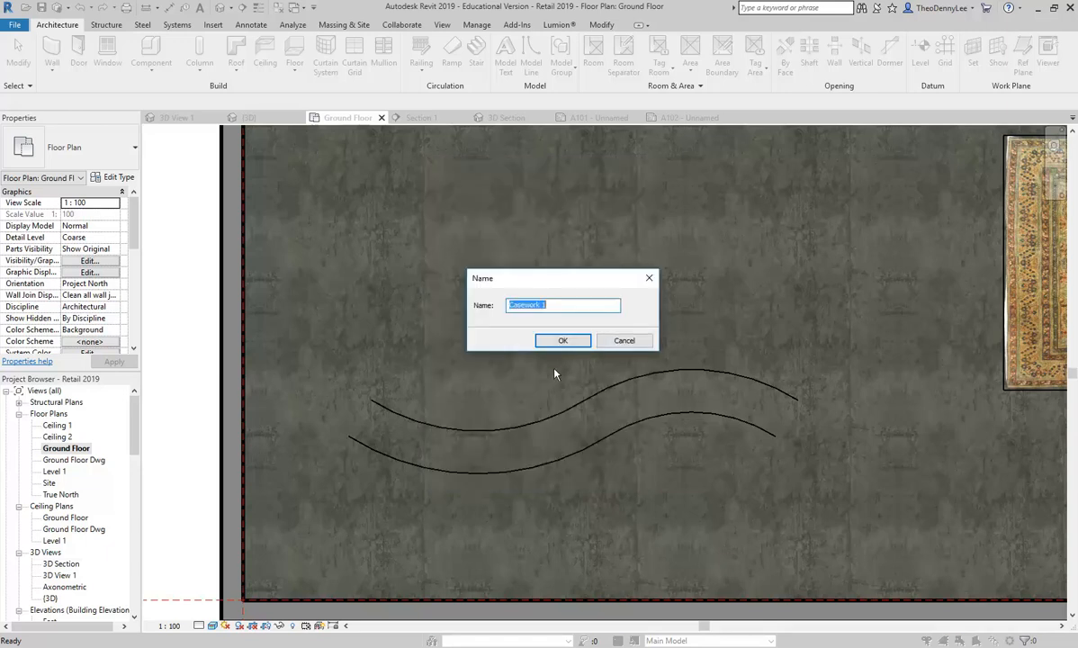
Name the in-place casework component Sloping Shelving and open it for modelling.
{"action": "type", "text": "Shelving"}
{"action": "key", "text": "Home"}
{"action": "type", "text": "Sloopuing"}
{"action": "key", "text": "BackSpace"}
{"action": "key", "text": "BackSpace"}
{"action": "key", "text": "BackSpace"}
{"action": "key", "text": "BackSpace"}
{"action": "key", "text": "BackSpace"}
{"action": "type", "text": "ping"}
{"action": "left_click", "coordinate": [520, 306]}
{"action": "key", "text": "BackSpace"}
{"action": "left_click", "coordinate": [558, 341]}
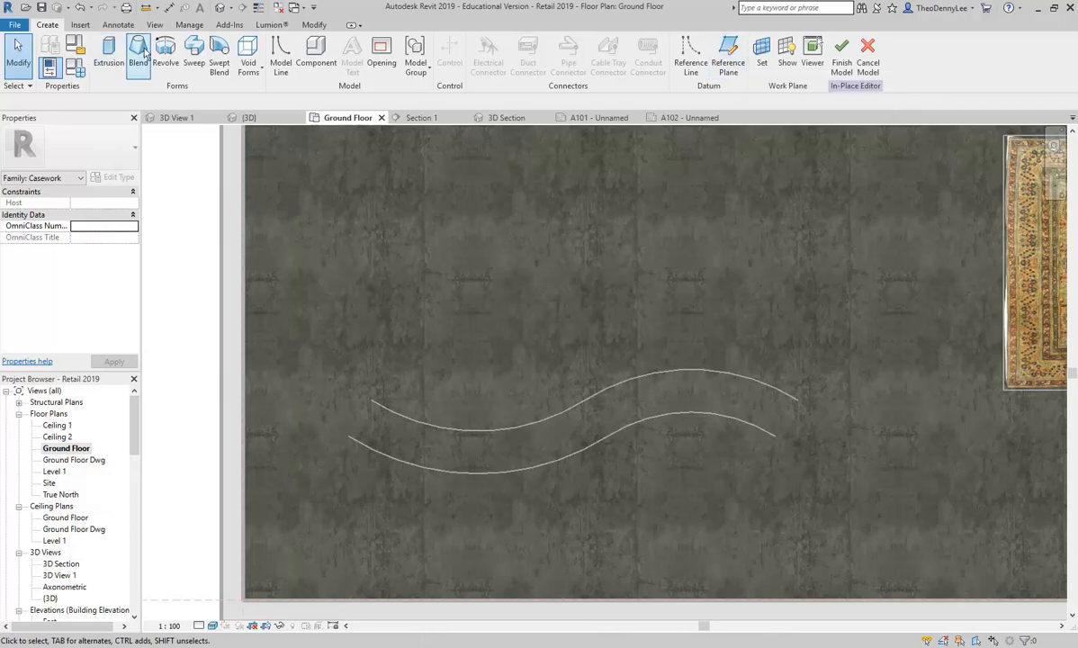
Draw a reference plane through the left endpoints of both S-curves and extend both its ends beyond the curves.
{"action": "left_click", "coordinate": [730, 69]}
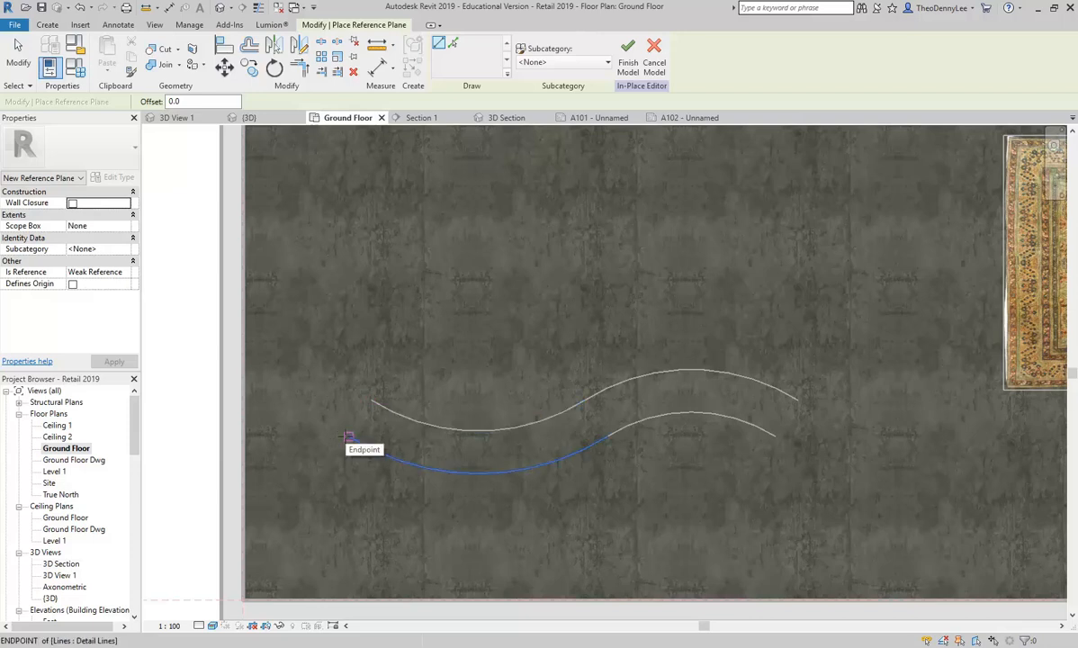
{"action": "left_click", "coordinate": [348, 438]}
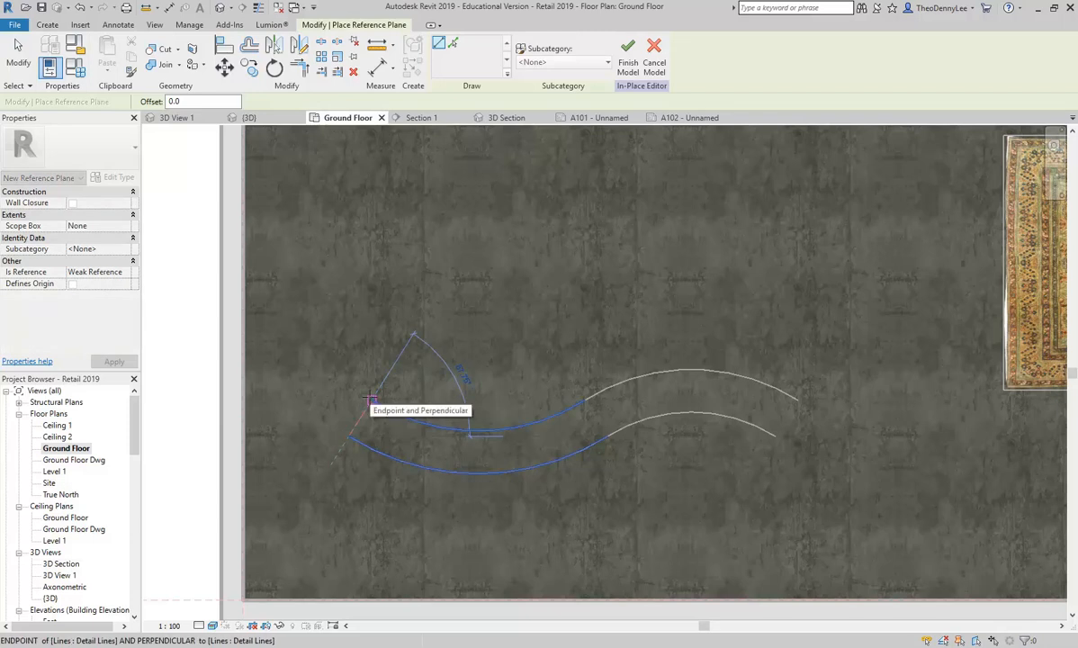
{"action": "left_click", "coordinate": [370, 397]}
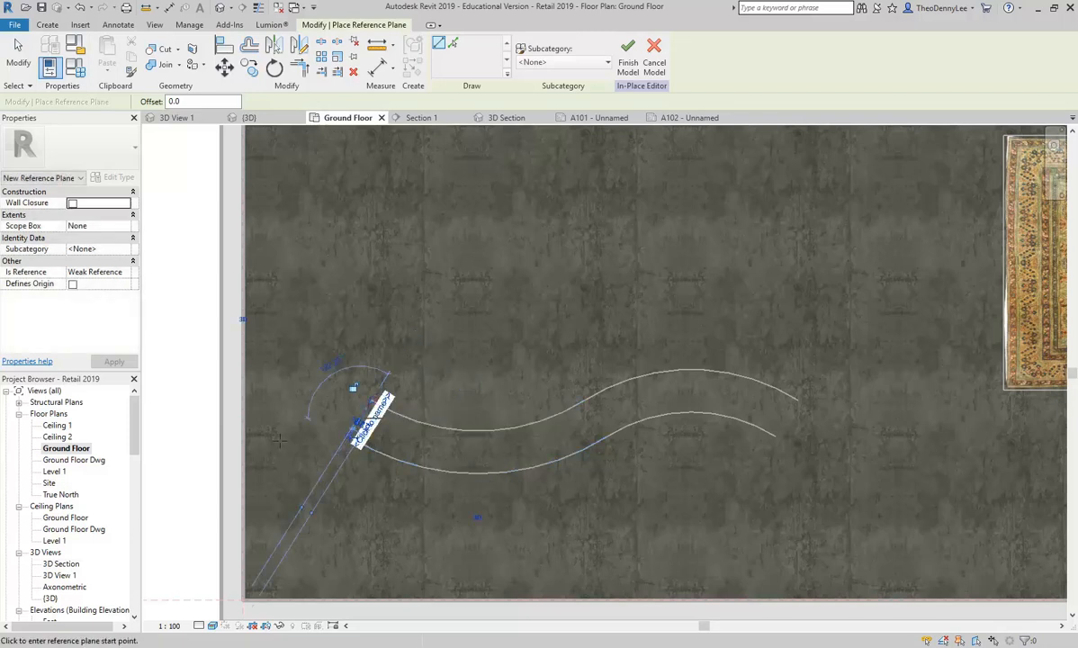
{"action": "scroll", "coordinate": [351, 458], "scroll_direction": "up", "scroll_amount": 3}
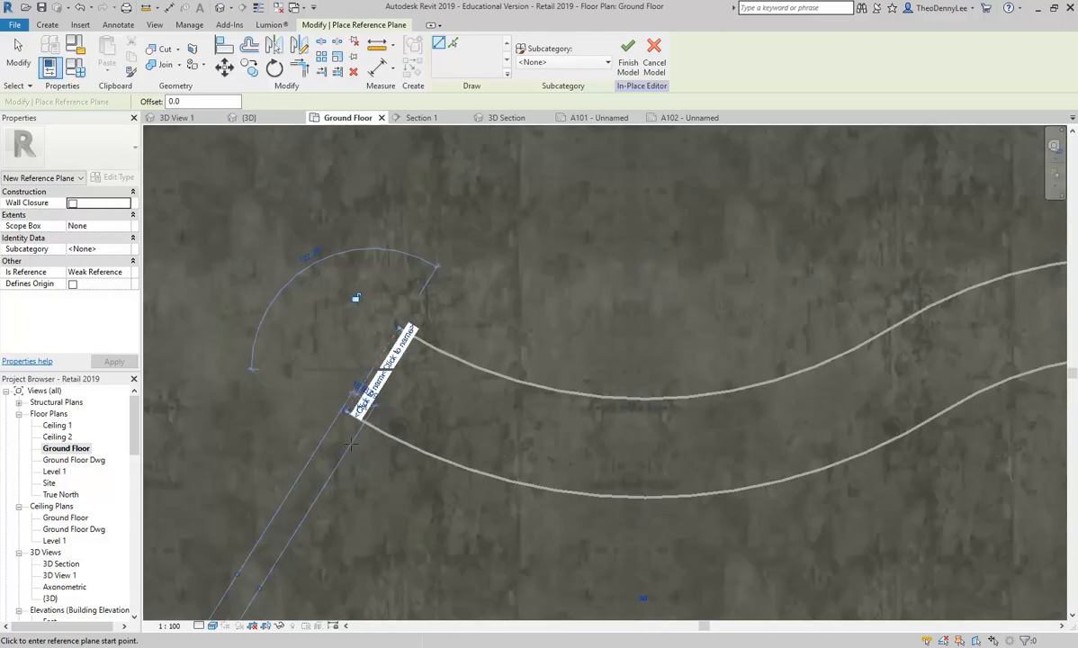
{"action": "left_click_drag", "start_coordinate": [347, 414], "coordinate": [323, 450]}
{"action": "left_click_drag", "start_coordinate": [399, 328], "coordinate": [421, 292]}
{"action": "scroll", "coordinate": [583, 342], "scroll_direction": "down", "scroll_amount": 2}
{"action": "middle_click_drag", "start_coordinate": [585, 348], "coordinate": [521, 351]}
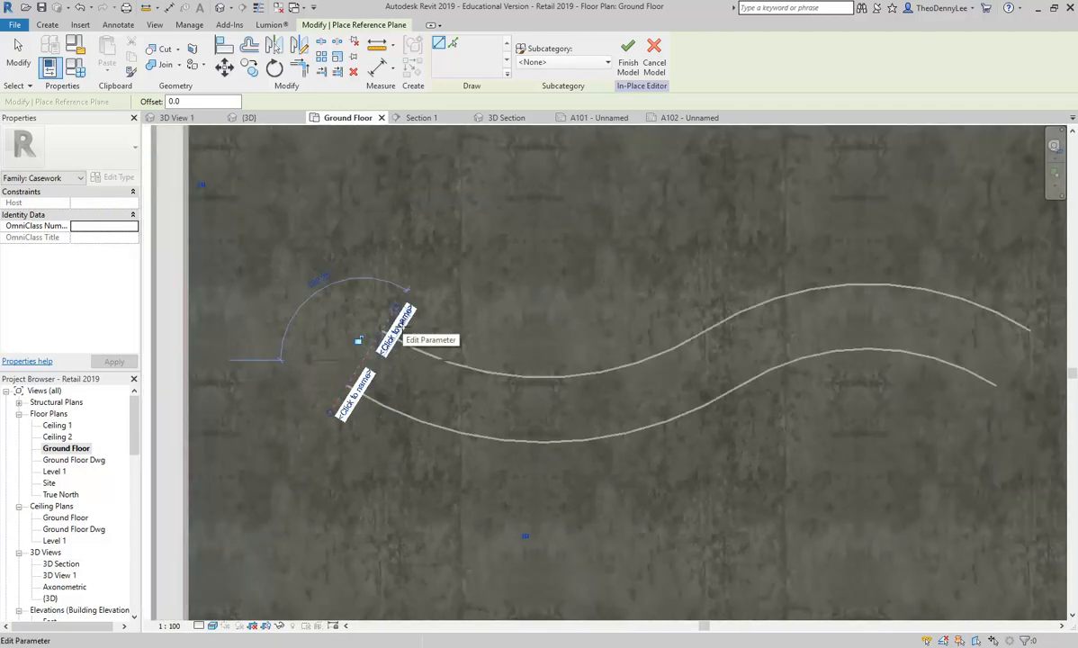
Name the reference plane at the curves' left ends Shelf-End-Left.
{"action": "left_click", "coordinate": [396, 329]}
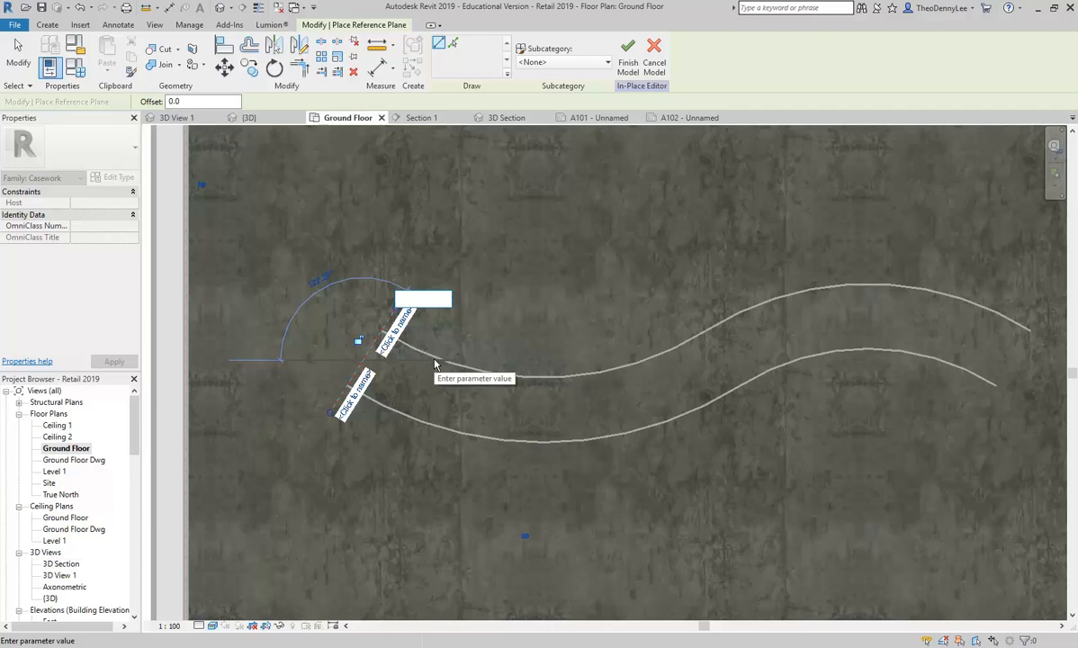
{"action": "type", "text": "Shevelf"}
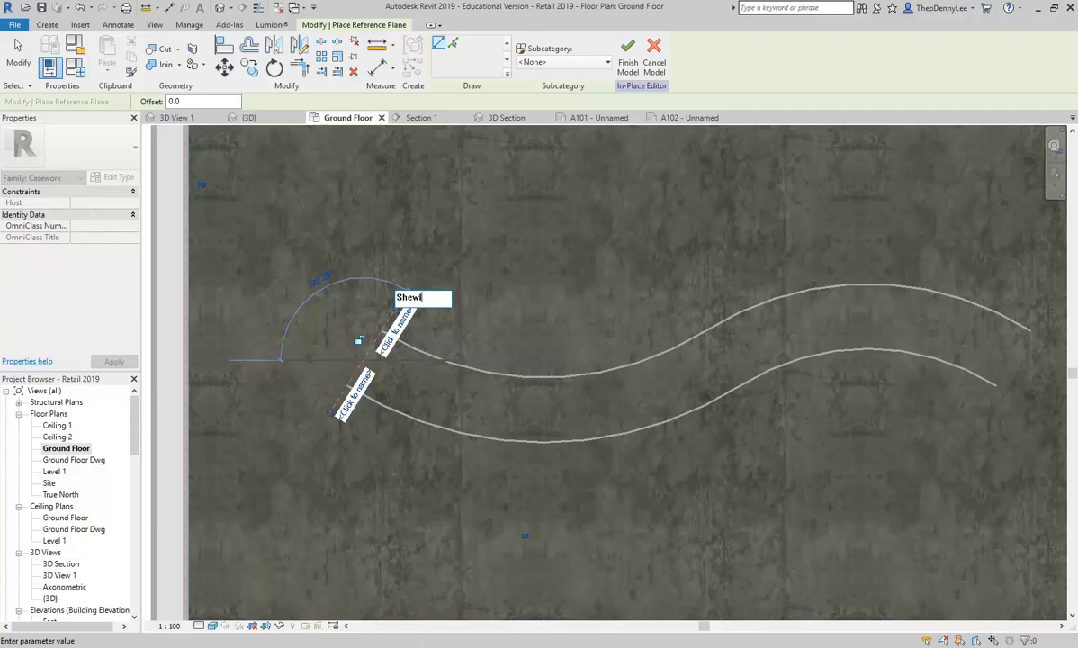
{"action": "key", "text": "BackSpace"}
{"action": "key", "text": "BackSpace"}
{"action": "key", "text": "BackSpace"}
{"action": "key", "text": "BackSpace"}
{"action": "type", "text": "lf-End-Left"}
{"action": "key", "text": "Return"}
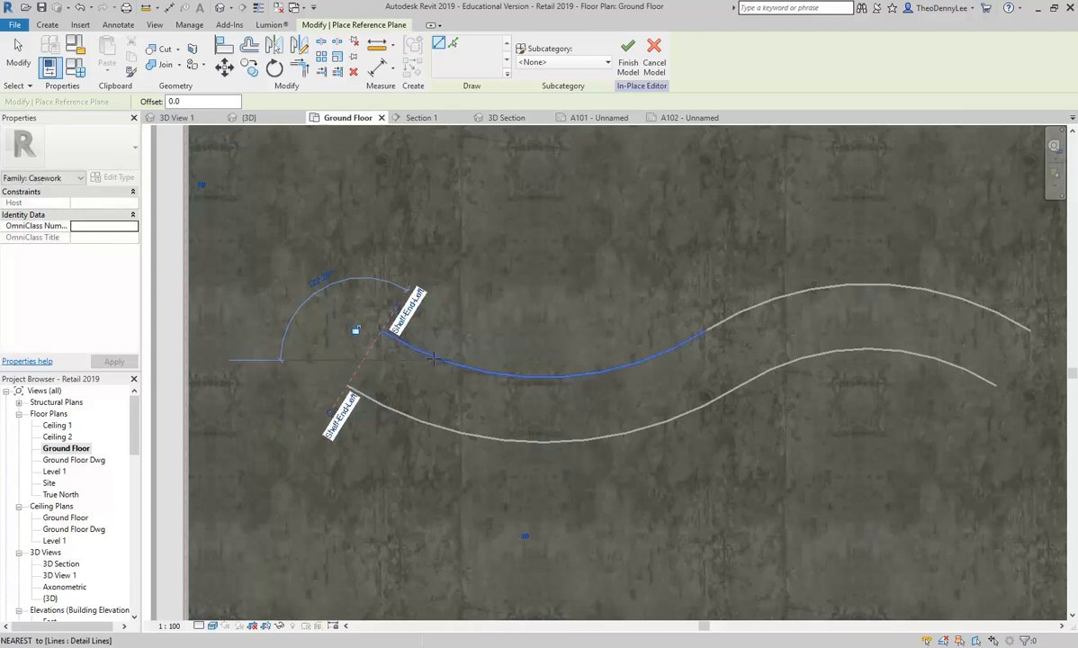
Draw a reference plane extending past both S-curves through their middle arc joints, and name it Shelf-Middle.
{"action": "middle_click_drag", "start_coordinate": [693, 338], "coordinate": [662, 340]}
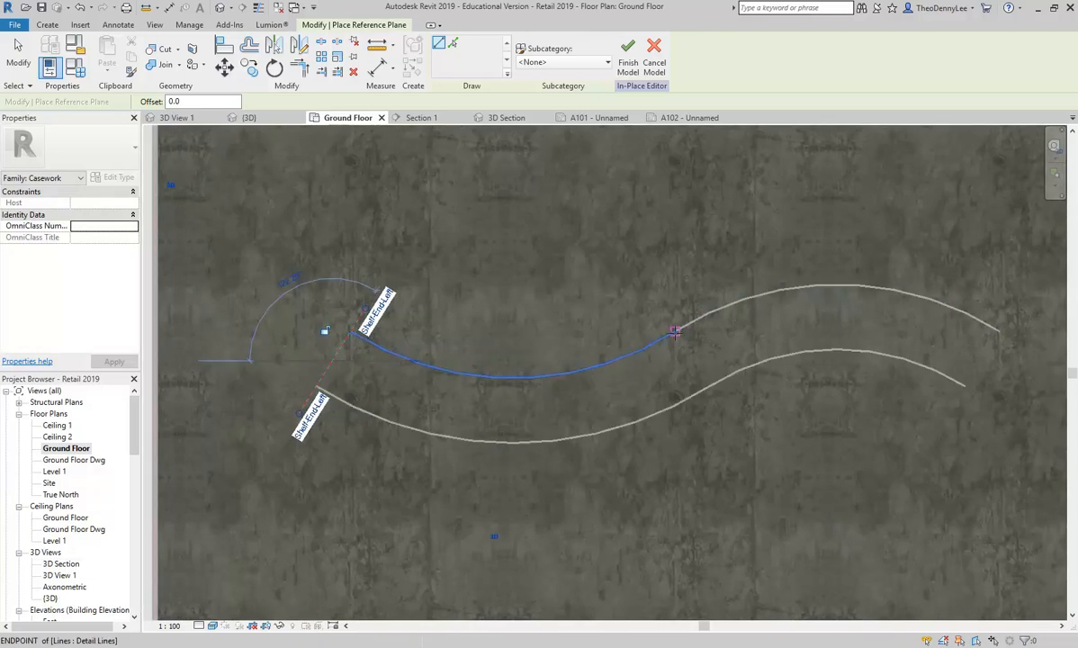
{"action": "left_click", "coordinate": [675, 332]}
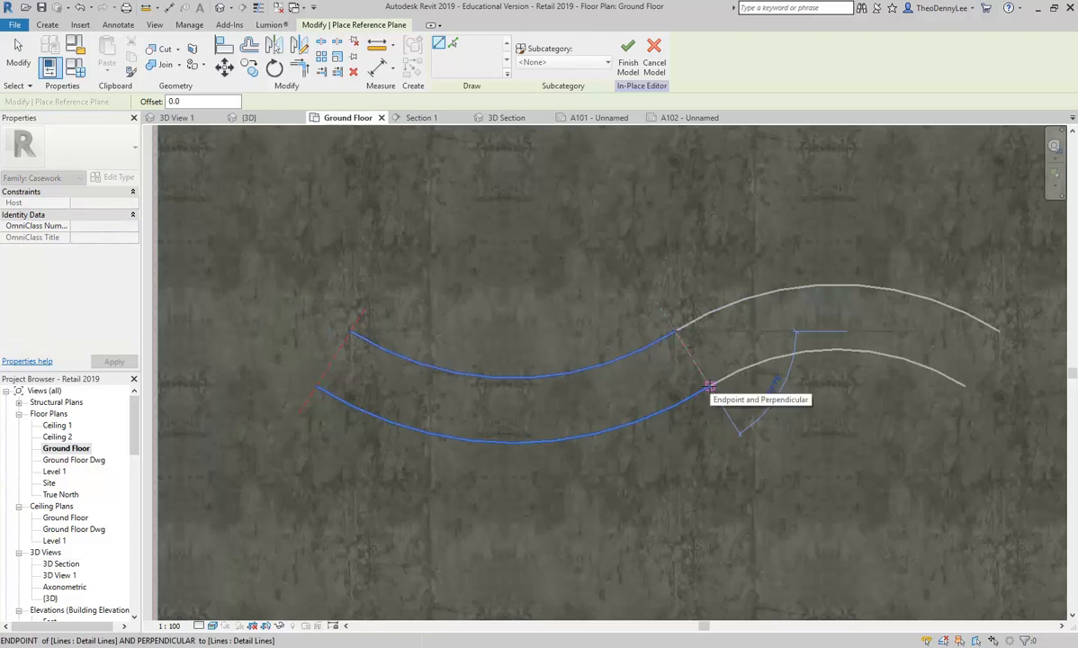
{"action": "left_click", "coordinate": [710, 385]}
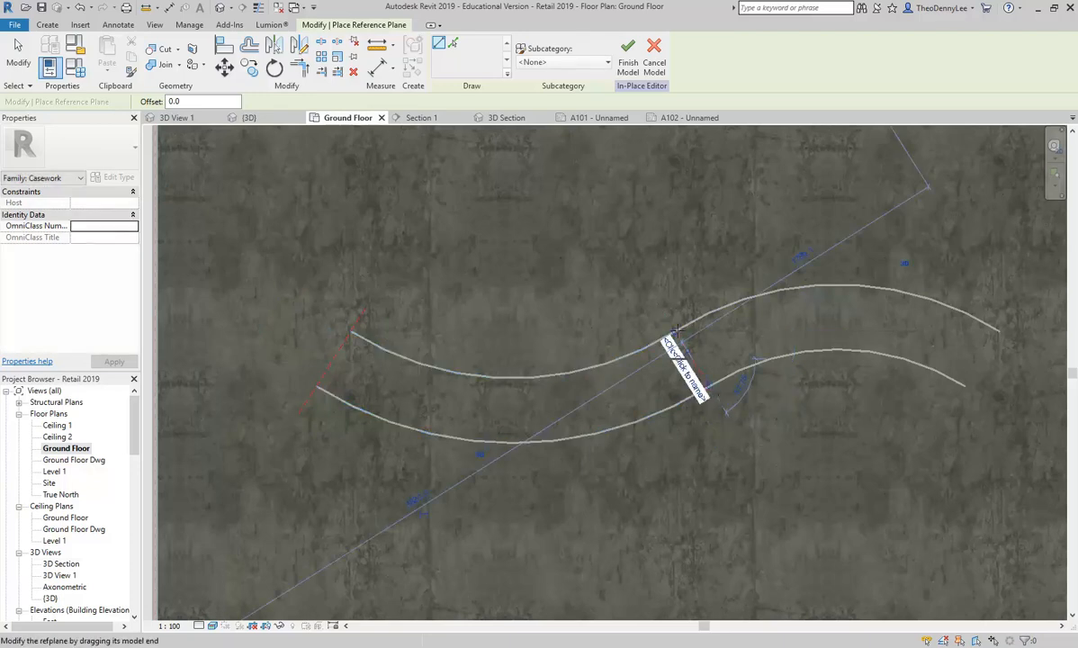
{"action": "left_click_drag", "start_coordinate": [710, 387], "coordinate": [724, 415]}
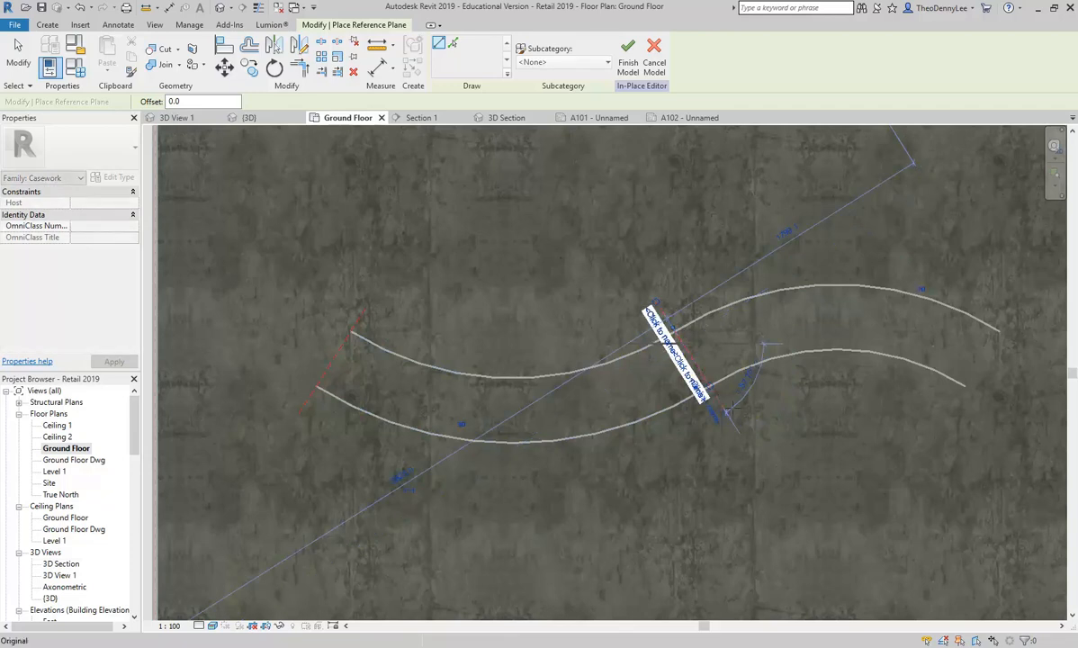
{"action": "left_click", "coordinate": [678, 385]}
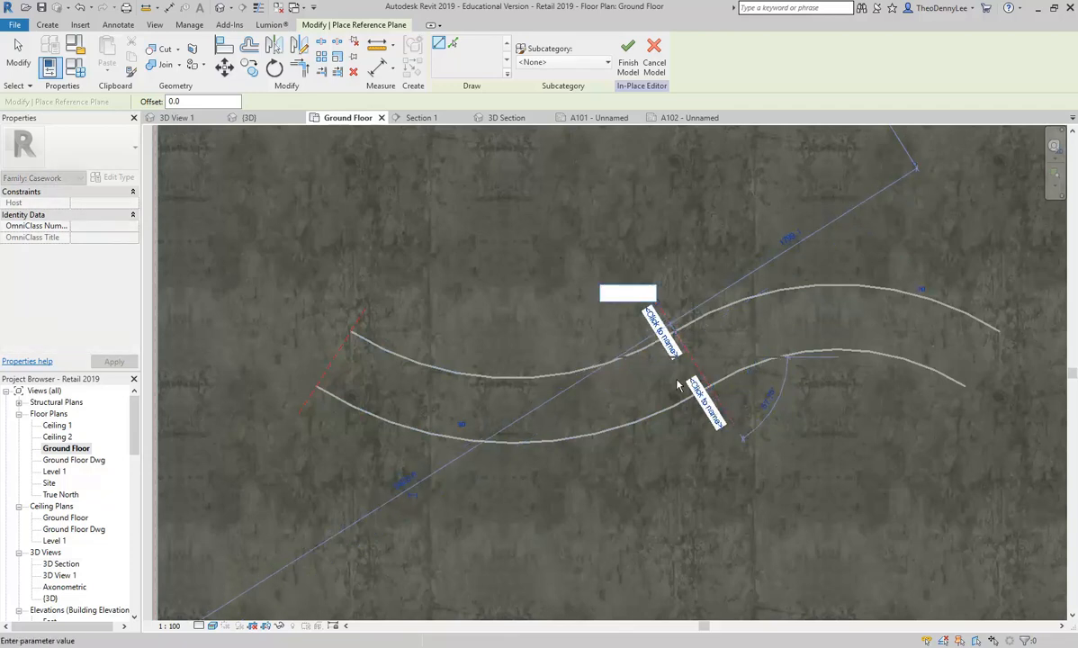
{"action": "type", "text": "Shelf-Middle"}
{"action": "key", "text": "Return"}
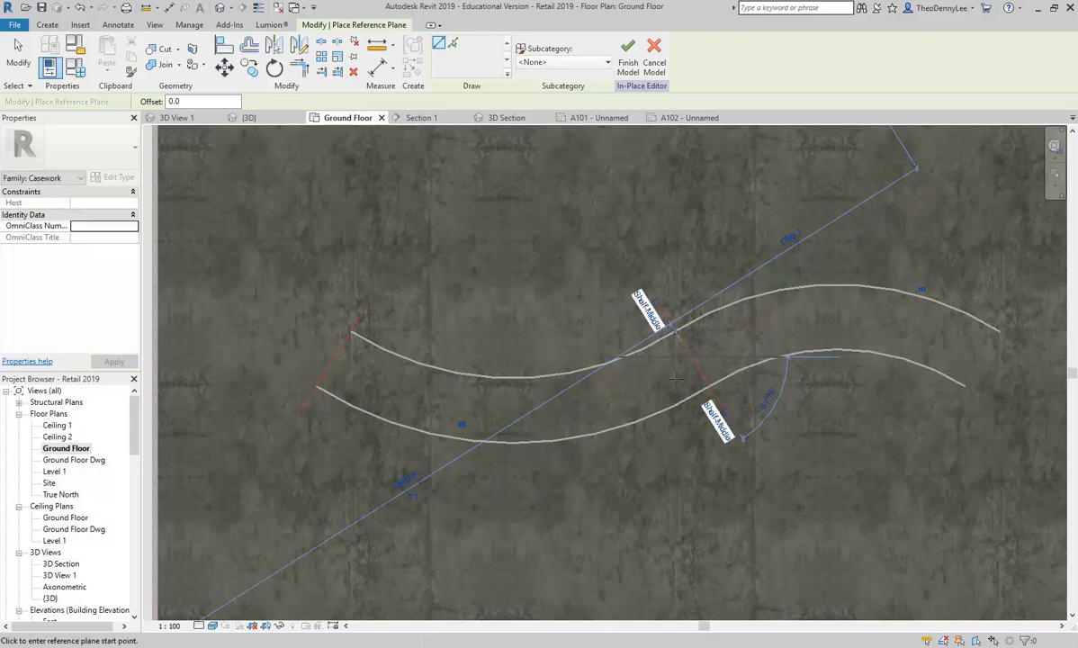
Draw a reference plane through the right endpoints of both S-curves and extend its lower end past the lower curve.
{"action": "middle_click_drag", "start_coordinate": [890, 365], "coordinate": [836, 338]}
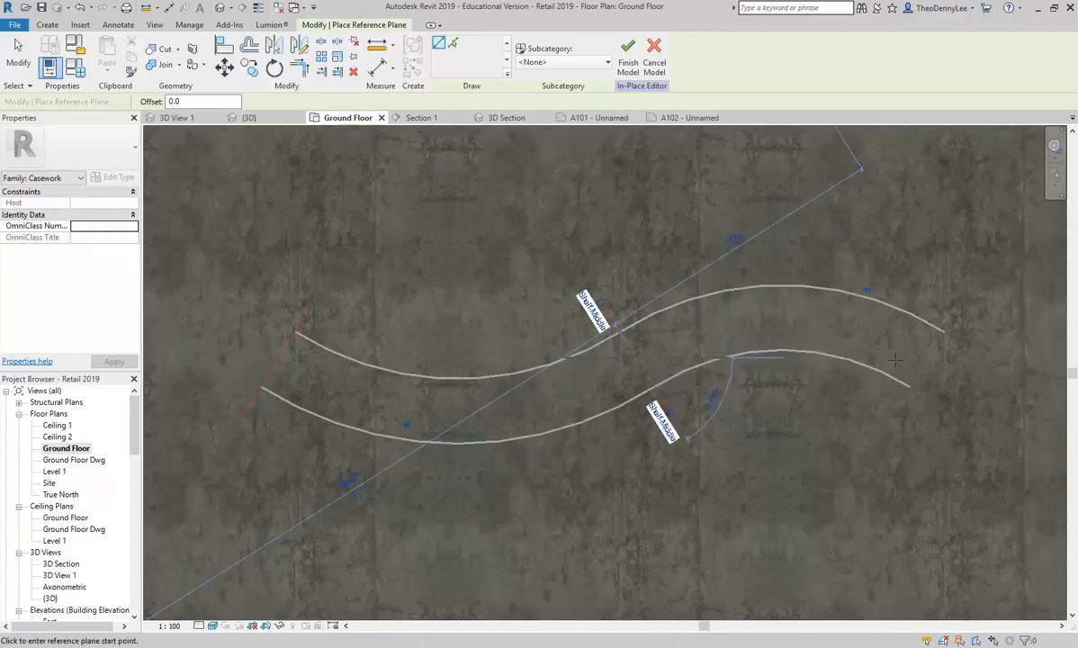
{"action": "left_click", "coordinate": [942, 332]}
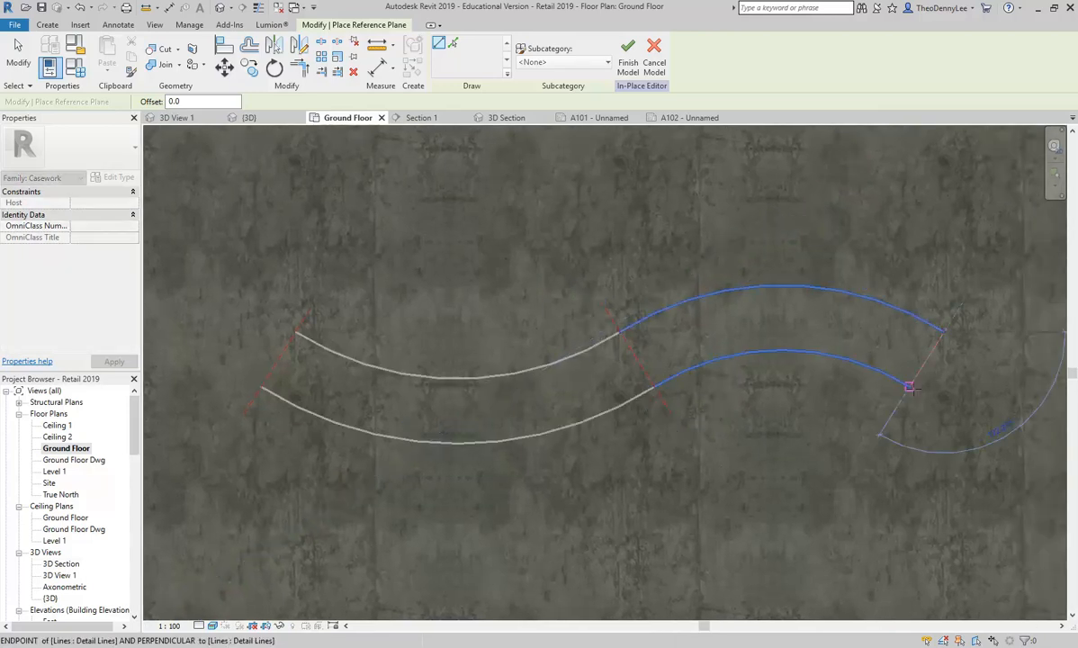
{"action": "left_click", "coordinate": [907, 386]}
{"action": "left_click_drag", "start_coordinate": [907, 387], "coordinate": [883, 425]}
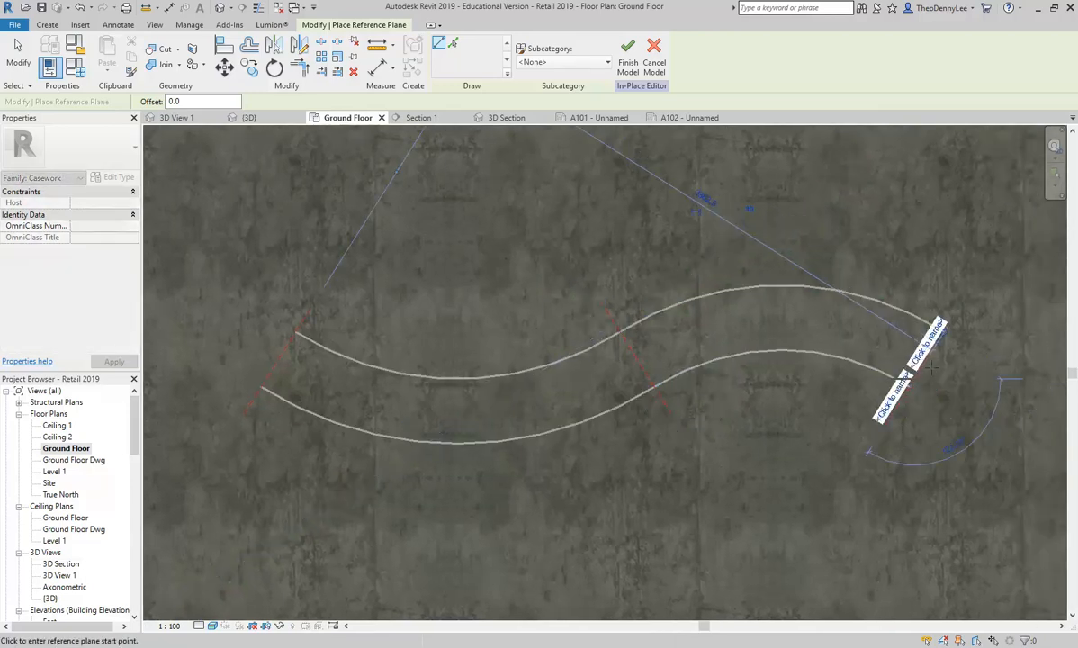
Extend the upper end of the reference plane at the curves' right ends and name it Shelf-End-Right.
{"action": "left_click_drag", "start_coordinate": [942, 332], "coordinate": [970, 295]}
{"action": "left_click", "coordinate": [901, 393]}
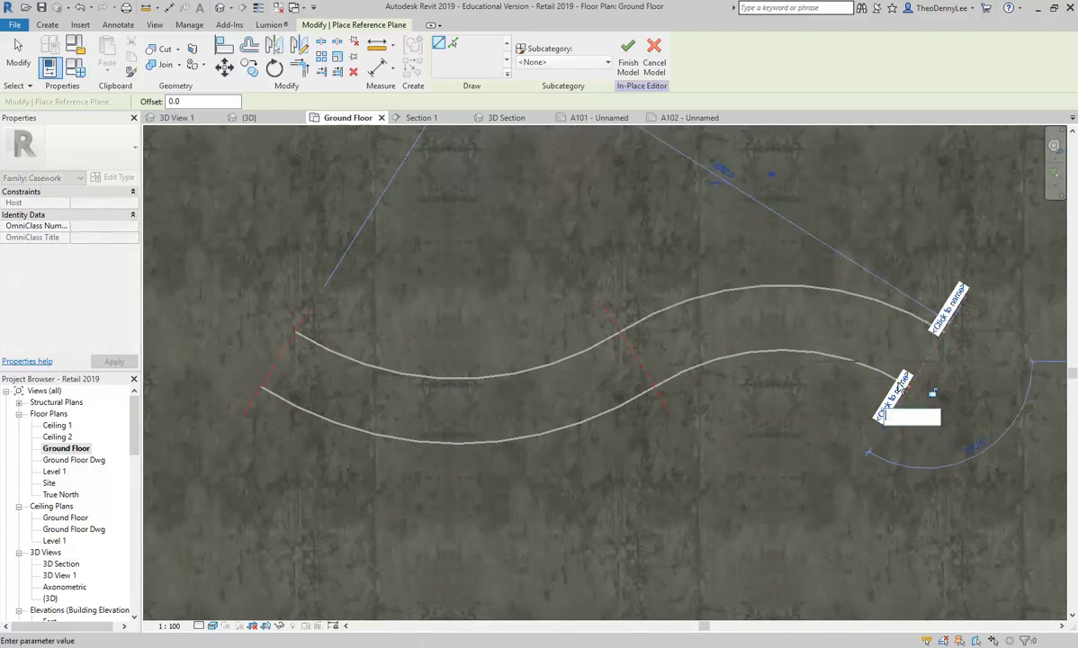
{"action": "type", "text": "Shelf-End-"}
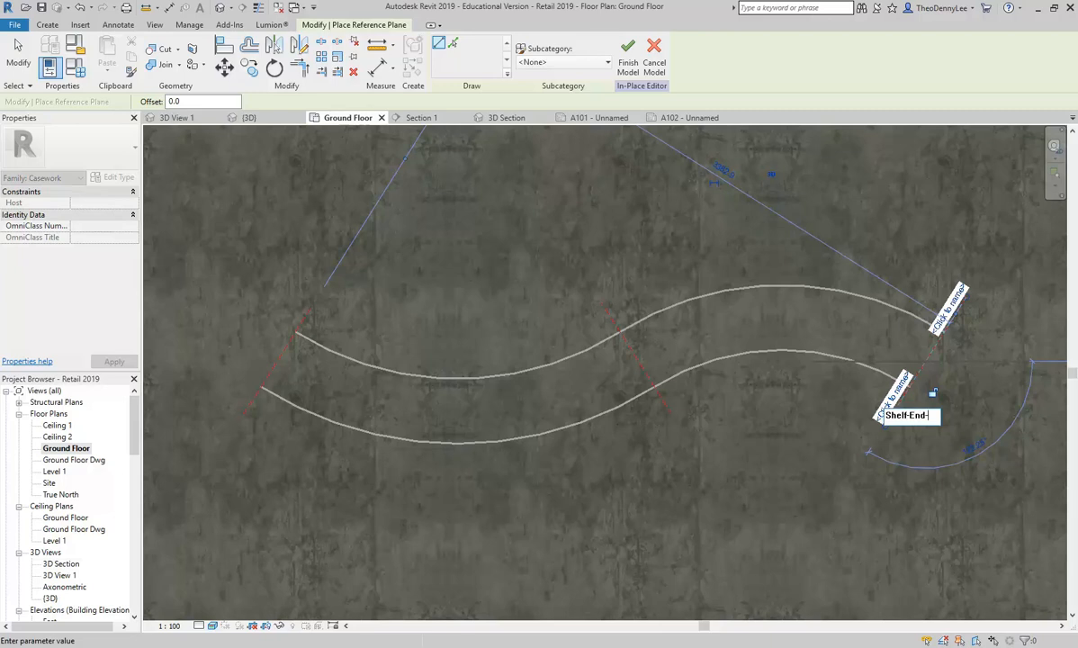
{"action": "type", "text": "Right"}
{"action": "key", "text": "Return"}
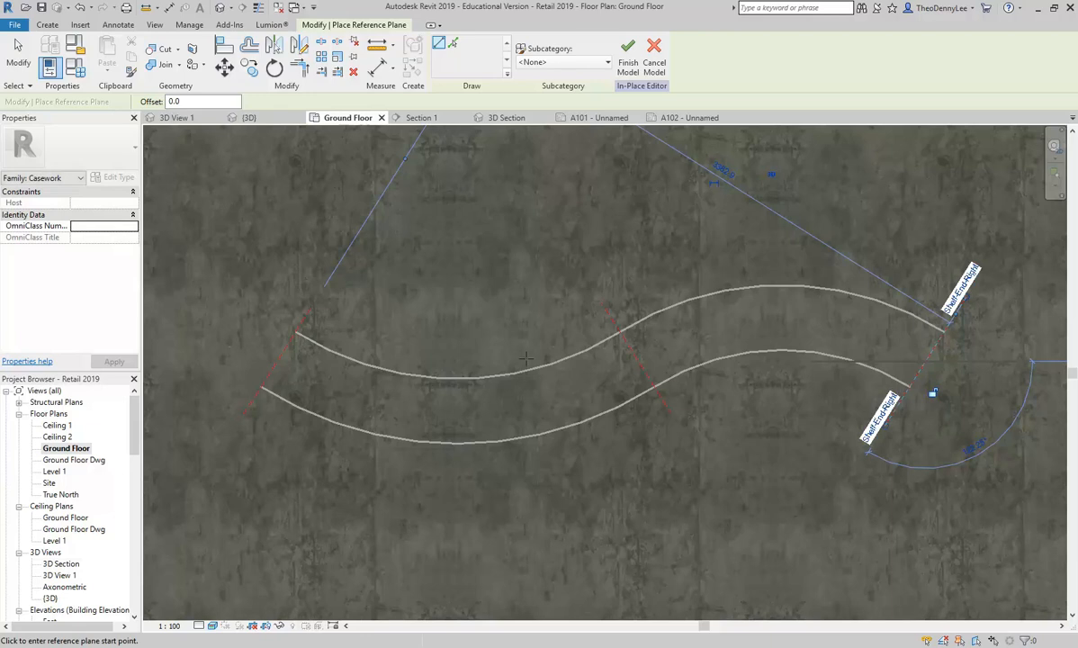
{"action": "scroll", "coordinate": [525, 358], "scroll_direction": "down", "scroll_amount": 1}
{"action": "middle_click_drag", "start_coordinate": [531, 365], "coordinate": [513, 378]}
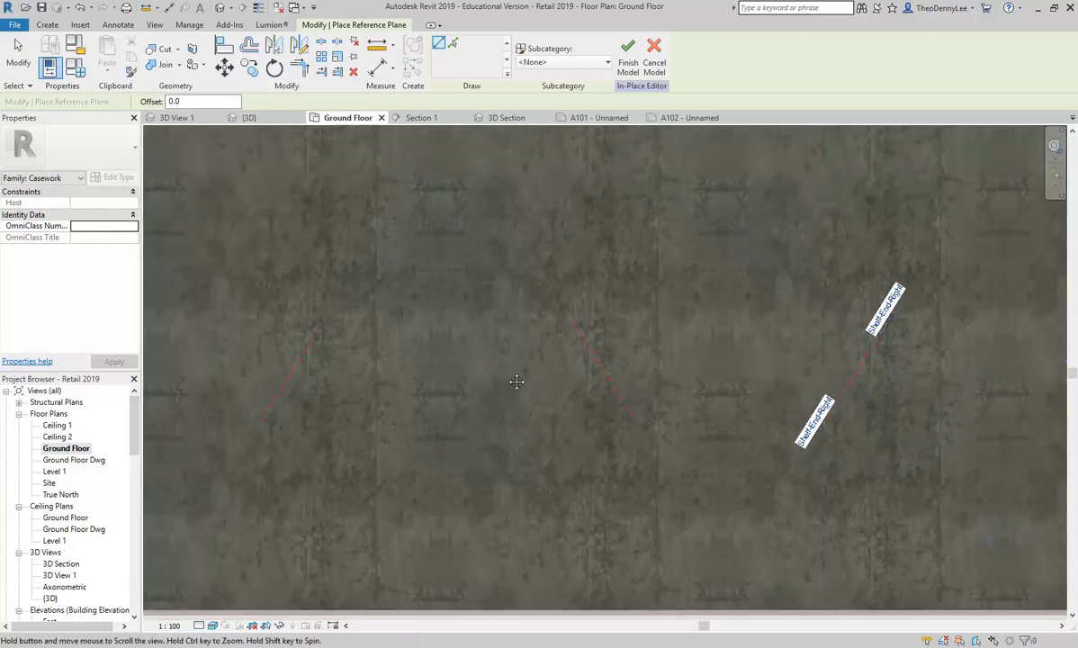
{"action": "right_click", "coordinate": [447, 214]}
{"action": "left_click", "coordinate": [465, 225]}
{"action": "right_click", "coordinate": [465, 225]}
{"action": "left_click", "coordinate": [493, 234]}
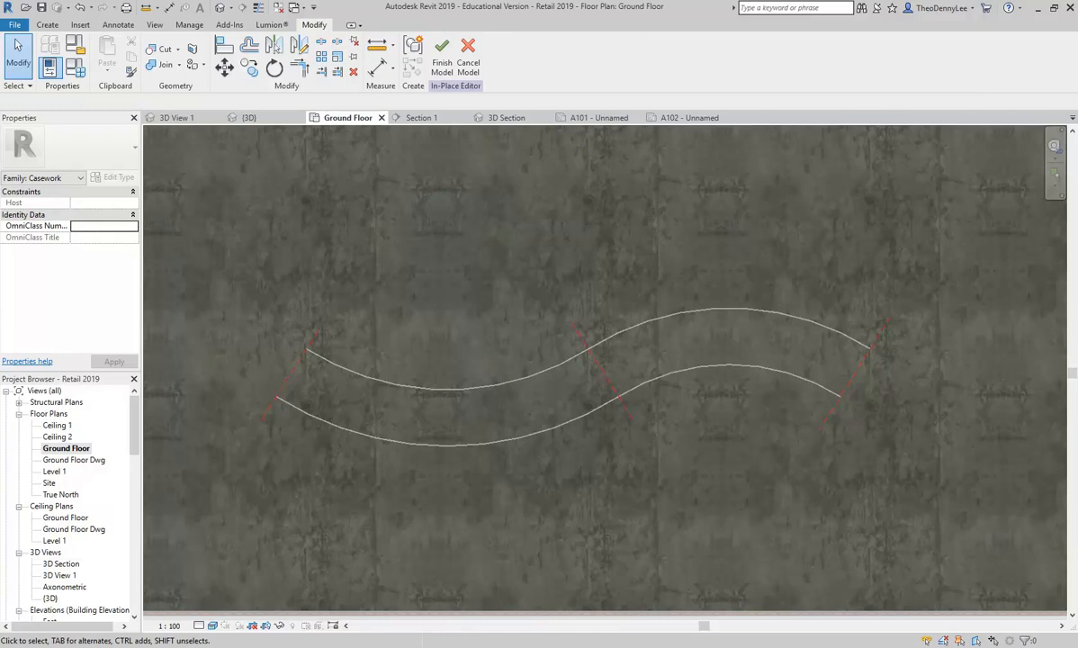
Check the PDF reference photo, and start an extrusion by picking the four arcs and both end reference planes as sketch lines.
{"action": "key", "text": "alt+Tab"}
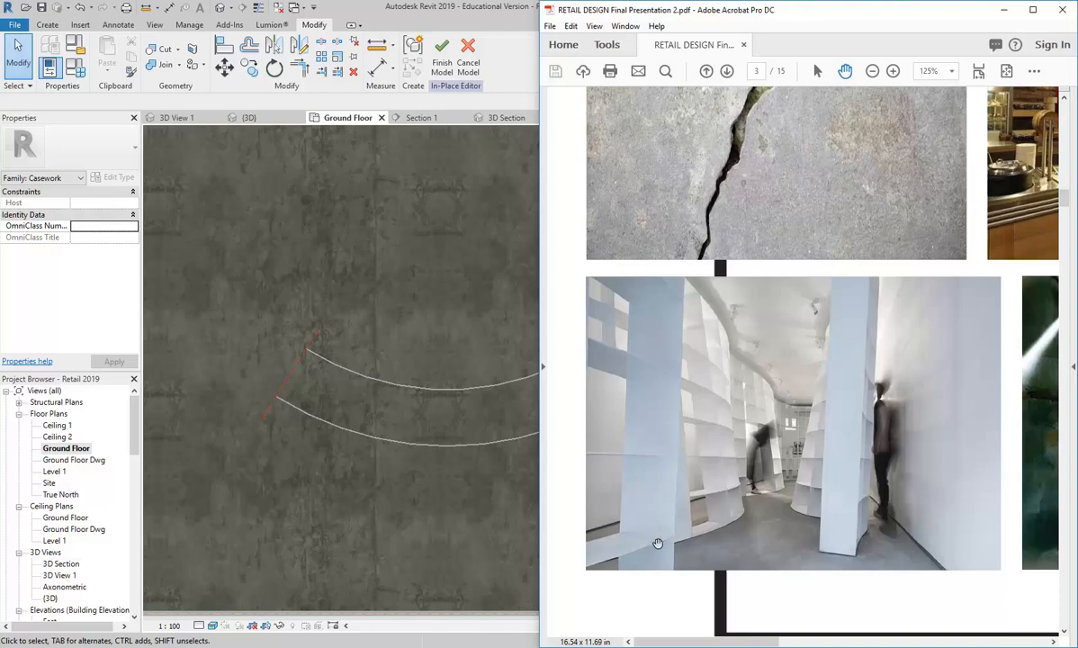
{"action": "key", "text": "alt+Tab"}
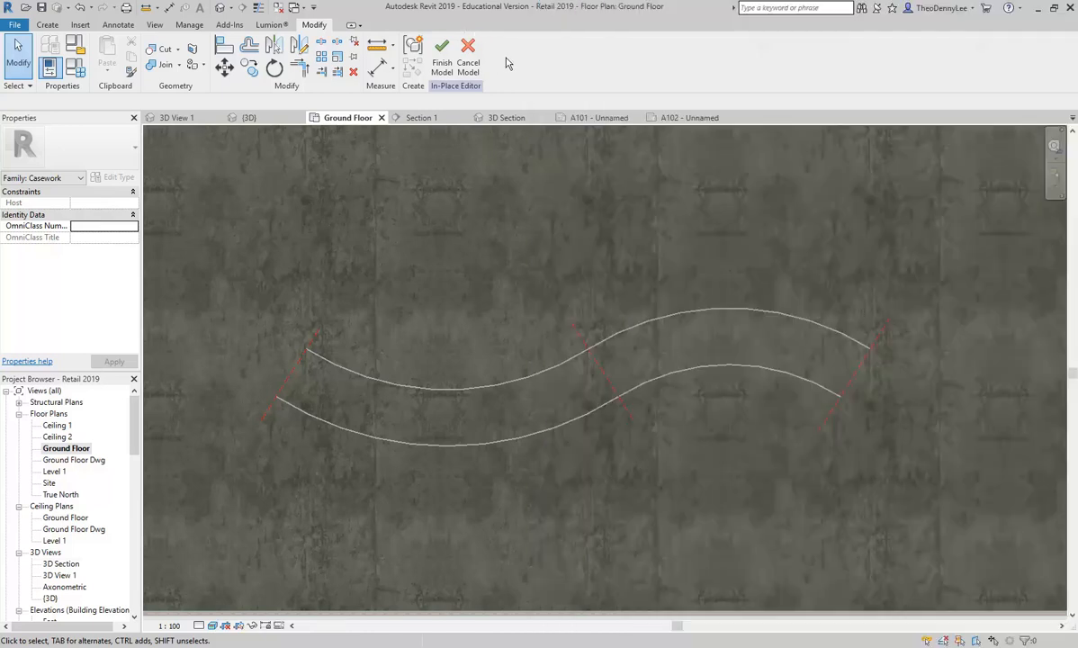
{"action": "left_click", "coordinate": [50, 25]}
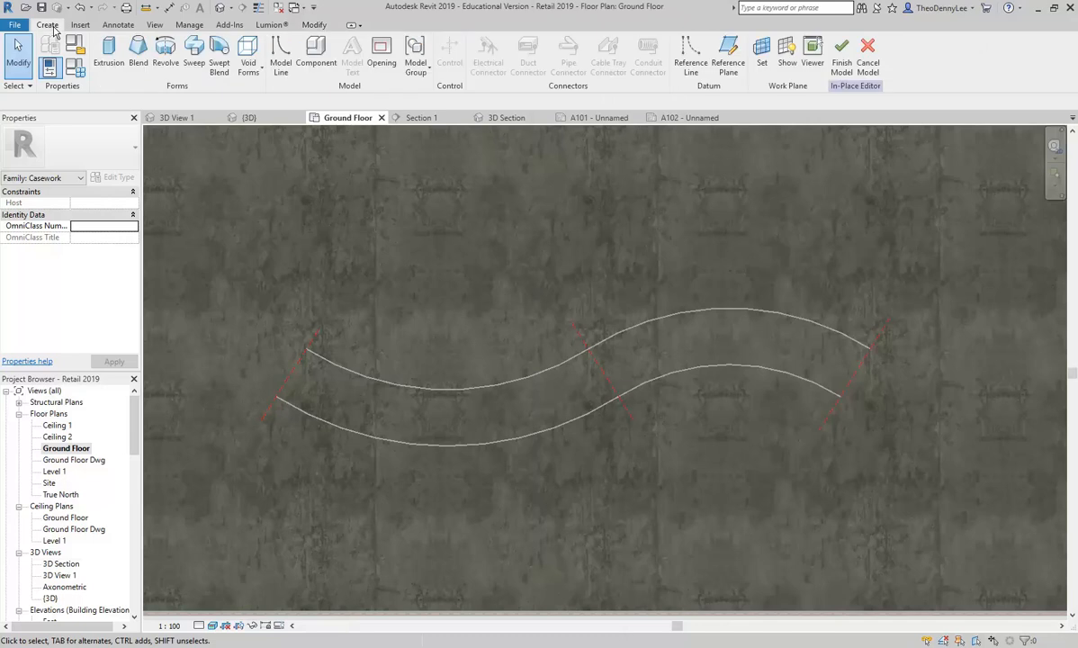
{"action": "left_click", "coordinate": [109, 56]}
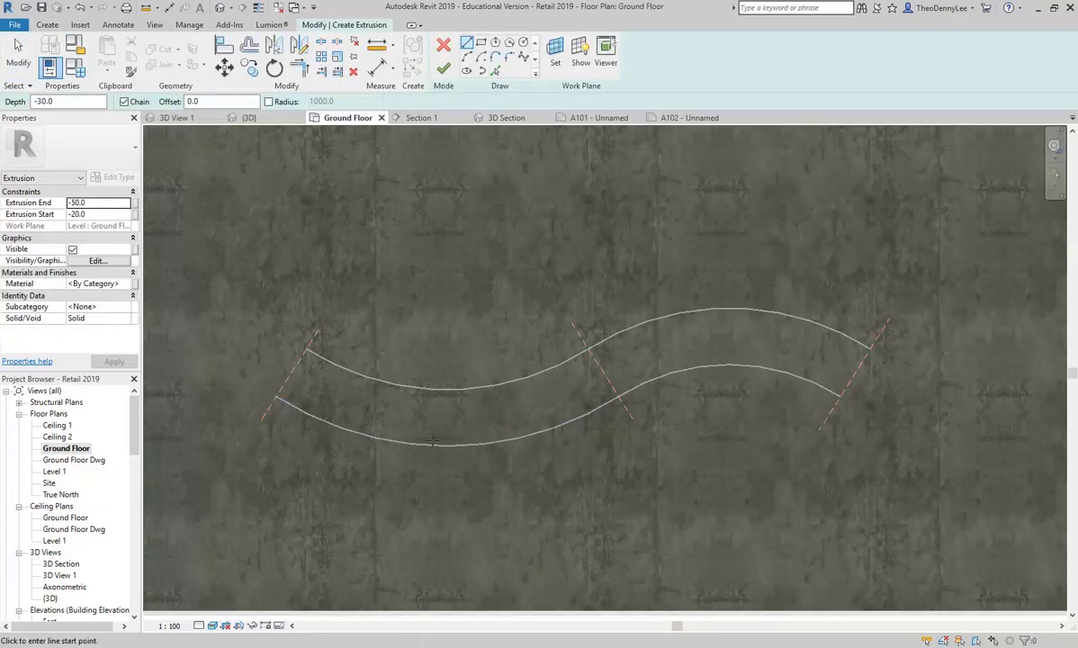
{"action": "left_click", "coordinate": [495, 70]}
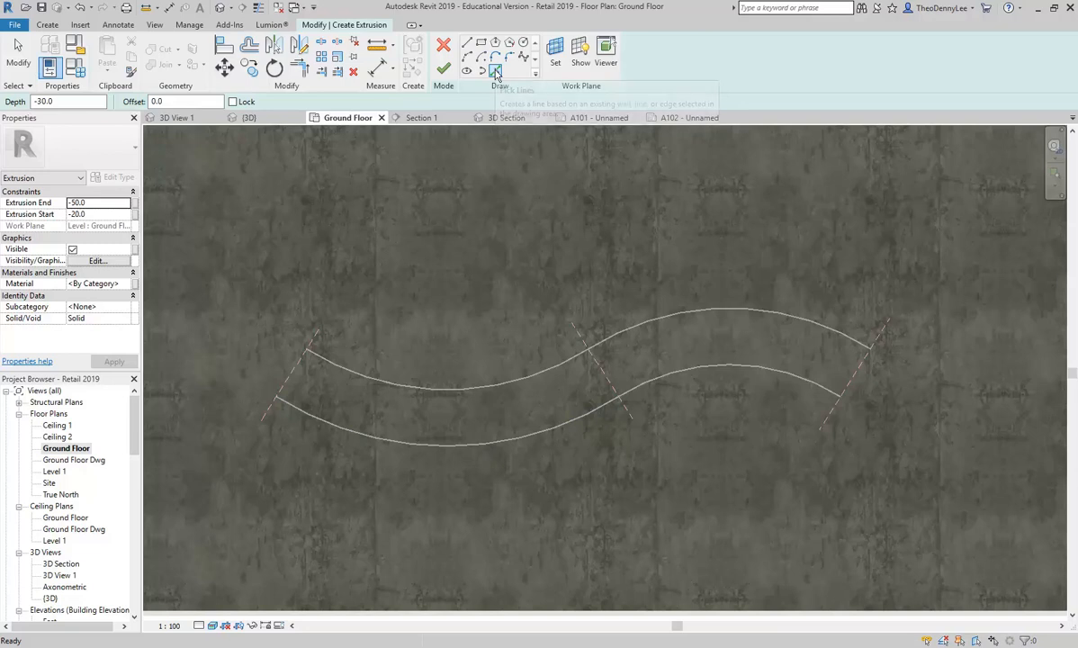
{"action": "left_click", "coordinate": [477, 394]}
{"action": "left_click", "coordinate": [434, 420]}
{"action": "left_click", "coordinate": [658, 383]}
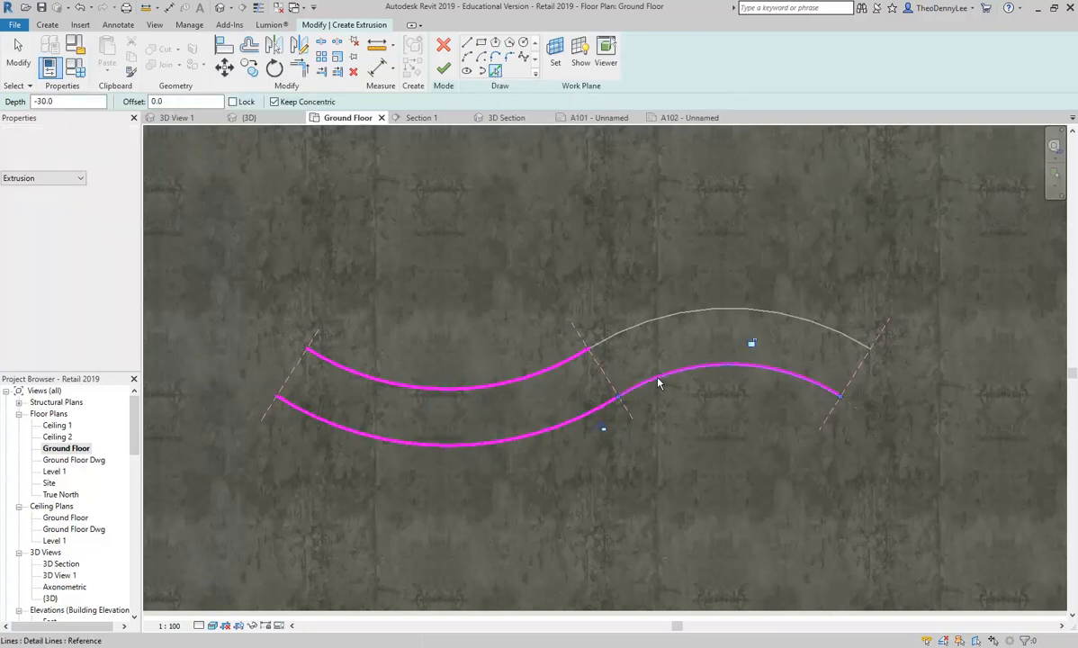
{"action": "left_click", "coordinate": [674, 314]}
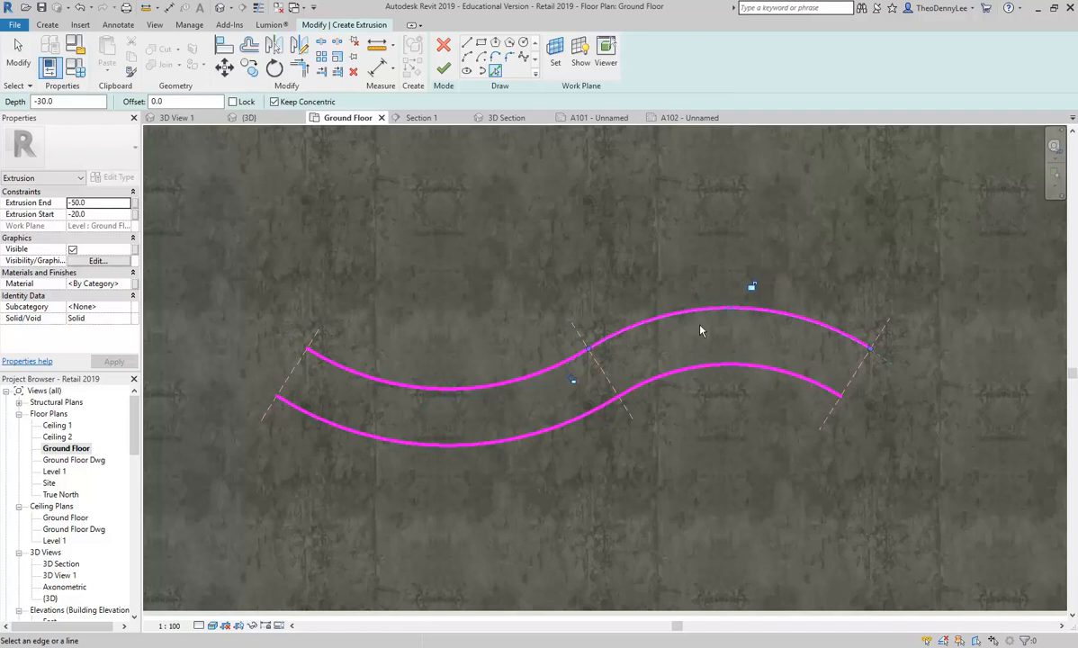
{"action": "left_click", "coordinate": [861, 372]}
{"action": "left_click", "coordinate": [291, 372]}
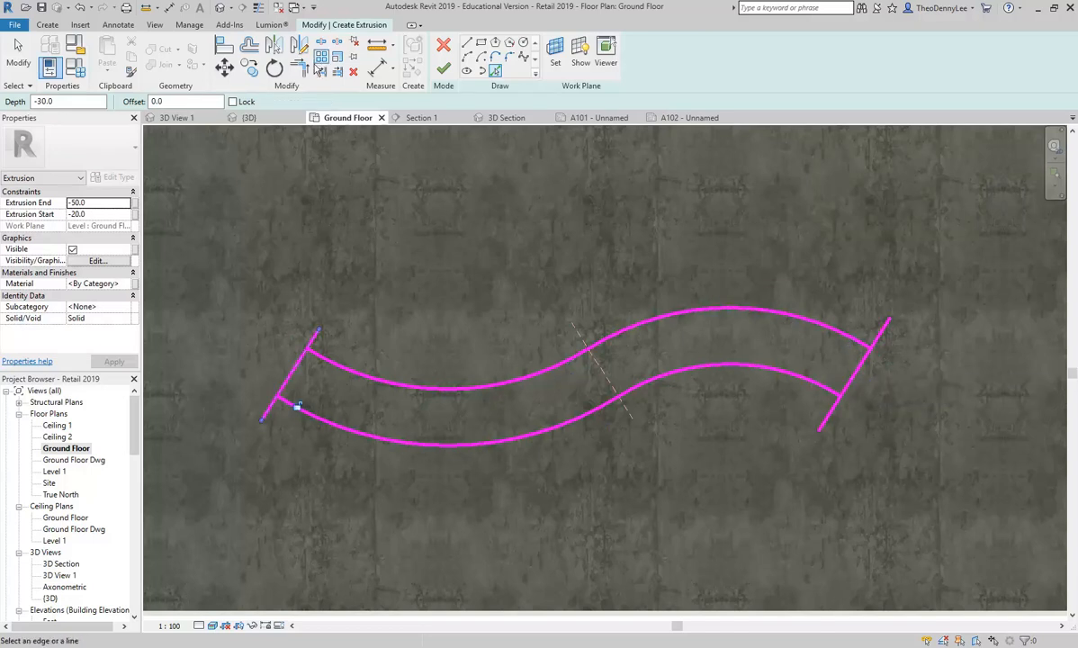
Trim both end lines to corners with the upper and lower arcs, closing the S-shaped extrusion profile.
{"action": "left_click", "coordinate": [299, 69]}
{"action": "left_click", "coordinate": [294, 392]}
{"action": "left_click", "coordinate": [289, 378]}
{"action": "left_click", "coordinate": [290, 376]}
{"action": "left_click", "coordinate": [337, 365]}
{"action": "left_click", "coordinate": [849, 343]}
{"action": "left_click", "coordinate": [859, 368]}
{"action": "left_click", "coordinate": [859, 372]}
{"action": "left_click", "coordinate": [832, 396]}
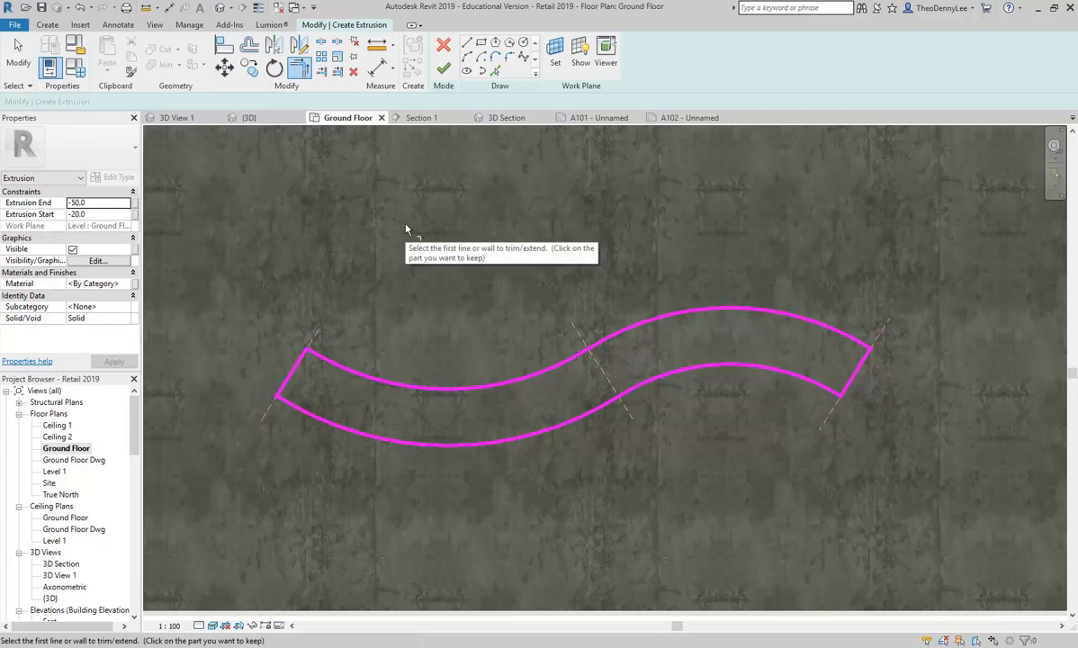
Set the extrusion start to 0 and the extrusion end to 20, finish the sketch and reopen it for editing.
{"action": "left_click", "coordinate": [99, 214]}
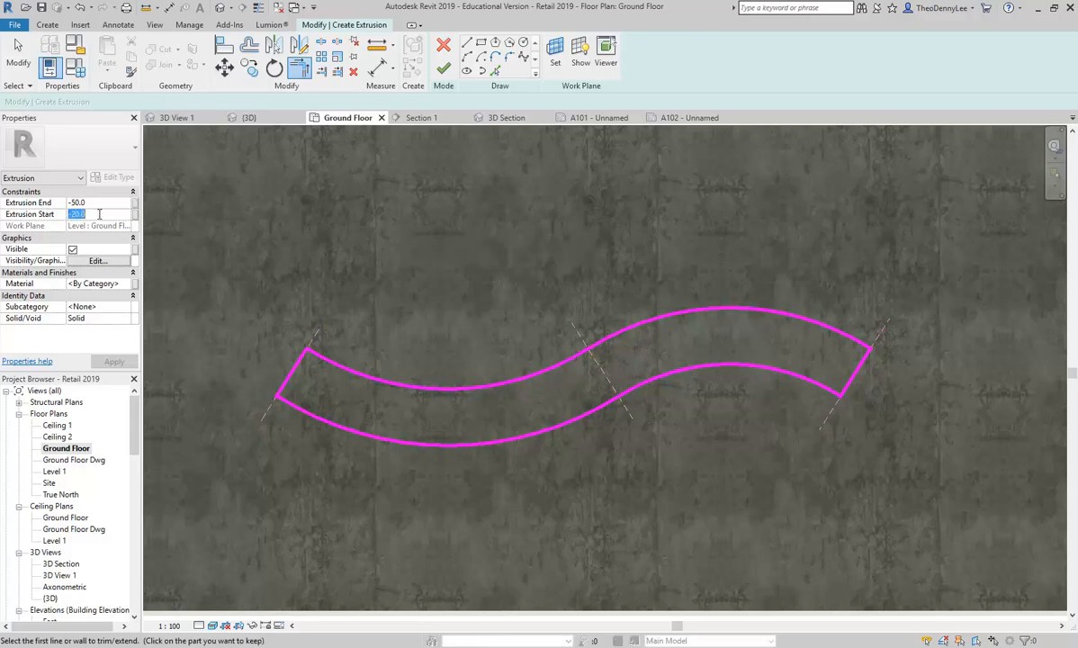
{"action": "type", "text": "0"}
{"action": "left_click", "coordinate": [101, 202]}
{"action": "type", "text": "2"}
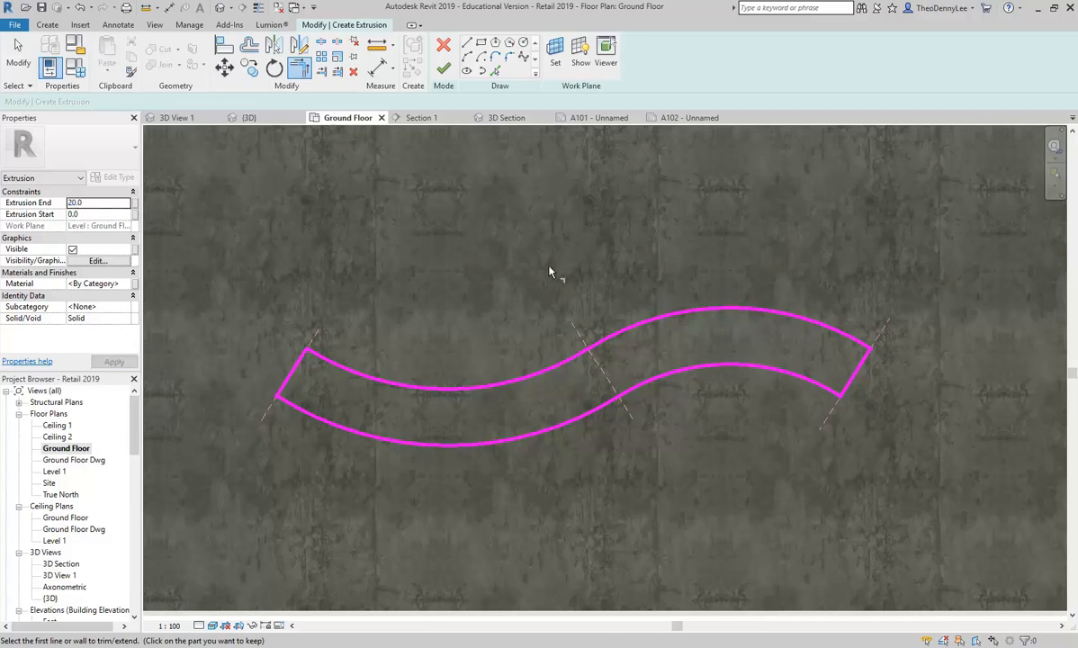
{"action": "left_click", "coordinate": [442, 68]}
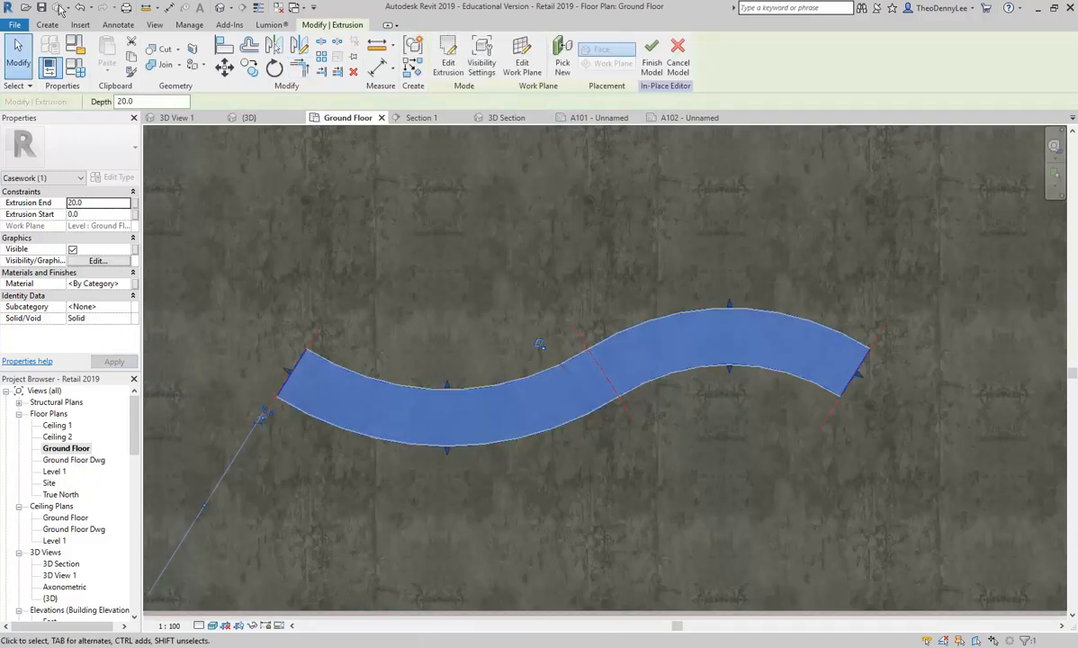
{"action": "left_click", "coordinate": [447, 68]}
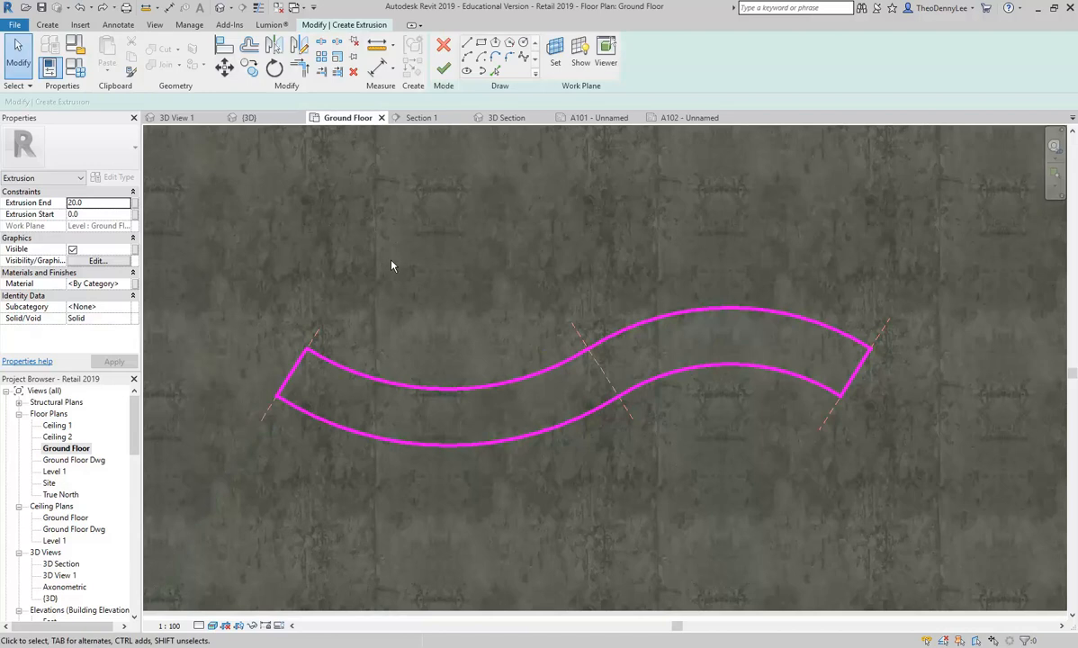
Open the material selection for the extrusion, select the Finish material and look through the other project materials.
{"action": "left_click", "coordinate": [128, 284]}
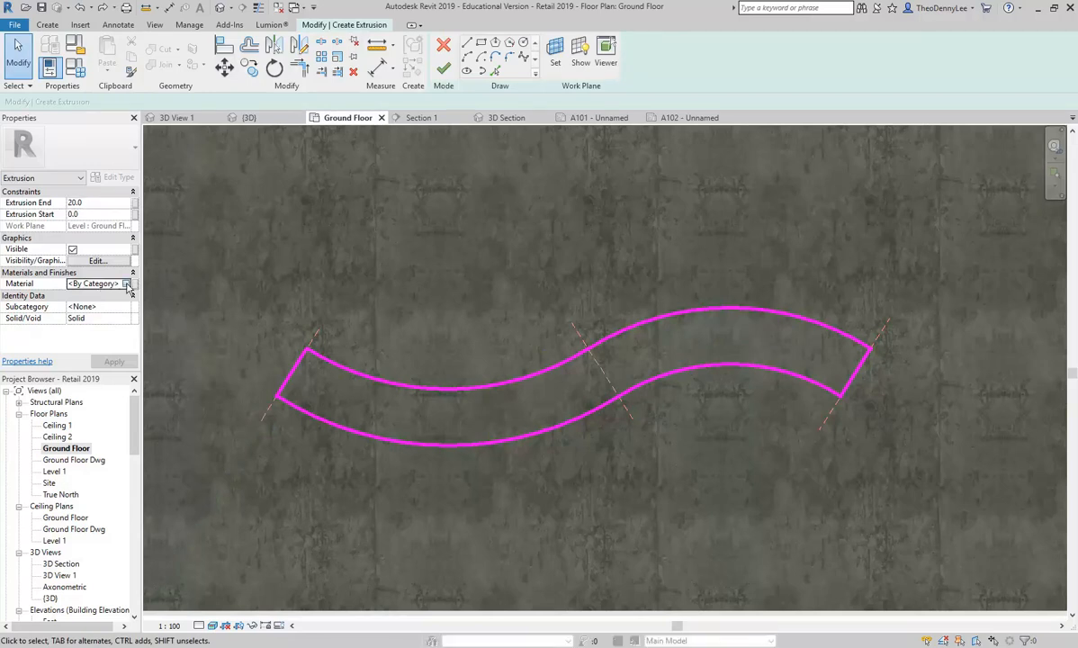
{"action": "left_click", "coordinate": [126, 284]}
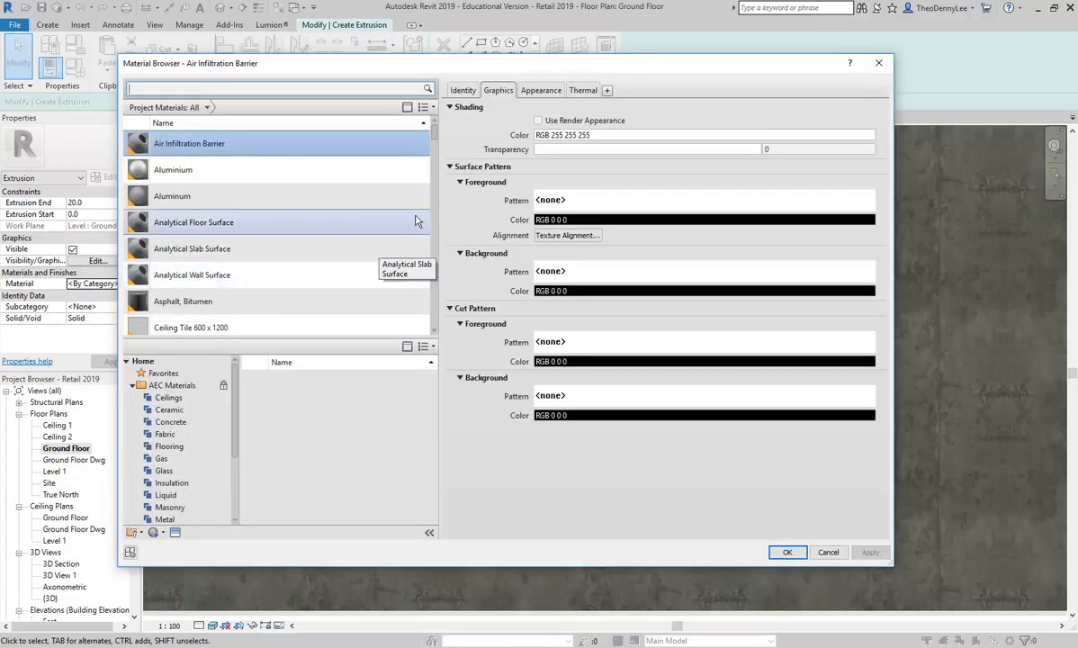
{"action": "left_click_drag", "start_coordinate": [434, 134], "coordinate": [436, 212]}
{"action": "left_click", "coordinate": [190, 231]}
{"action": "scroll", "coordinate": [157, 234], "scroll_direction": "down", "scroll_amount": 5}
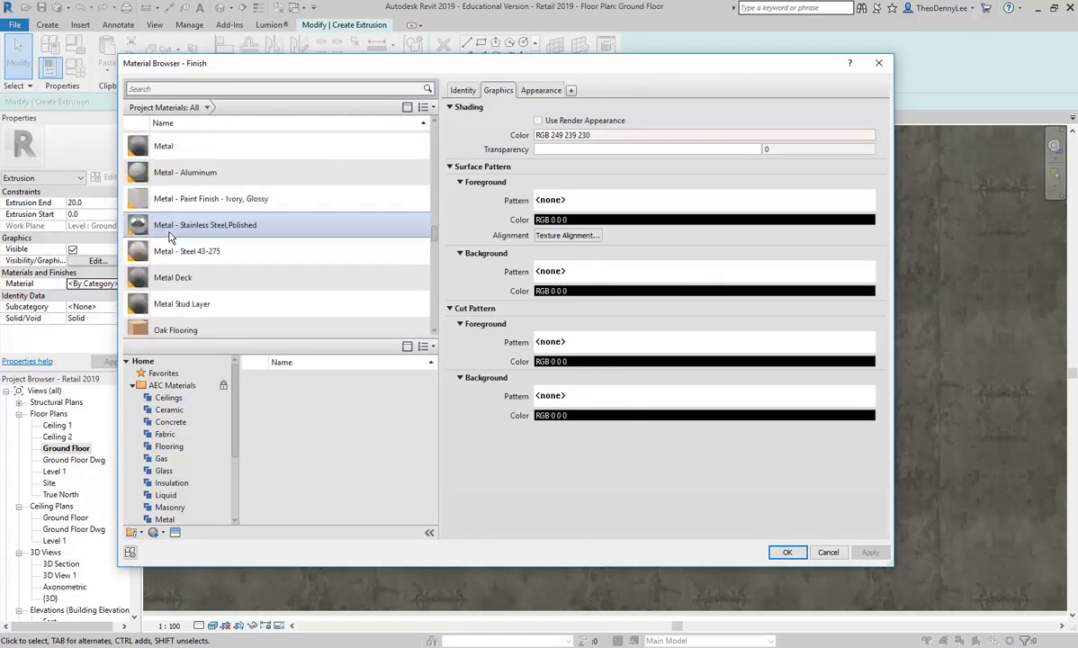
{"action": "scroll", "coordinate": [169, 236], "scroll_direction": "down", "scroll_amount": 6}
{"action": "scroll", "coordinate": [169, 236], "scroll_direction": "up", "scroll_amount": 5}
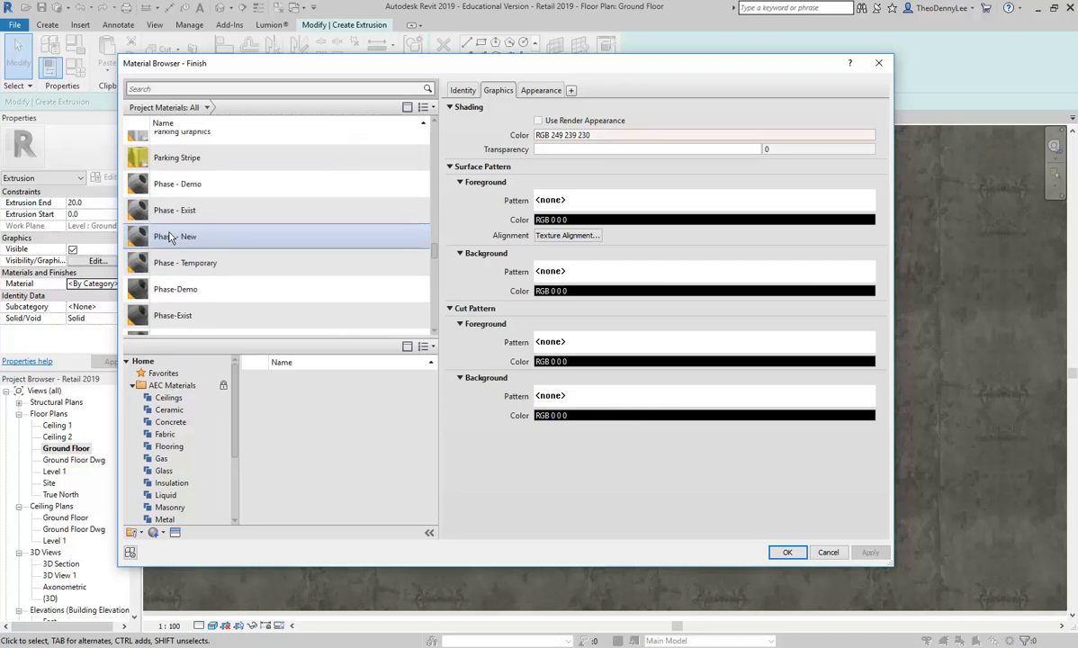
{"action": "scroll", "coordinate": [169, 232], "scroll_direction": "up", "scroll_amount": 5}
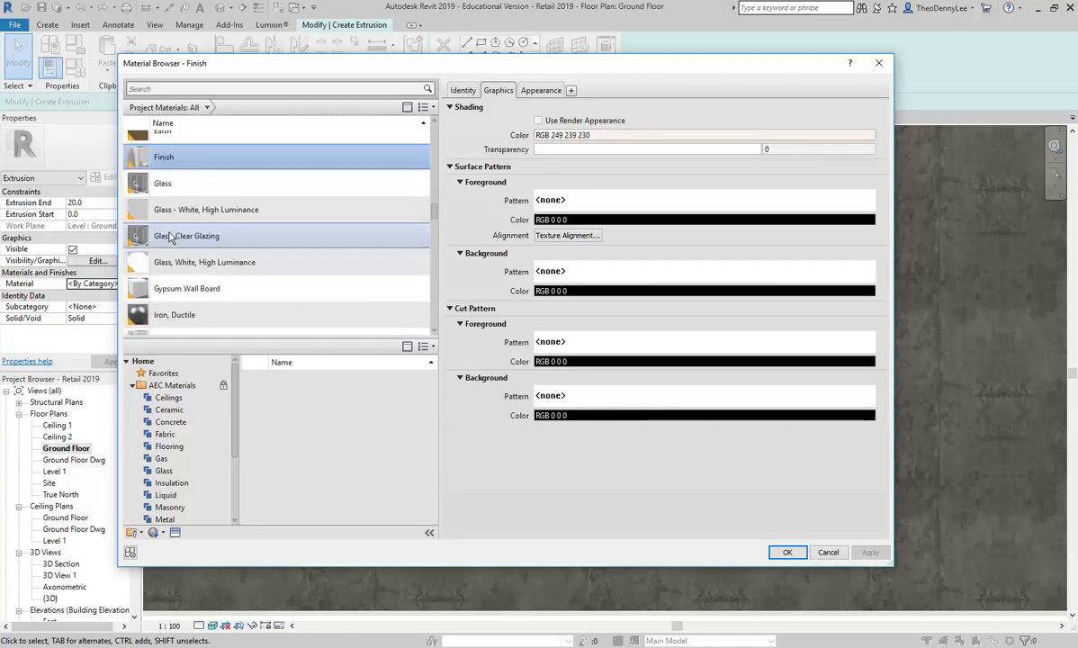
{"action": "scroll", "coordinate": [171, 225], "scroll_direction": "down", "scroll_amount": 2}
{"action": "scroll", "coordinate": [172, 220], "scroll_direction": "up", "scroll_amount": 3}
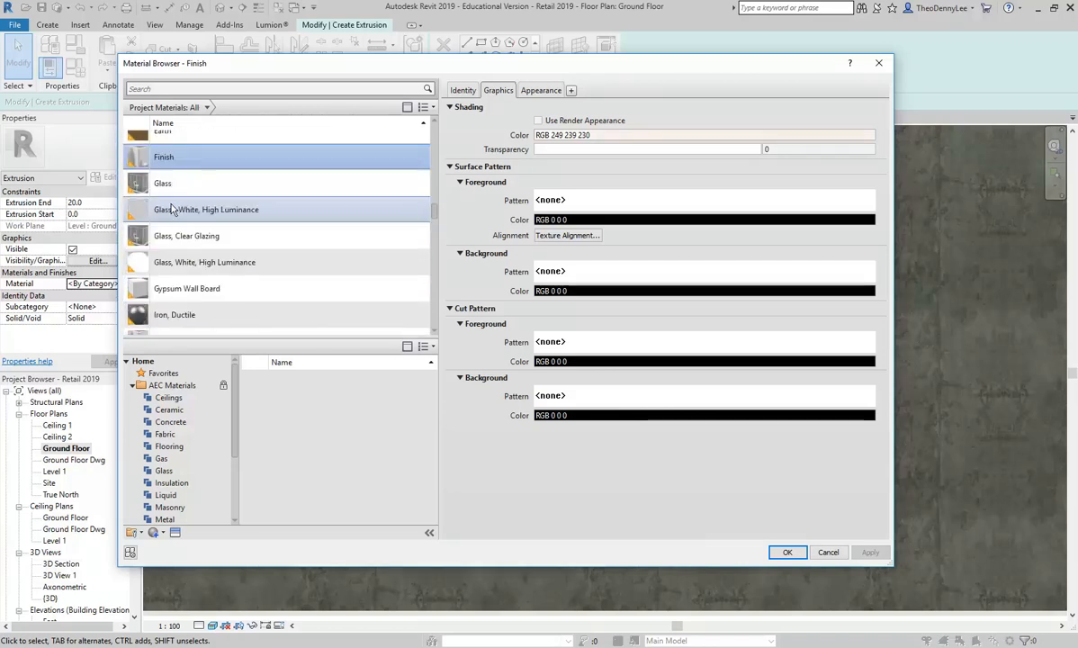
Duplicate the Finish material and name the copy Plastic-White.
{"action": "right_click", "coordinate": [162, 156]}
{"action": "left_click", "coordinate": [191, 183]}
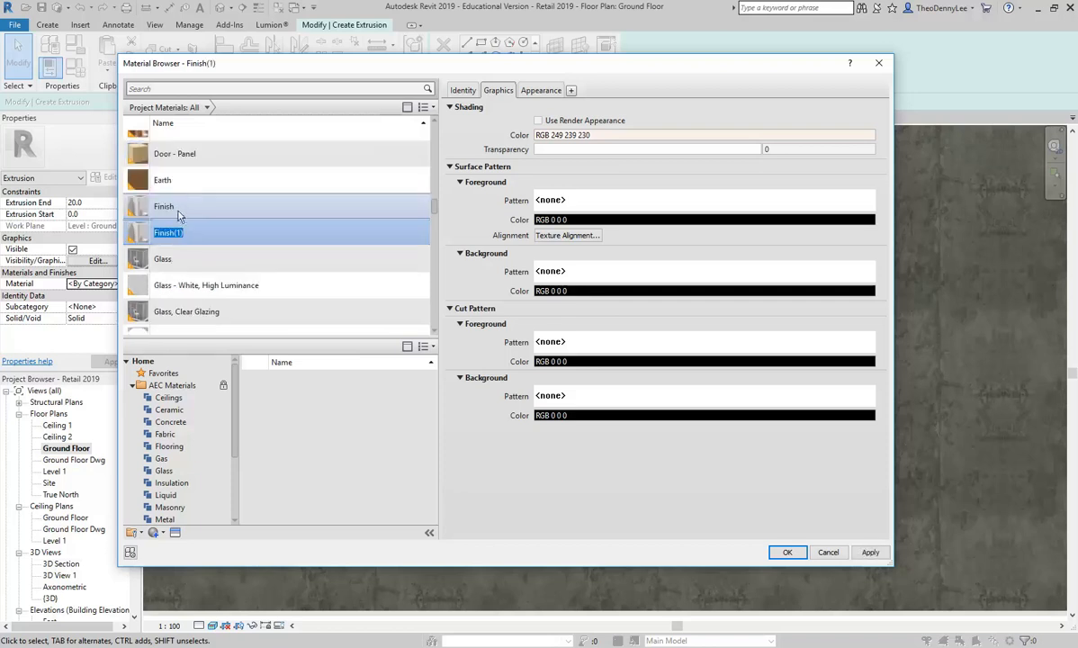
{"action": "type", "text": "Pla"}
{"action": "type", "text": "nstic-White"}
{"action": "key", "text": "Return"}
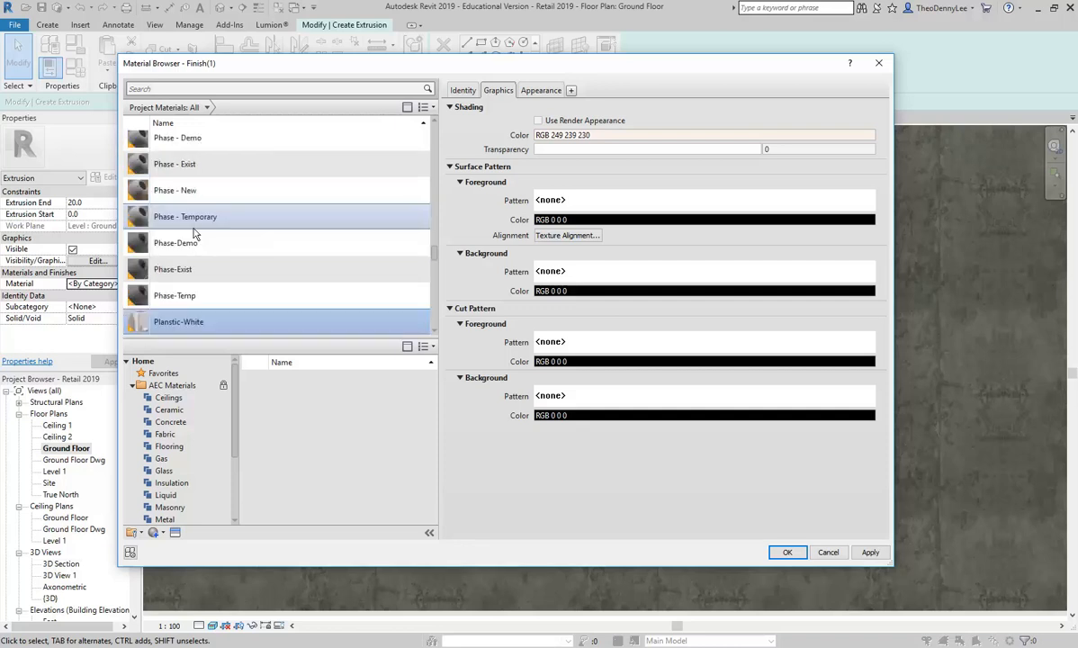
{"action": "right_click", "coordinate": [171, 323]}
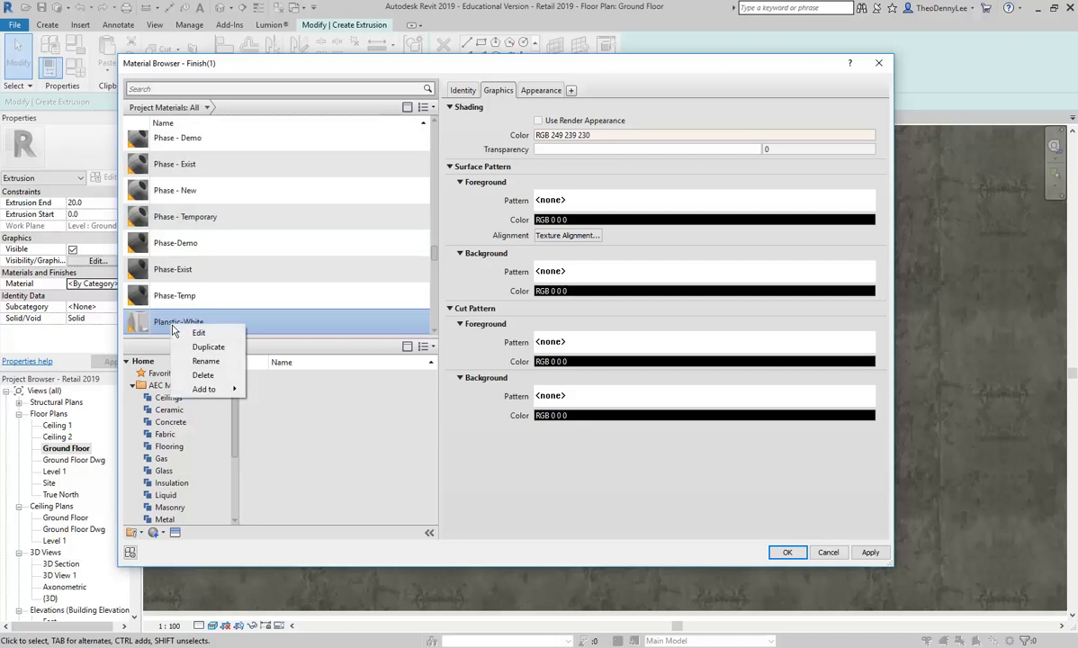
{"action": "left_click", "coordinate": [193, 346]}
{"action": "left_click", "coordinate": [166, 323]}
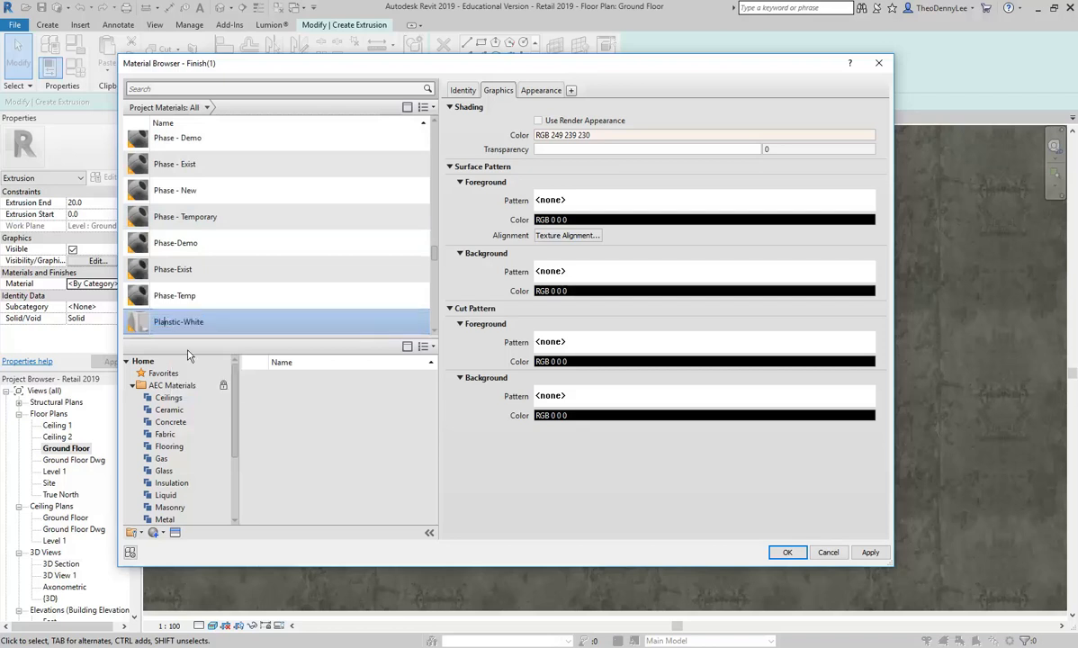
{"action": "key", "text": "Delete"}
{"action": "key", "text": "Return"}
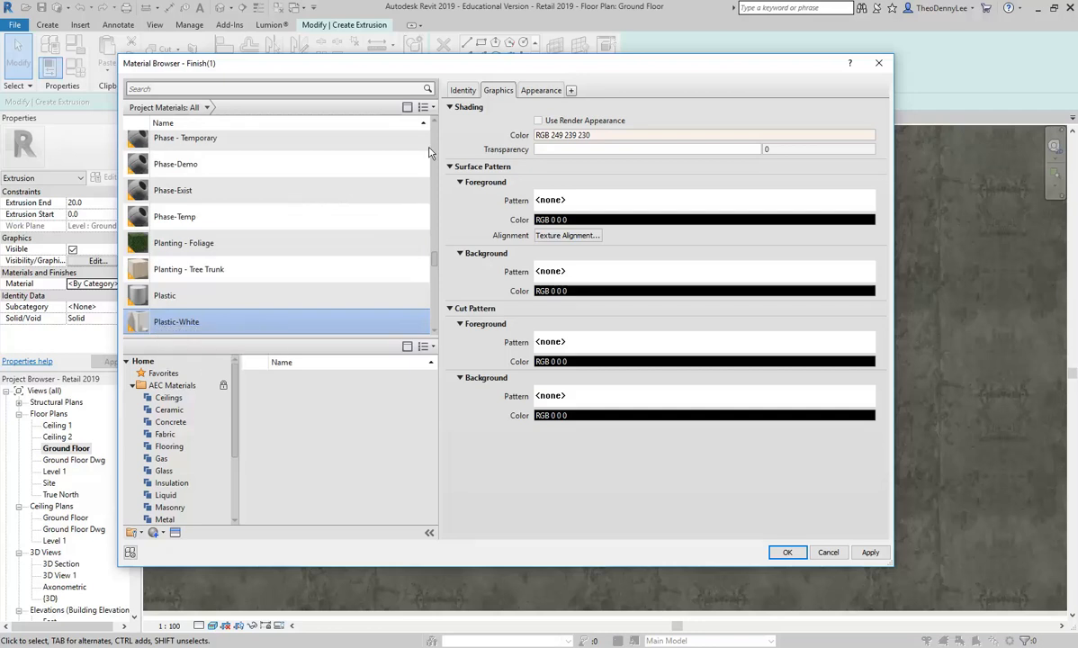
Lighten the wall paint color in the Plastic-White material's appearance to RGB 252 249 248.
{"action": "left_click", "coordinate": [544, 90]}
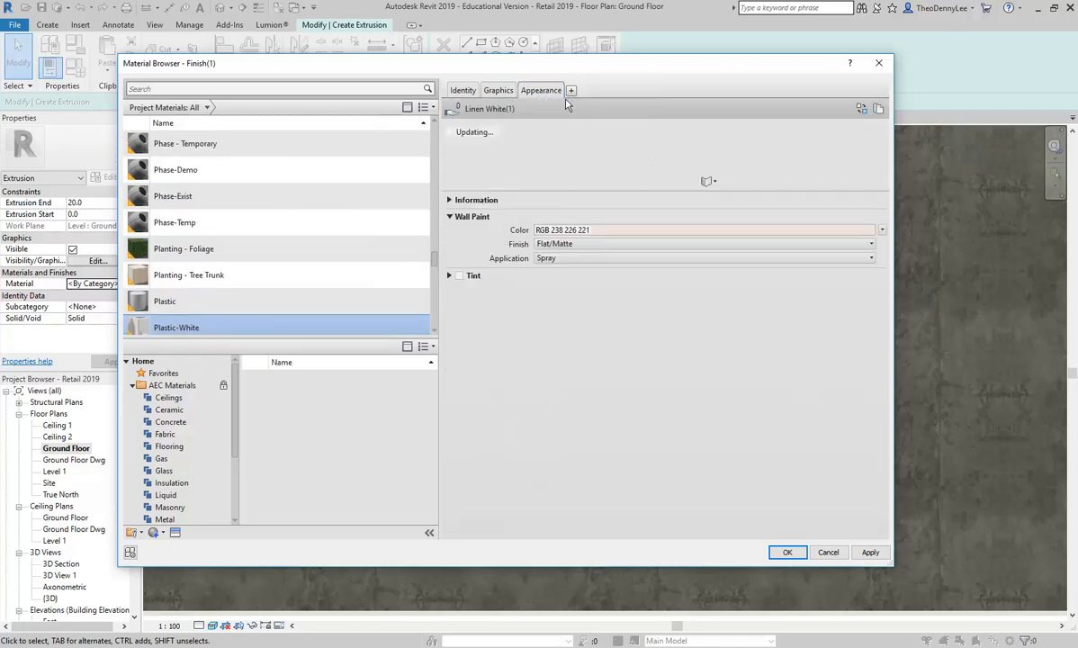
{"action": "left_click", "coordinate": [630, 231]}
{"action": "left_click_drag", "start_coordinate": [655, 234], "coordinate": [650, 224]}
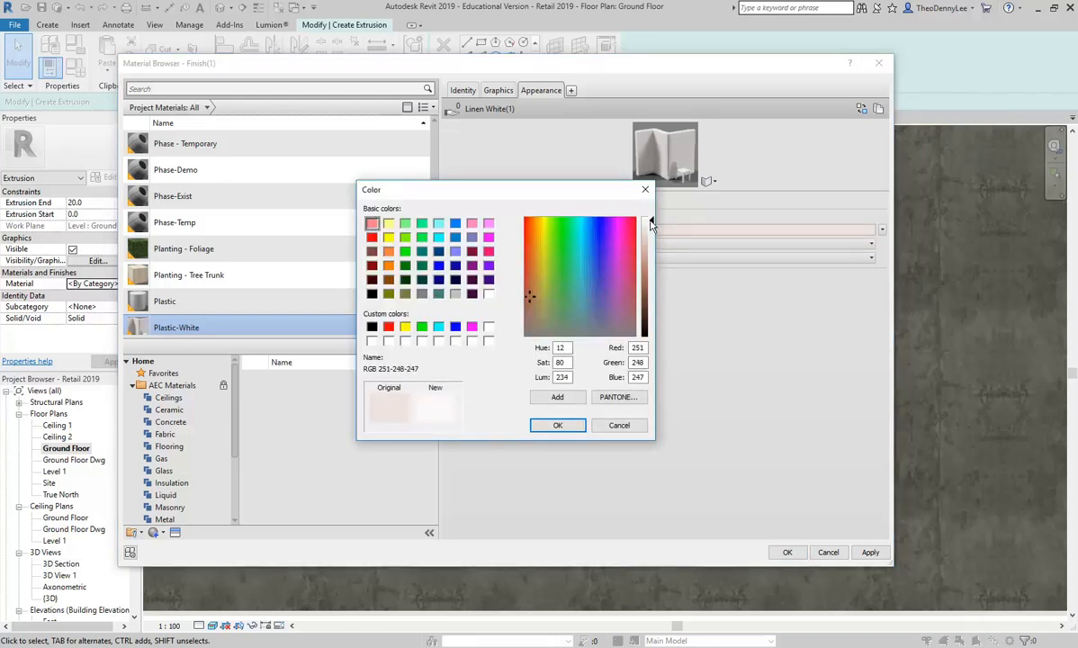
{"action": "left_click", "coordinate": [557, 424]}
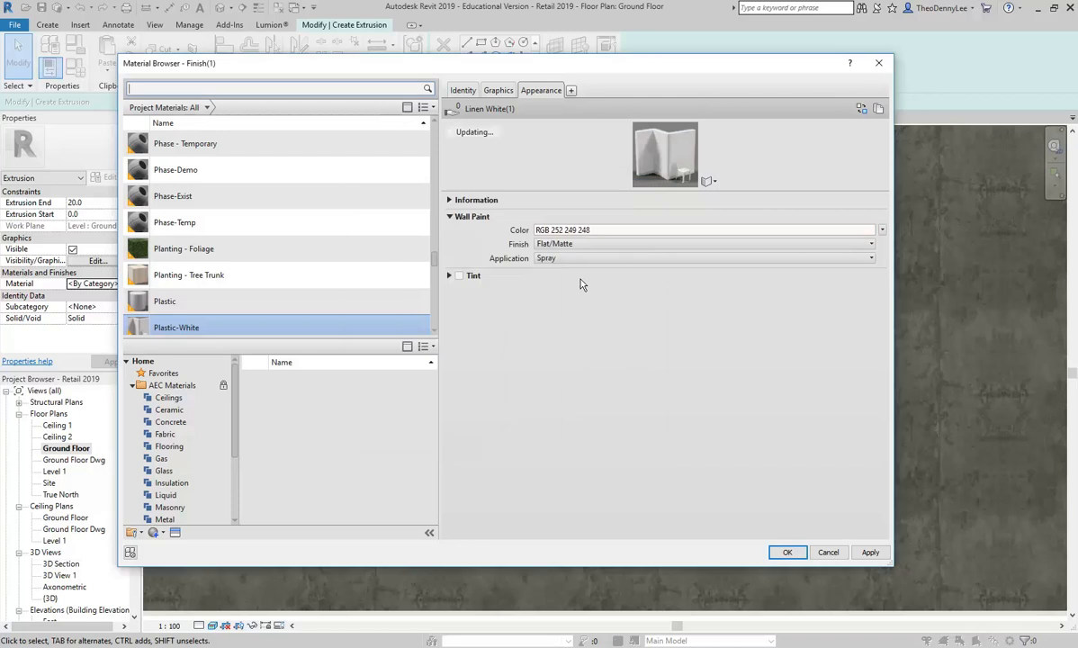
Set the Plastic-White wall paint finish to Pearl and its application to Roller, and assign the material to the extrusion.
{"action": "left_click", "coordinate": [594, 245]}
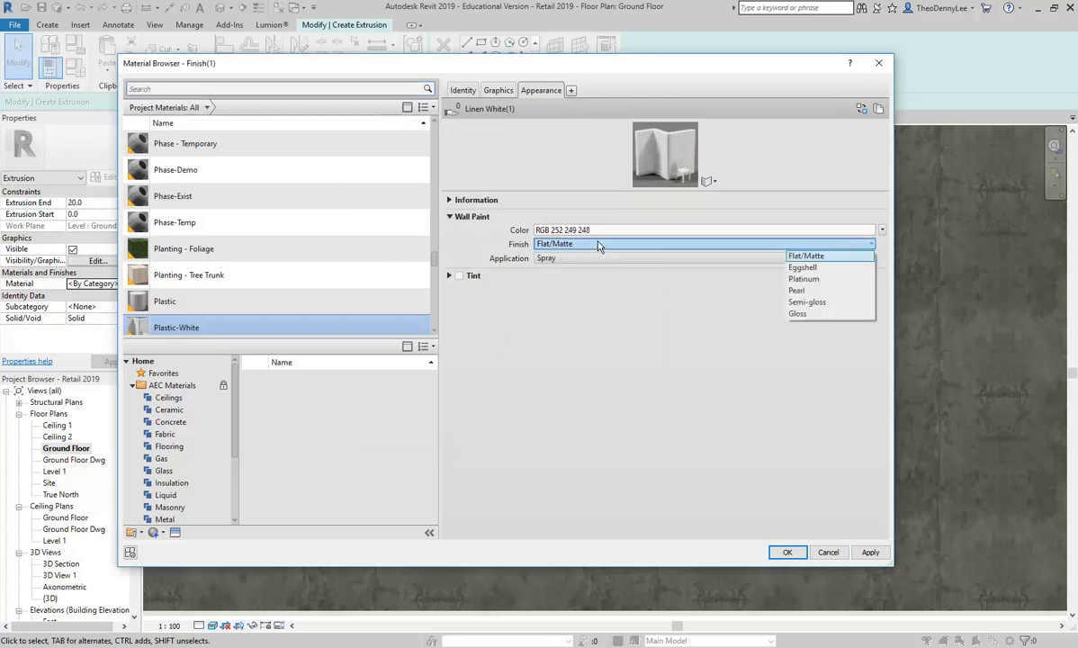
{"action": "left_click", "coordinate": [809, 280]}
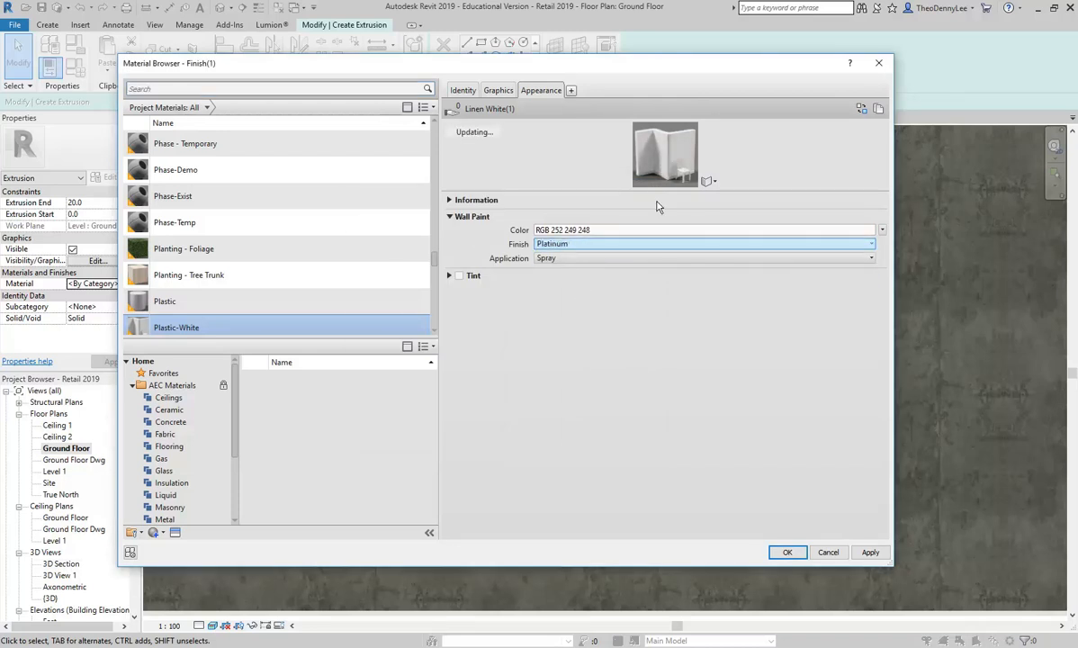
{"action": "left_click", "coordinate": [686, 245]}
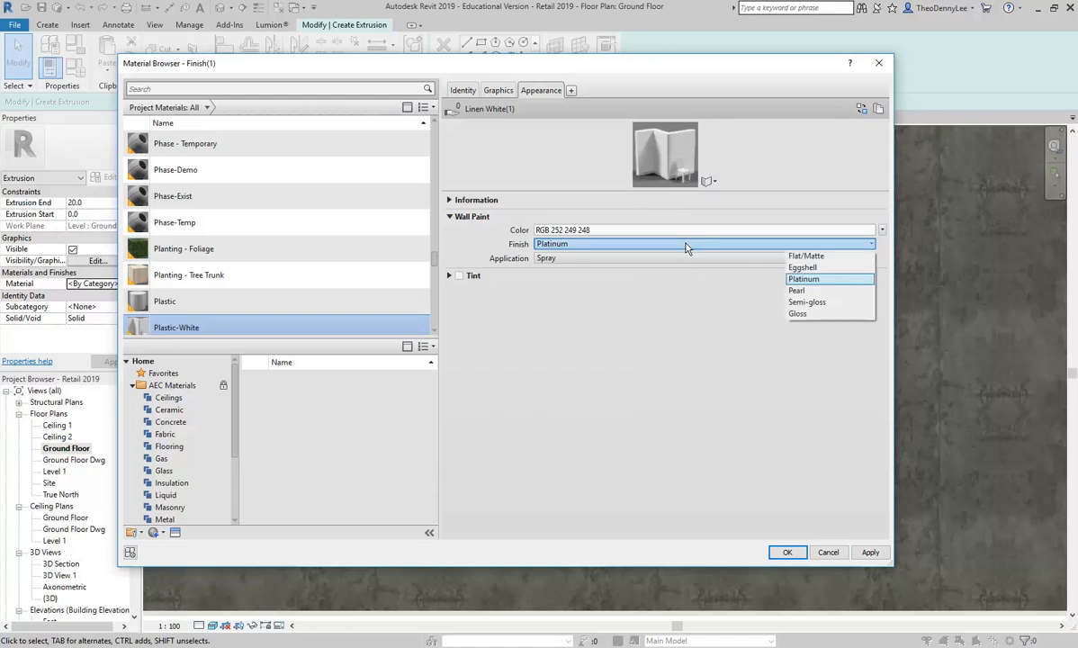
{"action": "left_click", "coordinate": [807, 290]}
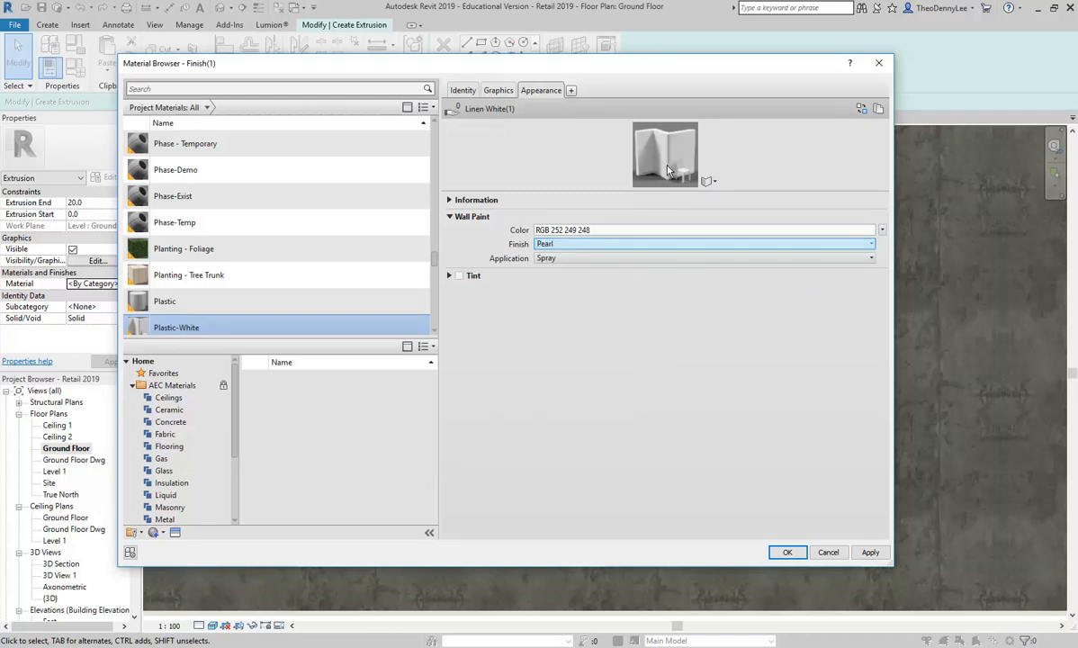
{"action": "left_click", "coordinate": [585, 260]}
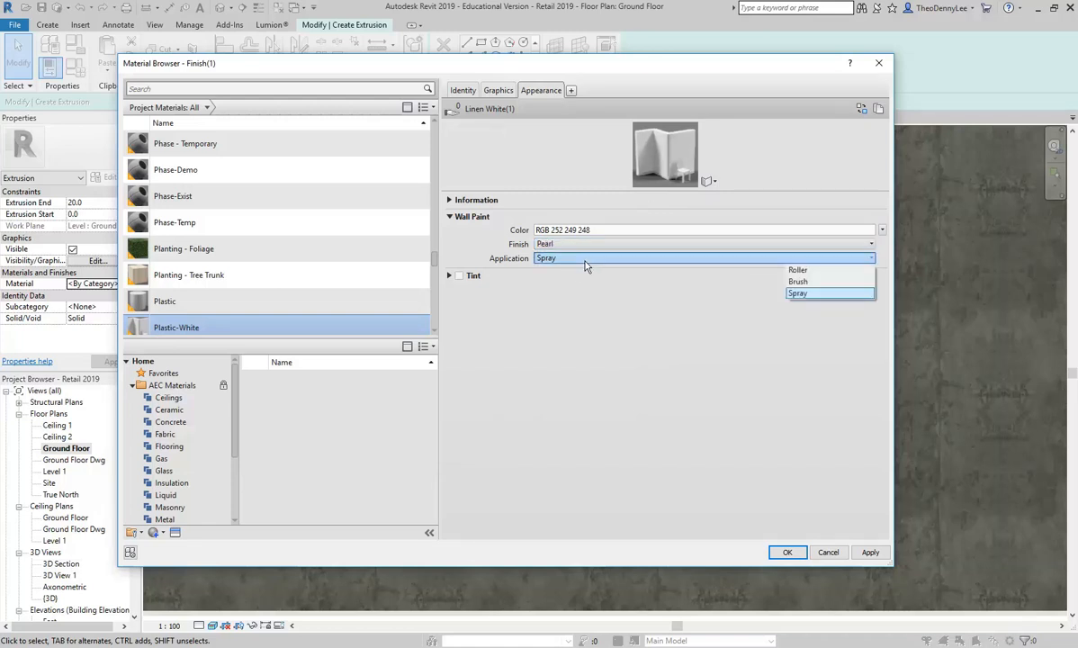
{"action": "left_click", "coordinate": [797, 270]}
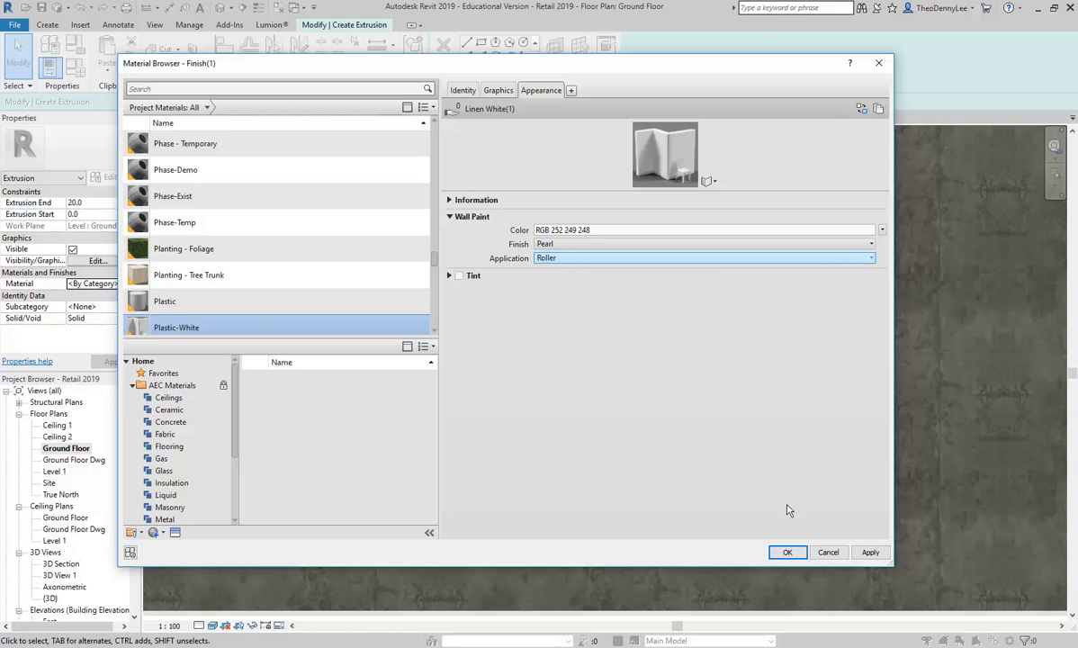
{"action": "left_click", "coordinate": [787, 552]}
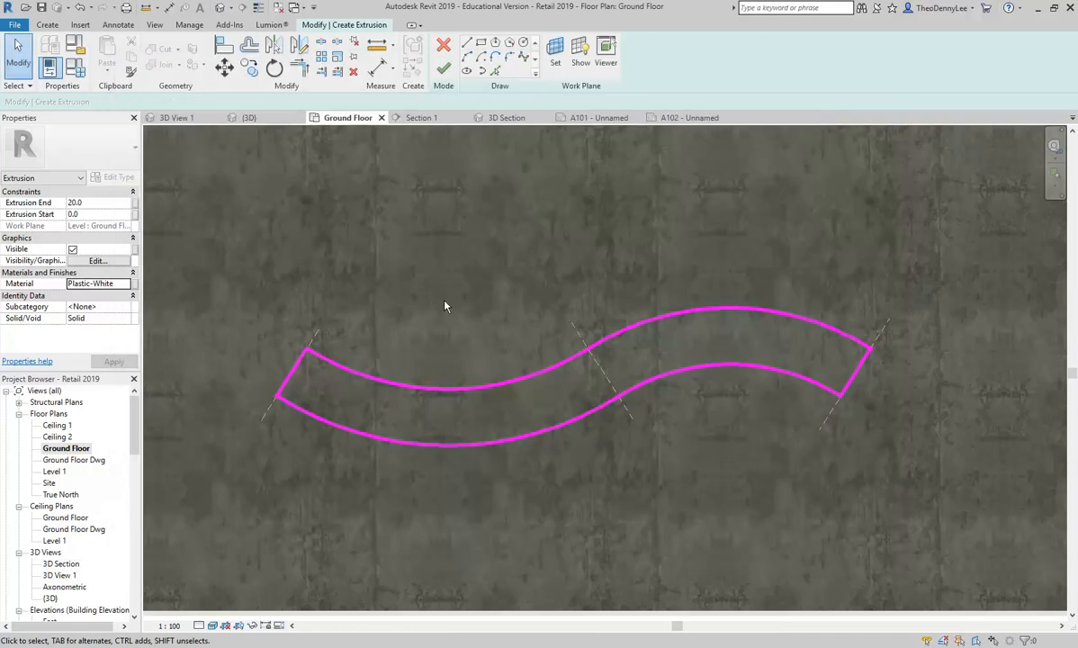
Finish the S-shaped extrusion sketch and finish the in-place model.
{"action": "left_click", "coordinate": [442, 68]}
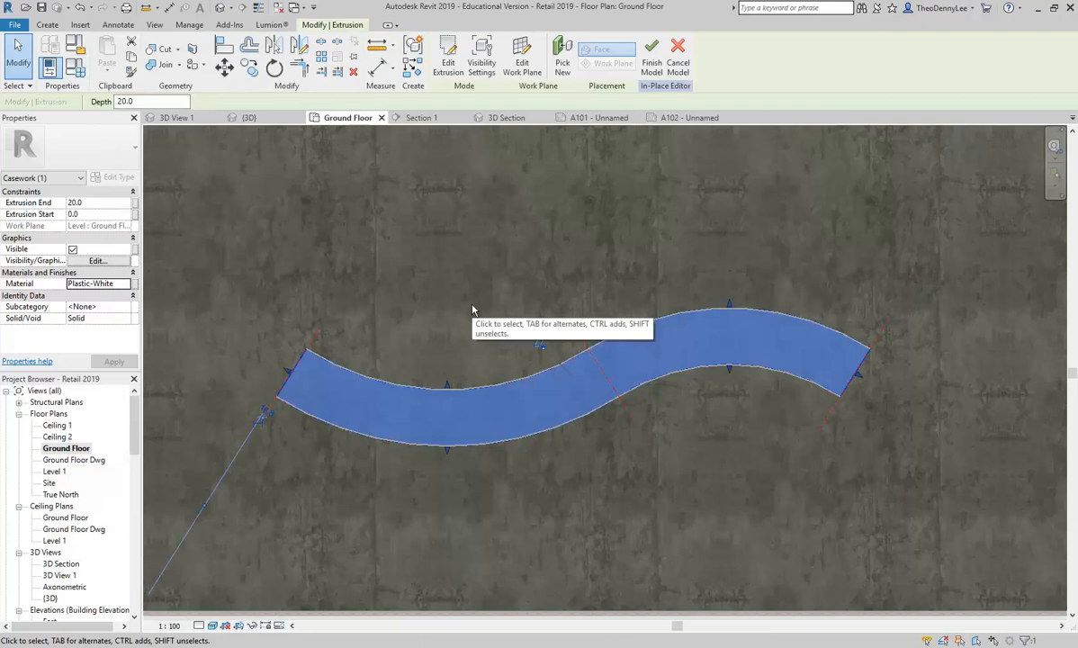
{"action": "left_click", "coordinate": [416, 241]}
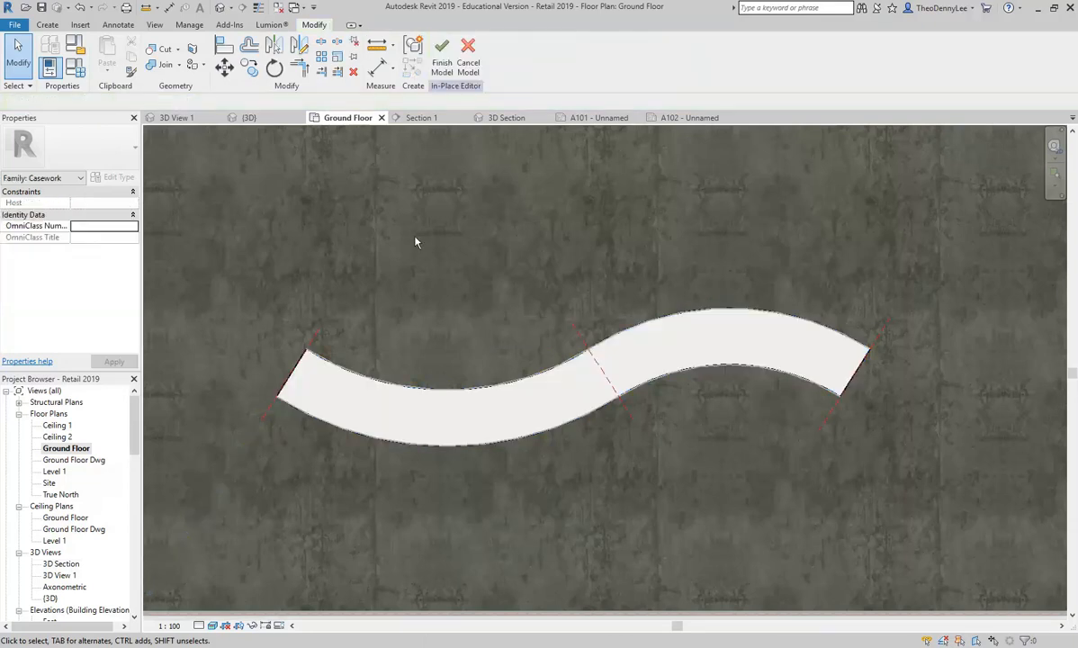
{"action": "scroll", "coordinate": [409, 314], "scroll_direction": "down", "scroll_amount": 4}
{"action": "middle_click_drag", "start_coordinate": [409, 314], "coordinate": [437, 380]}
{"action": "scroll", "coordinate": [424, 343], "scroll_direction": "down", "scroll_amount": 2}
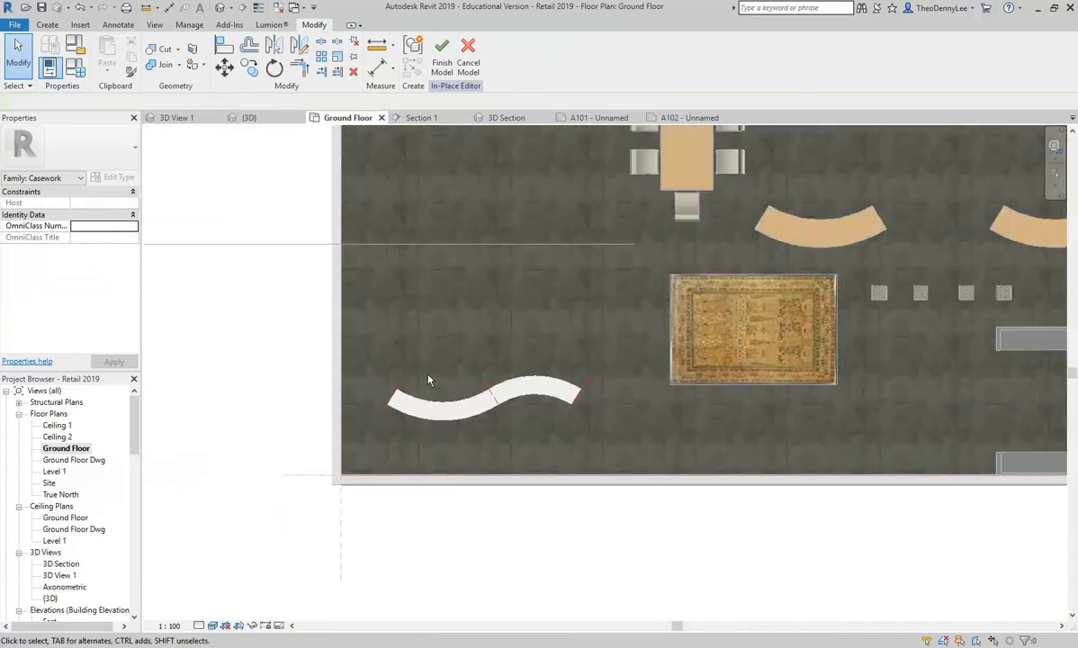
{"action": "scroll", "coordinate": [429, 315], "scroll_direction": "down", "scroll_amount": 2}
{"action": "middle_click_drag", "start_coordinate": [435, 319], "coordinate": [436, 365]}
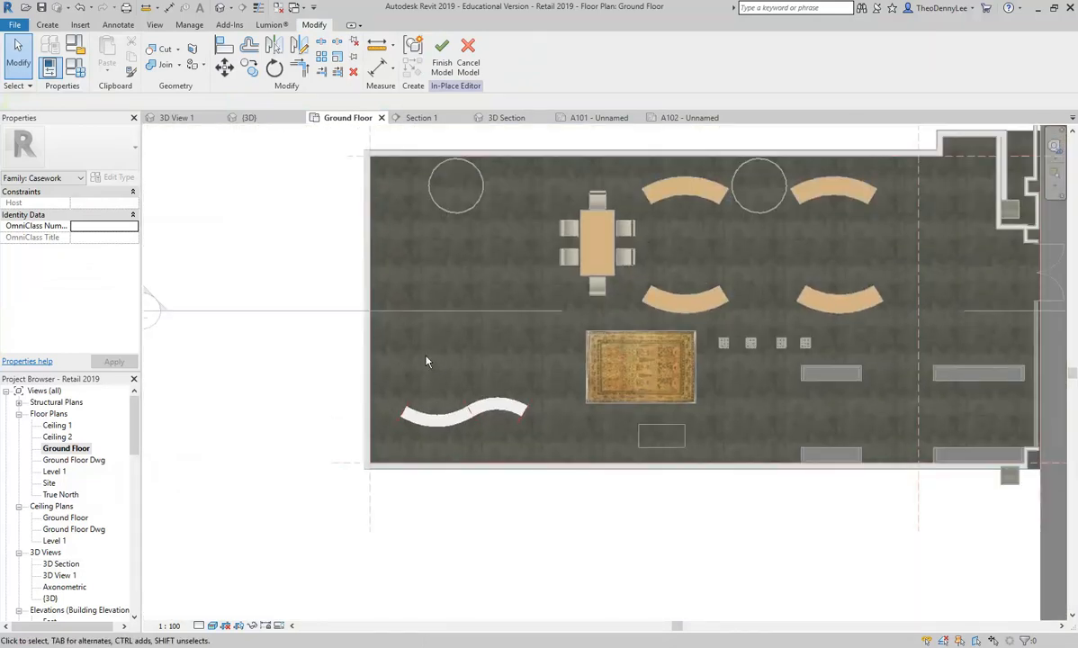
{"action": "scroll", "coordinate": [430, 360], "scroll_direction": "down", "scroll_amount": 2}
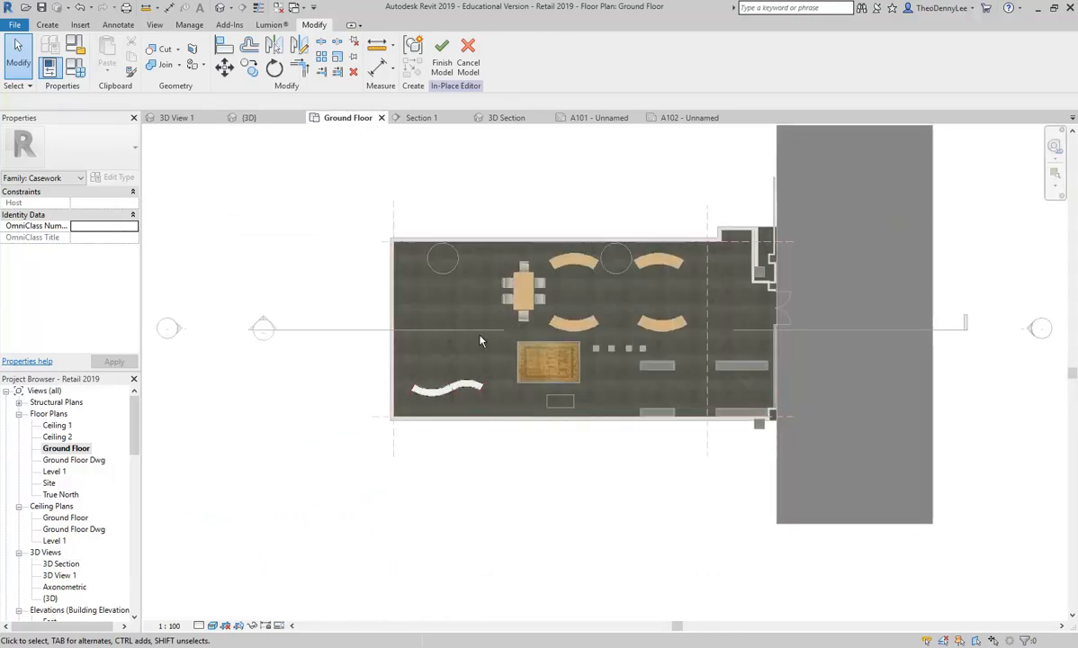
{"action": "scroll", "coordinate": [480, 341], "scroll_direction": "up", "scroll_amount": 2}
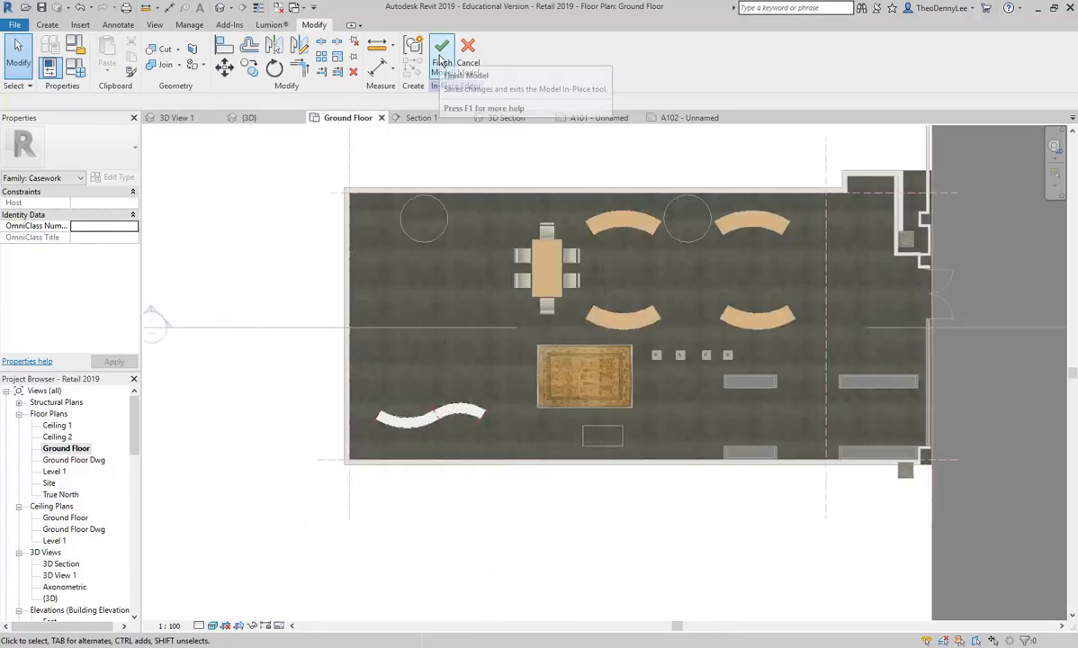
{"action": "left_click", "coordinate": [440, 60]}
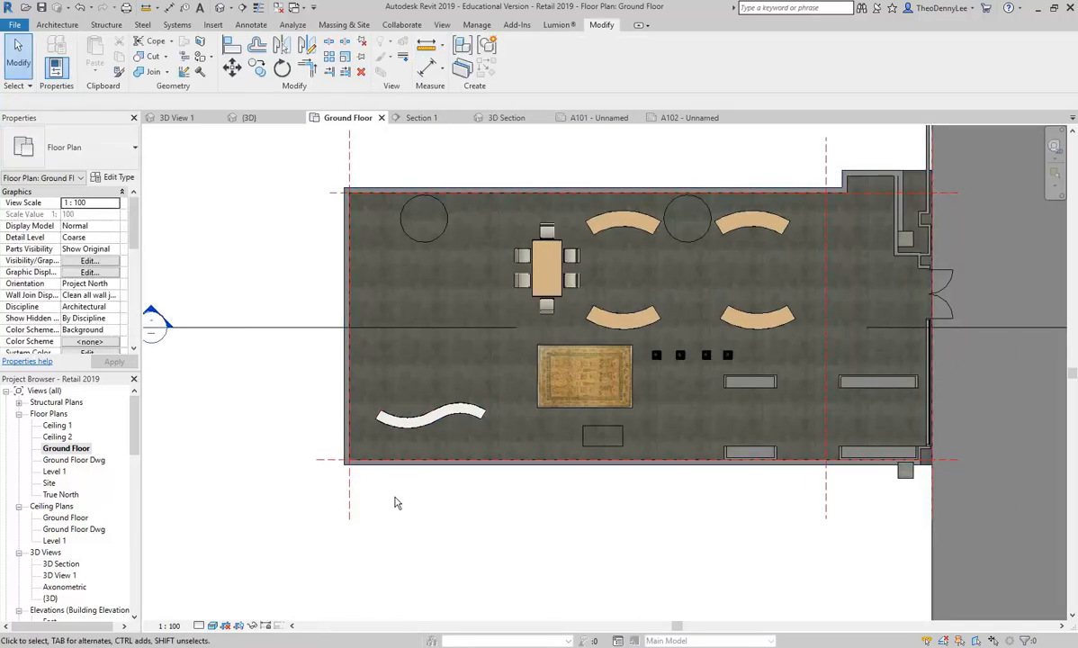
Draw a vertical building section across the full depth of the shop, just inside the left wall and looking into the room.
{"action": "middle_click_drag", "start_coordinate": [362, 352], "coordinate": [344, 367]}
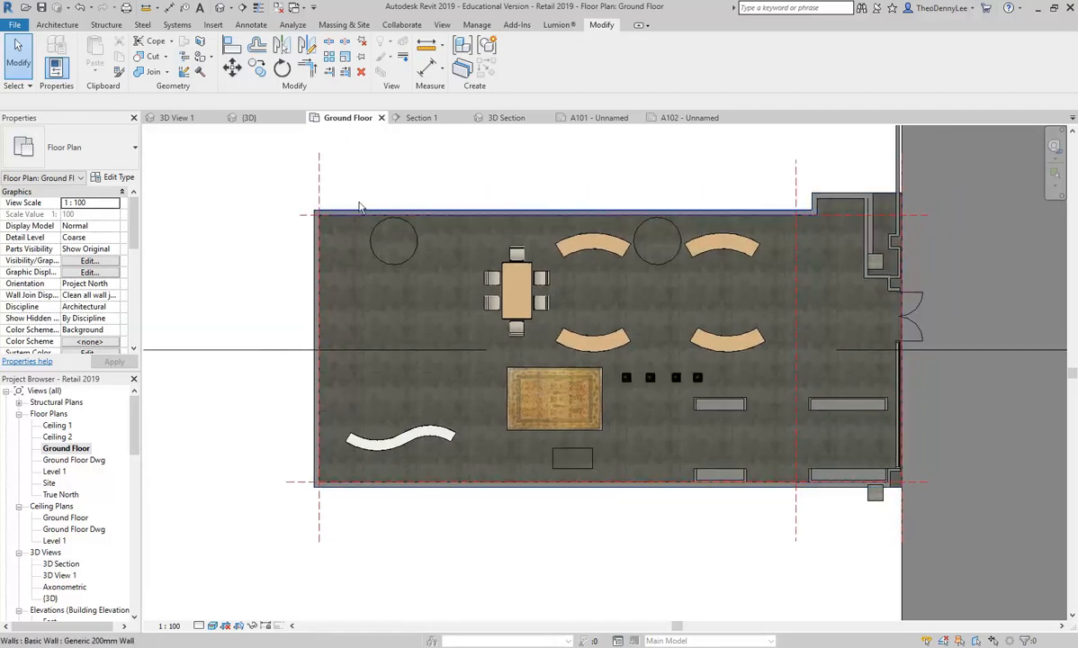
{"action": "left_click", "coordinate": [444, 26]}
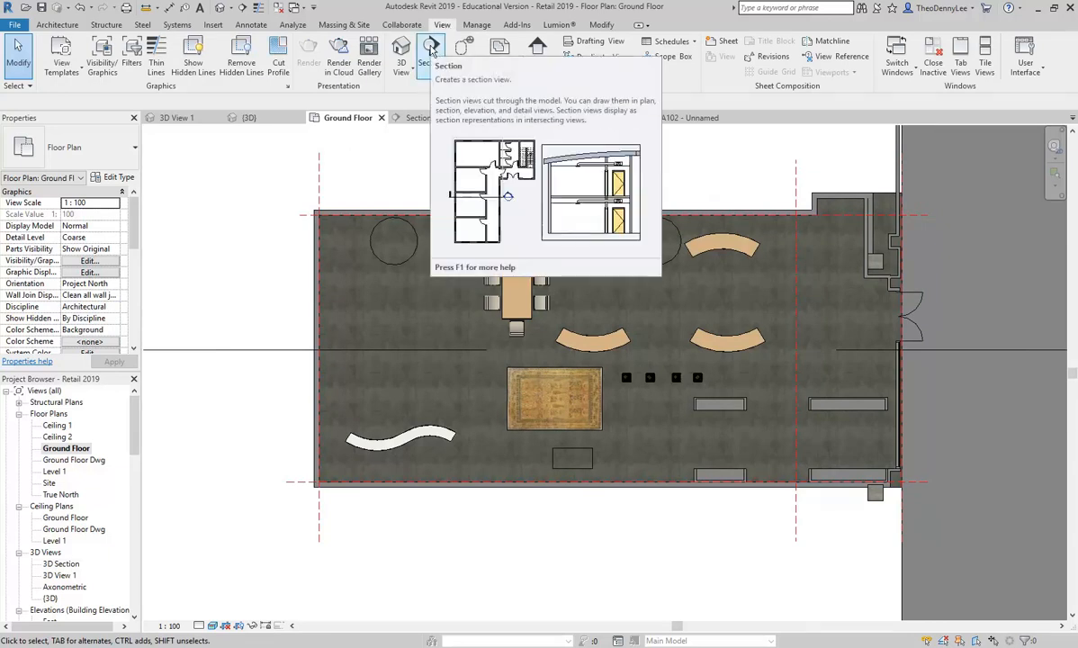
{"action": "left_click", "coordinate": [431, 51]}
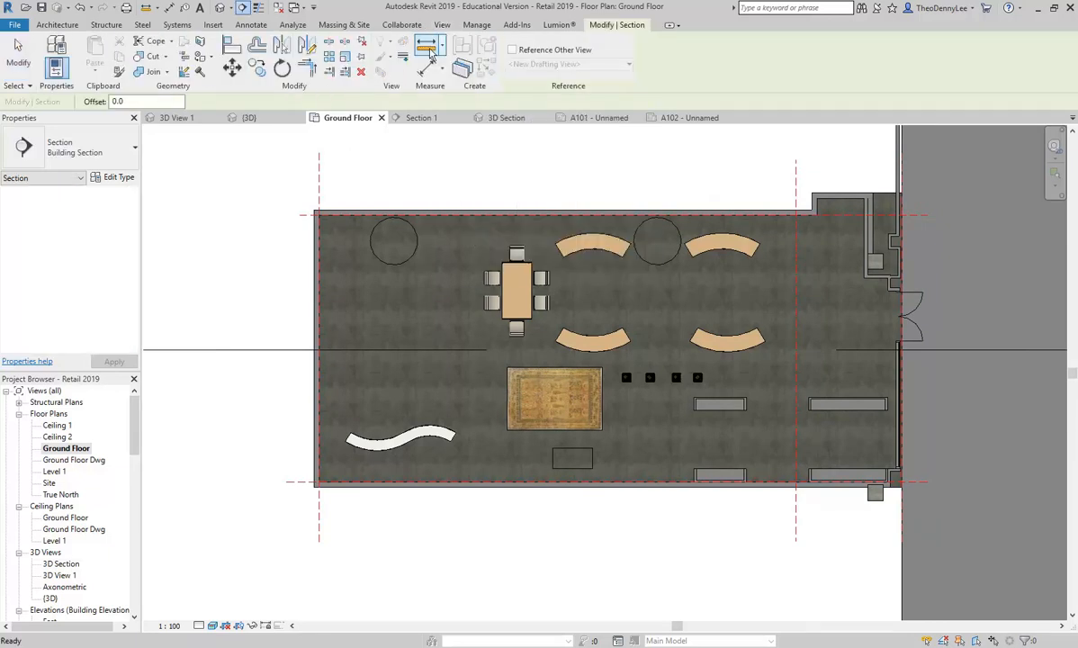
{"action": "left_click", "coordinate": [333, 191]}
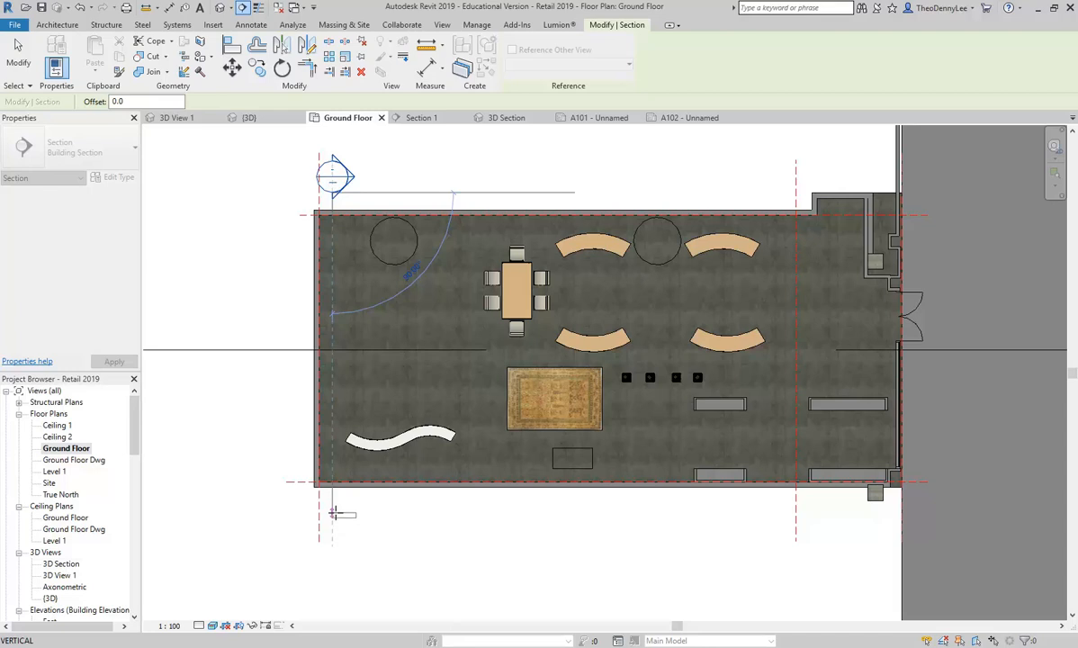
{"action": "left_click", "coordinate": [333, 512]}
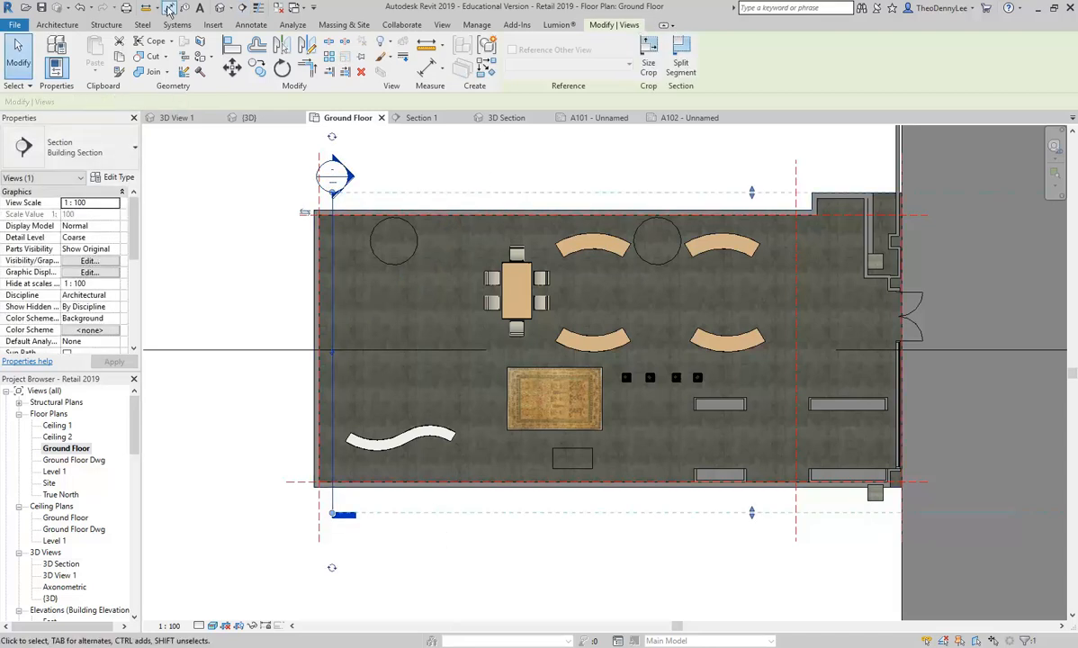
Draw a horizontal building section just above the S-shaped shelf, from outside the left wall to near the rug, and flip it to face the shelf.
{"action": "left_click", "coordinate": [243, 8]}
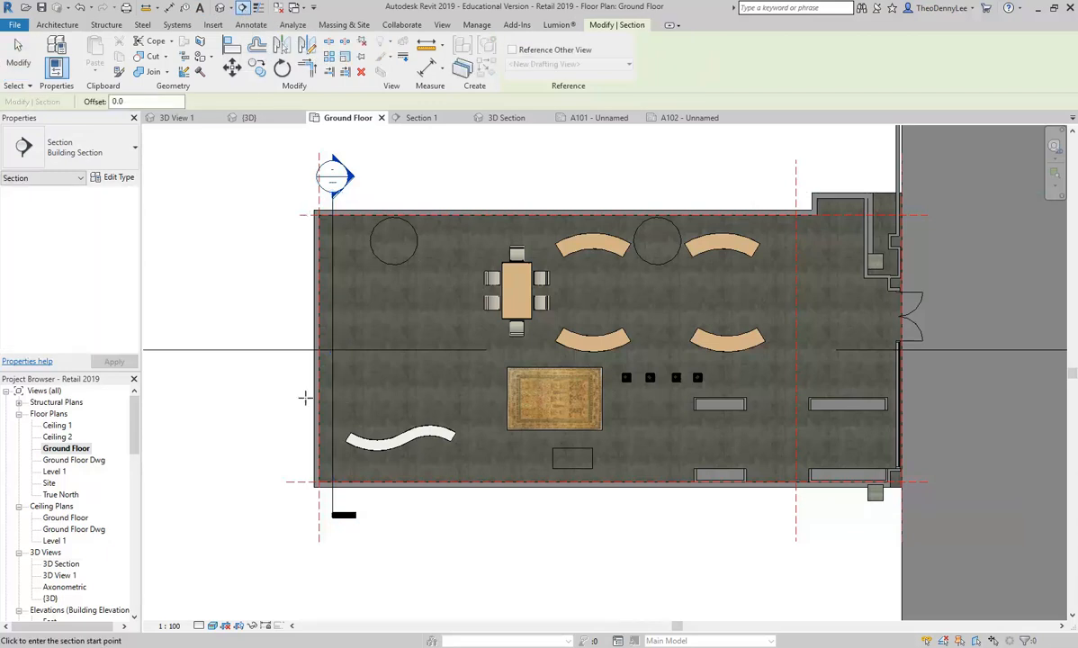
{"action": "scroll", "coordinate": [306, 400], "scroll_direction": "up", "scroll_amount": 3}
{"action": "left_click", "coordinate": [306, 404]}
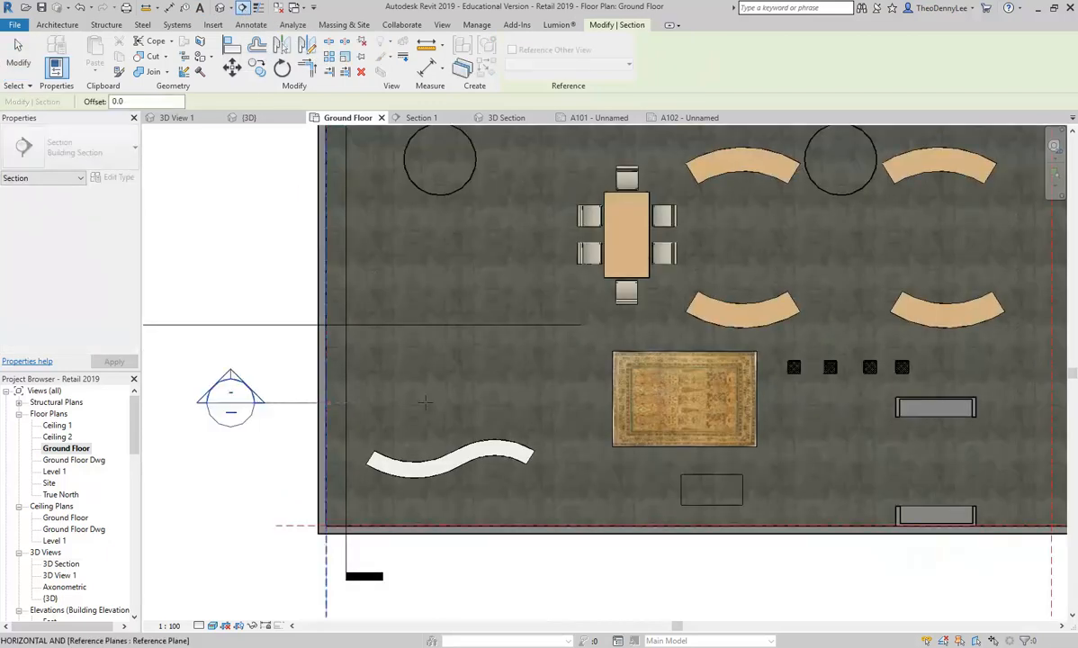
{"action": "left_click", "coordinate": [583, 404]}
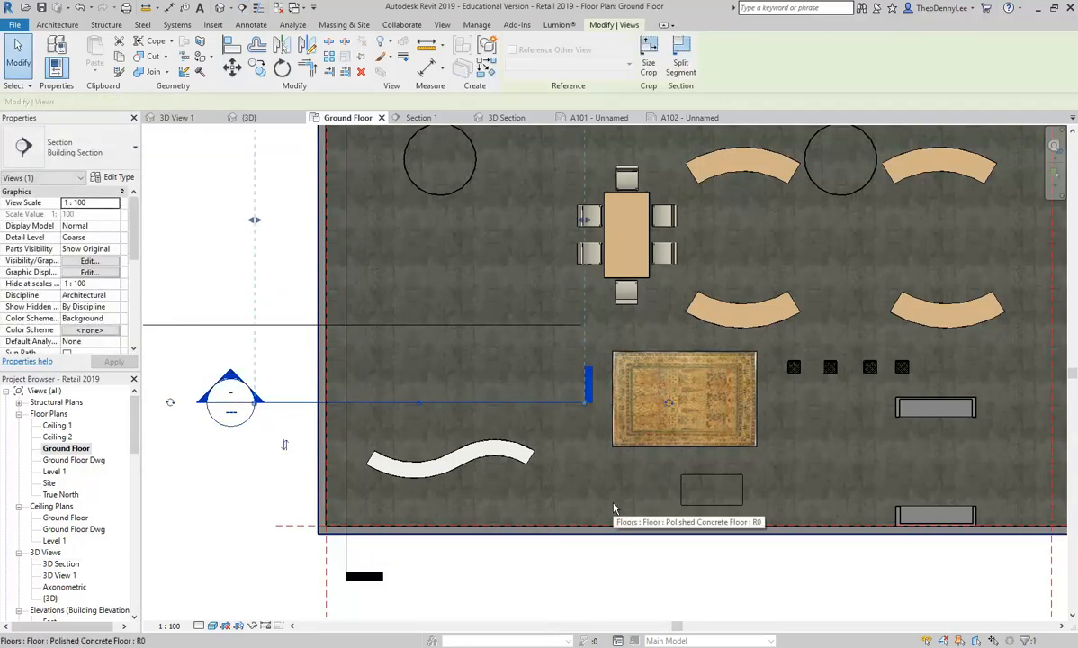
{"action": "left_click", "coordinate": [283, 445]}
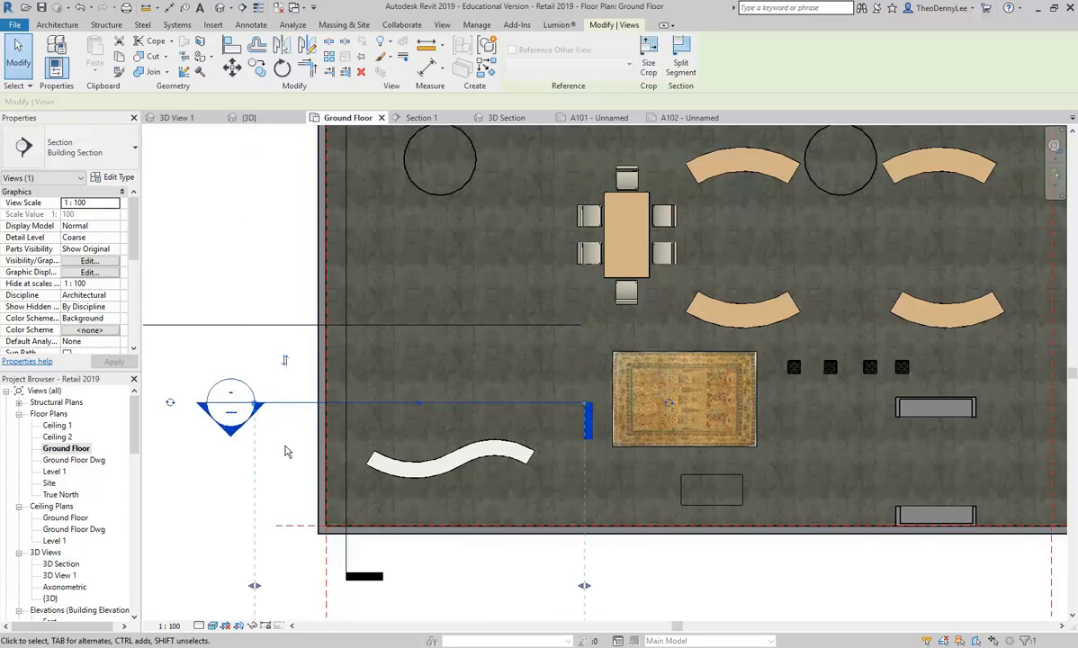
{"action": "left_click", "coordinate": [226, 250]}
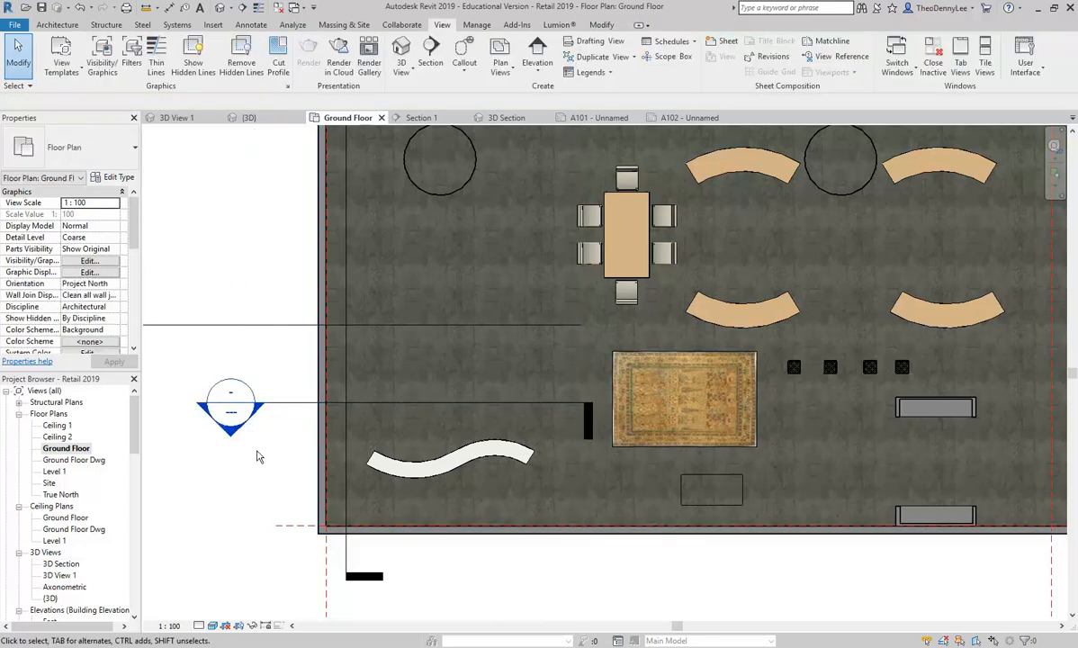
Reopen the Sloping Shelving casework for in-place editing.
{"action": "left_click", "coordinate": [421, 475]}
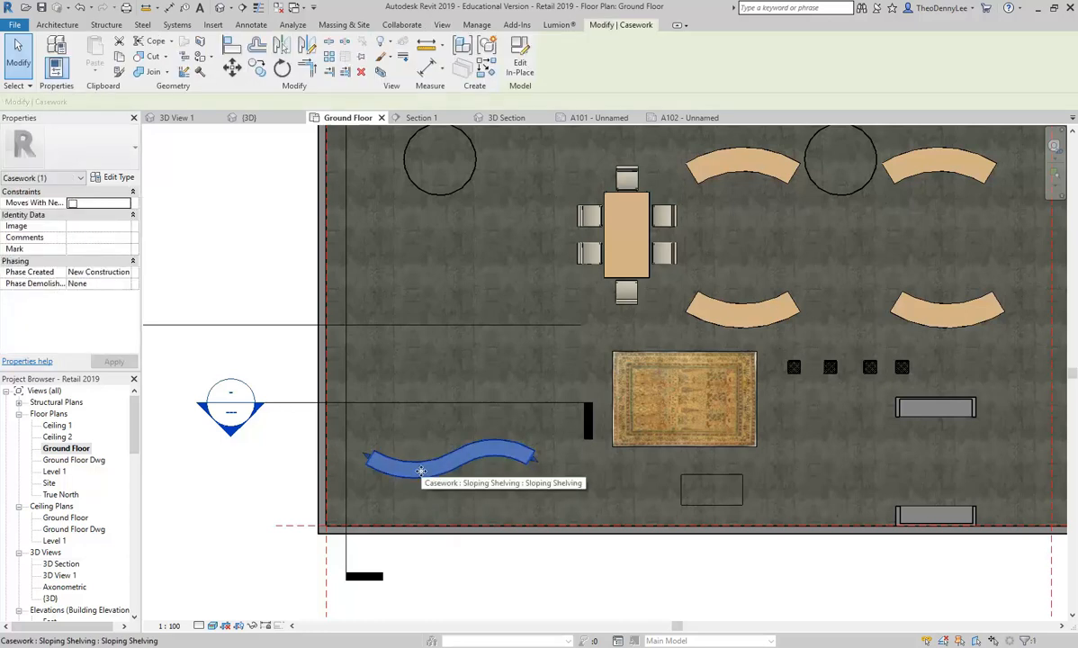
{"action": "scroll", "coordinate": [400, 465], "scroll_direction": "up", "scroll_amount": 2}
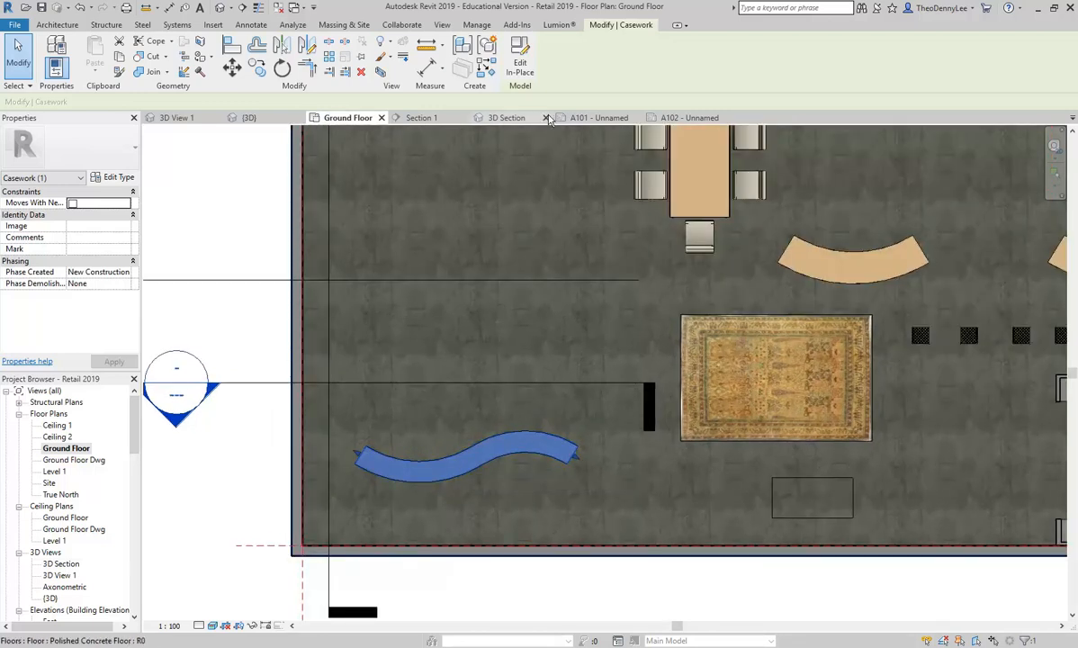
{"action": "left_click", "coordinate": [521, 54]}
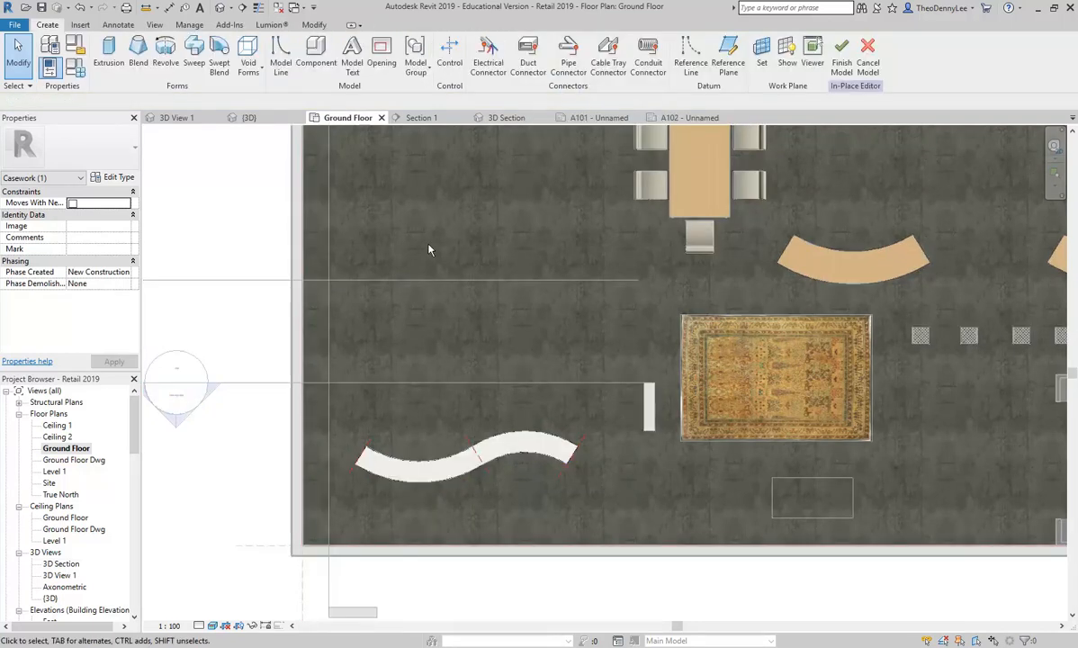
{"action": "scroll", "coordinate": [352, 435], "scroll_direction": "down", "scroll_amount": 4}
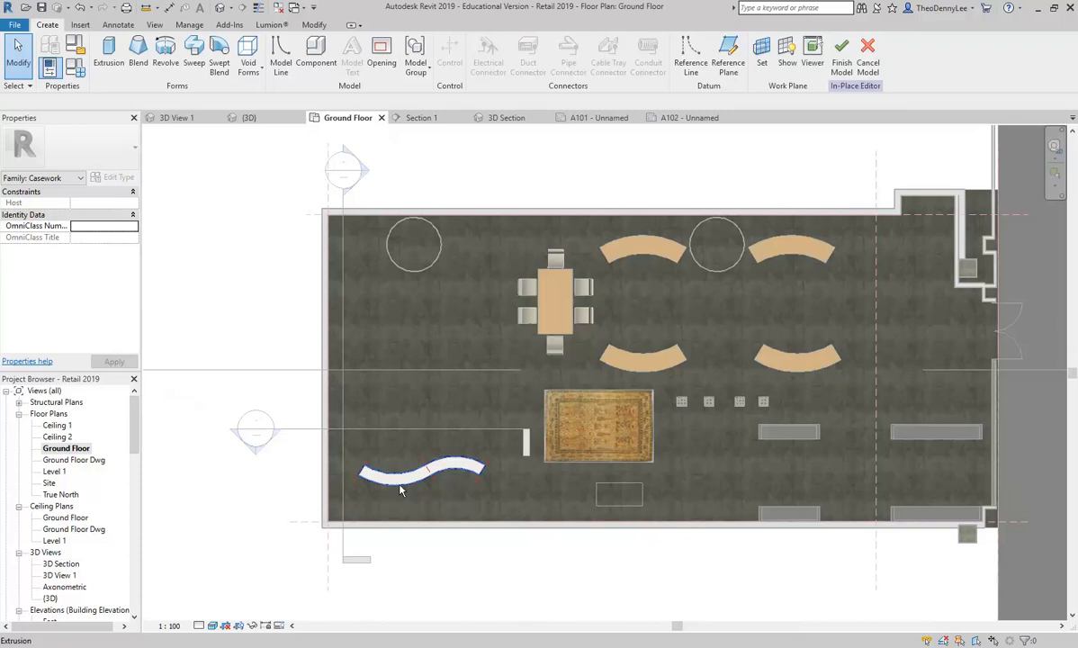
Switch to the retail design PDF in Adobe Acrobat, examine the photo of curved white shelving partitions, and return to Revit.
{"action": "key", "text": "alt+Tab"}
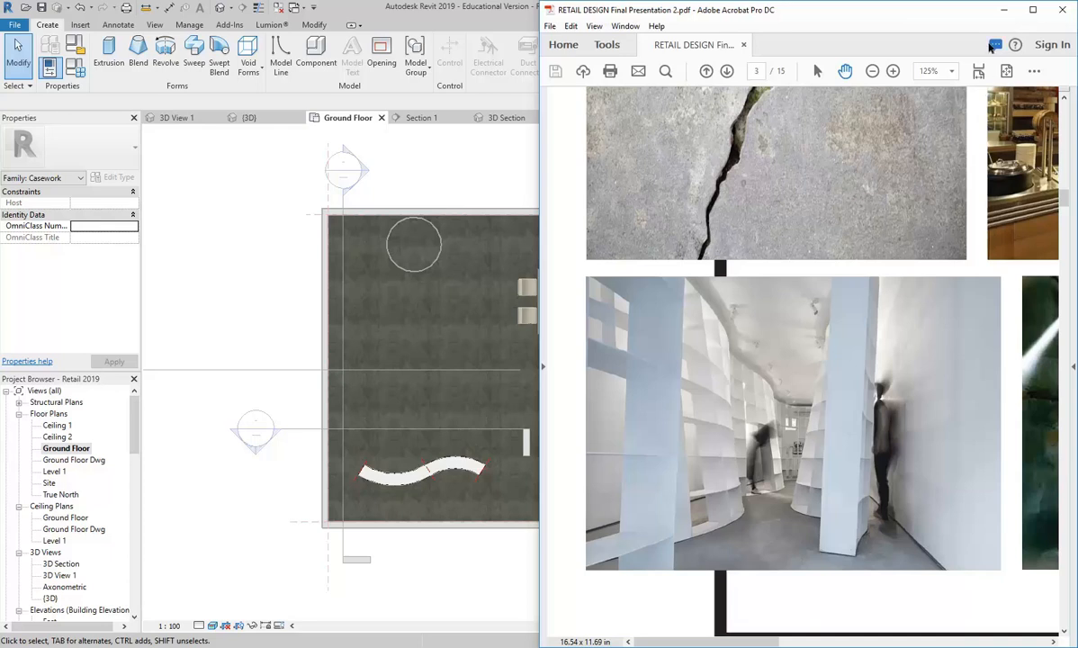
{"action": "left_click", "coordinate": [1004, 9]}
{"action": "middle_click_drag", "start_coordinate": [423, 240], "coordinate": [428, 248]}
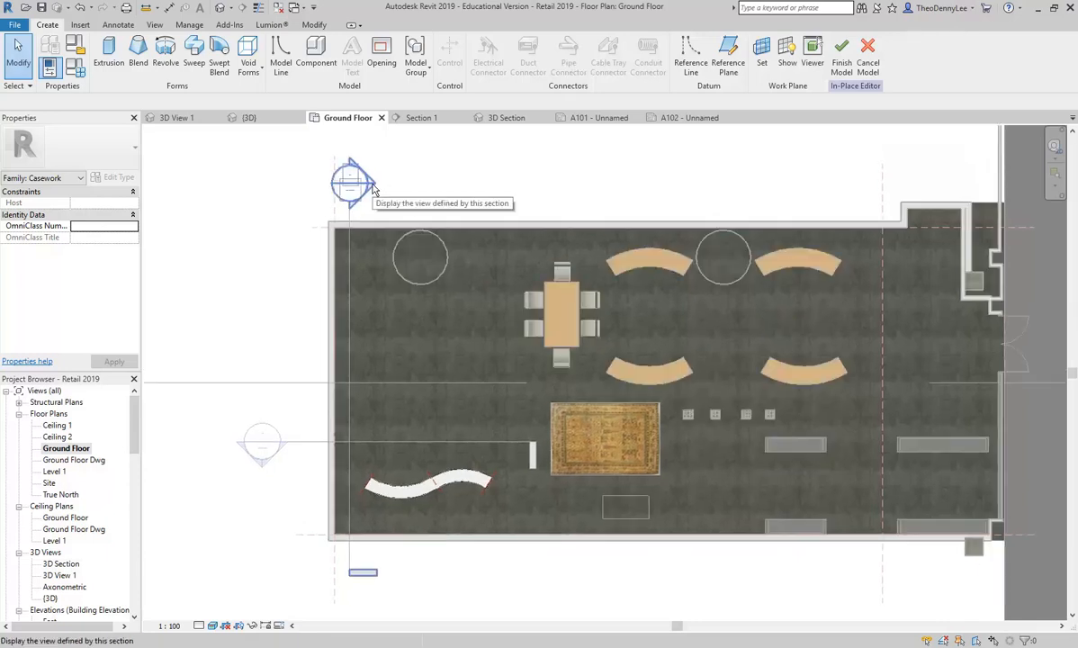
Open the view of the vertical section inside the left wall and examine the shelf extrusion at floor level.
{"action": "double_click", "coordinate": [374, 189]}
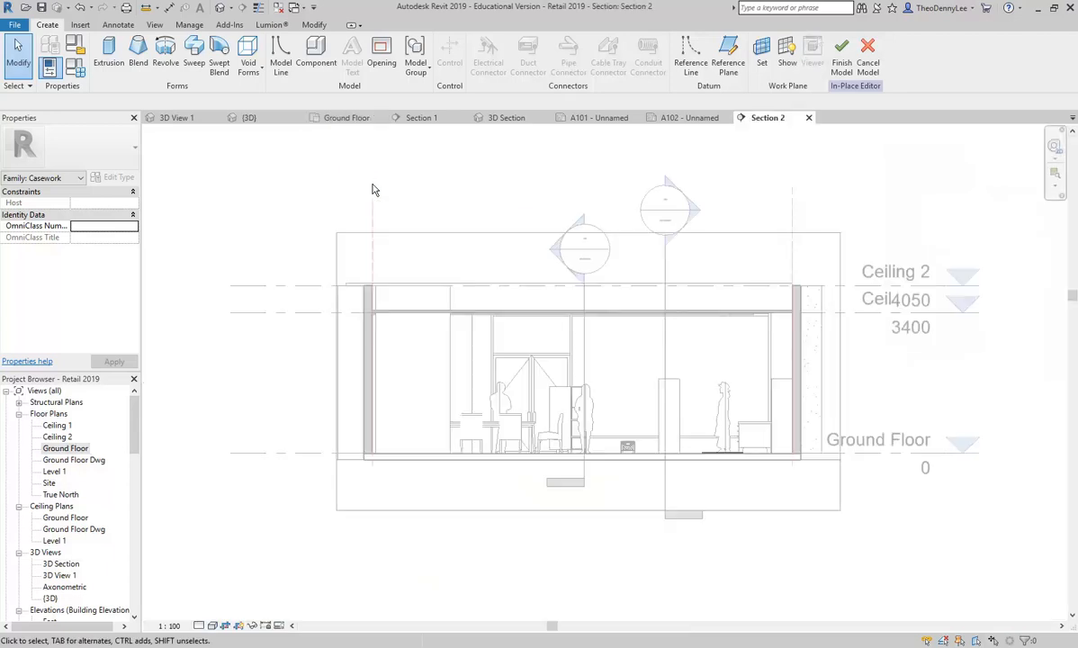
{"action": "scroll", "coordinate": [748, 435], "scroll_direction": "up", "scroll_amount": 5}
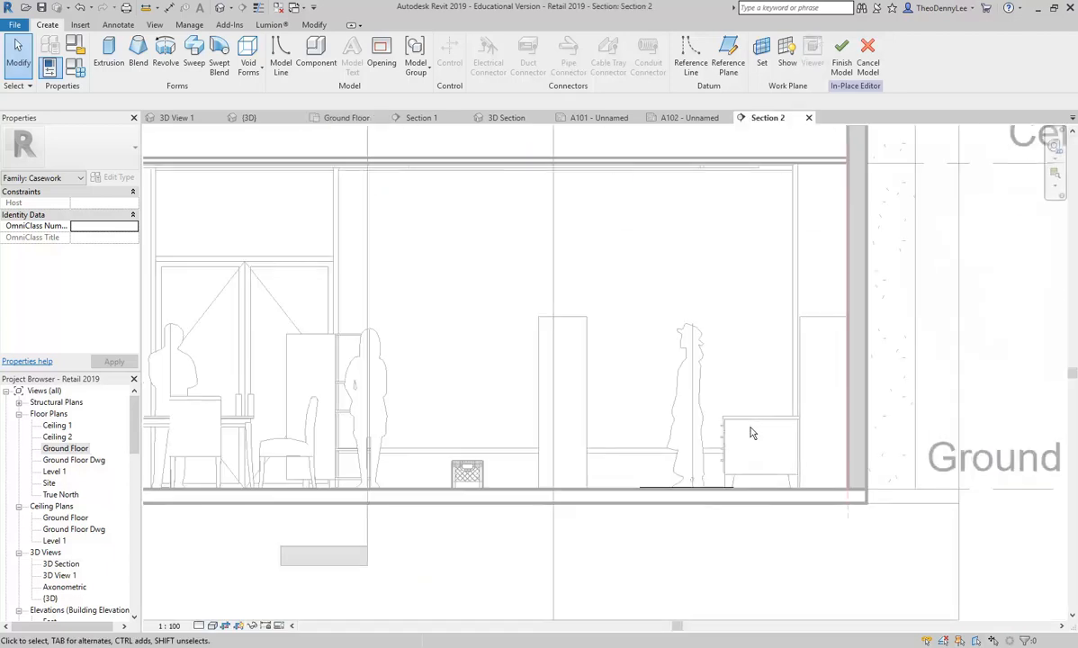
{"action": "scroll", "coordinate": [627, 389], "scroll_direction": "up", "scroll_amount": 3}
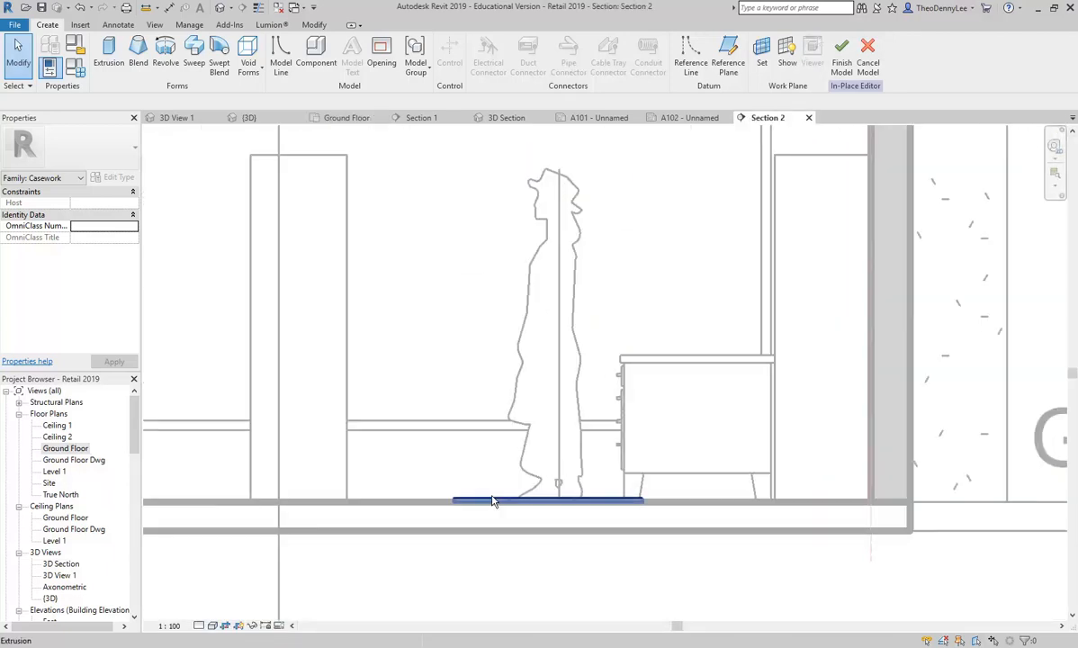
{"action": "scroll", "coordinate": [506, 546], "scroll_direction": "up", "scroll_amount": 3}
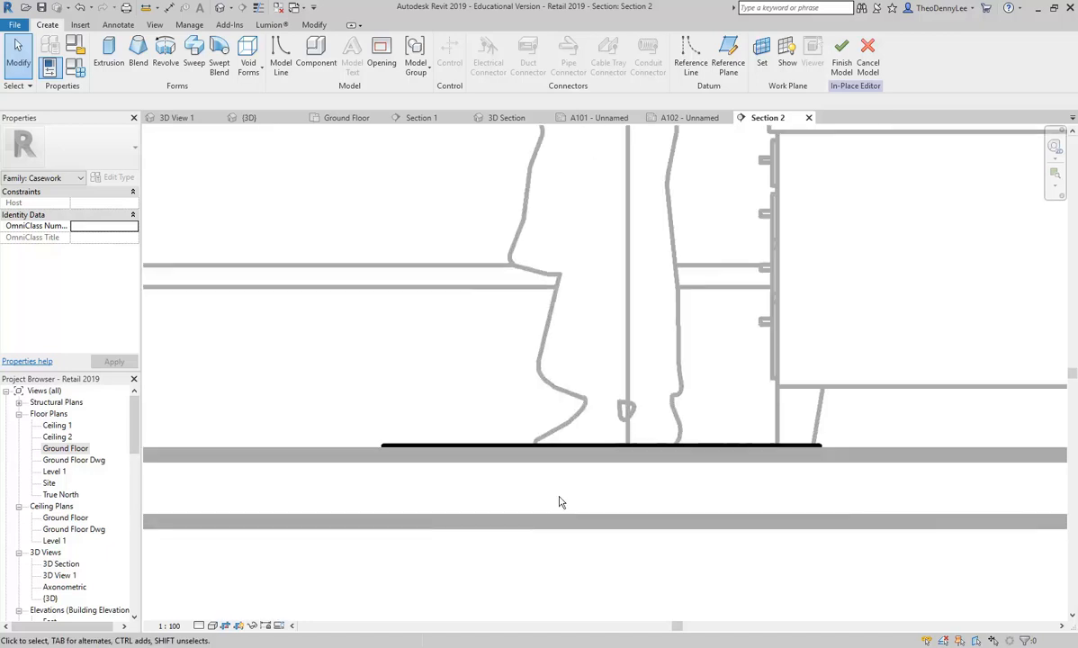
{"action": "middle_click_drag", "start_coordinate": [382, 376], "coordinate": [308, 381]}
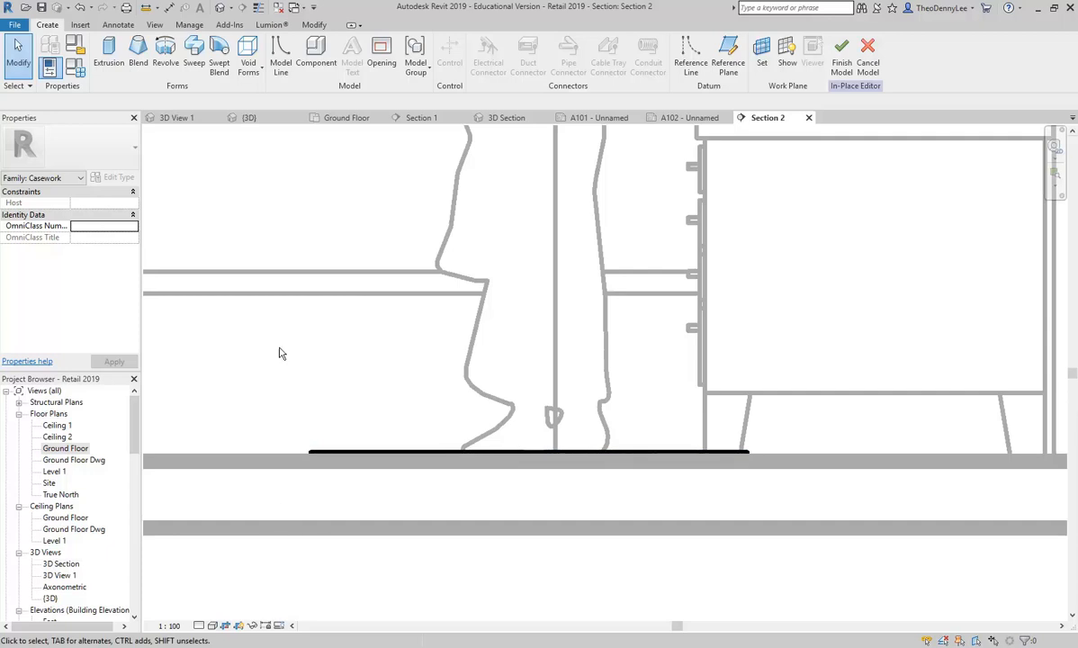
Turn on thin lines and apply the Shaded visual style to the section view of the floor-level shelf.
{"action": "left_click", "coordinate": [258, 8]}
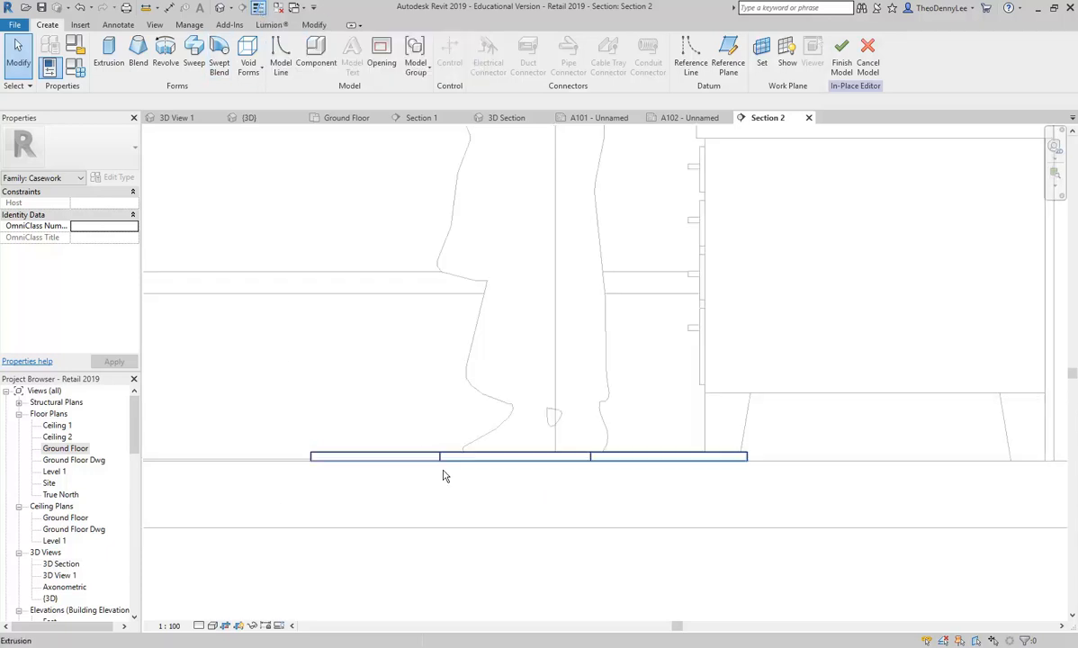
{"action": "scroll", "coordinate": [441, 462], "scroll_direction": "up", "scroll_amount": 2}
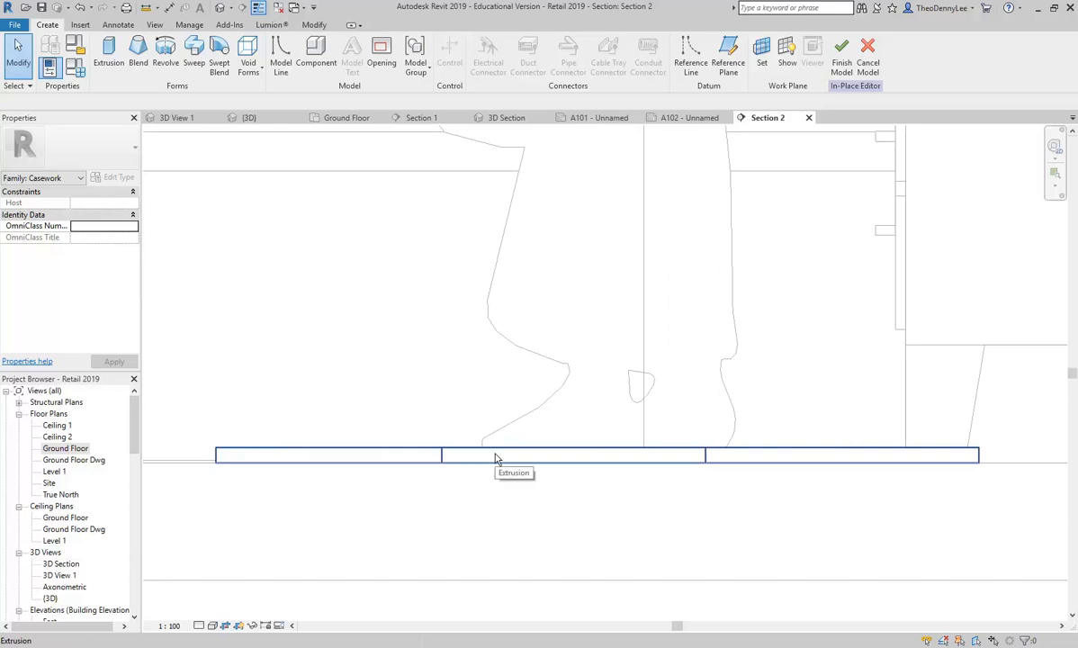
{"action": "left_click", "coordinate": [212, 626]}
{"action": "left_click", "coordinate": [232, 573]}
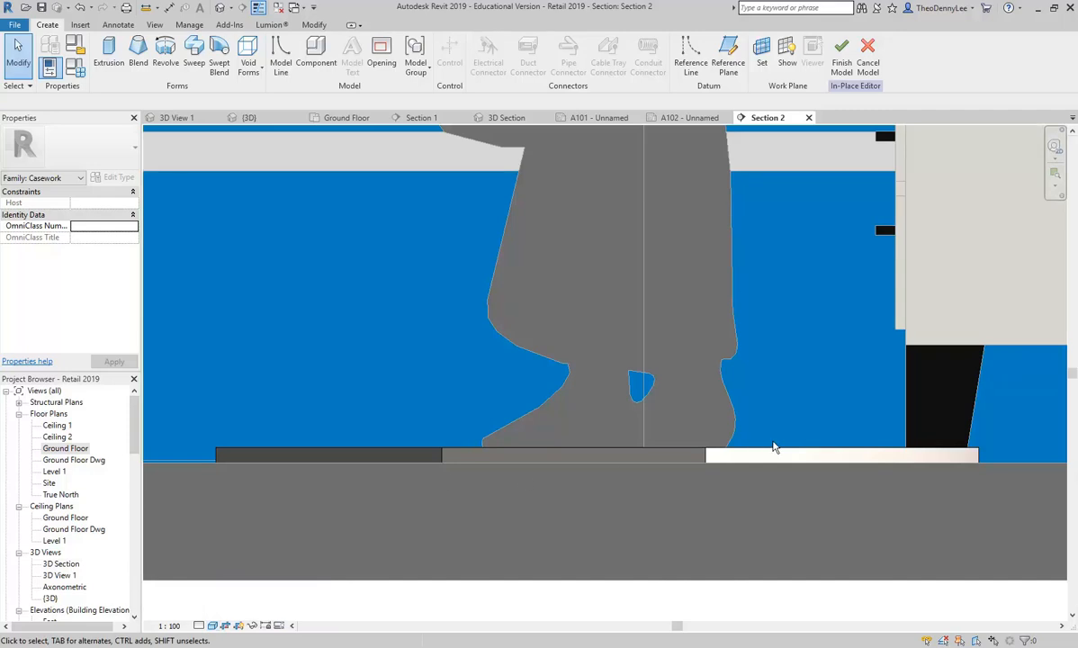
{"action": "scroll", "coordinate": [773, 447], "scroll_direction": "down", "scroll_amount": 3}
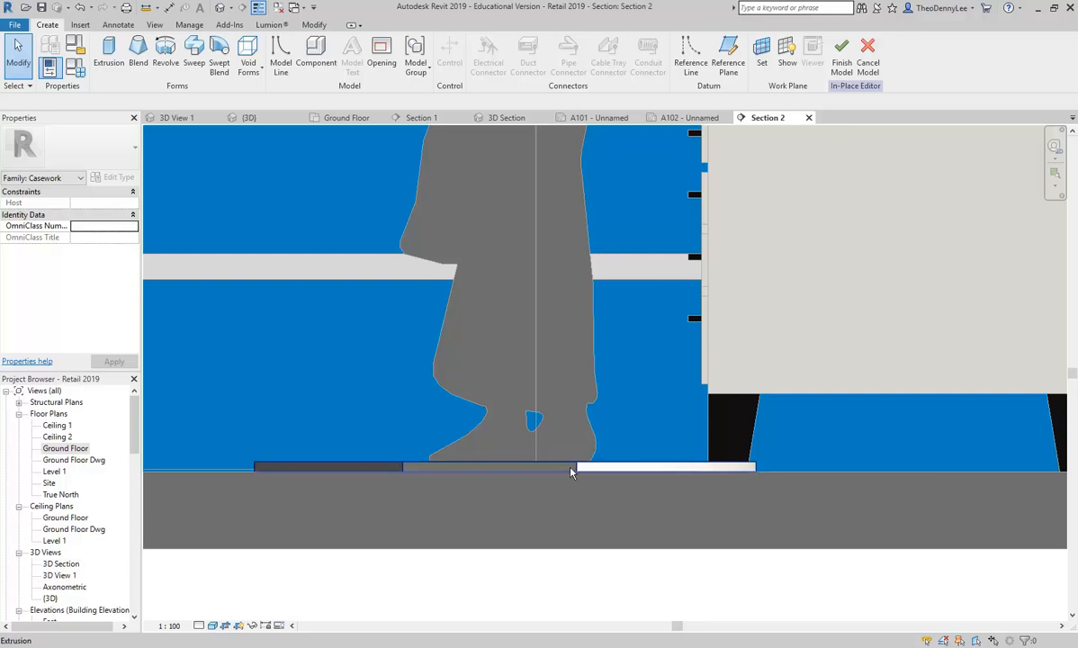
Compare the ends and middle of the S-shaped shelf in the Ground Floor plan with the Section 2 view.
{"action": "double_click", "coordinate": [63, 449]}
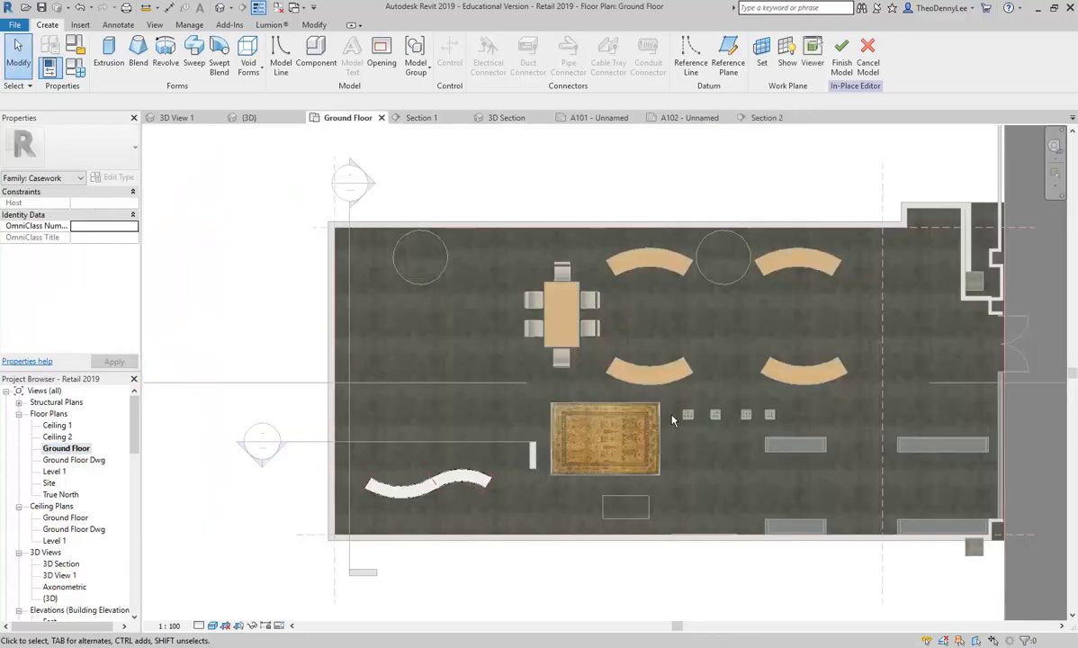
{"action": "scroll", "coordinate": [372, 520], "scroll_direction": "up", "scroll_amount": 5}
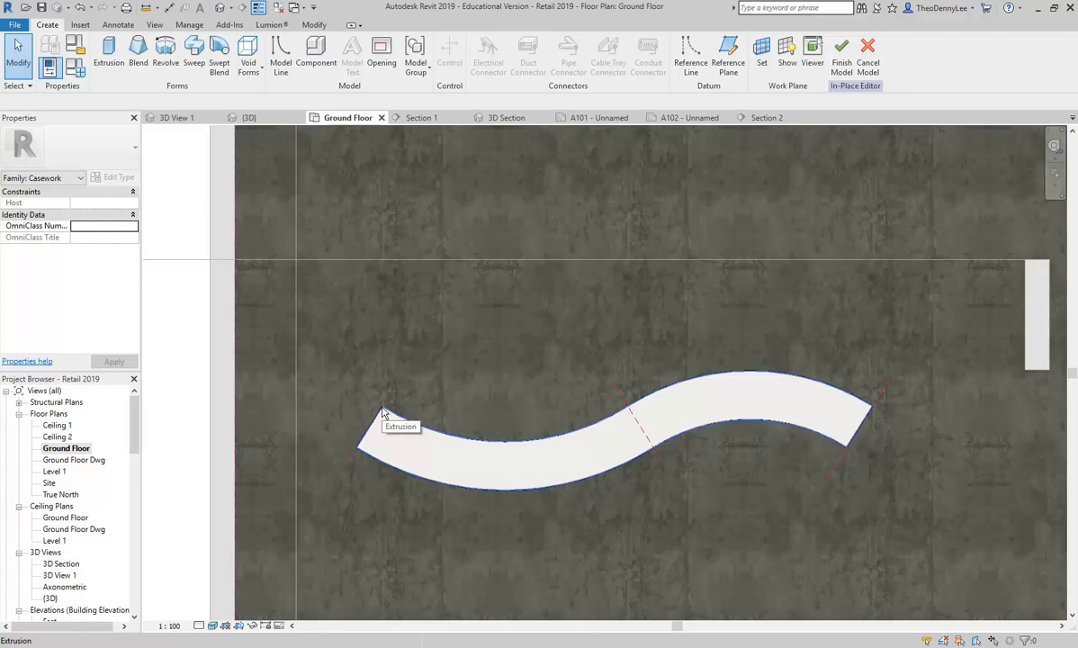
{"action": "left_click", "coordinate": [765, 118]}
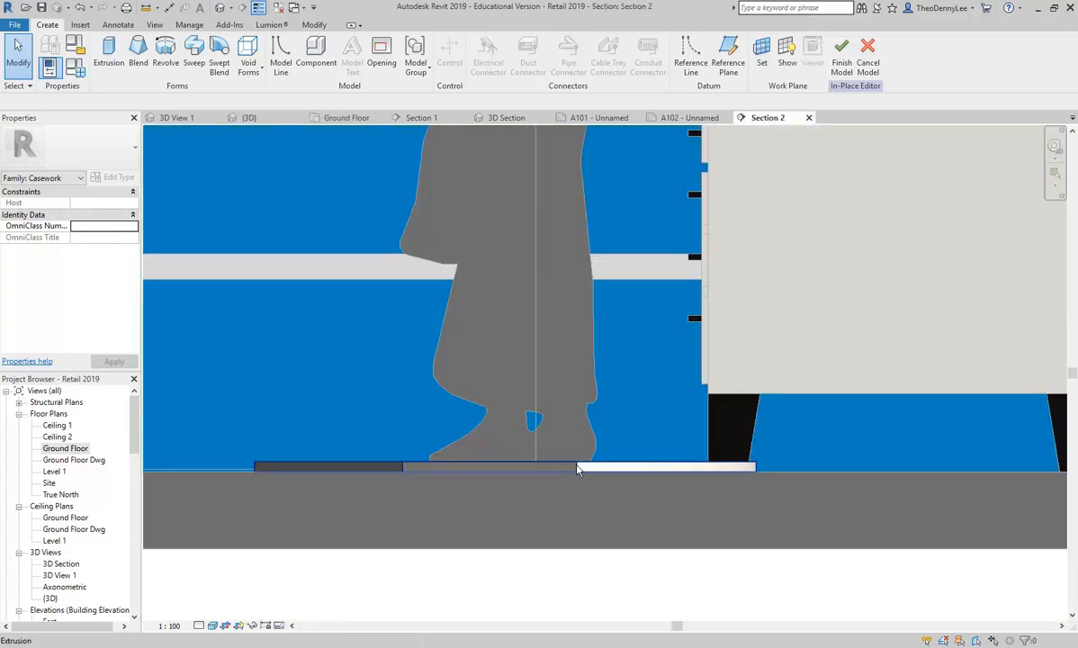
Start a new solid extrusion on the work plane Reference Plane : Shelf-End-Left in Section 2.
{"action": "scroll", "coordinate": [575, 370], "scroll_direction": "down", "scroll_amount": 3}
{"action": "middle_click_drag", "start_coordinate": [575, 370], "coordinate": [480, 492]}
{"action": "scroll", "coordinate": [501, 477], "scroll_direction": "down", "scroll_amount": 3}
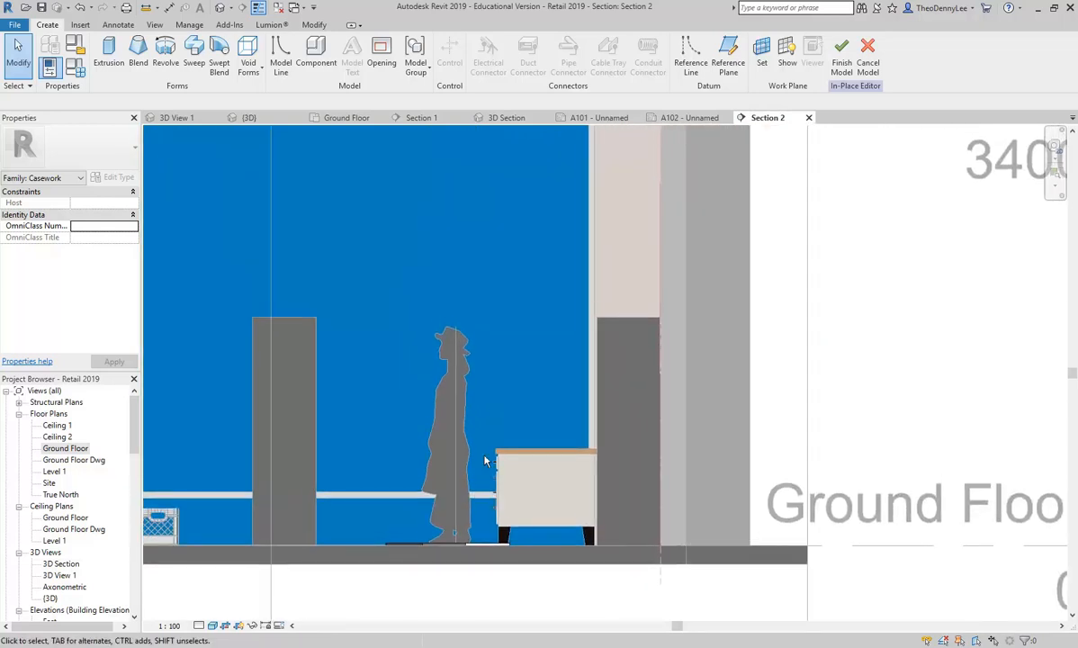
{"action": "left_click", "coordinate": [109, 56]}
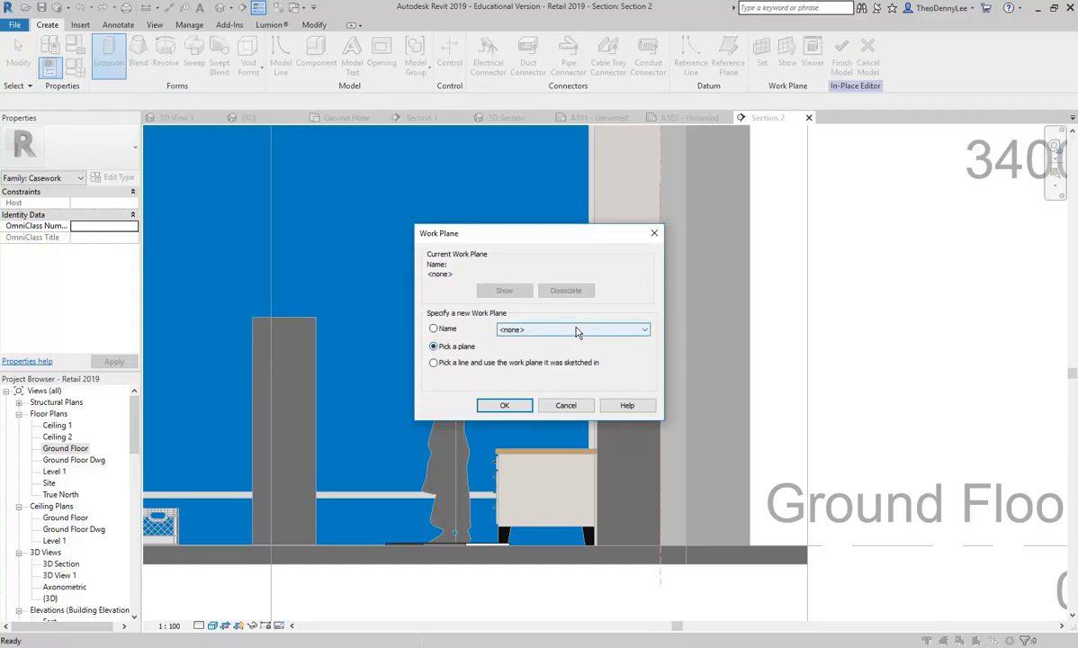
{"action": "left_click", "coordinate": [568, 330]}
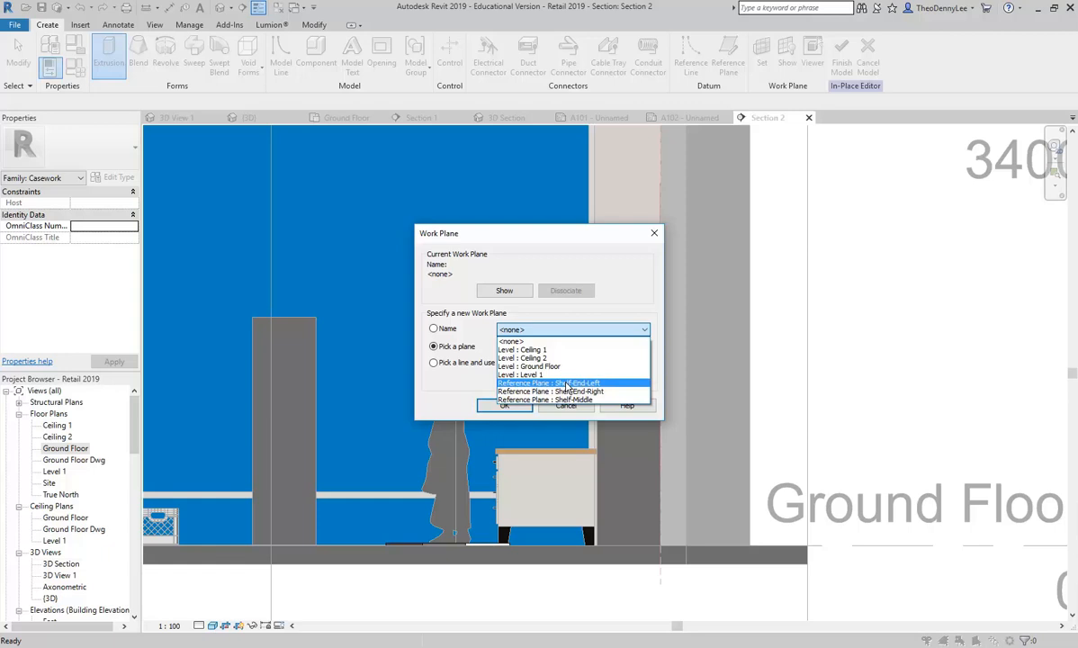
{"action": "left_click", "coordinate": [567, 383]}
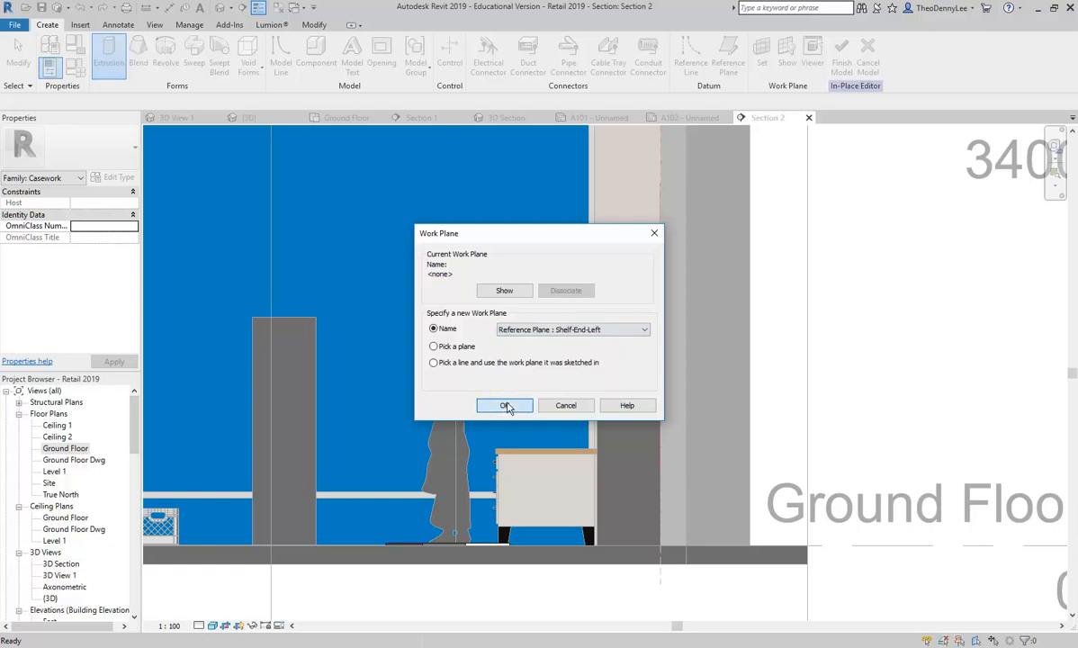
{"action": "left_click", "coordinate": [504, 405]}
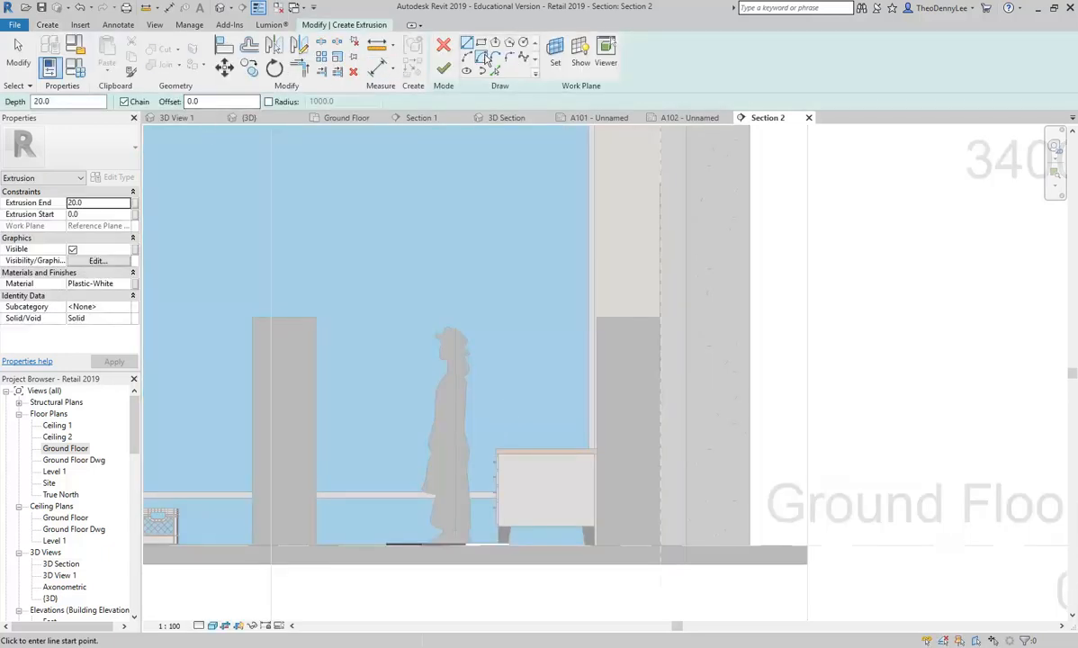
Checking against the reference photo in Acrobat, sketch a sloping line about 3300 mm long from the shelf's top edge at floor level to just below the ceiling.
{"action": "scroll", "coordinate": [482, 546], "scroll_direction": "up", "scroll_amount": 5}
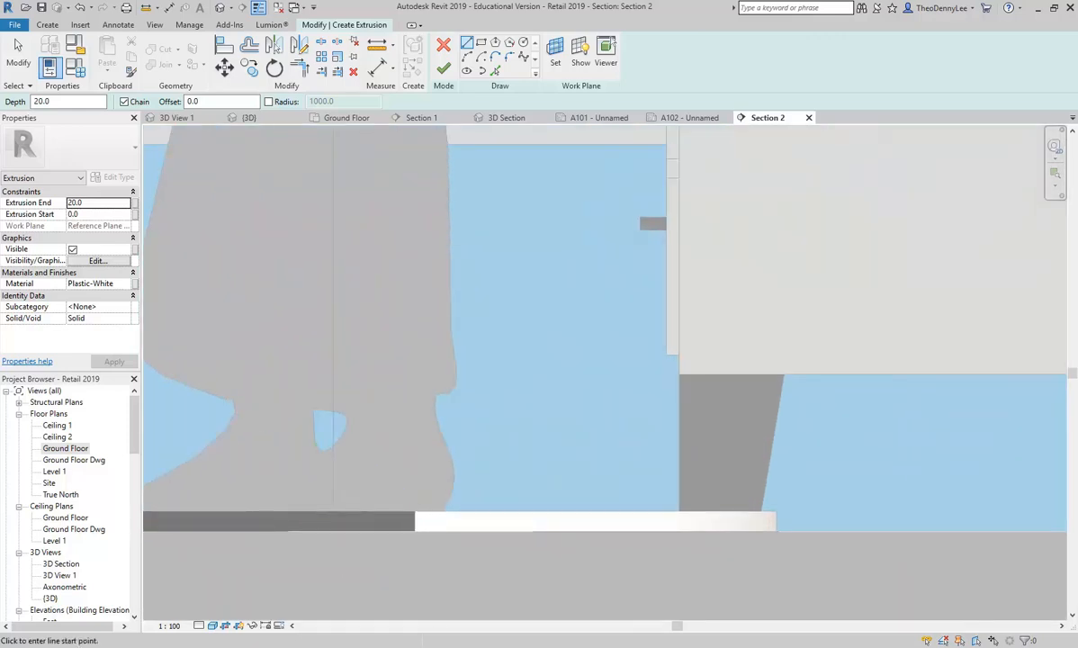
{"action": "key", "text": "alt+Tab"}
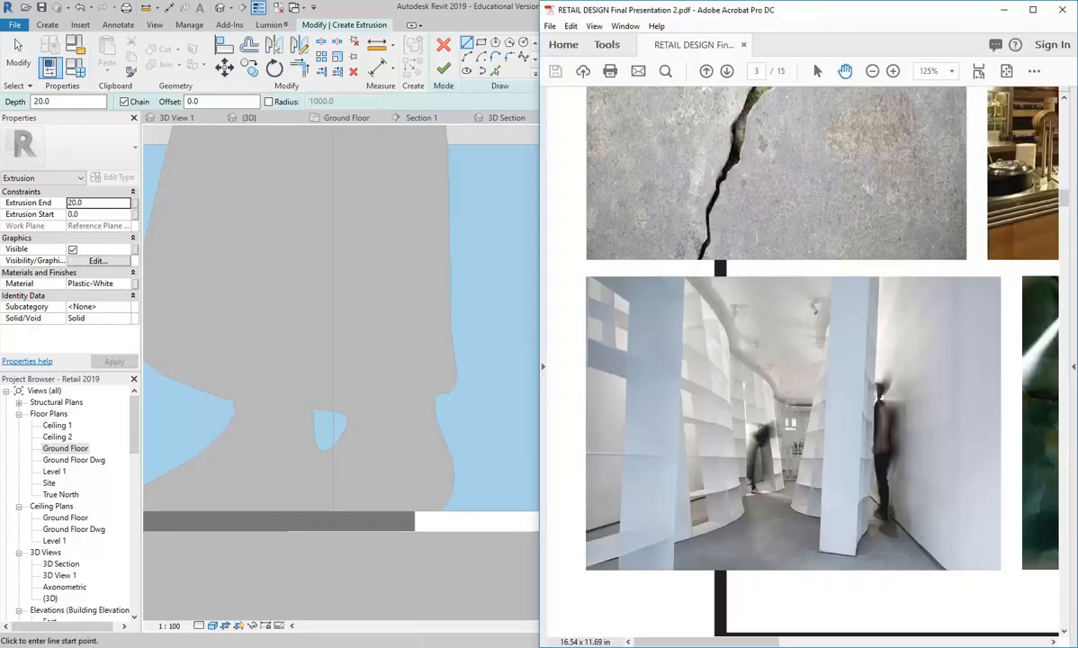
{"action": "key", "text": "alt+Tab"}
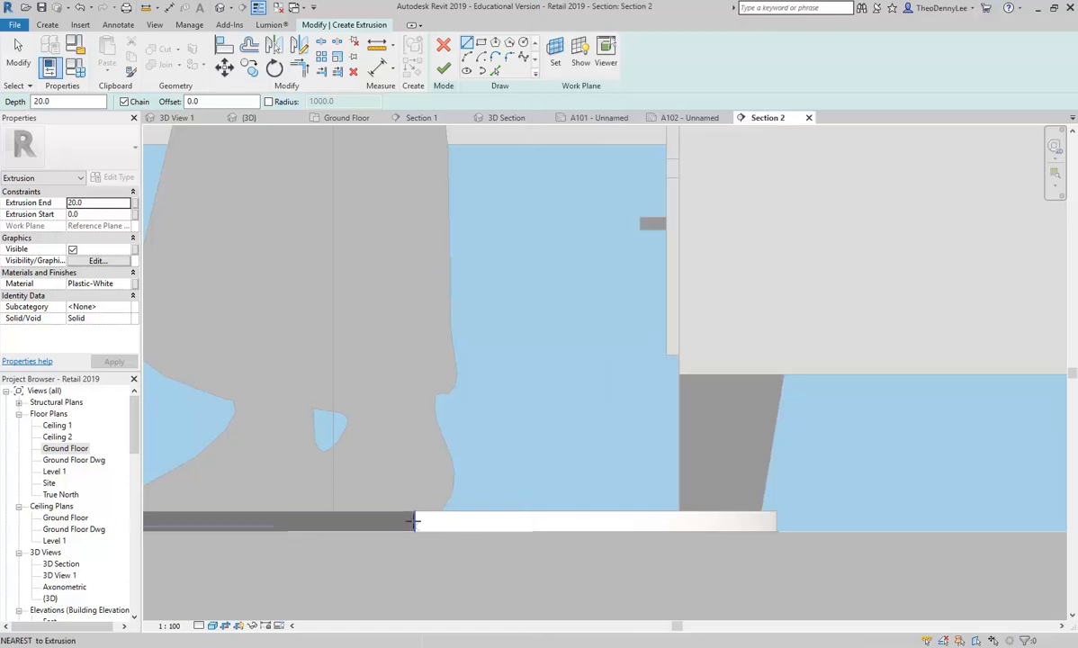
{"action": "left_click", "coordinate": [413, 511]}
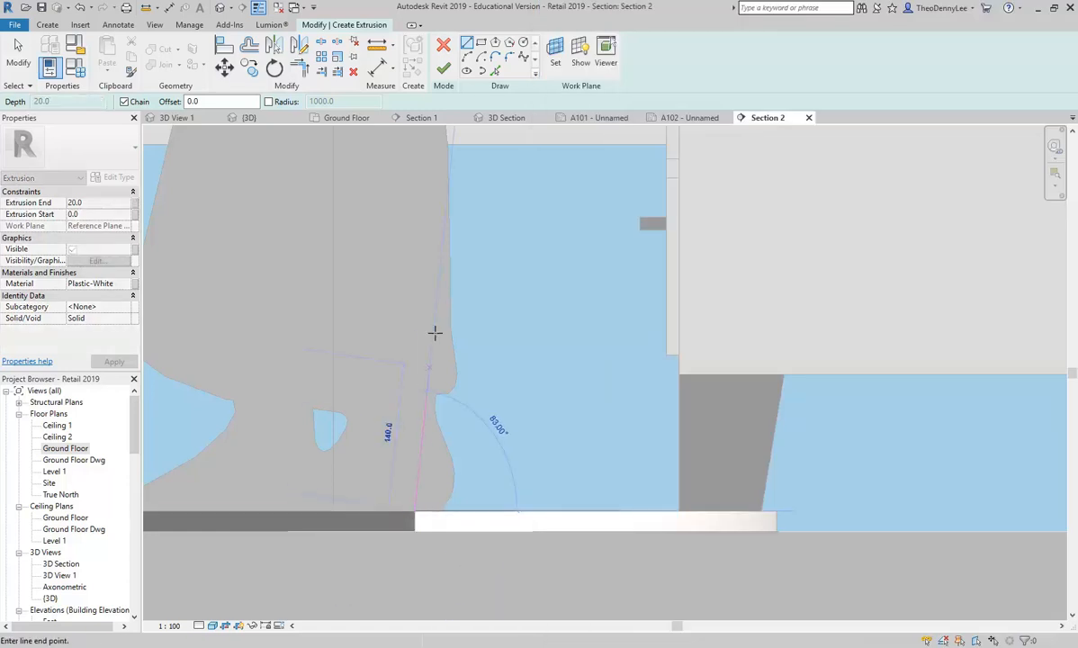
{"action": "scroll", "coordinate": [432, 351], "scroll_direction": "down", "scroll_amount": 2}
{"action": "middle_click_drag", "start_coordinate": [443, 304], "coordinate": [424, 452]}
{"action": "scroll", "coordinate": [428, 223], "scroll_direction": "down", "scroll_amount": 4}
{"action": "middle_click_drag", "start_coordinate": [428, 245], "coordinate": [423, 362]}
{"action": "scroll", "coordinate": [414, 329], "scroll_direction": "up", "scroll_amount": 1}
{"action": "scroll", "coordinate": [413, 315], "scroll_direction": "down", "scroll_amount": 5}
{"action": "middle_click_drag", "start_coordinate": [425, 316], "coordinate": [430, 424]}
{"action": "scroll", "coordinate": [428, 246], "scroll_direction": "down", "scroll_amount": 2}
{"action": "middle_click_drag", "start_coordinate": [428, 244], "coordinate": [431, 363]}
{"action": "scroll", "coordinate": [452, 269], "scroll_direction": "down", "scroll_amount": 3}
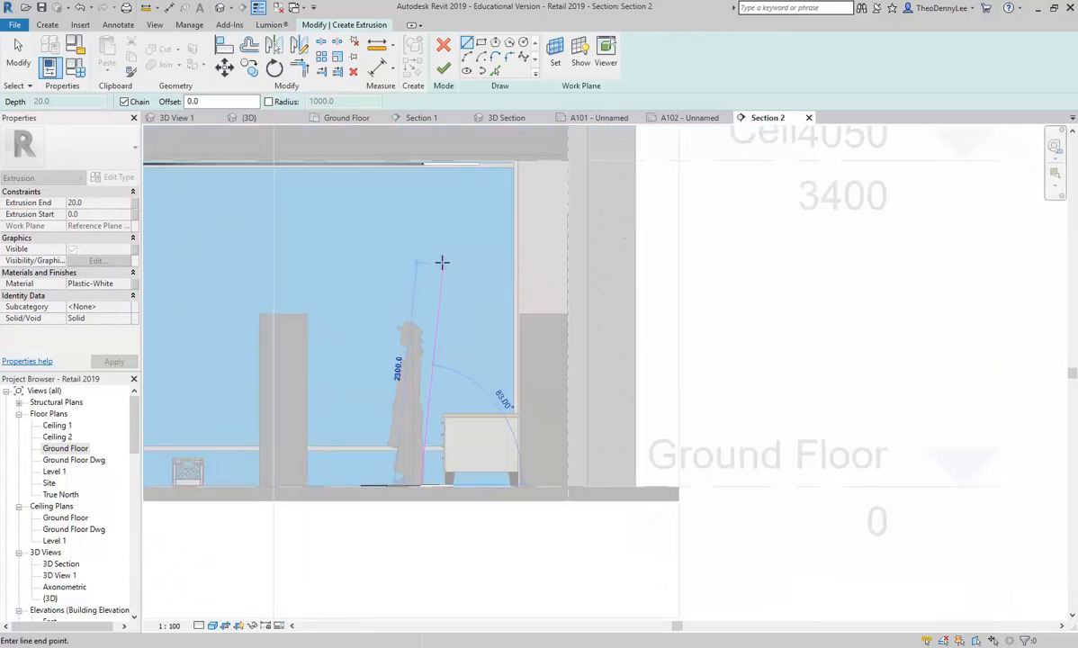
{"action": "left_click", "coordinate": [358, 646]}
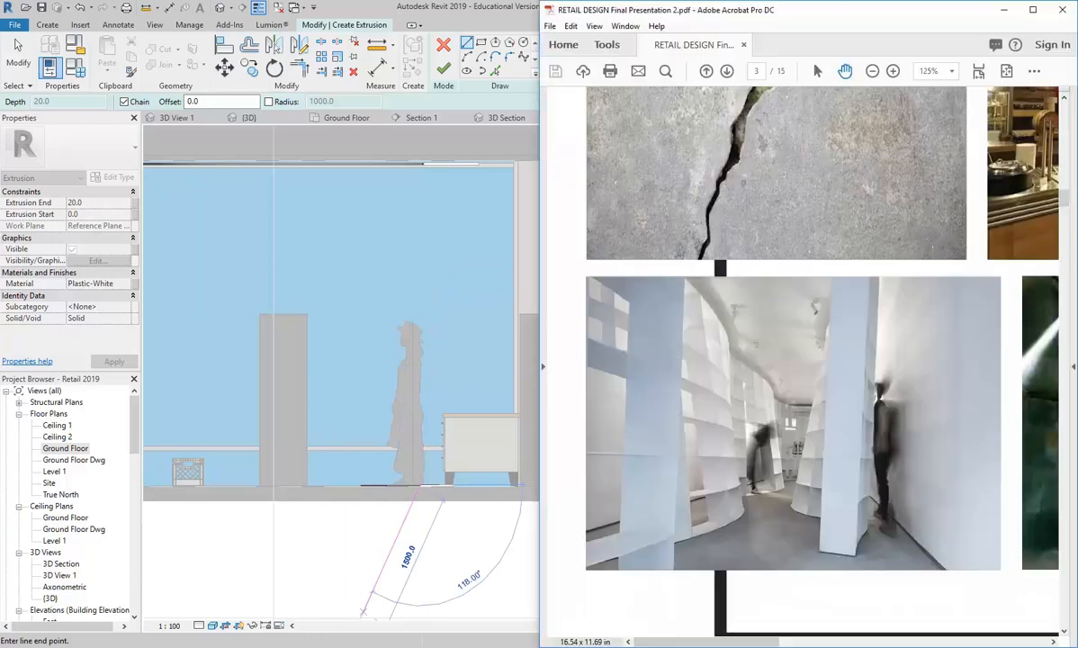
{"action": "left_click", "coordinate": [358, 646]}
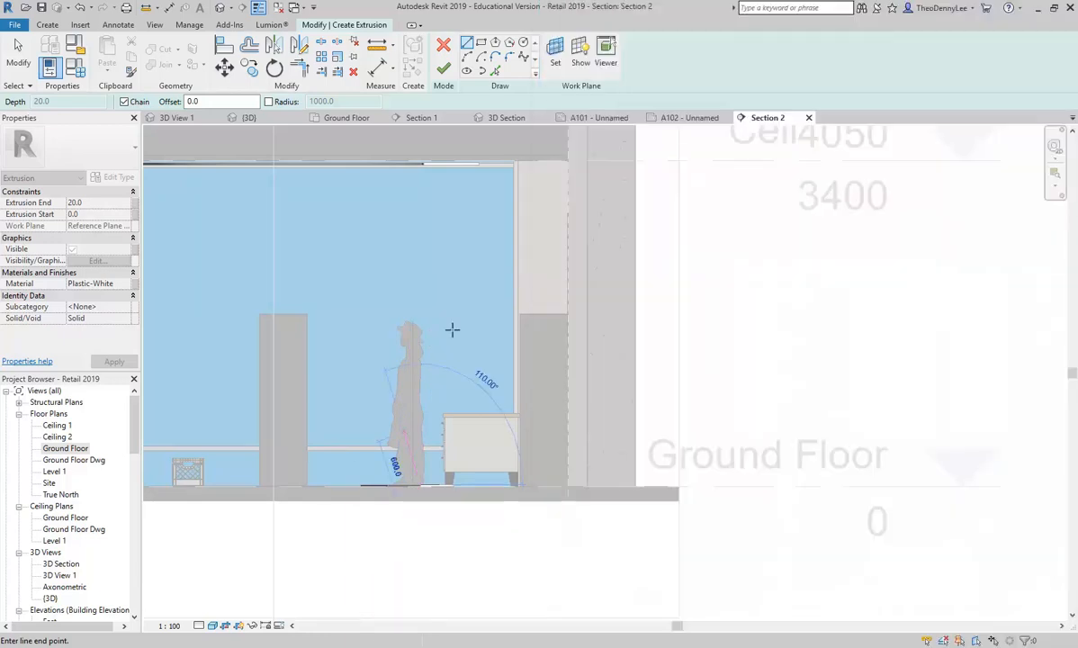
{"action": "left_click", "coordinate": [458, 167]}
{"action": "right_click", "coordinate": [511, 270]}
{"action": "left_click", "coordinate": [514, 271]}
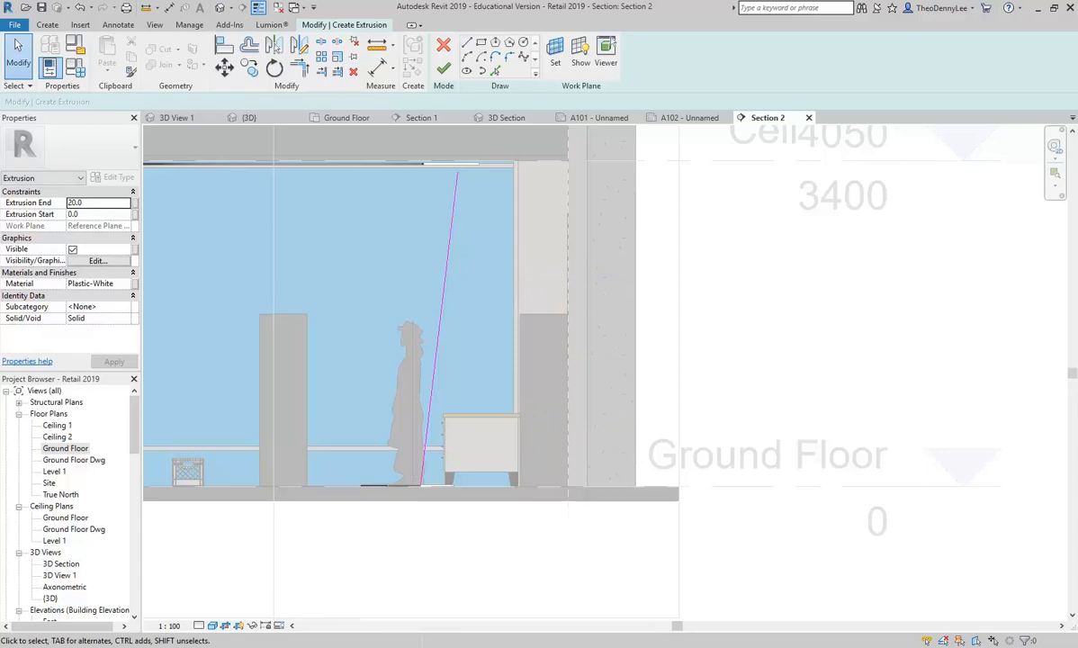
Review the reference photo in Acrobat, return to Revit, and extend the sloping line's upper end to the ceiling edge, making it about 3337 mm long.
{"action": "key", "text": "alt+Tab"}
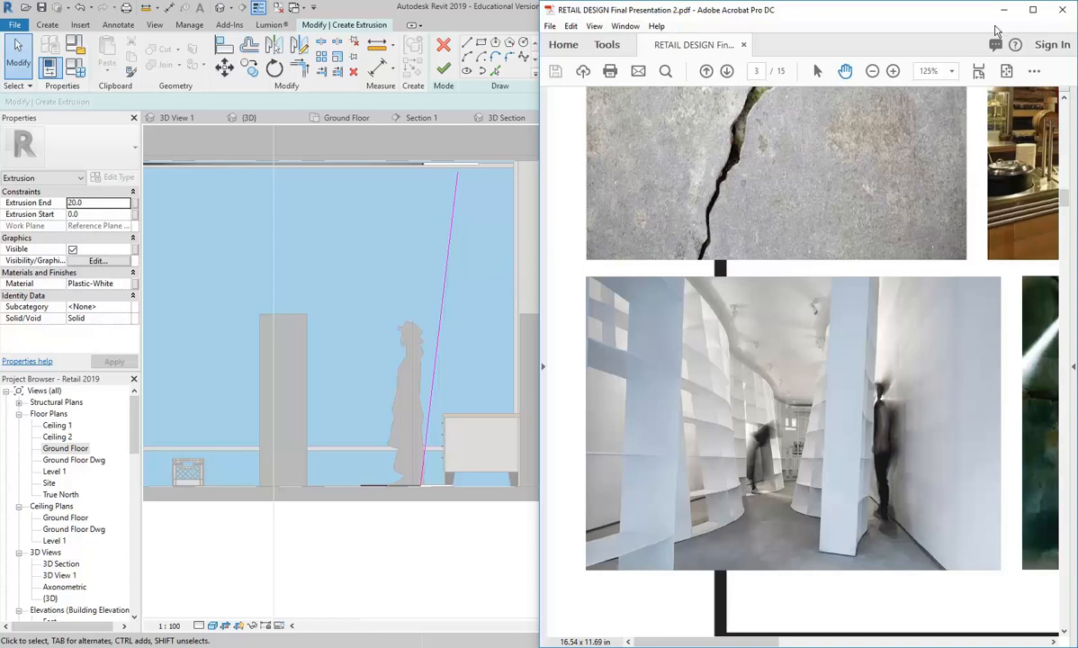
{"action": "left_click", "coordinate": [1005, 9]}
{"action": "scroll", "coordinate": [500, 430], "scroll_direction": "down", "scroll_amount": 1}
{"action": "scroll", "coordinate": [520, 165], "scroll_direction": "up", "scroll_amount": 4}
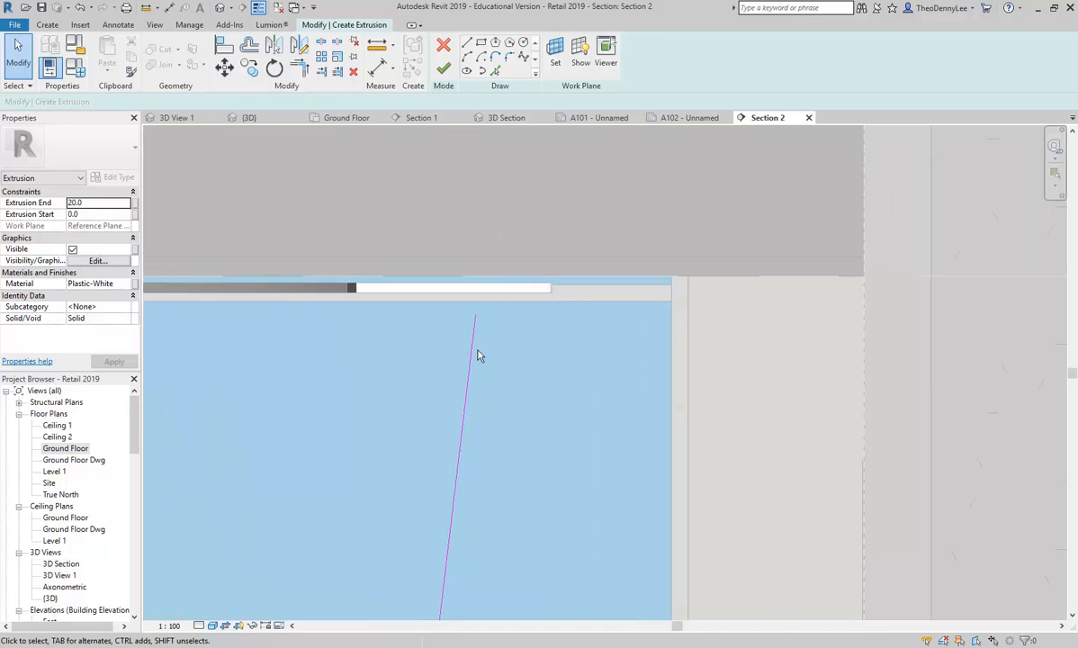
{"action": "left_click", "coordinate": [473, 355]}
{"action": "scroll", "coordinate": [482, 288], "scroll_direction": "up", "scroll_amount": 3}
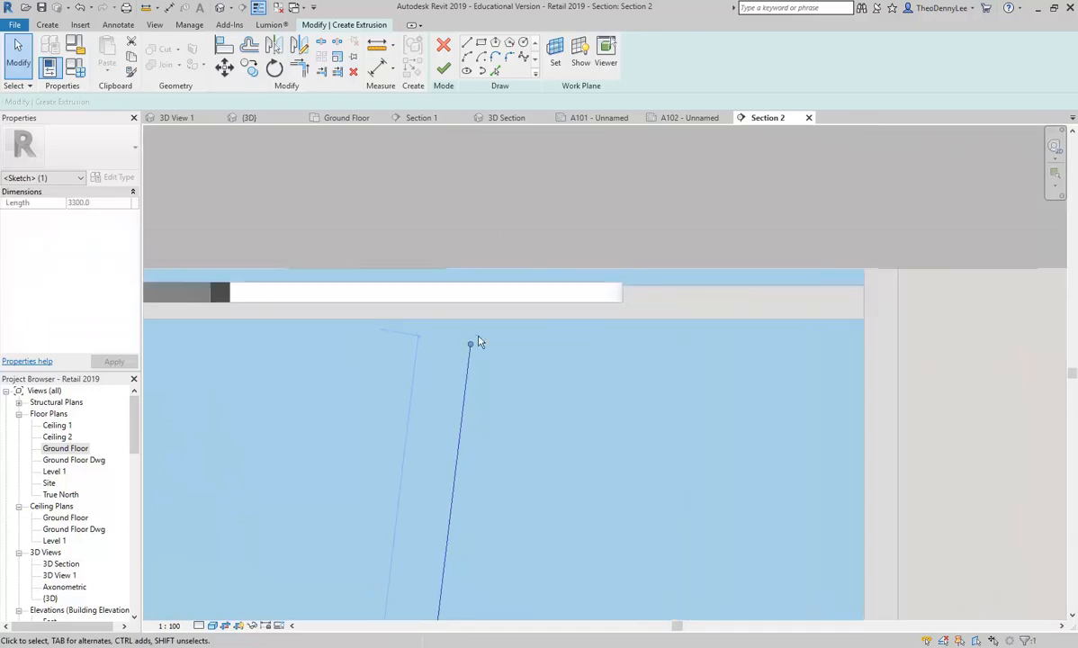
{"action": "left_click_drag", "start_coordinate": [470, 344], "coordinate": [473, 322]}
{"action": "scroll", "coordinate": [489, 283], "scroll_direction": "up", "scroll_amount": 3}
{"action": "scroll", "coordinate": [457, 358], "scroll_direction": "up", "scroll_amount": 3}
{"action": "left_click_drag", "start_coordinate": [446, 393], "coordinate": [449, 383]}
{"action": "scroll", "coordinate": [454, 387], "scroll_direction": "down", "scroll_amount": 3}
{"action": "scroll", "coordinate": [480, 331], "scroll_direction": "down", "scroll_amount": 4}
{"action": "left_click", "coordinate": [409, 445]}
{"action": "mouse_move", "coordinate": [403, 432]}
{"action": "middle_mouse_down"}
{"action": "mouse_move", "coordinate": [440, 350]}
{"action": "mouse_move", "coordinate": [436, 375]}
{"action": "middle_mouse_up"}
{"action": "scroll", "coordinate": [440, 350], "scroll_direction": "down", "scroll_amount": 3}
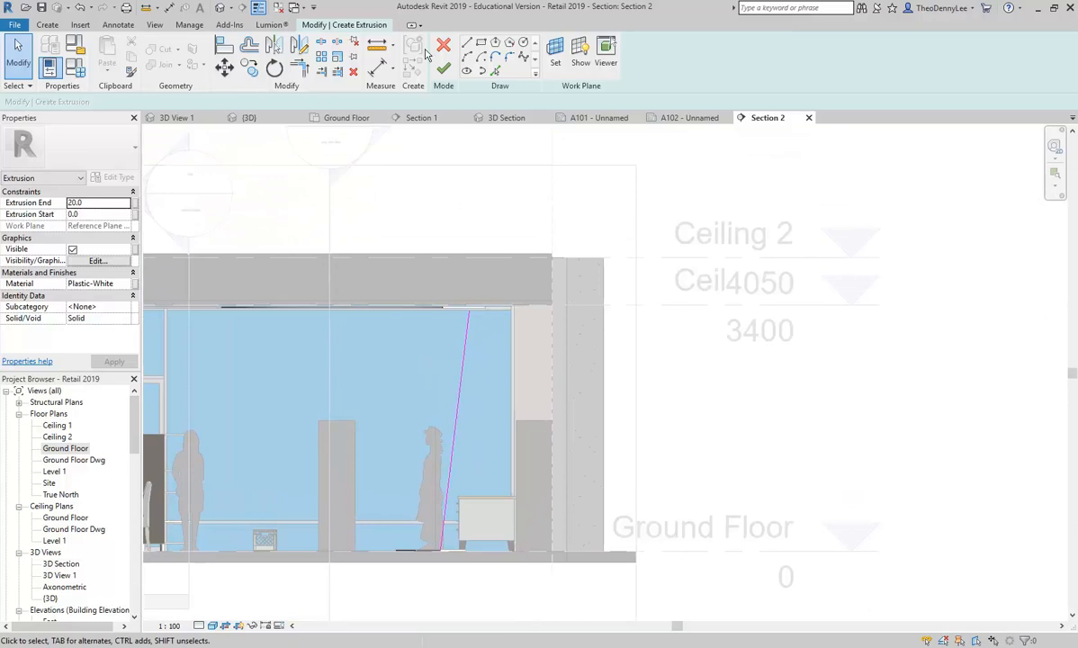
Pick the ceiling edge as a horizontal sketch line about 3350 mm above Ground Floor and stretch it across the whole section.
{"action": "key", "text": "l"}
{"action": "key", "text": "i"}
{"action": "scroll", "coordinate": [474, 314], "scroll_direction": "up", "scroll_amount": 2}
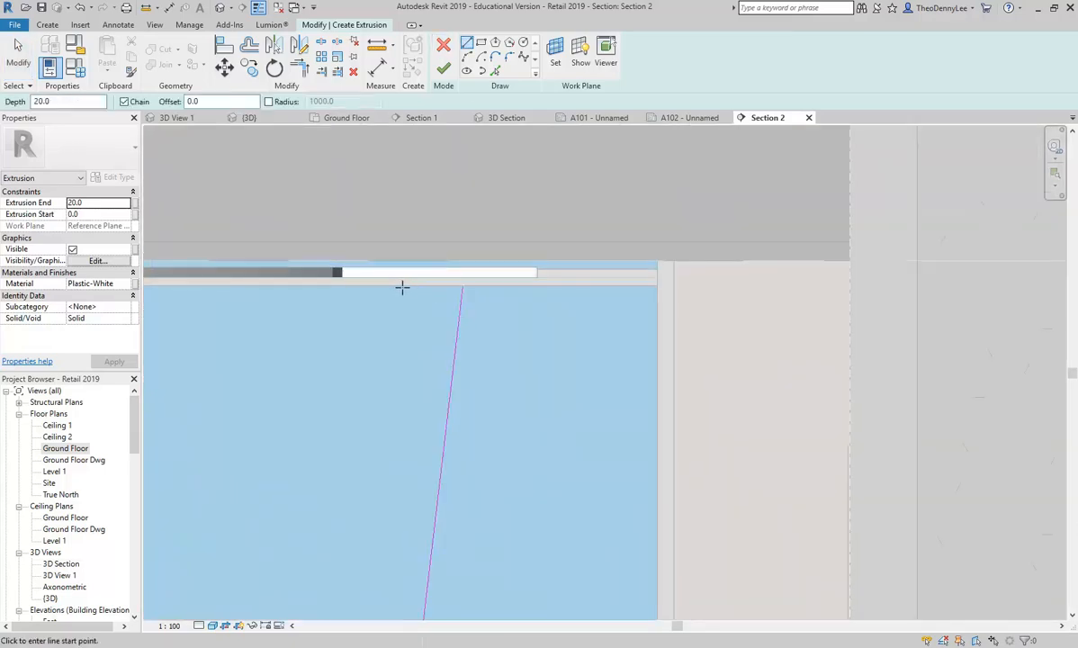
{"action": "left_click", "coordinate": [494, 70]}
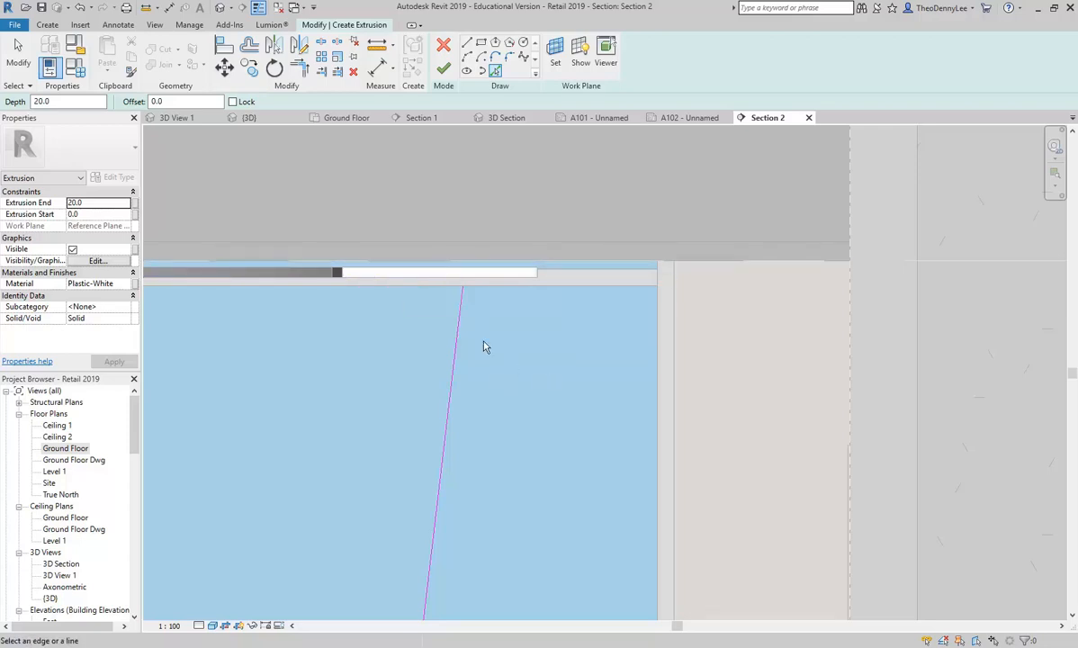
{"action": "scroll", "coordinate": [445, 361], "scroll_direction": "down", "scroll_amount": 4}
{"action": "middle_click_drag", "start_coordinate": [445, 360], "coordinate": [482, 373]}
{"action": "scroll", "coordinate": [418, 439], "scroll_direction": "down", "scroll_amount": 1}
{"action": "middle_click_drag", "start_coordinate": [411, 425], "coordinate": [575, 422]}
{"action": "middle_click_drag", "start_coordinate": [392, 397], "coordinate": [475, 406]}
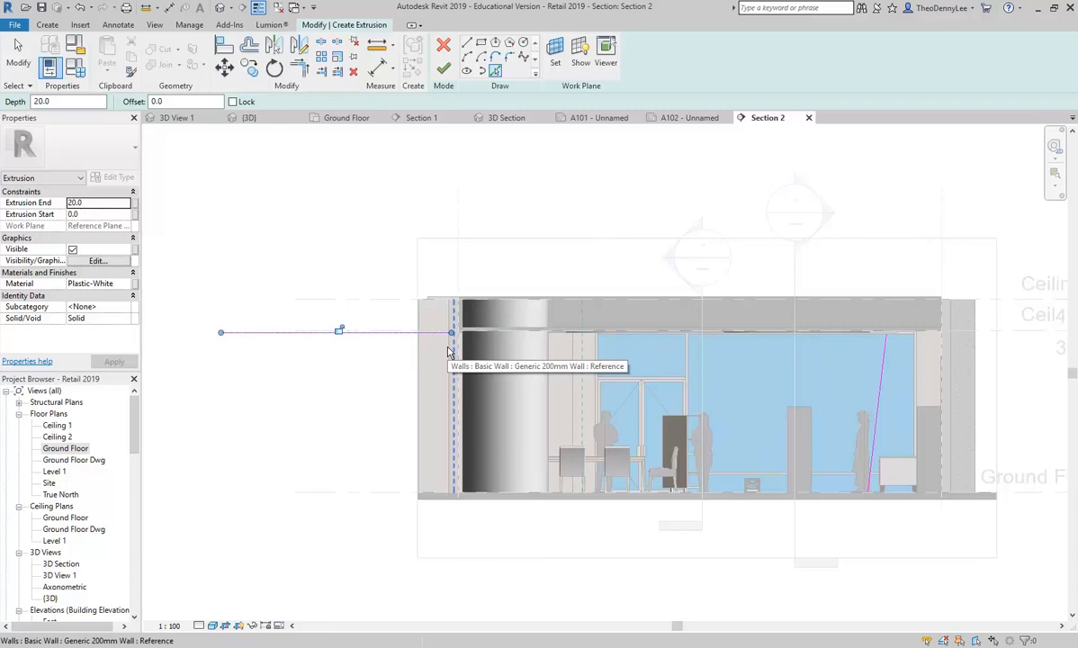
{"action": "middle_click_drag", "start_coordinate": [796, 415], "coordinate": [705, 418]}
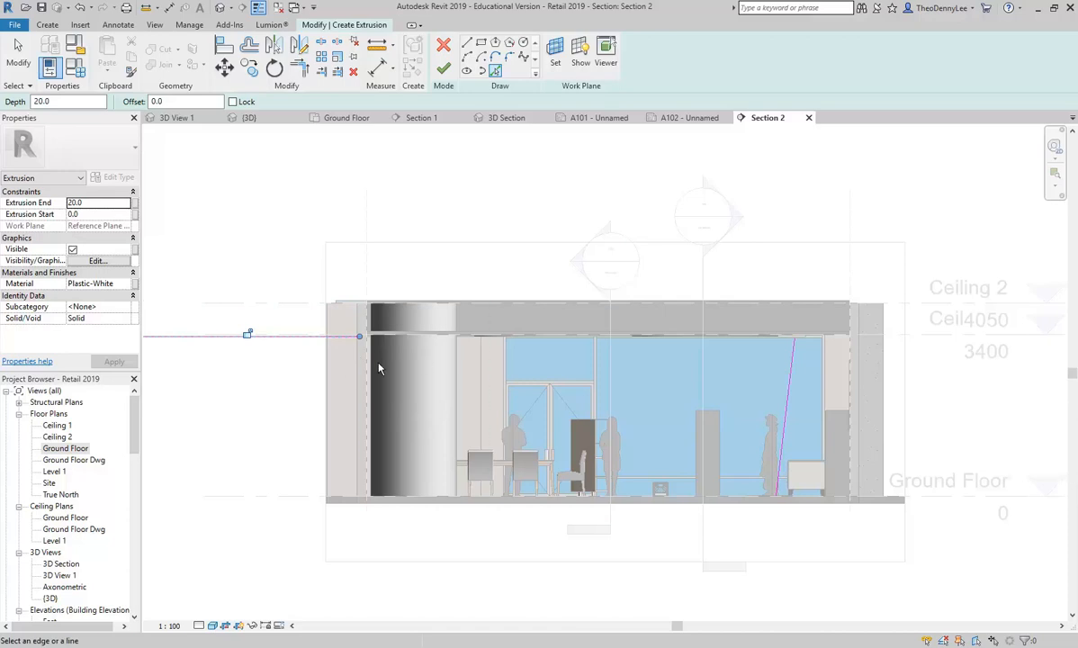
{"action": "left_click", "coordinate": [993, 338]}
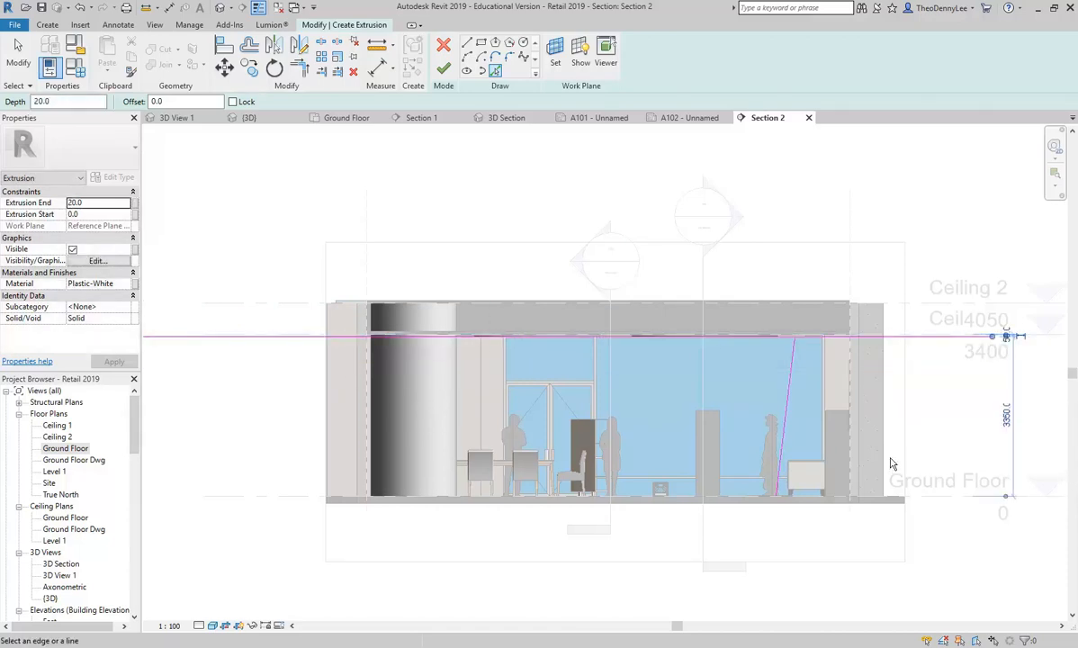
Examine the sloping line's foot at the shelf, compare it with the curved shelving photo in Acrobat, and return to Revit.
{"action": "middle_click_drag", "start_coordinate": [838, 446], "coordinate": [627, 417]}
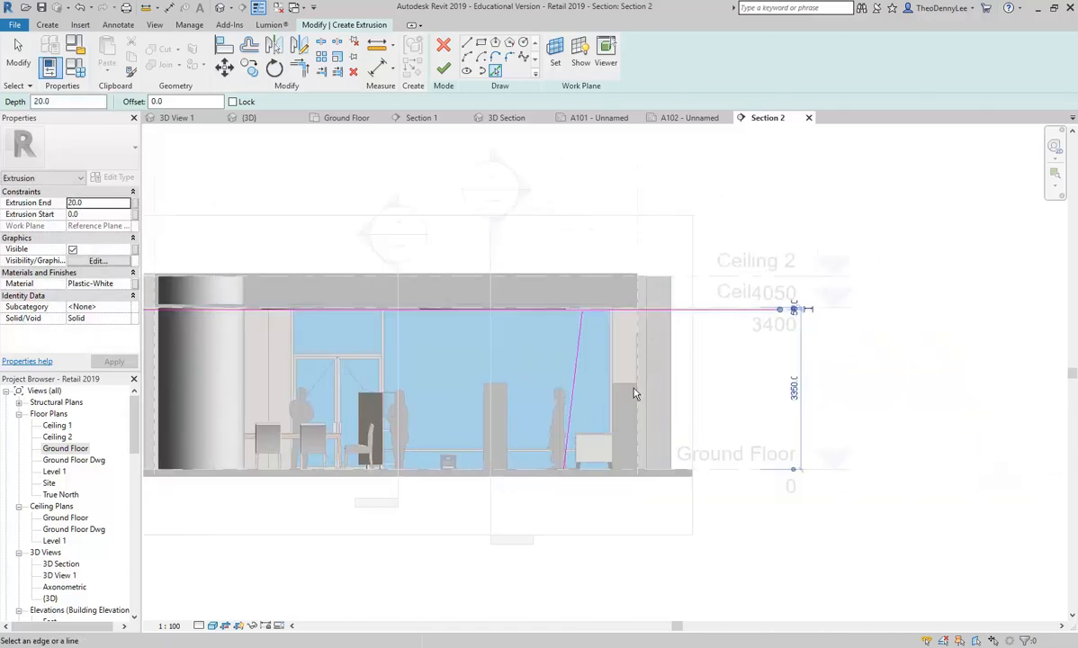
{"action": "scroll", "coordinate": [627, 401], "scroll_direction": "up", "scroll_amount": 6}
{"action": "middle_click_drag", "start_coordinate": [534, 479], "coordinate": [562, 447]}
{"action": "scroll", "coordinate": [551, 461], "scroll_direction": "up", "scroll_amount": 4}
{"action": "right_click", "coordinate": [543, 322]}
{"action": "left_click", "coordinate": [574, 326]}
{"action": "scroll", "coordinate": [430, 555], "scroll_direction": "up", "scroll_amount": 1}
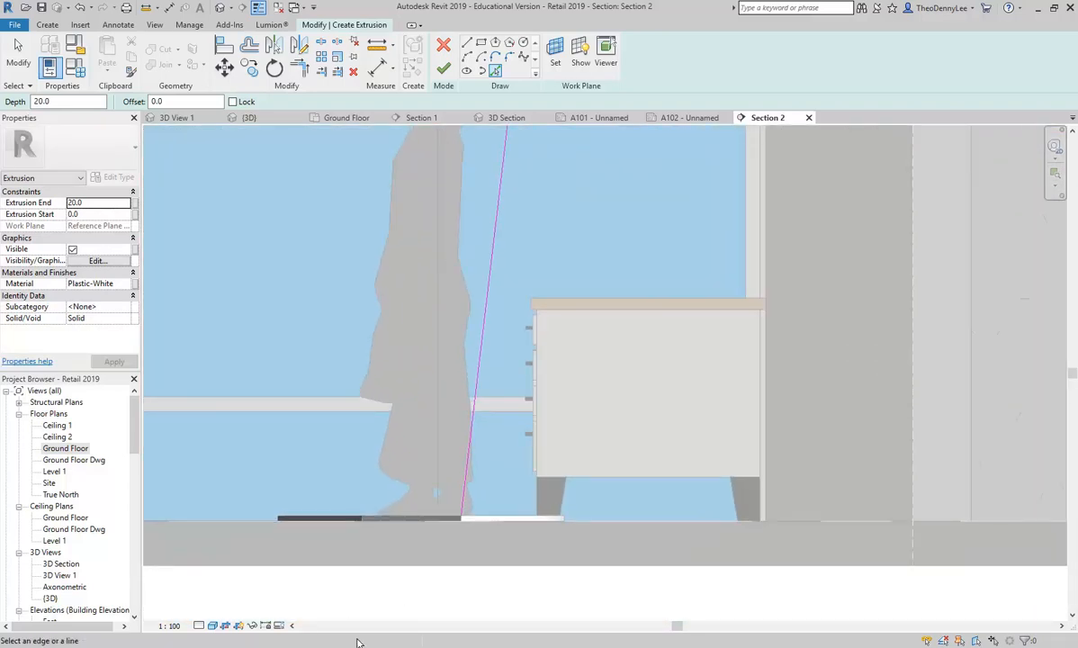
{"action": "key", "text": "alt+Tab"}
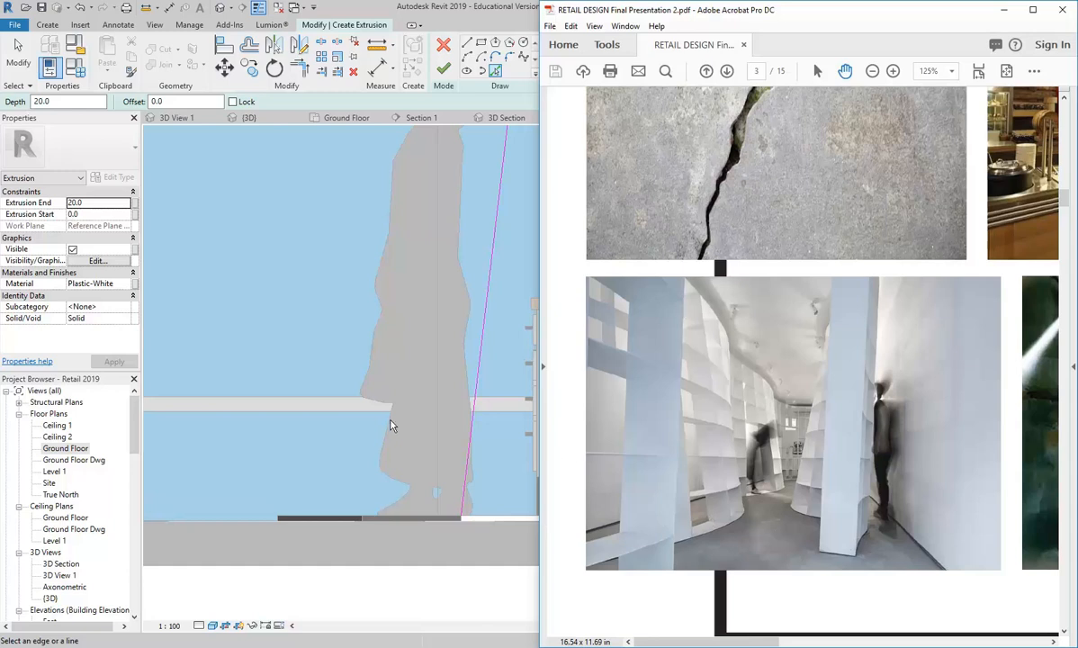
{"action": "left_click", "coordinate": [367, 398]}
Copy the sloping line horizontally from its foot at the shelf's top edge to just past the shelf's far end.
{"action": "right_click", "coordinate": [427, 337]}
{"action": "left_click", "coordinate": [436, 340]}
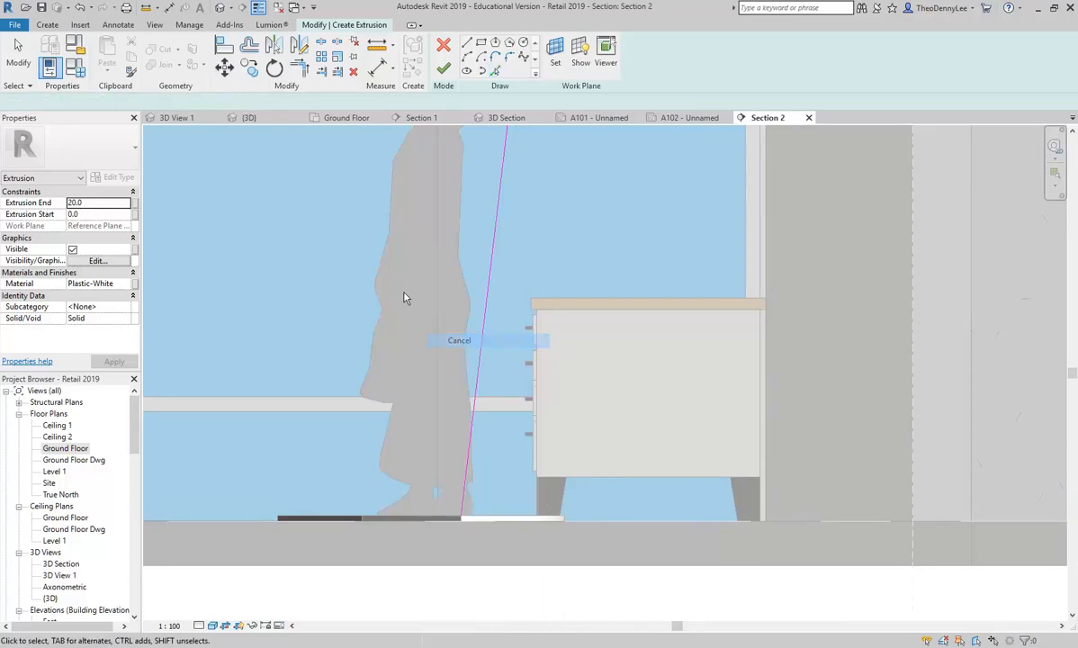
{"action": "right_click", "coordinate": [413, 291]}
{"action": "left_click", "coordinate": [425, 298]}
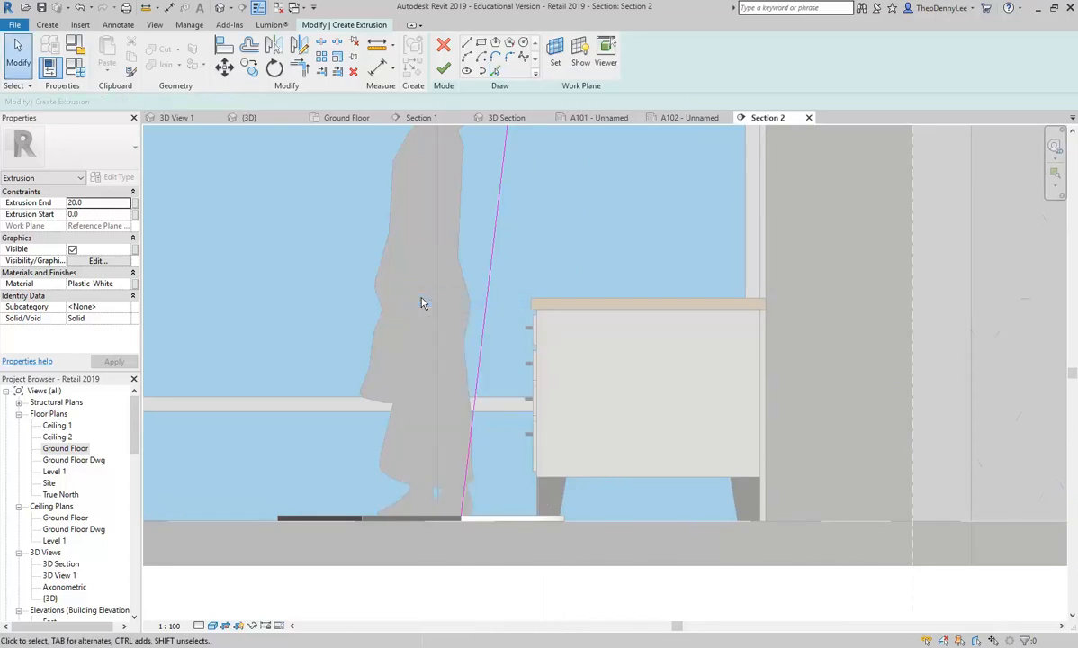
{"action": "left_click", "coordinate": [477, 406]}
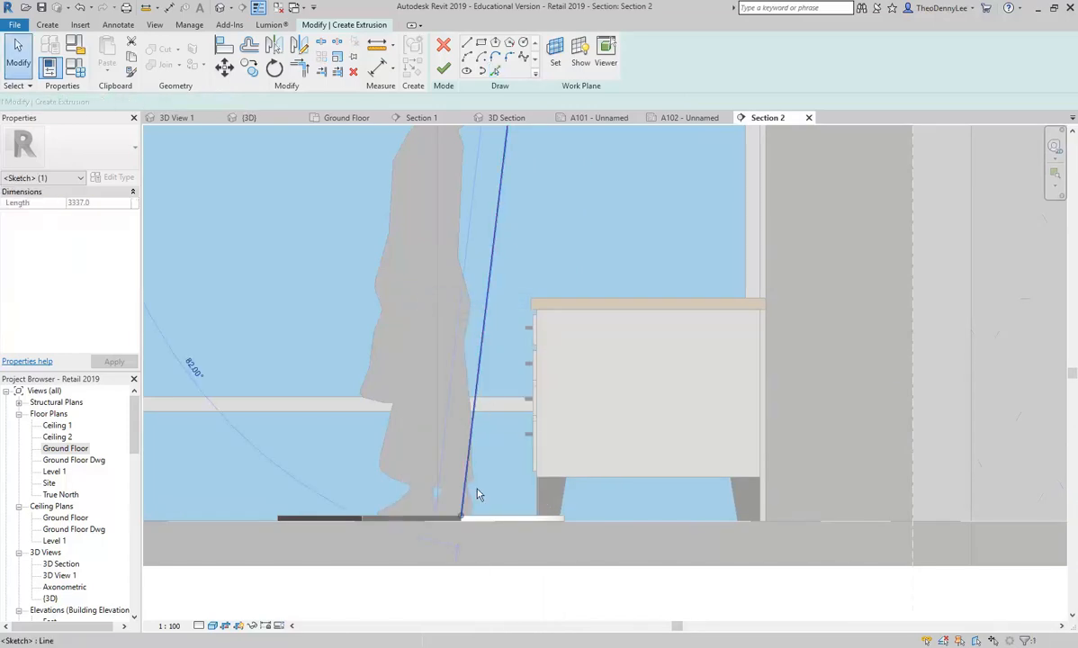
{"action": "left_click", "coordinate": [249, 67]}
{"action": "scroll", "coordinate": [475, 526], "scroll_direction": "up", "scroll_amount": 5}
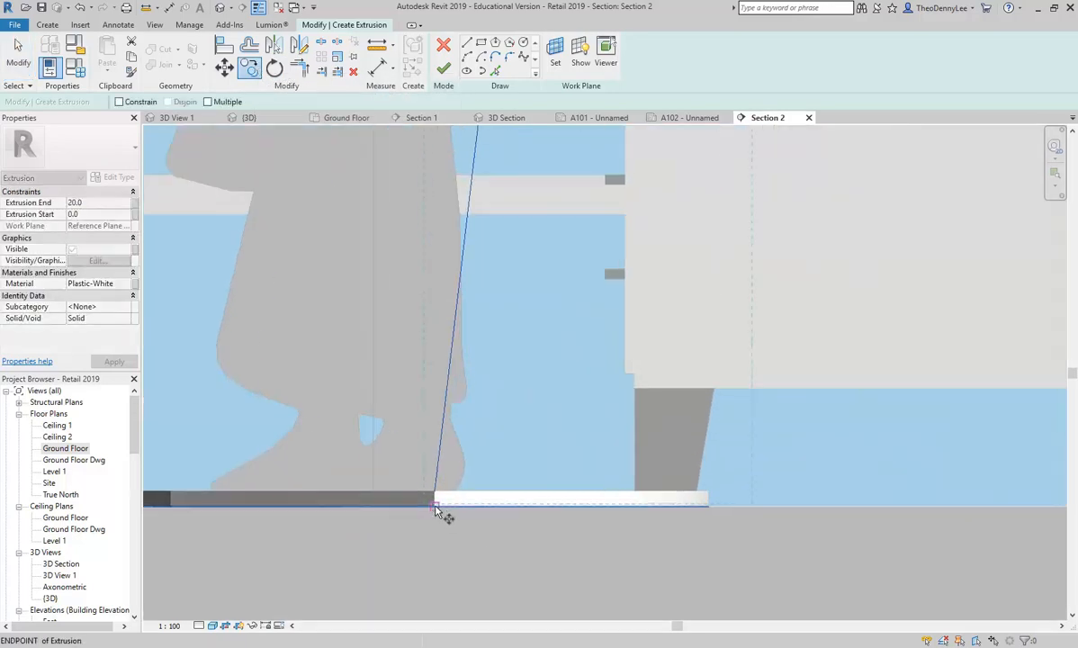
{"action": "left_click", "coordinate": [435, 496]}
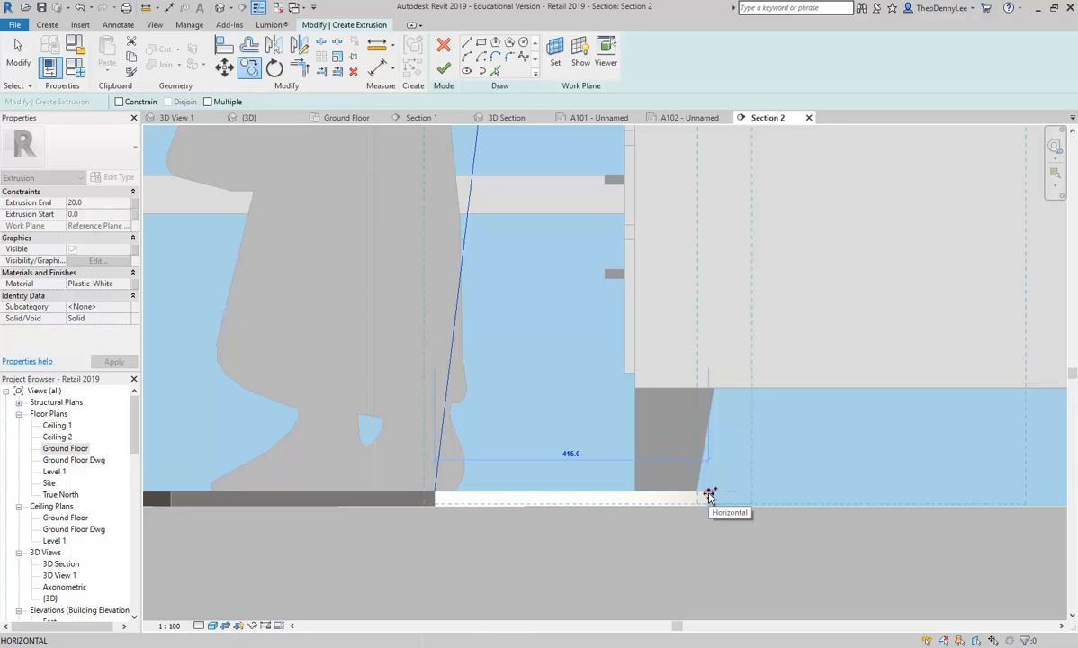
{"action": "scroll", "coordinate": [710, 496], "scroll_direction": "up", "scroll_amount": 3}
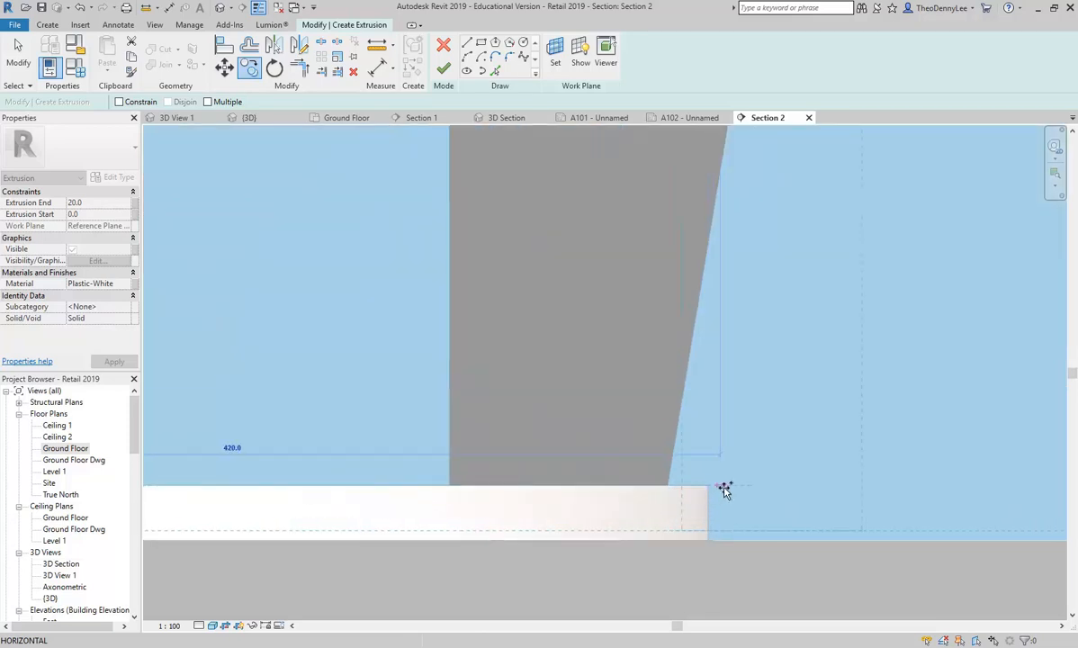
{"action": "left_click", "coordinate": [744, 488]}
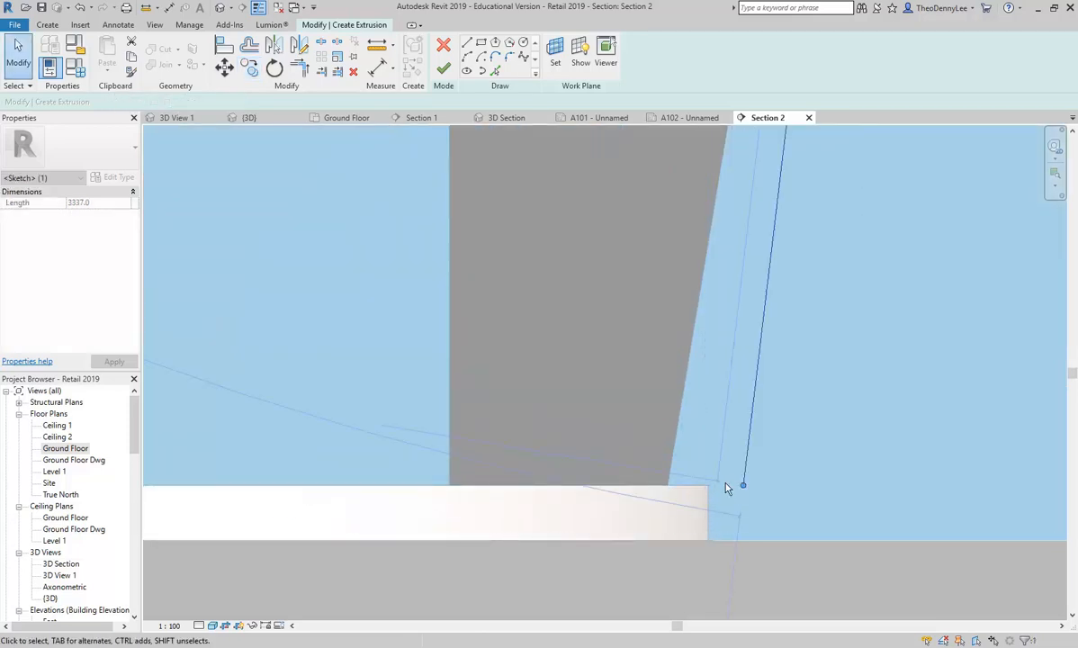
Nudge the original sloping line slightly left, outside the shelf's near edge, and check it against the reference photo in Acrobat.
{"action": "scroll", "coordinate": [605, 317], "scroll_direction": "down", "scroll_amount": 4}
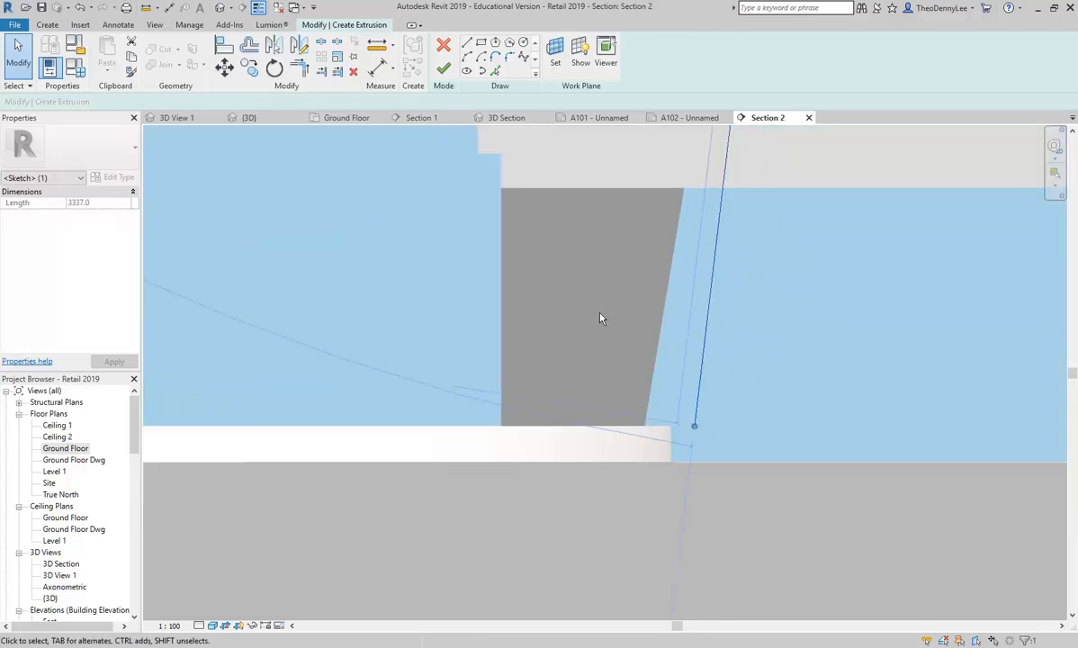
{"action": "mouse_move", "coordinate": [457, 322]}
{"action": "middle_mouse_down"}
{"action": "mouse_move", "coordinate": [497, 422]}
{"action": "mouse_move", "coordinate": [474, 426]}
{"action": "middle_mouse_up"}
{"action": "scroll", "coordinate": [474, 426], "scroll_direction": "up", "scroll_amount": 4}
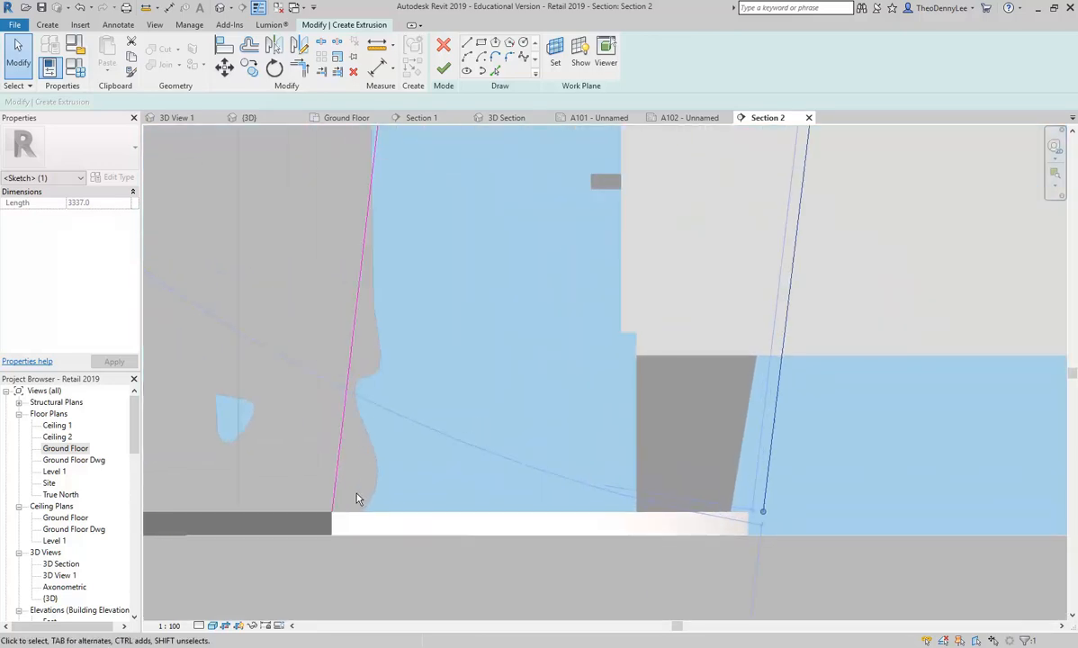
{"action": "scroll", "coordinate": [340, 504], "scroll_direction": "up", "scroll_amount": 1}
{"action": "middle_click_drag", "start_coordinate": [339, 503], "coordinate": [402, 474]}
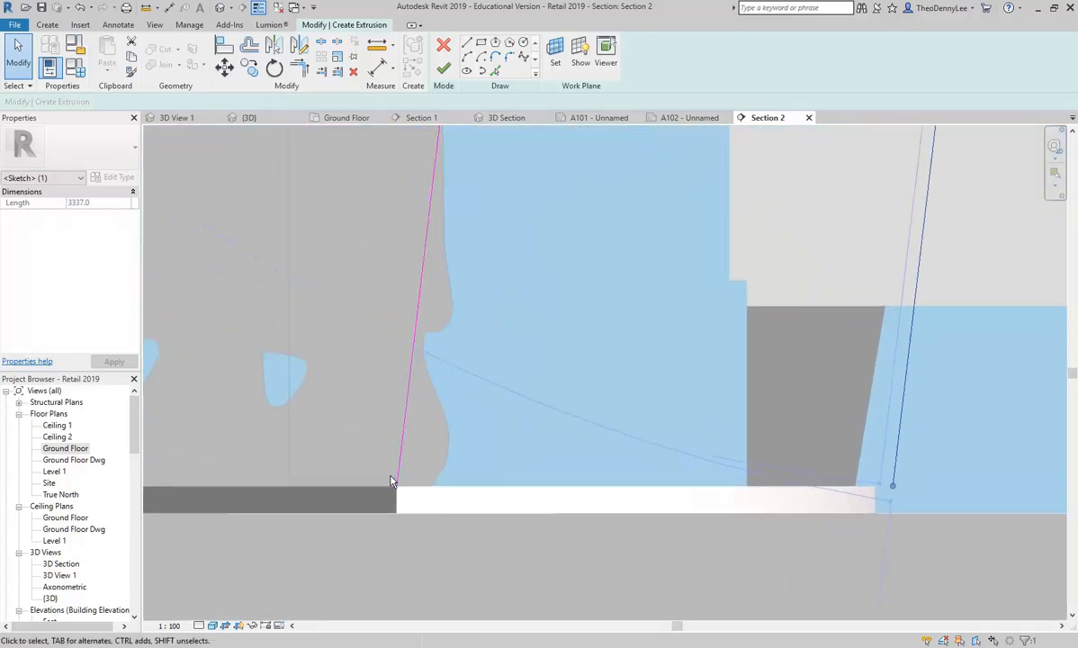
{"action": "left_click", "coordinate": [402, 475]}
{"action": "key", "text": "Left"}
{"action": "key", "text": "Left"}
{"action": "key", "text": "Left"}
{"action": "key", "text": "Left"}
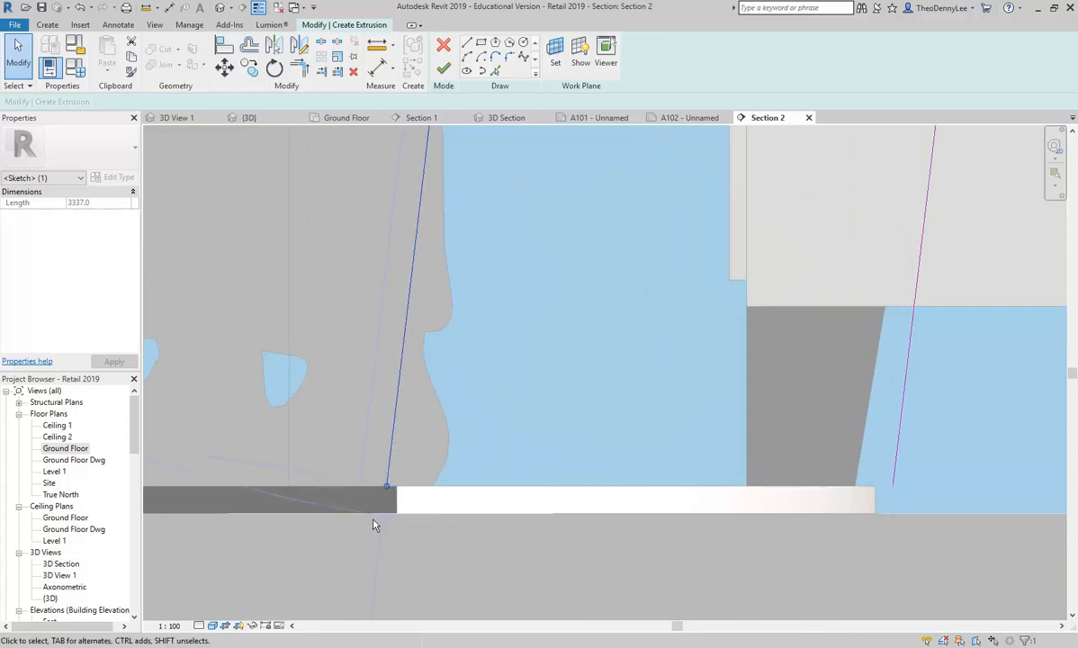
{"action": "scroll", "coordinate": [378, 493], "scroll_direction": "up", "scroll_amount": 4}
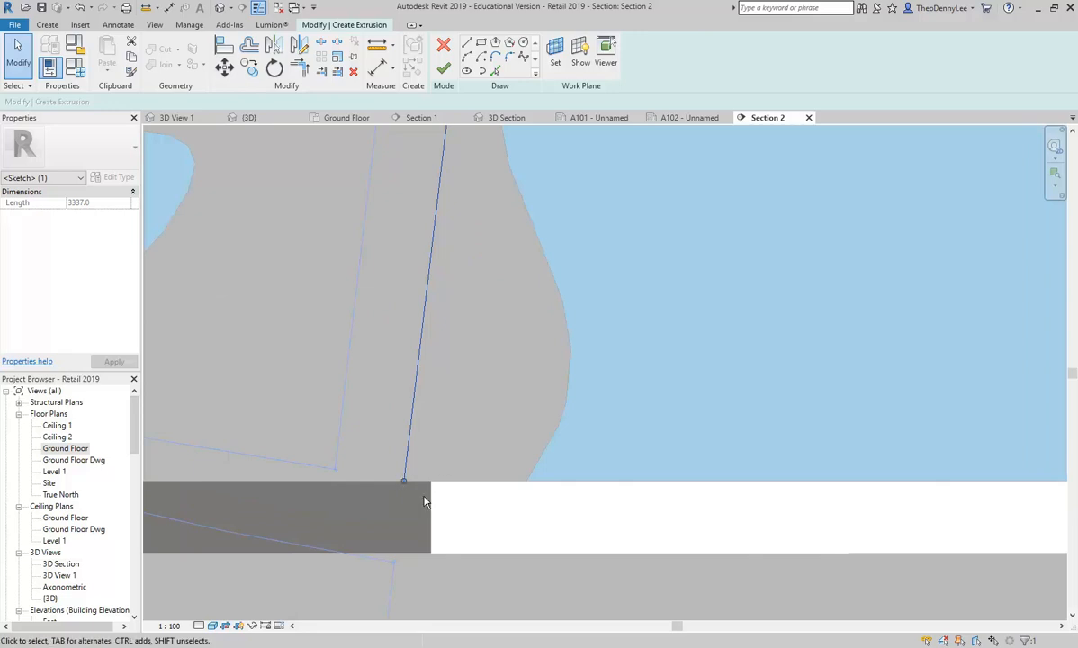
{"action": "left_click", "coordinate": [429, 646]}
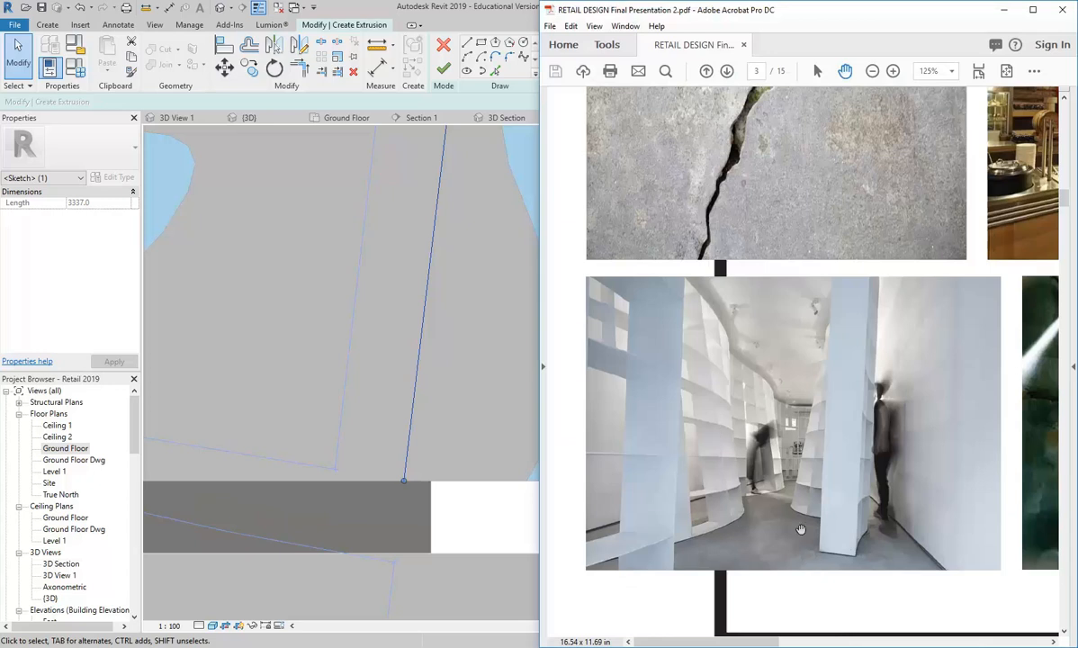
{"action": "left_click", "coordinate": [1005, 12]}
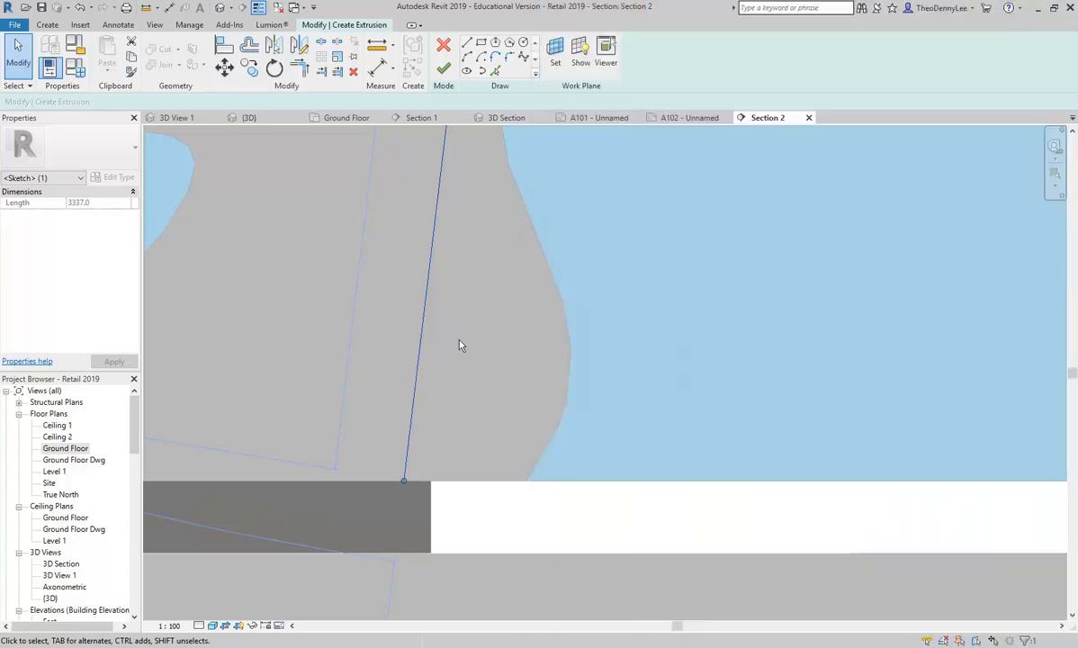
Pick the shelf's underside at floor level as a sketch line and trim it to the feet of both sloping lines.
{"action": "scroll", "coordinate": [417, 346], "scroll_direction": "down", "scroll_amount": 2}
{"action": "middle_click_drag", "start_coordinate": [461, 352], "coordinate": [375, 389]}
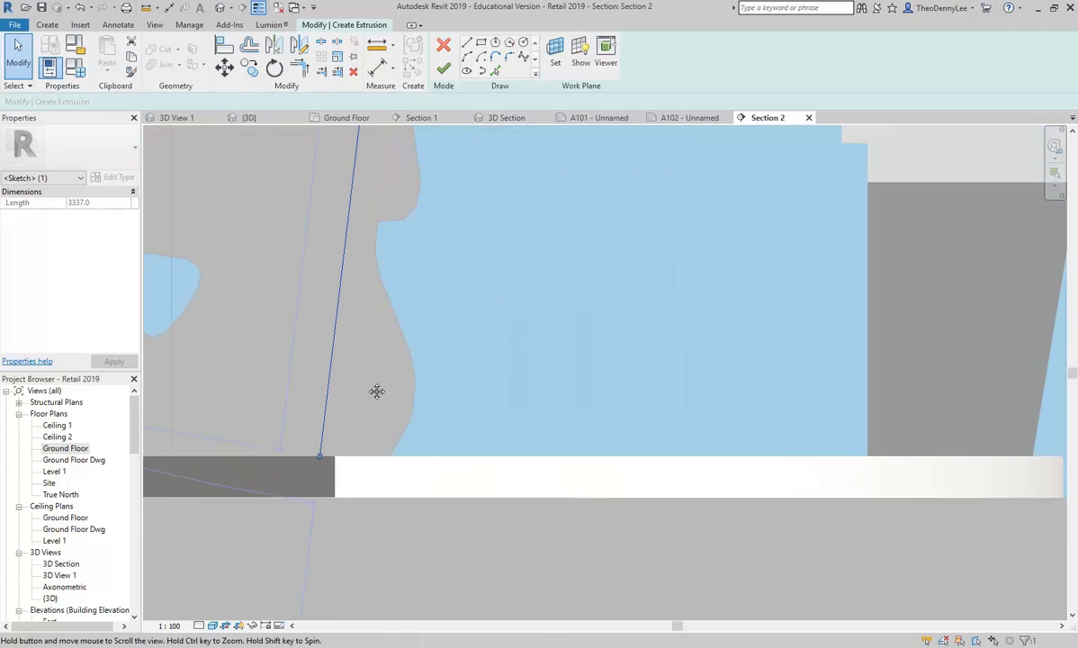
{"action": "left_click", "coordinate": [495, 71]}
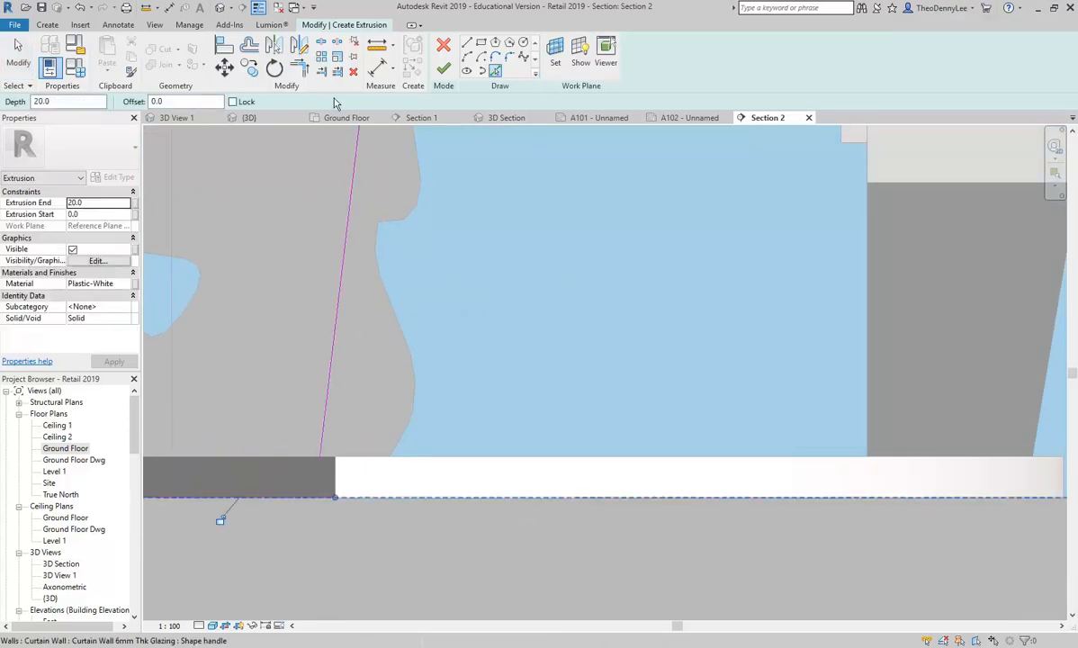
{"action": "left_click", "coordinate": [300, 68]}
{"action": "left_click", "coordinate": [327, 432]}
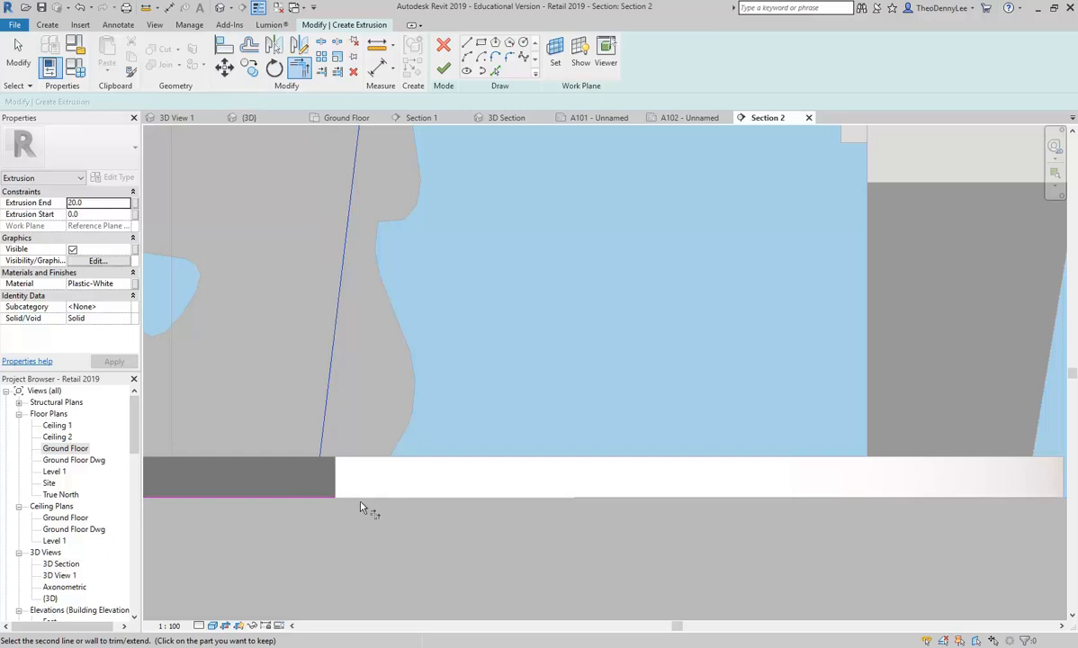
{"action": "left_click", "coordinate": [334, 500]}
{"action": "scroll", "coordinate": [576, 531], "scroll_direction": "down", "scroll_amount": 1}
{"action": "mouse_move", "coordinate": [576, 530]}
{"action": "middle_mouse_down"}
{"action": "mouse_move", "coordinate": [598, 538]}
{"action": "mouse_move", "coordinate": [619, 483]}
{"action": "middle_mouse_up"}
{"action": "left_click", "coordinate": [619, 484]}
Trim the ceiling line to the upper ends of both sloping lines, closing the leaning four-sided profile.
{"action": "scroll", "coordinate": [592, 393], "scroll_direction": "up", "scroll_amount": 3}
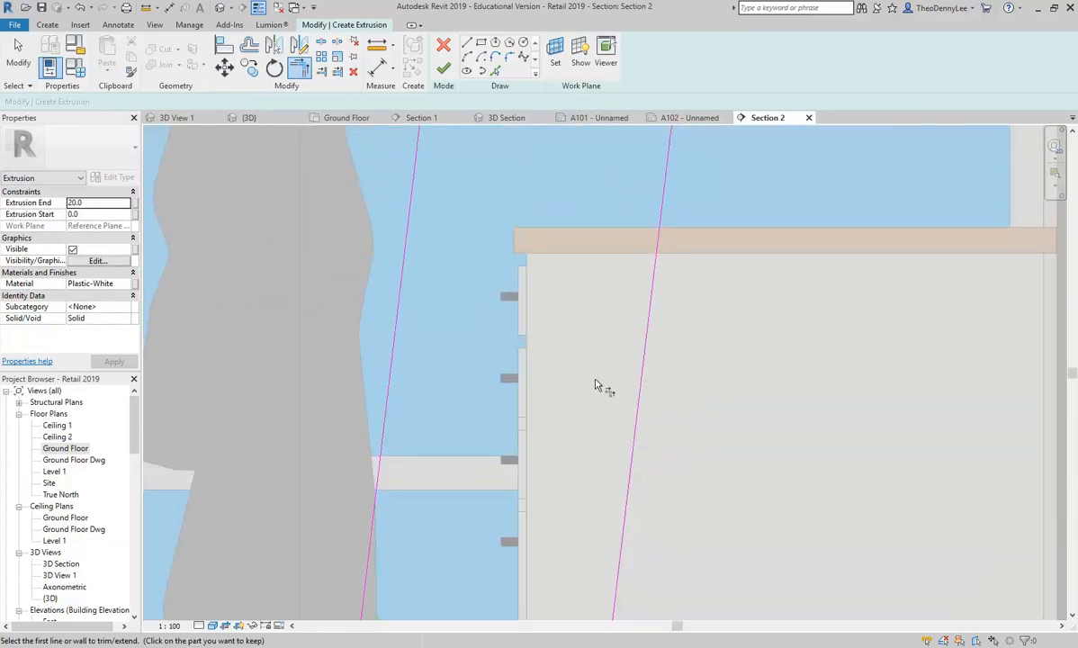
{"action": "scroll", "coordinate": [595, 386], "scroll_direction": "down", "scroll_amount": 2}
{"action": "middle_click_drag", "start_coordinate": [612, 217], "coordinate": [601, 325]}
{"action": "scroll", "coordinate": [601, 325], "scroll_direction": "down", "scroll_amount": 1}
{"action": "mouse_move", "coordinate": [615, 144]}
{"action": "middle_mouse_down"}
{"action": "mouse_move", "coordinate": [577, 375]}
{"action": "mouse_move", "coordinate": [542, 438]}
{"action": "middle_mouse_up"}
{"action": "scroll", "coordinate": [577, 376], "scroll_direction": "down", "scroll_amount": 1}
{"action": "left_click", "coordinate": [554, 470]}
{"action": "left_click", "coordinate": [581, 493]}
{"action": "left_click", "coordinate": [569, 467]}
{"action": "left_click", "coordinate": [520, 512]}
{"action": "scroll", "coordinate": [419, 474], "scroll_direction": "down", "scroll_amount": 2}
{"action": "middle_click_drag", "start_coordinate": [418, 474], "coordinate": [439, 402]}
{"action": "scroll", "coordinate": [373, 355], "scroll_direction": "up", "scroll_amount": 2}
{"action": "right_click", "coordinate": [416, 348]}
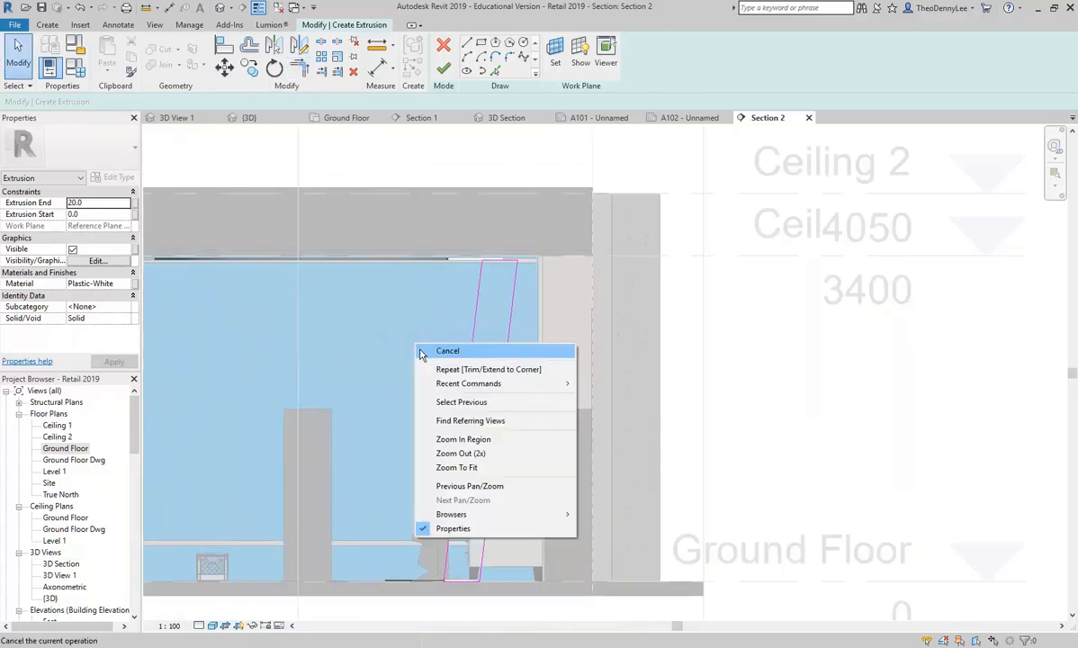
{"action": "left_click", "coordinate": [447, 351]}
{"action": "middle_click_drag", "start_coordinate": [452, 440], "coordinate": [419, 411]}
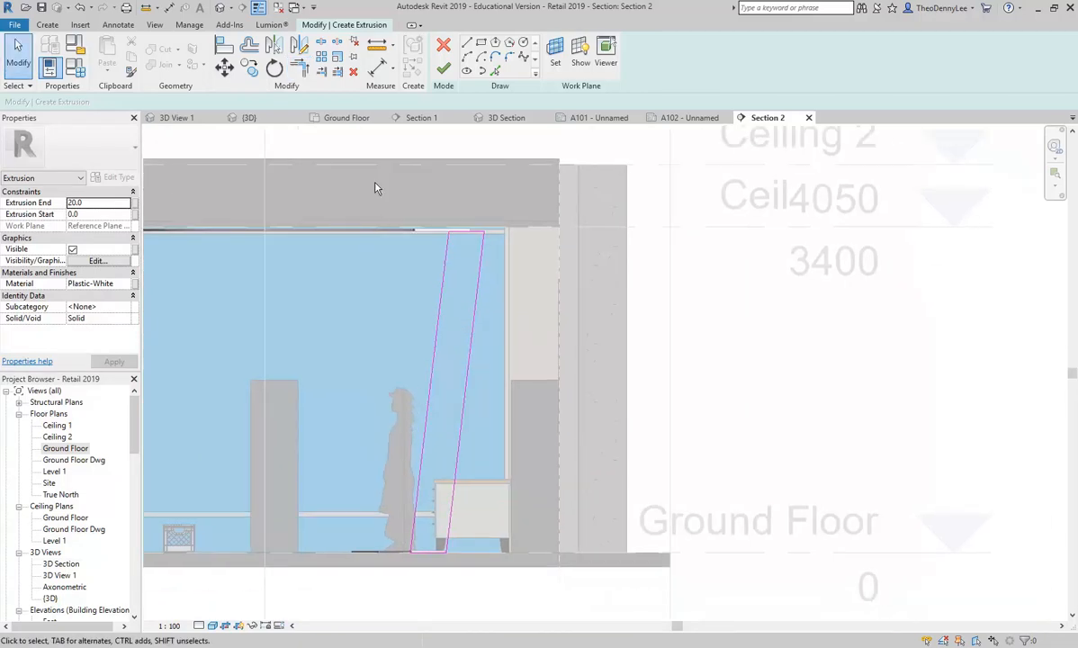
Copy the four profile lines to the clipboard and finish the 20 mm deep upright extrusion sketch.
{"action": "left_click_drag", "start_coordinate": [367, 211], "coordinate": [541, 593]}
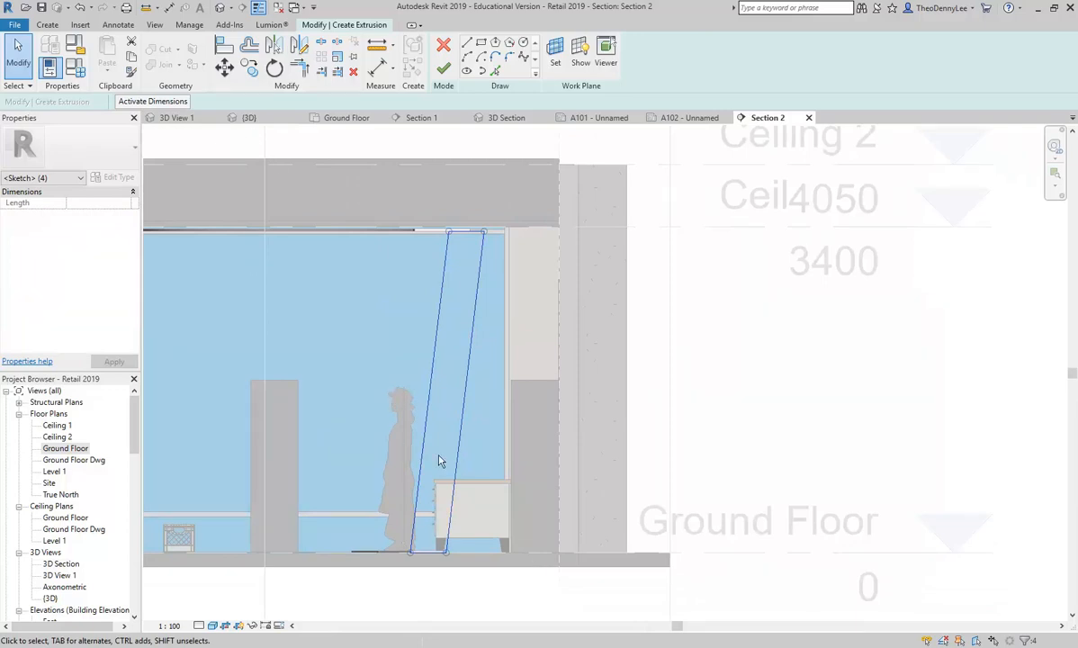
{"action": "left_click", "coordinate": [133, 59]}
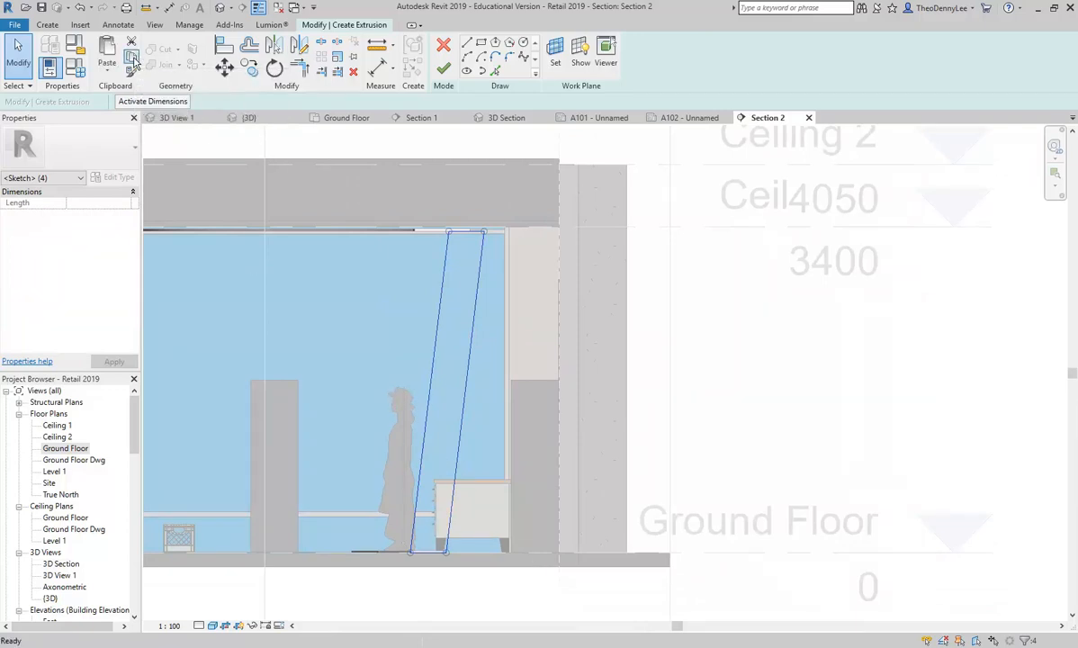
{"action": "left_click", "coordinate": [333, 298]}
{"action": "middle_click_drag", "start_coordinate": [334, 299], "coordinate": [367, 298]}
{"action": "scroll", "coordinate": [366, 298], "scroll_direction": "up", "scroll_amount": 1}
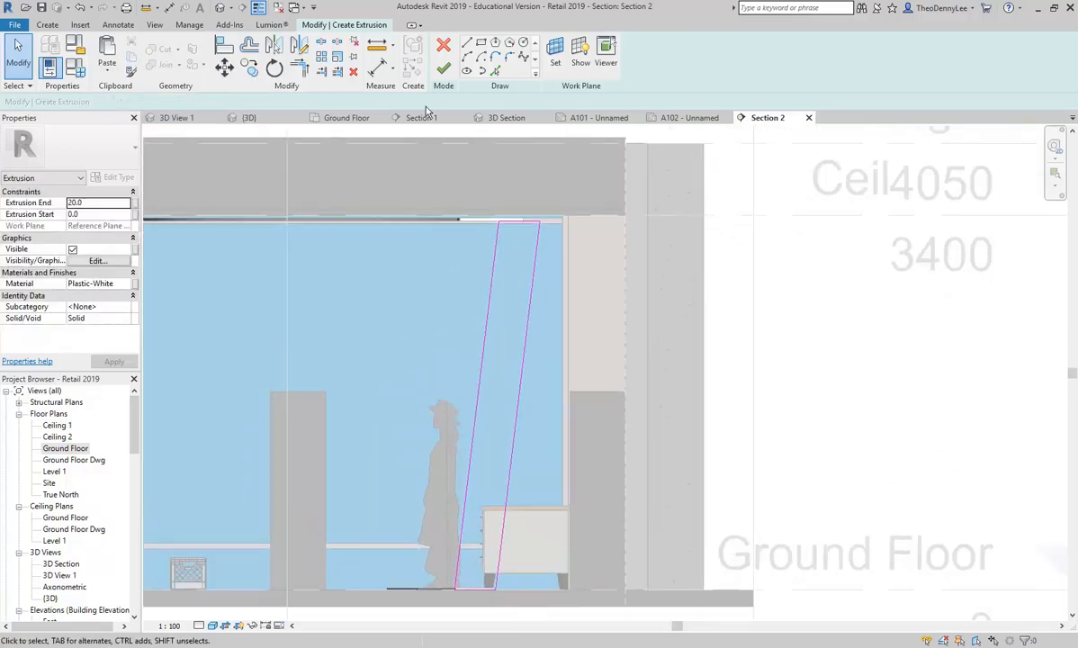
{"action": "left_click", "coordinate": [440, 67]}
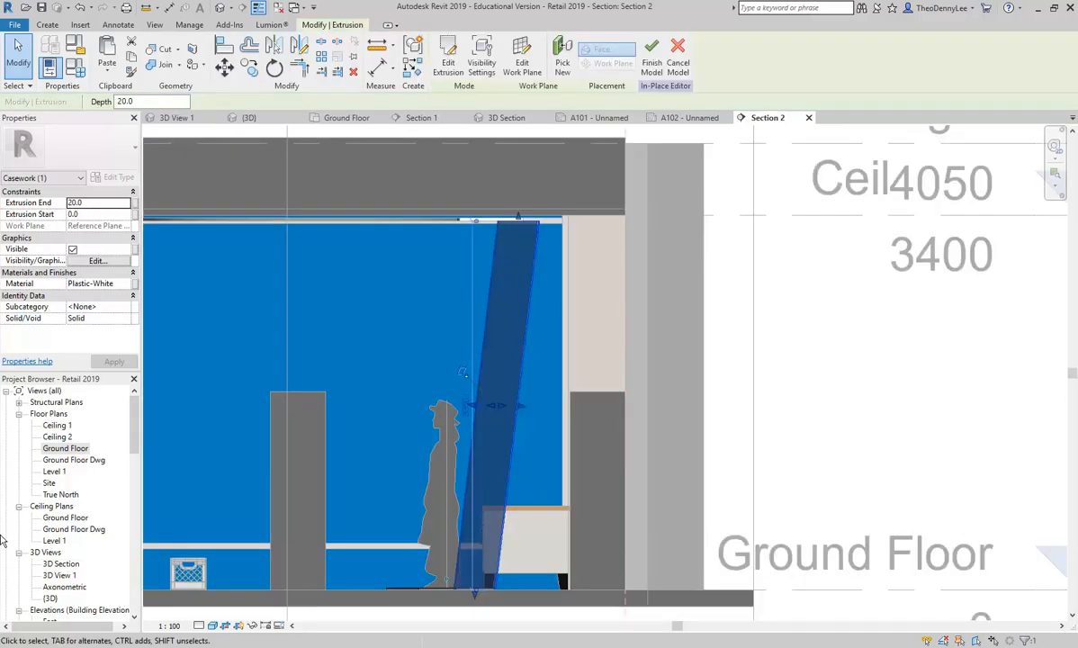
Examine in the 3D Section view how the foot of the sloping upright meets the end of the S-shaped shelf.
{"action": "double_click", "coordinate": [62, 564]}
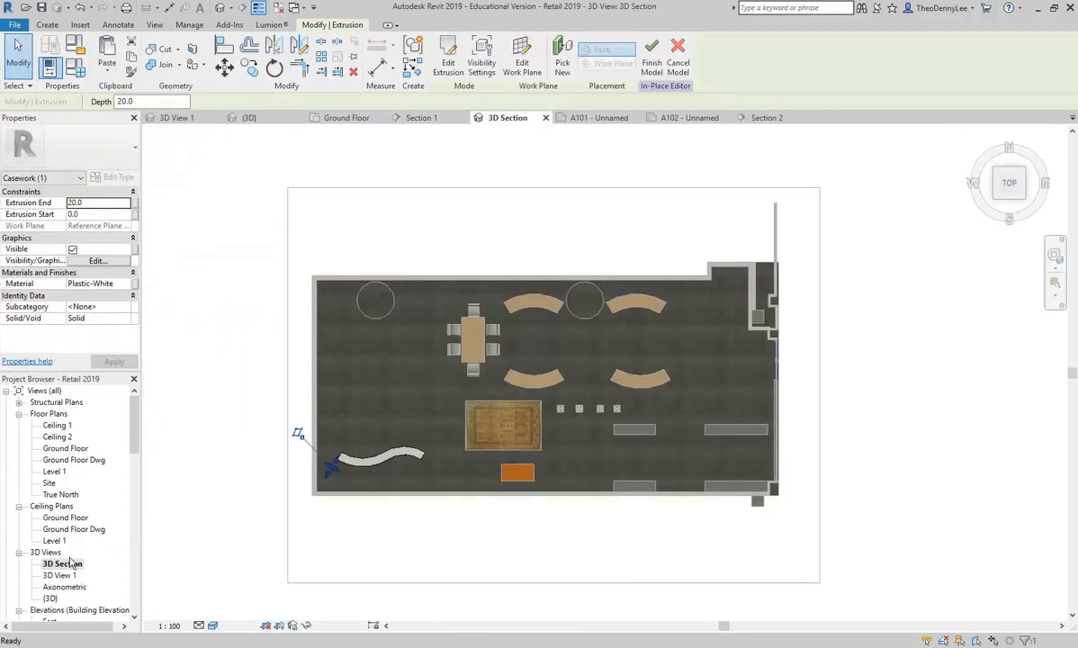
{"action": "middle_click_drag", "start_coordinate": [361, 423], "coordinate": [334, 458], "text": "shift"}
{"action": "middle_click_drag", "start_coordinate": [349, 334], "coordinate": [338, 325], "text": "shift"}
{"action": "middle_click_drag", "start_coordinate": [301, 569], "coordinate": [290, 528]}
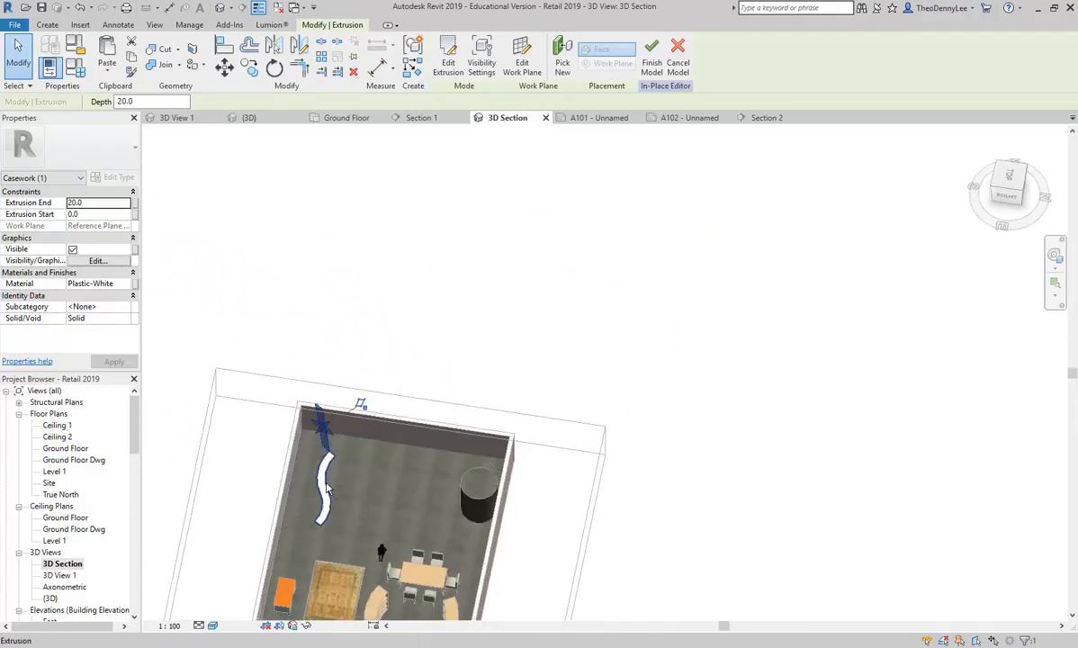
{"action": "scroll", "coordinate": [327, 488], "scroll_direction": "up", "scroll_amount": 5}
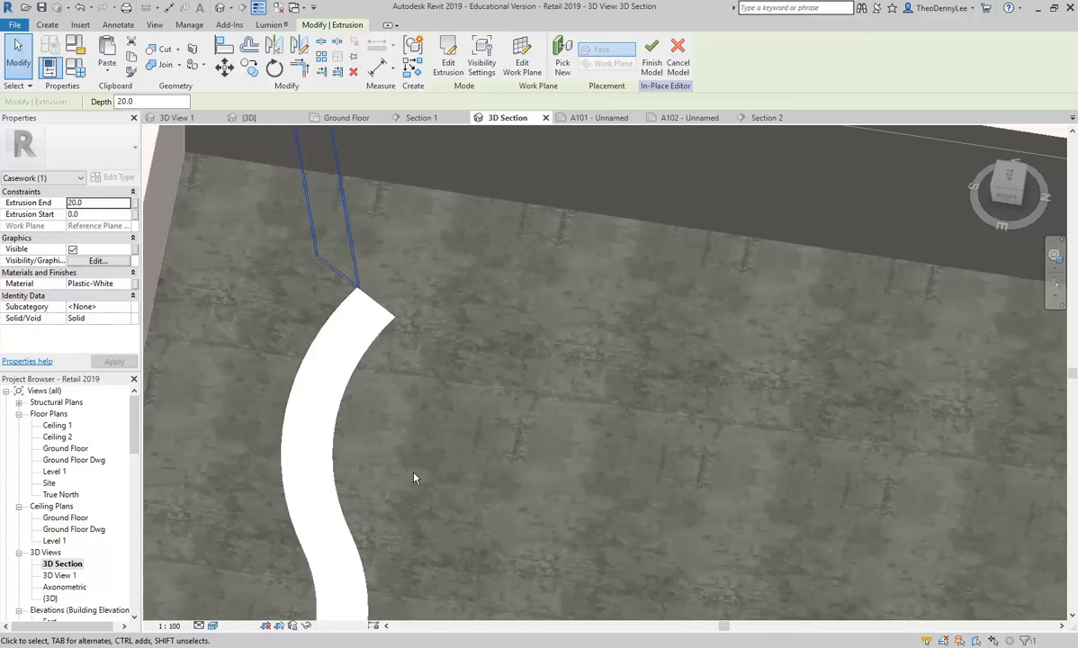
{"action": "scroll", "coordinate": [414, 477], "scroll_direction": "down", "scroll_amount": 5}
{"action": "middle_click_drag", "start_coordinate": [398, 428], "coordinate": [512, 233], "text": "shift"}
{"action": "scroll", "coordinate": [374, 360], "scroll_direction": "up", "scroll_amount": 5}
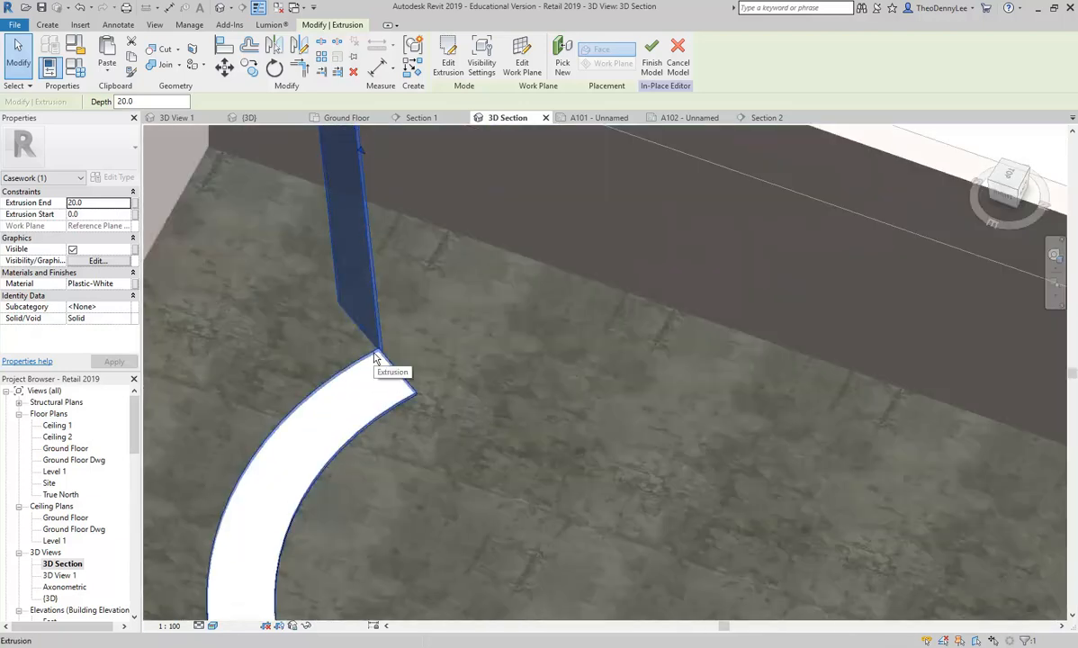
{"action": "scroll", "coordinate": [376, 358], "scroll_direction": "up", "scroll_amount": 3}
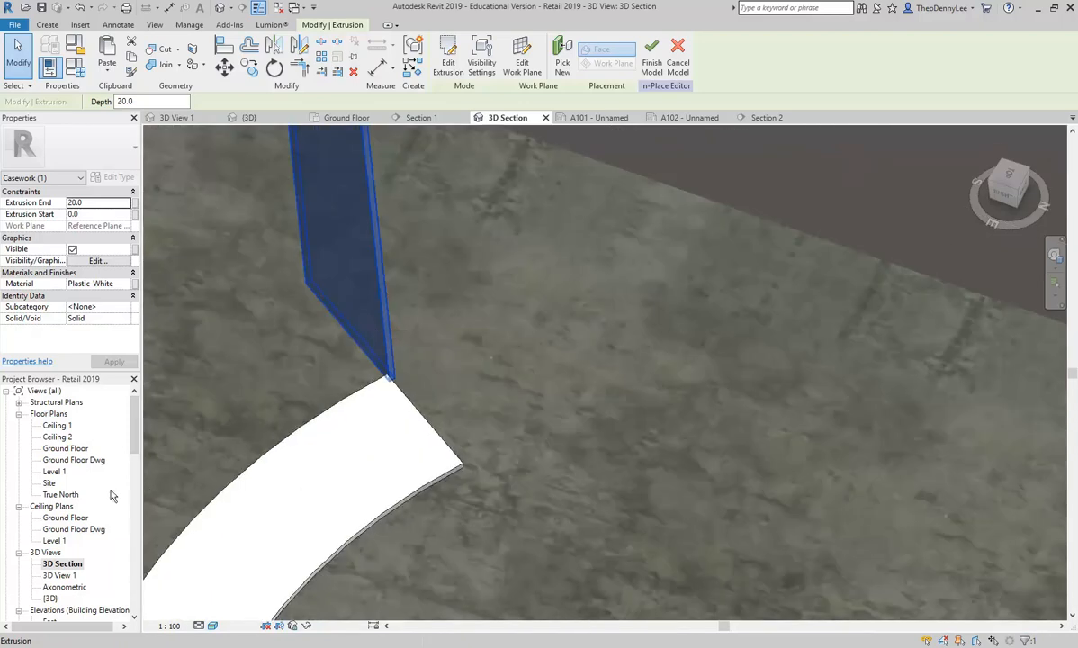
In the Section 2 view, move the leaning upright along the floor so its foot lines up with the end of the S-shaped shelf.
{"action": "left_click_drag", "start_coordinate": [133, 419], "coordinate": [140, 477]}
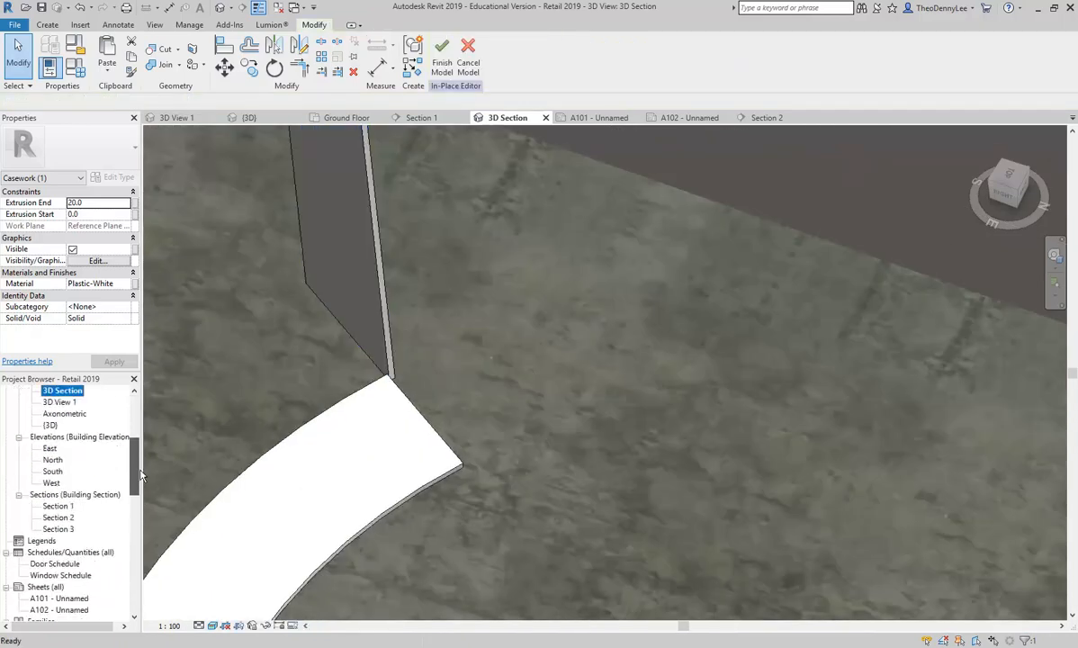
{"action": "double_click", "coordinate": [58, 518]}
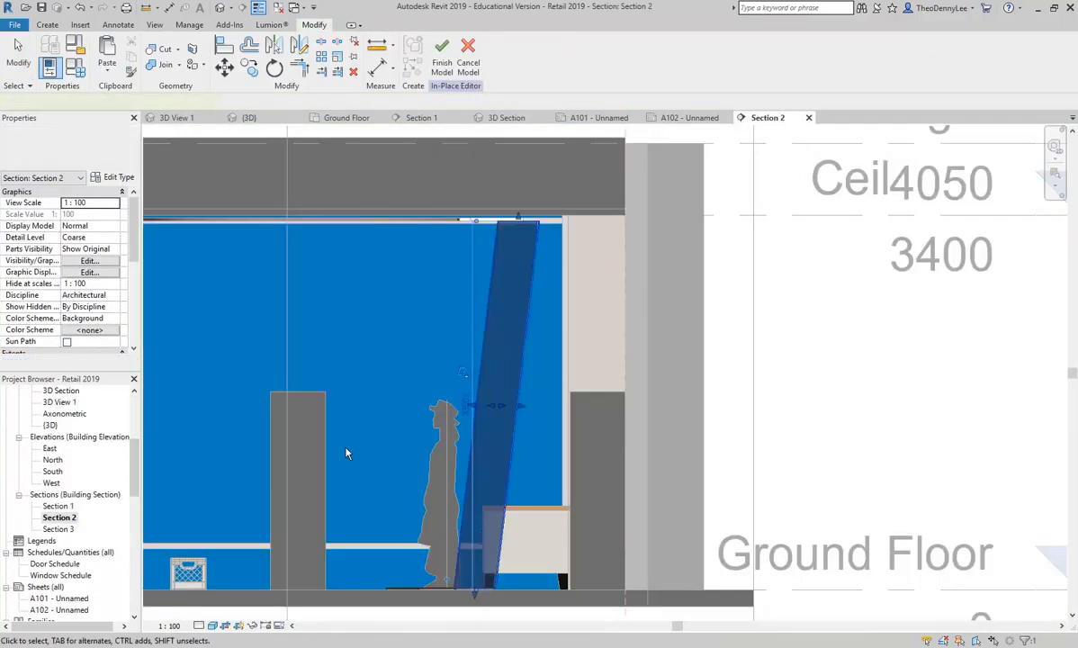
{"action": "scroll", "coordinate": [425, 537], "scroll_direction": "up", "scroll_amount": 4}
{"action": "scroll", "coordinate": [425, 537], "scroll_direction": "up", "scroll_amount": 3}
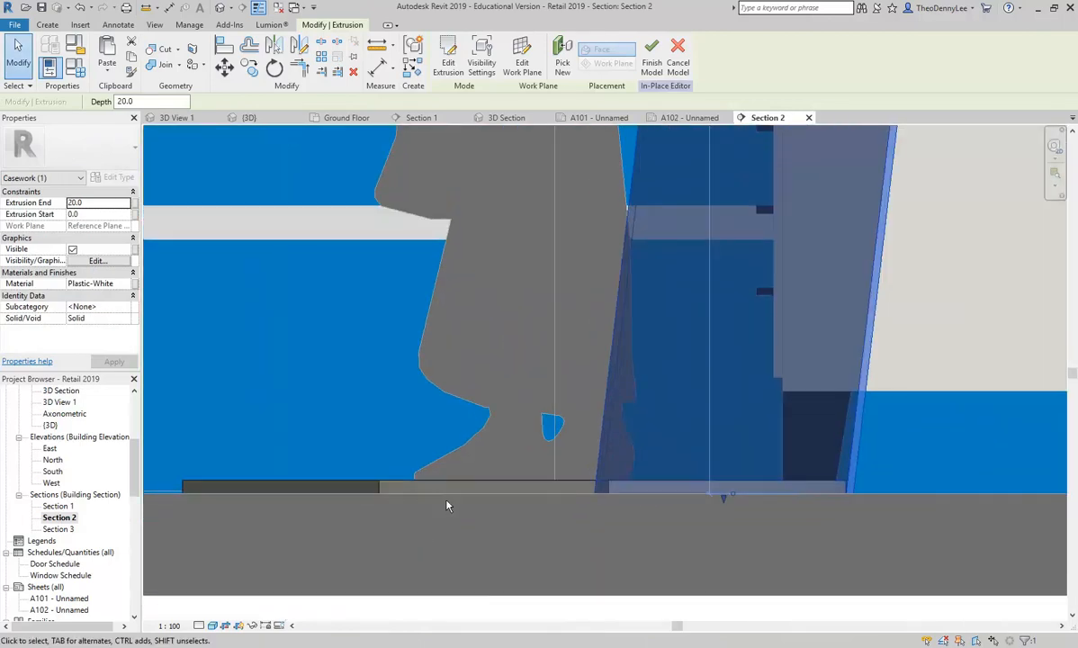
{"action": "scroll", "coordinate": [515, 486], "scroll_direction": "up", "scroll_amount": 2}
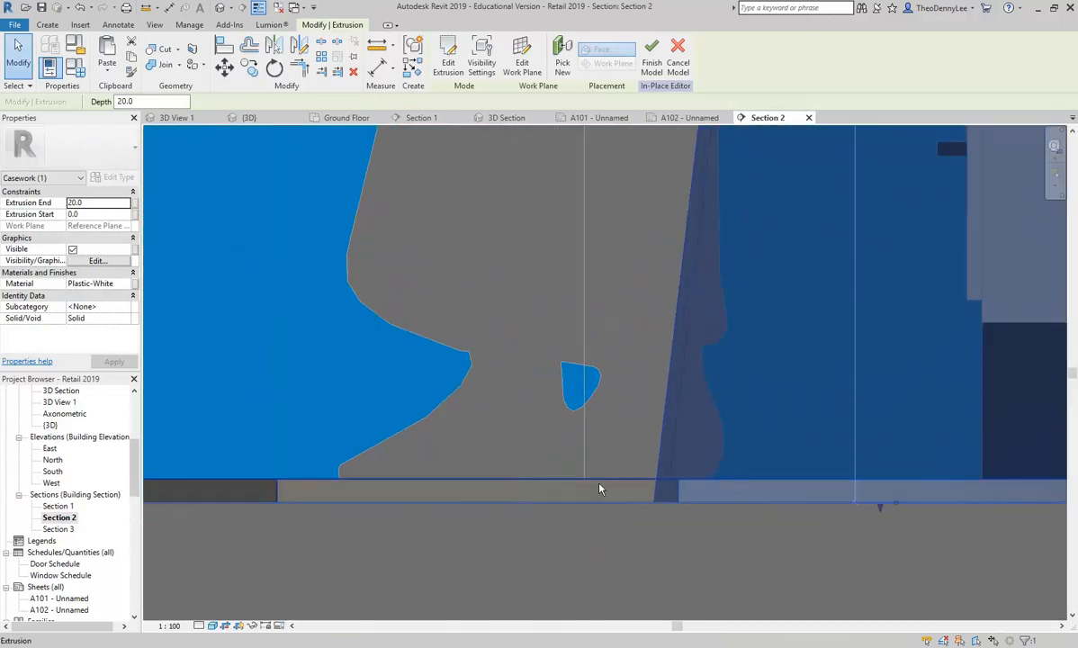
{"action": "left_click", "coordinate": [224, 66]}
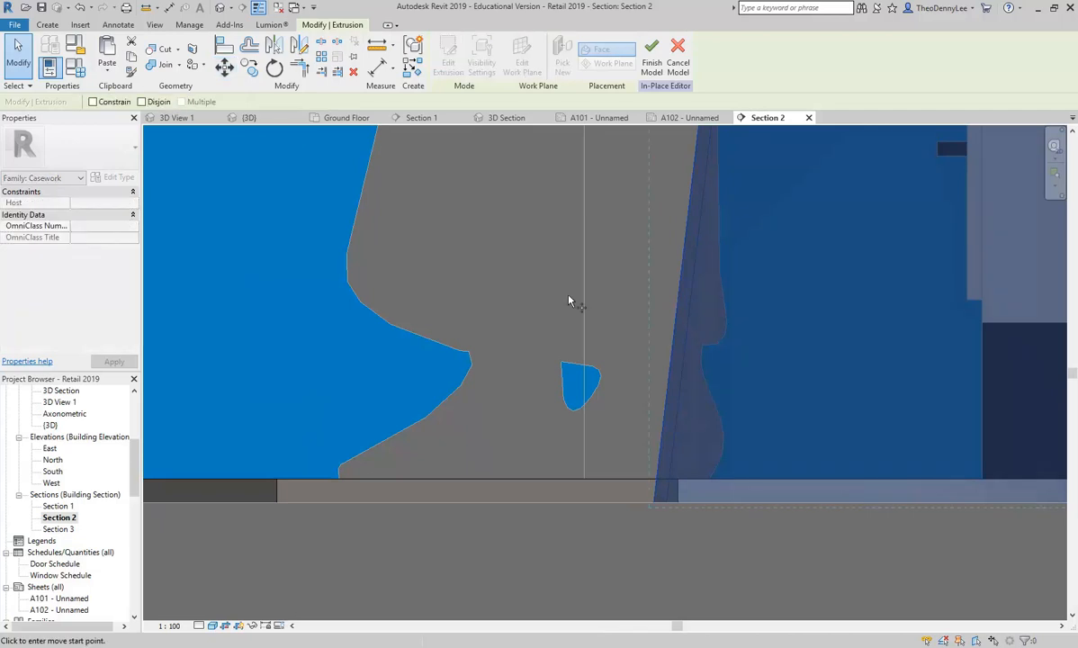
{"action": "left_click", "coordinate": [679, 485]}
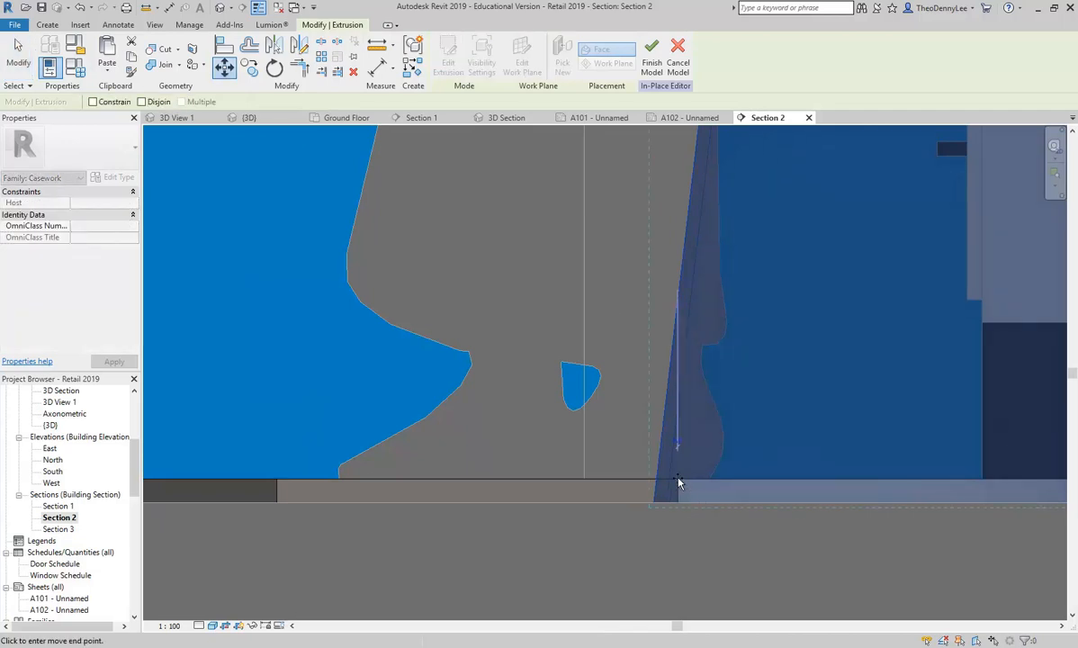
{"action": "left_click", "coordinate": [277, 483]}
{"action": "scroll", "coordinate": [334, 471], "scroll_direction": "down", "scroll_amount": 3}
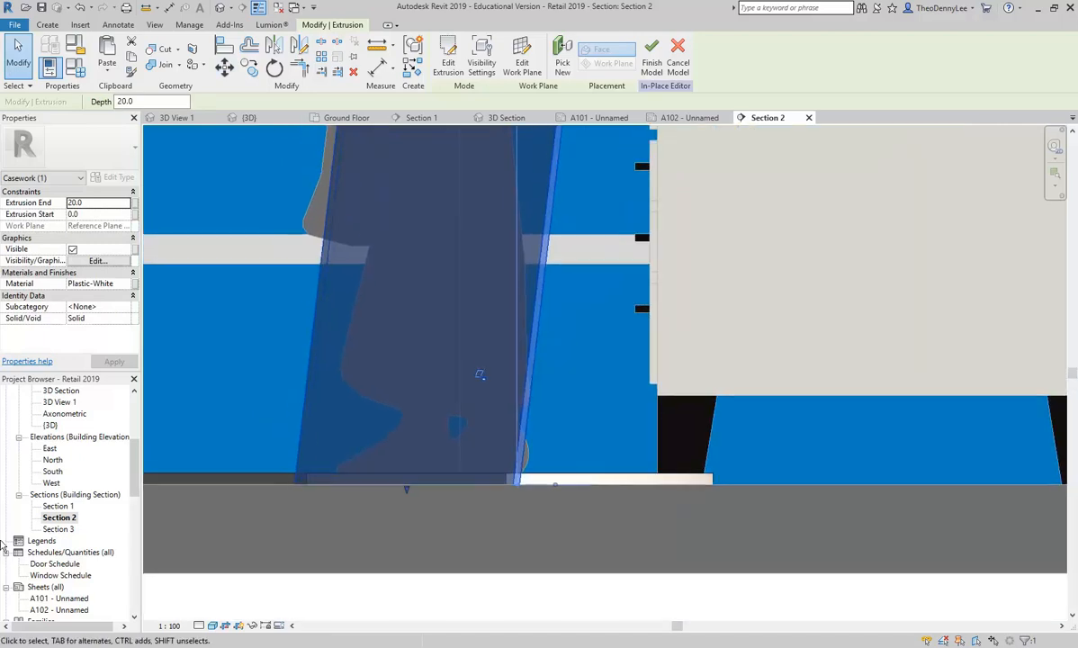
Examine in the 3D Section view how the moved upright sits on the end of the S-shaped shelf.
{"action": "left_click", "coordinate": [551, 433]}
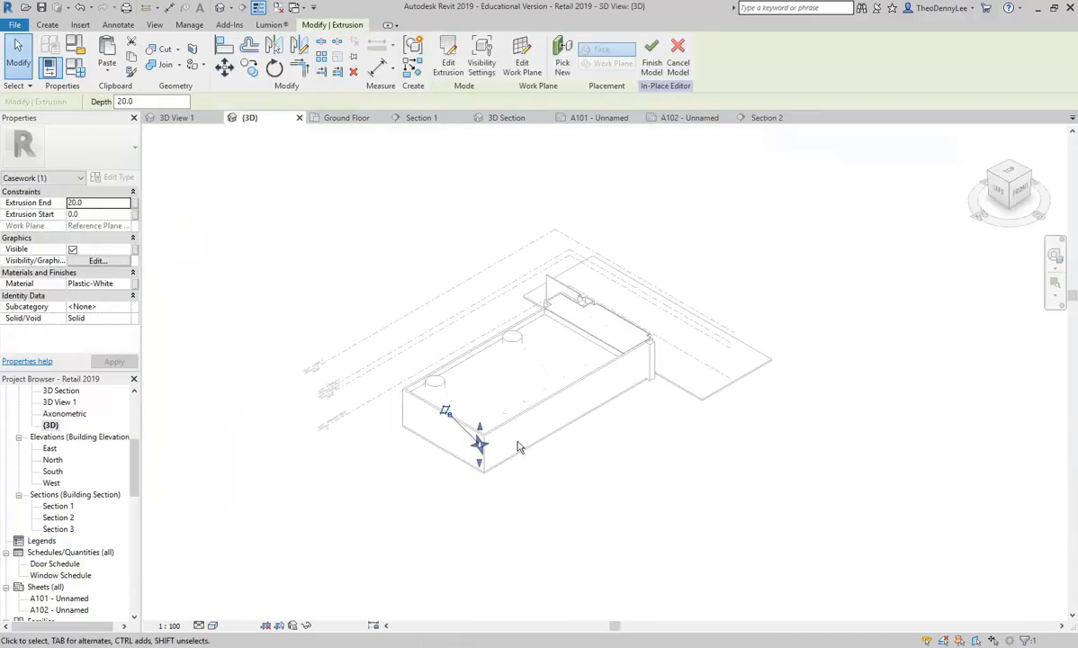
{"action": "left_click", "coordinate": [56, 414]}
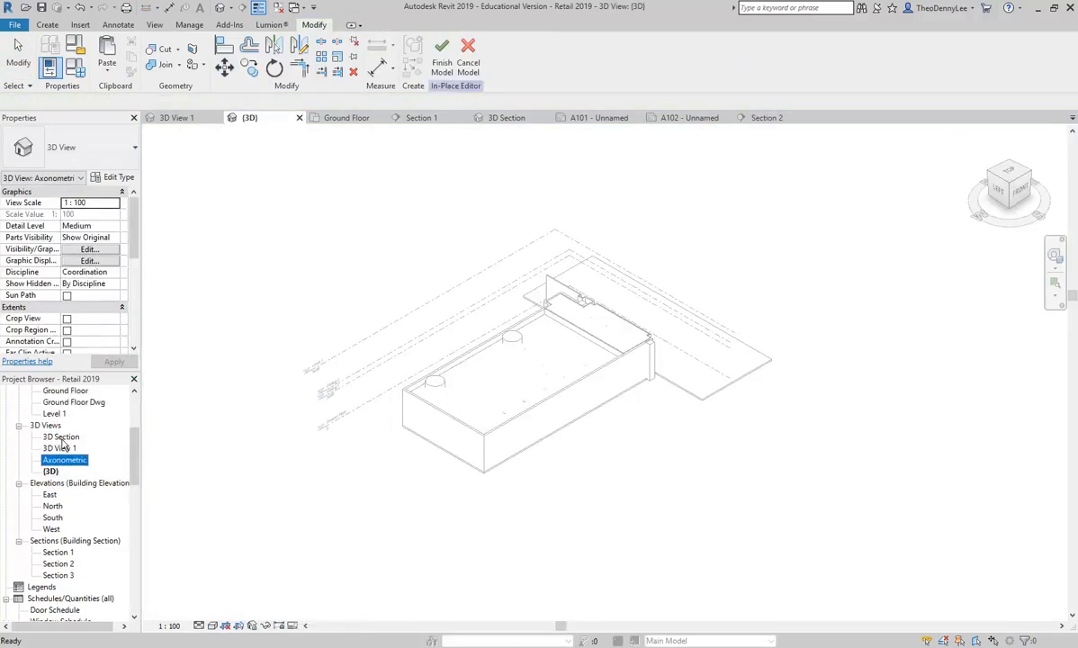
{"action": "double_click", "coordinate": [61, 438]}
{"action": "left_click", "coordinate": [455, 402]}
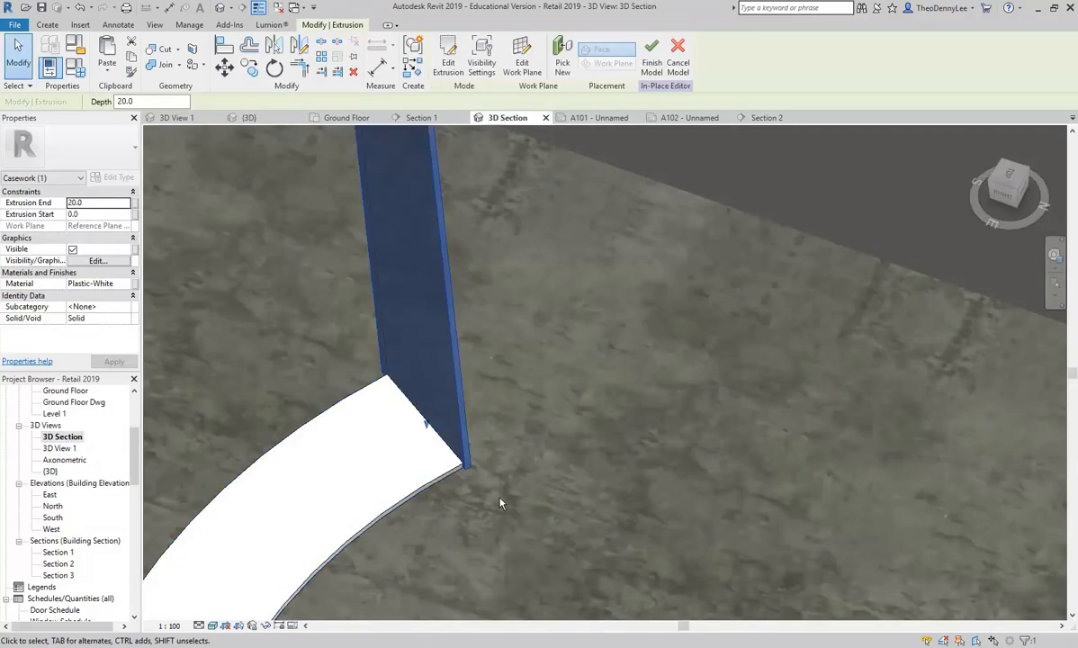
{"action": "scroll", "coordinate": [500, 504], "scroll_direction": "down", "scroll_amount": 3}
{"action": "key", "text": "Escape"}
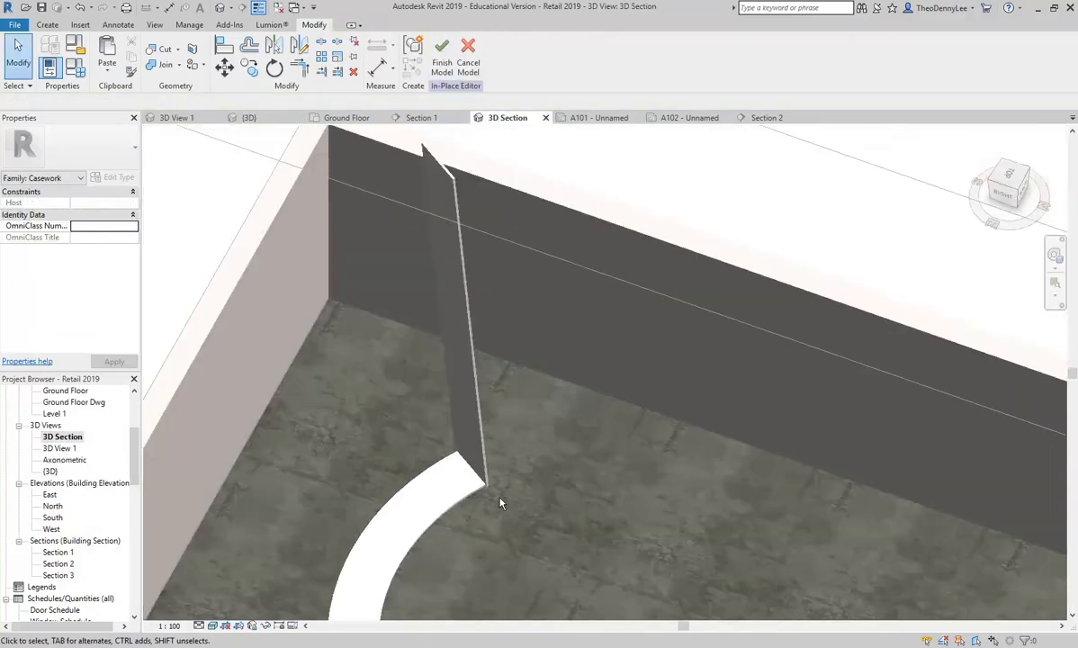
{"action": "middle_click_drag", "start_coordinate": [489, 501], "coordinate": [496, 452], "text": "shift"}
{"action": "scroll", "coordinate": [495, 453], "scroll_direction": "up", "scroll_amount": 2}
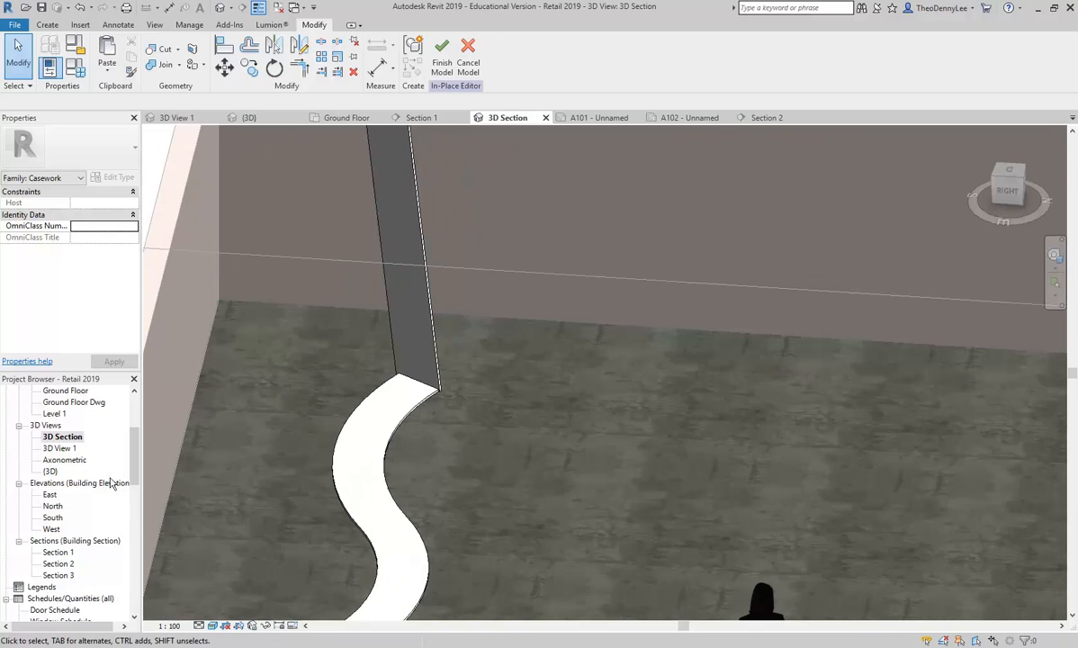
Start a second extrusion in the Section 2 view on the reference plane Shelf-Middle.
{"action": "double_click", "coordinate": [59, 564]}
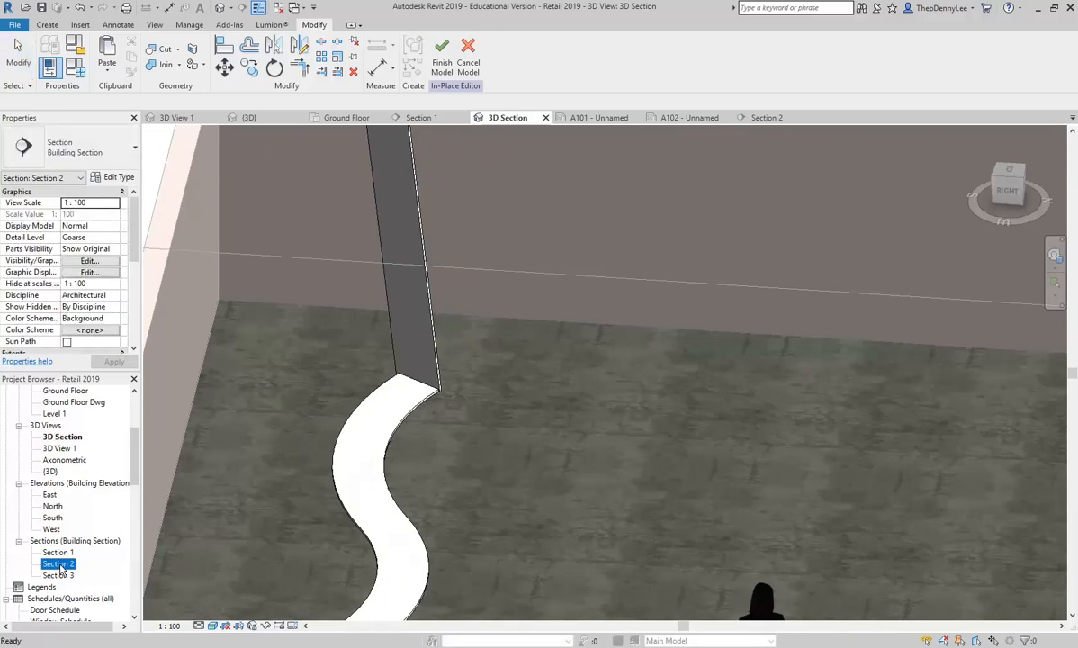
{"action": "scroll", "coordinate": [475, 442], "scroll_direction": "down", "scroll_amount": 5}
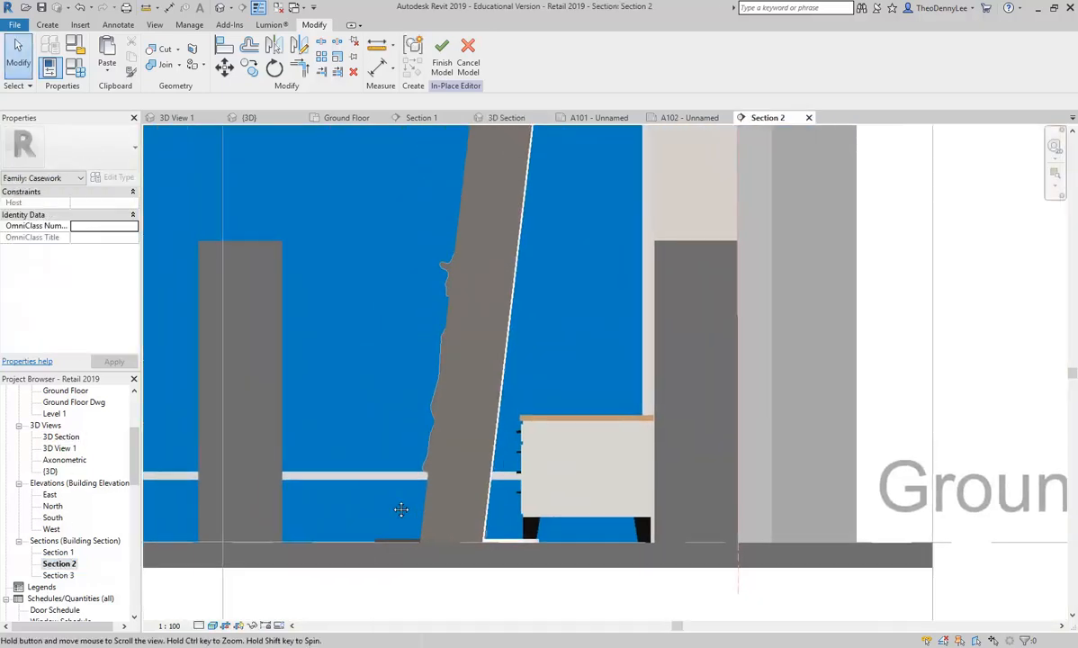
{"action": "scroll", "coordinate": [416, 519], "scroll_direction": "up", "scroll_amount": 2}
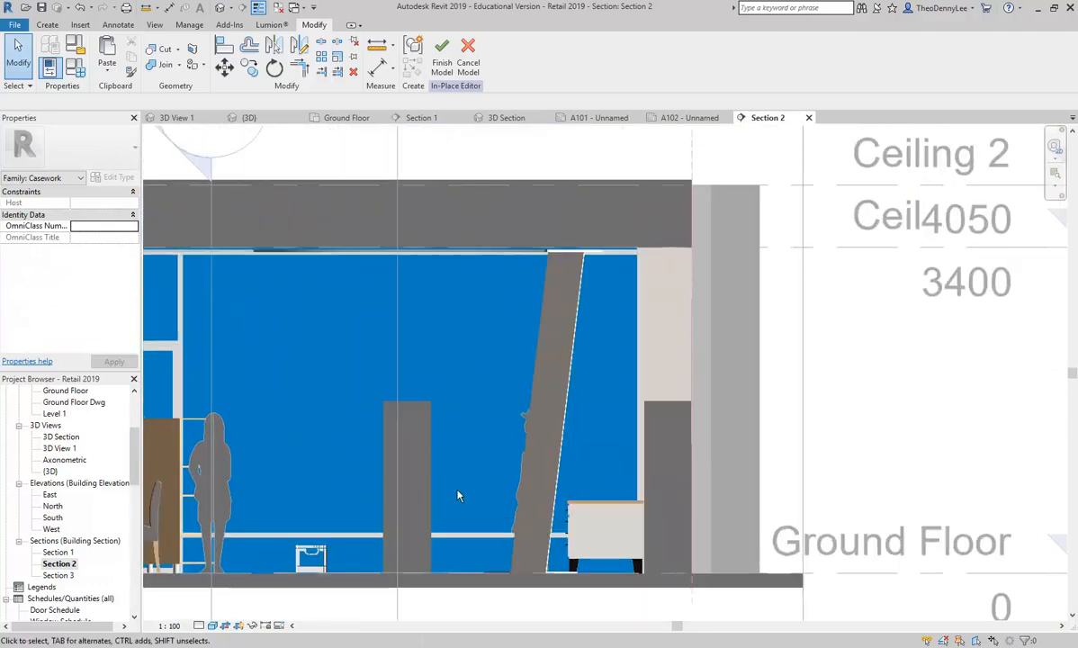
{"action": "left_click", "coordinate": [47, 25]}
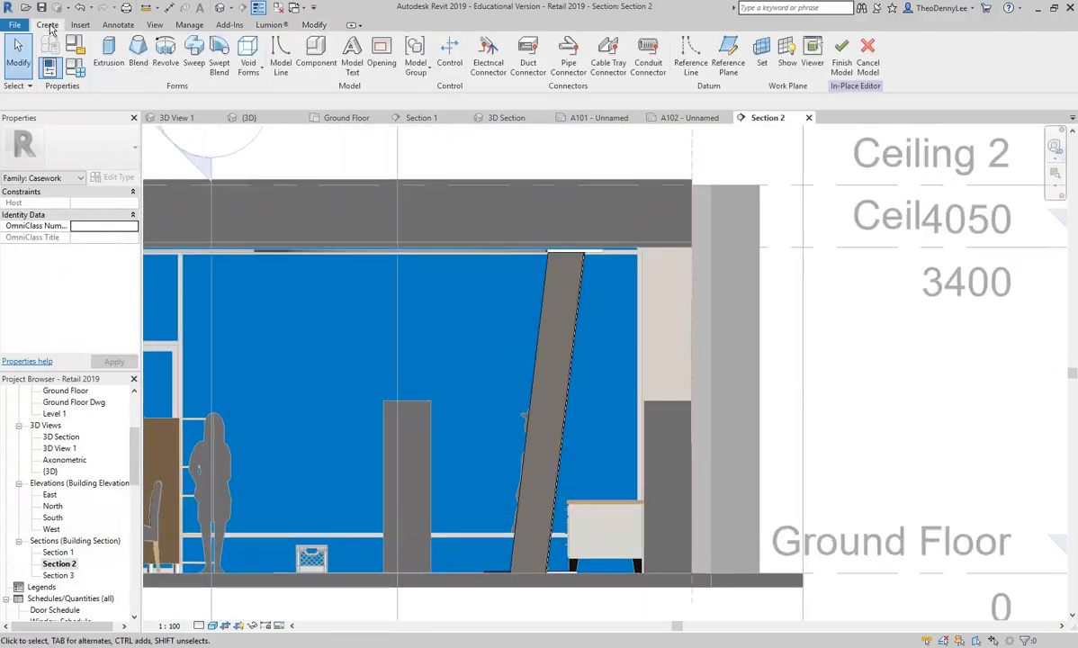
{"action": "left_click", "coordinate": [108, 54]}
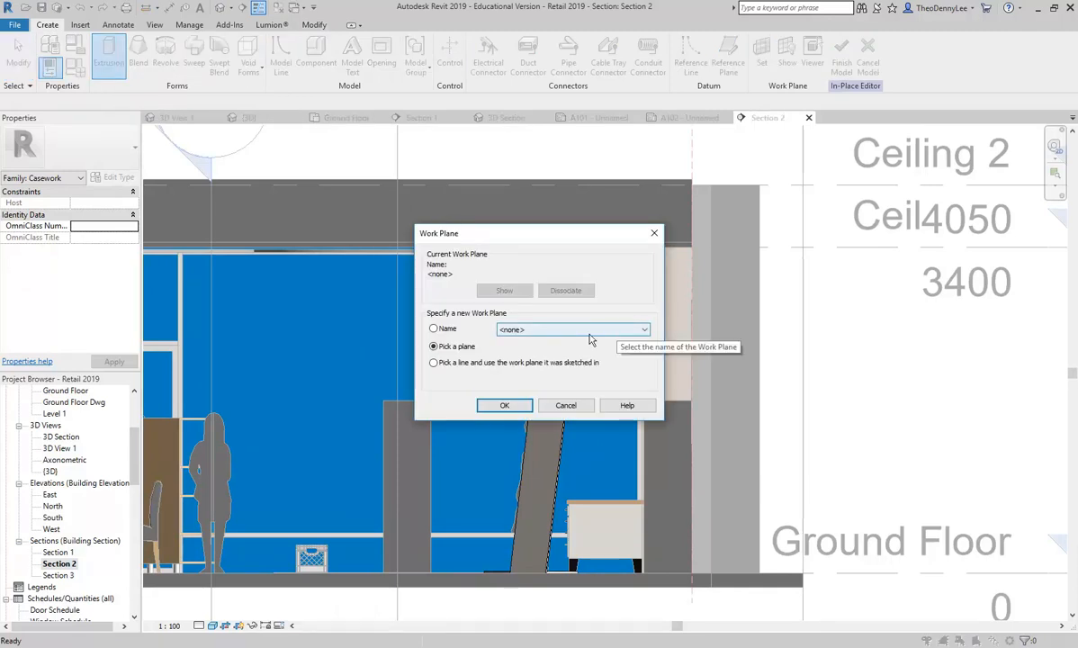
{"action": "left_click", "coordinate": [589, 334]}
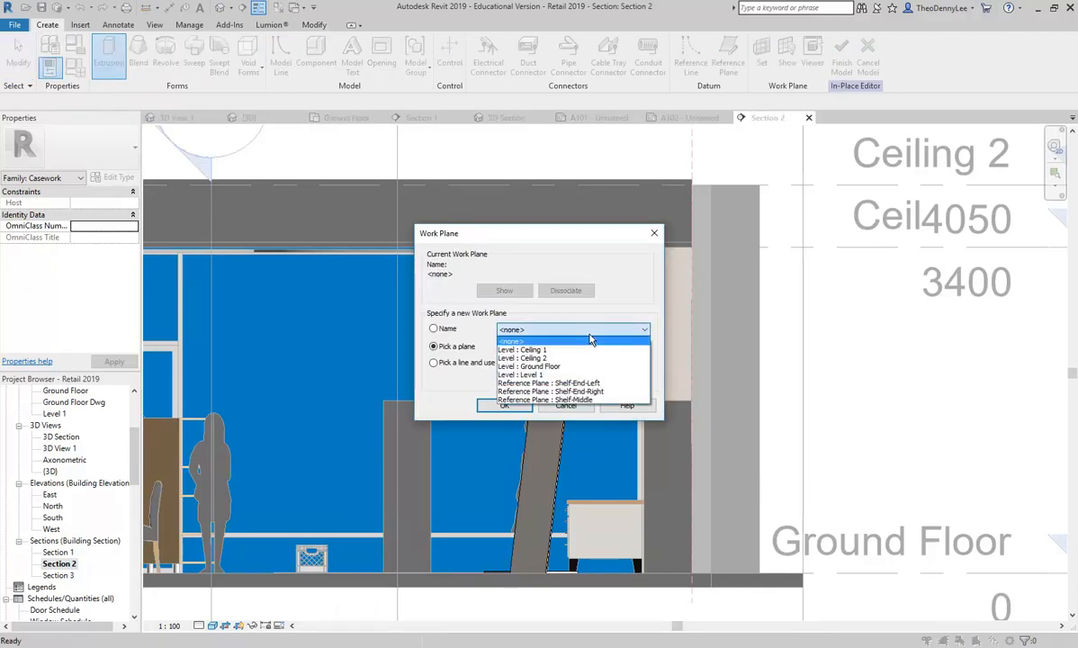
{"action": "left_click", "coordinate": [567, 400]}
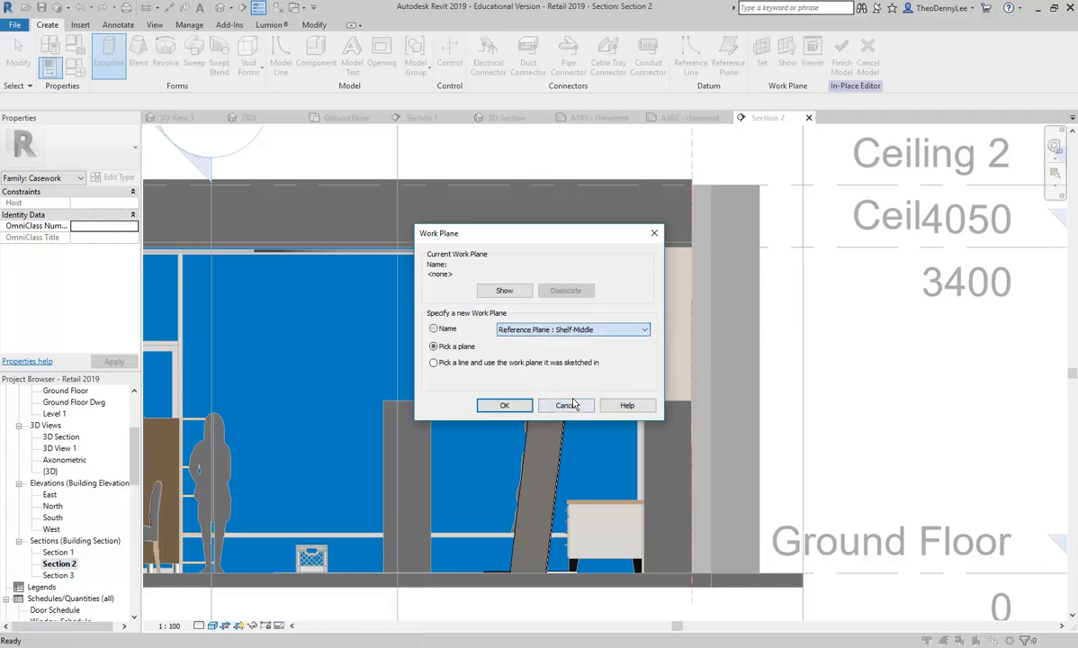
{"action": "left_click", "coordinate": [505, 405]}
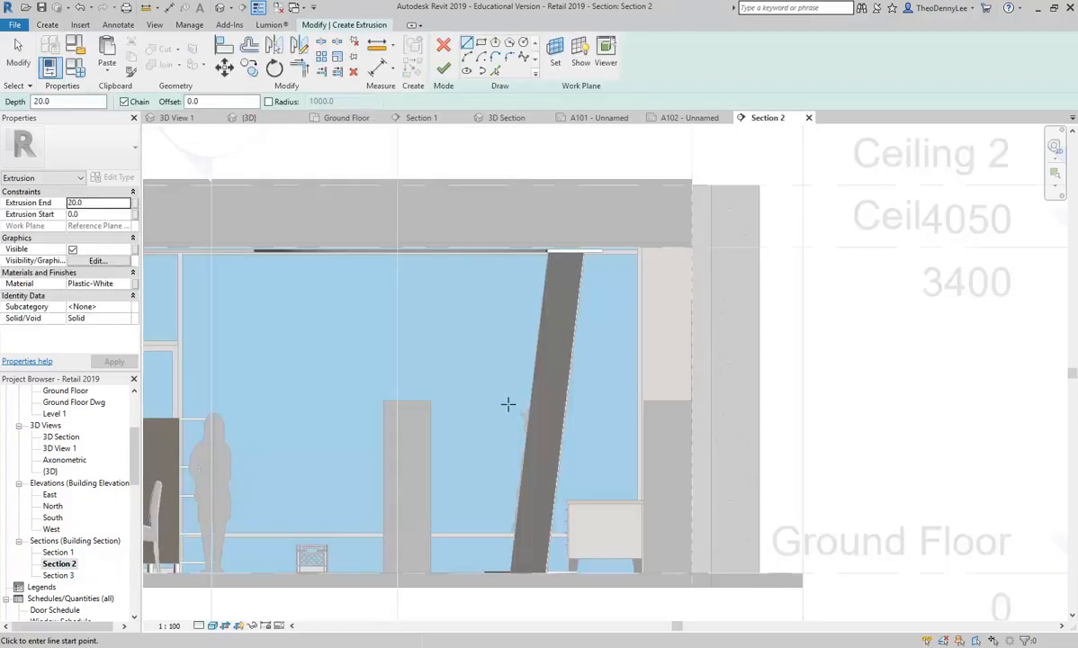
Paste the copied leaning profile from the clipboard into the extrusion sketch with its foot on the Ground Floor level.
{"action": "left_click", "coordinate": [106, 77]}
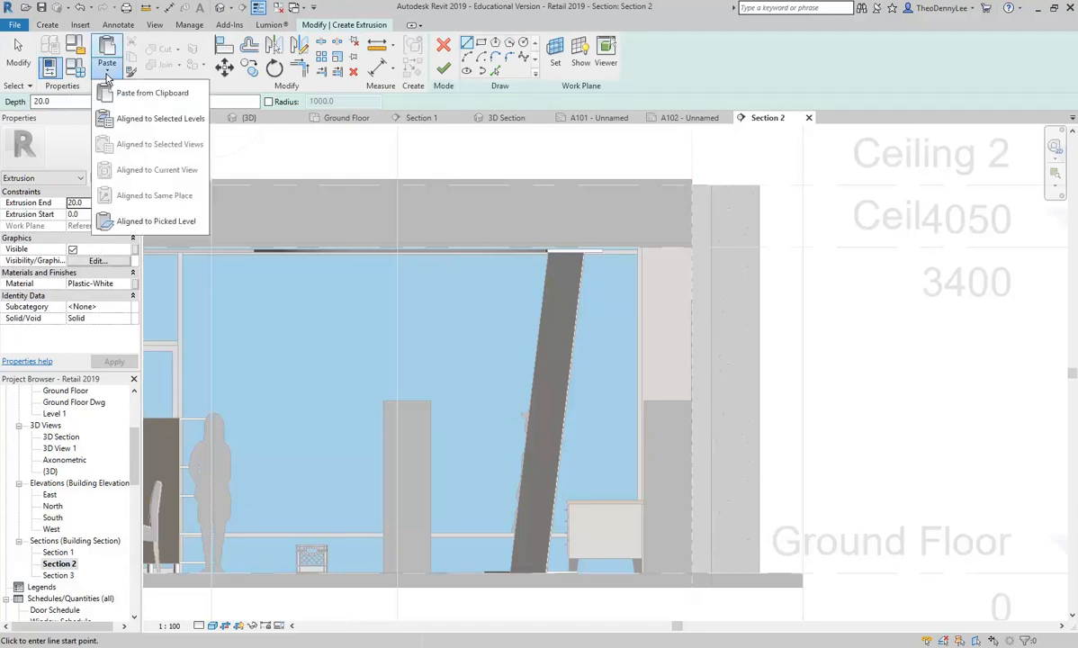
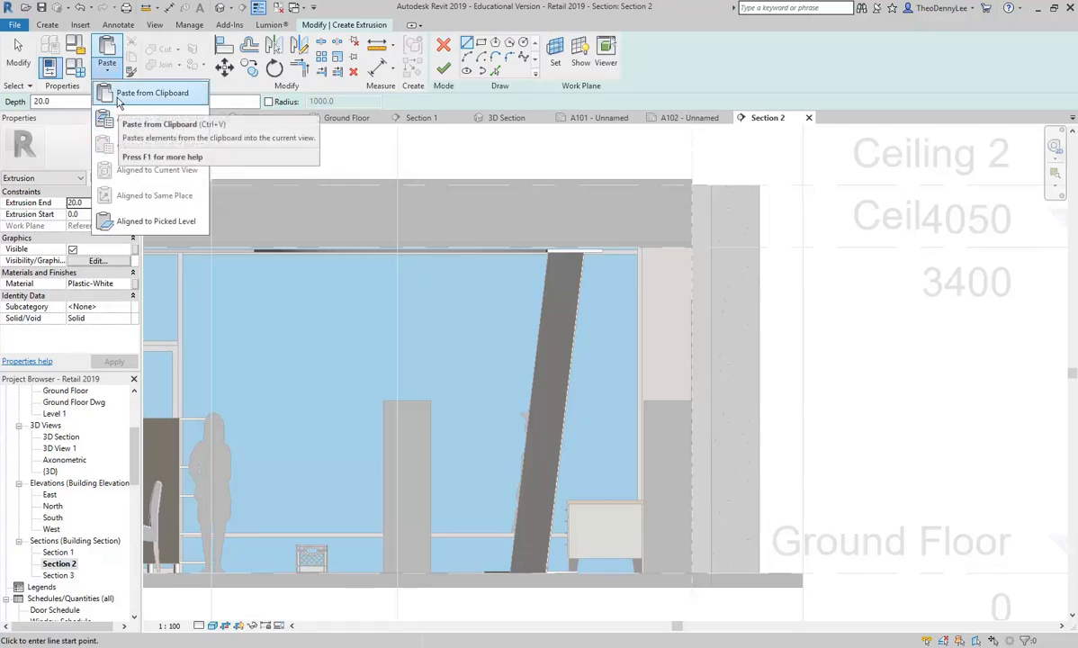
{"action": "left_click", "coordinate": [126, 93]}
{"action": "scroll", "coordinate": [440, 426], "scroll_direction": "down", "scroll_amount": 3}
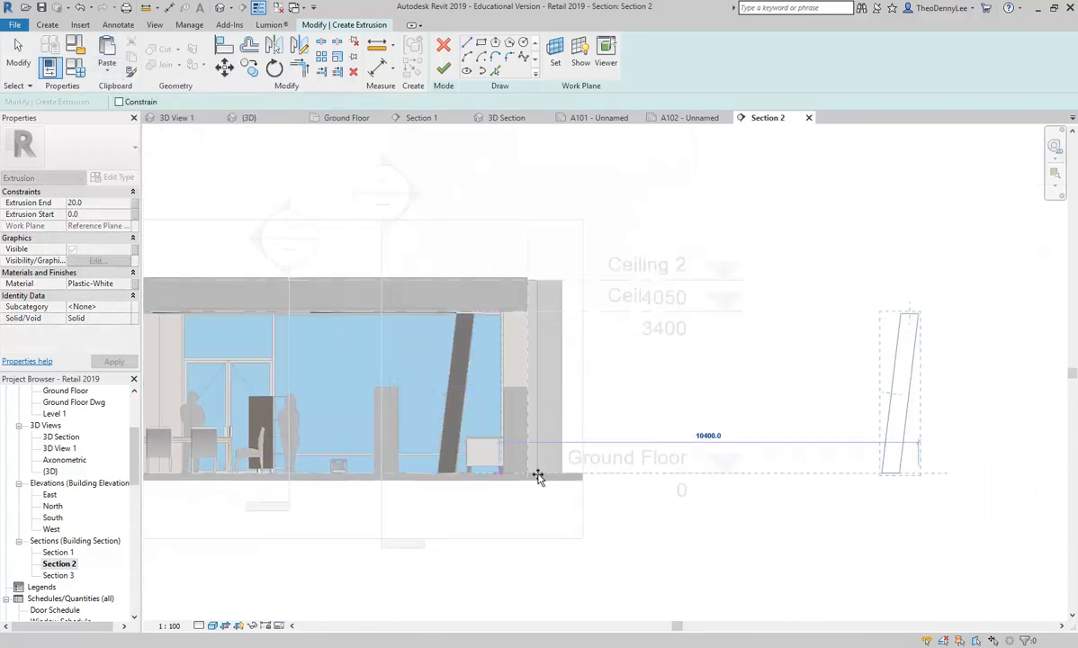
{"action": "middle_click_drag", "start_coordinate": [489, 470], "coordinate": [656, 474]}
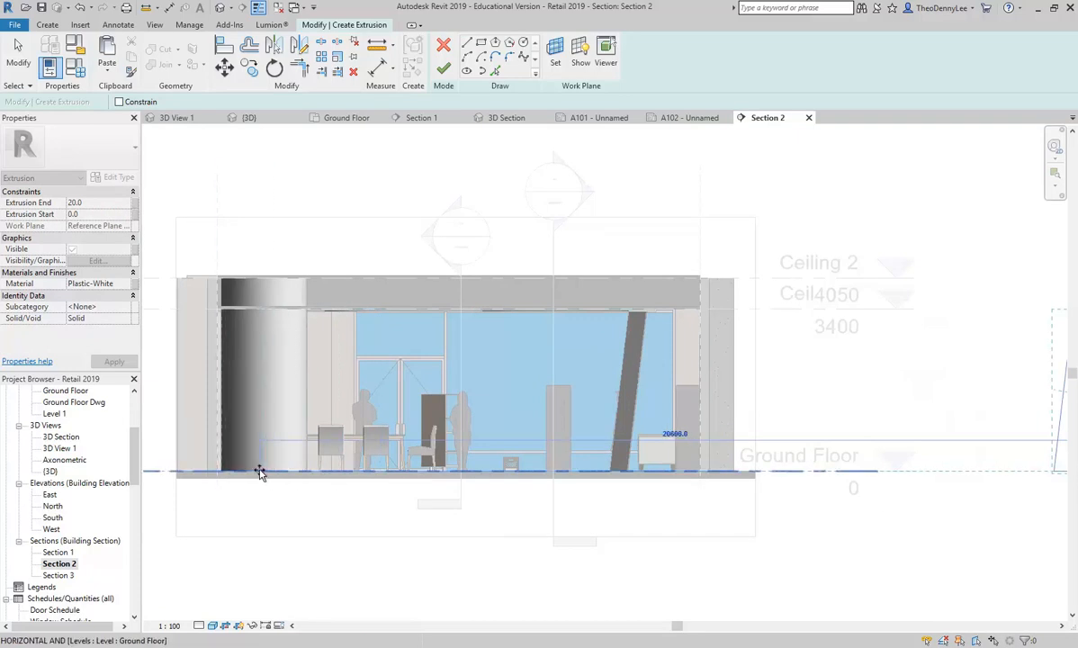
{"action": "left_click", "coordinate": [558, 450]}
{"action": "scroll", "coordinate": [609, 445], "scroll_direction": "down", "scroll_amount": 5}
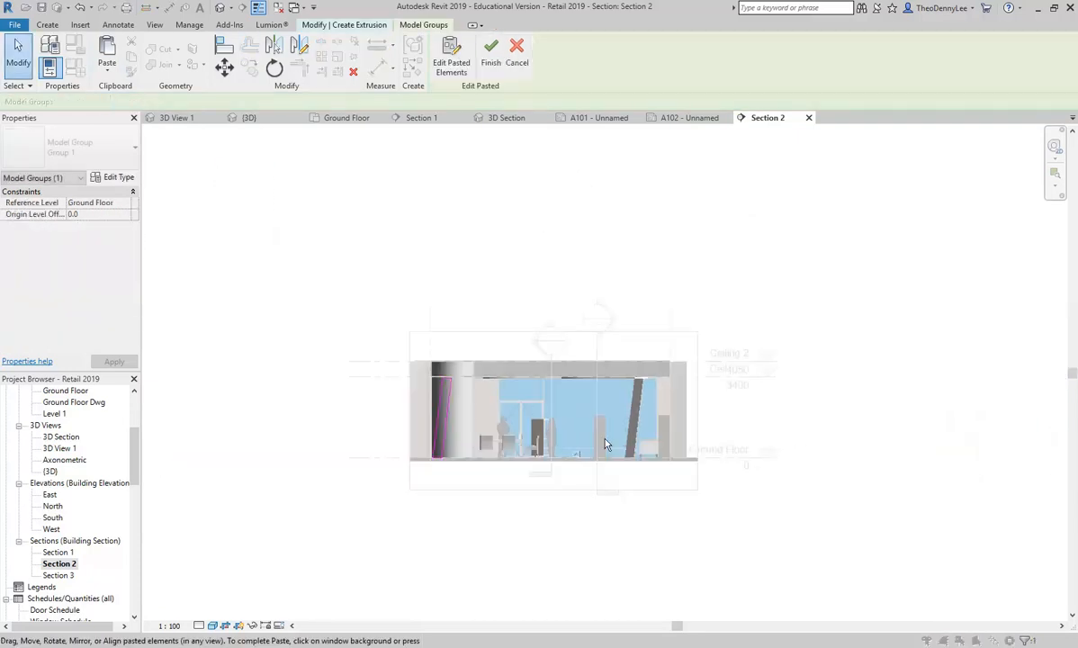
{"action": "scroll", "coordinate": [493, 415], "scroll_direction": "up", "scroll_amount": 4}
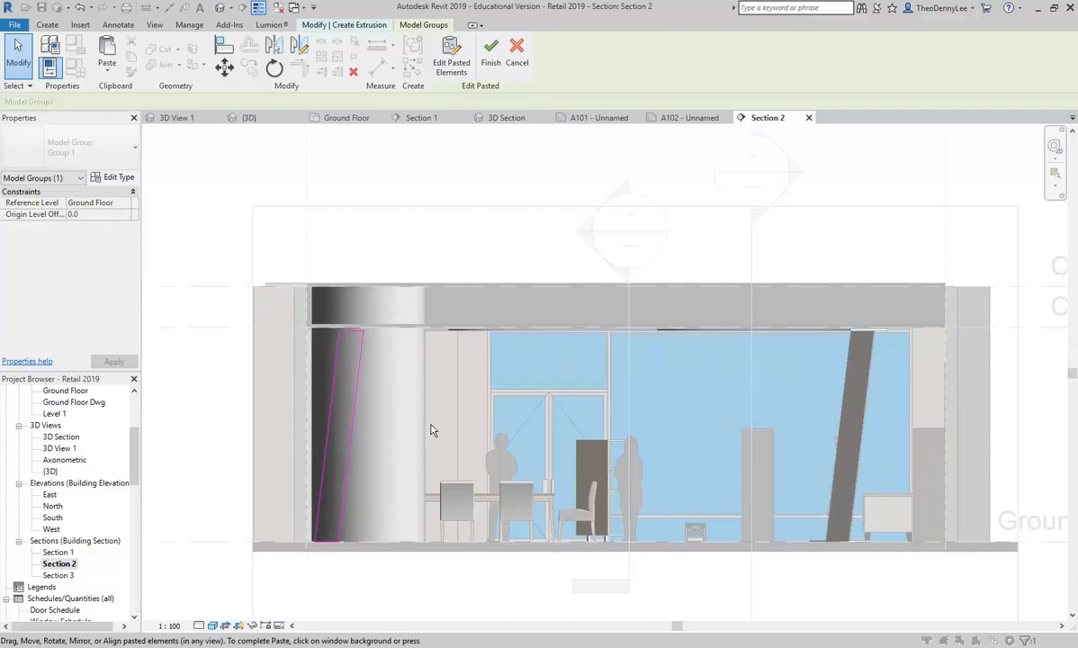
{"action": "left_click", "coordinate": [431, 569]}
Select all four pasted profile lines and shift them along the floor to just beside the foot of the existing upright.
{"action": "key", "text": "Tab"}
{"action": "left_click", "coordinate": [344, 514]}
{"action": "mouse_move", "coordinate": [343, 515]}
{"action": "left_mouse_down"}
{"action": "mouse_move", "coordinate": [878, 505]}
{"action": "mouse_move", "coordinate": [815, 518]}
{"action": "left_mouse_up"}
{"action": "scroll", "coordinate": [819, 535], "scroll_direction": "up", "scroll_amount": 5}
{"action": "scroll", "coordinate": [666, 517], "scroll_direction": "up", "scroll_amount": 3}
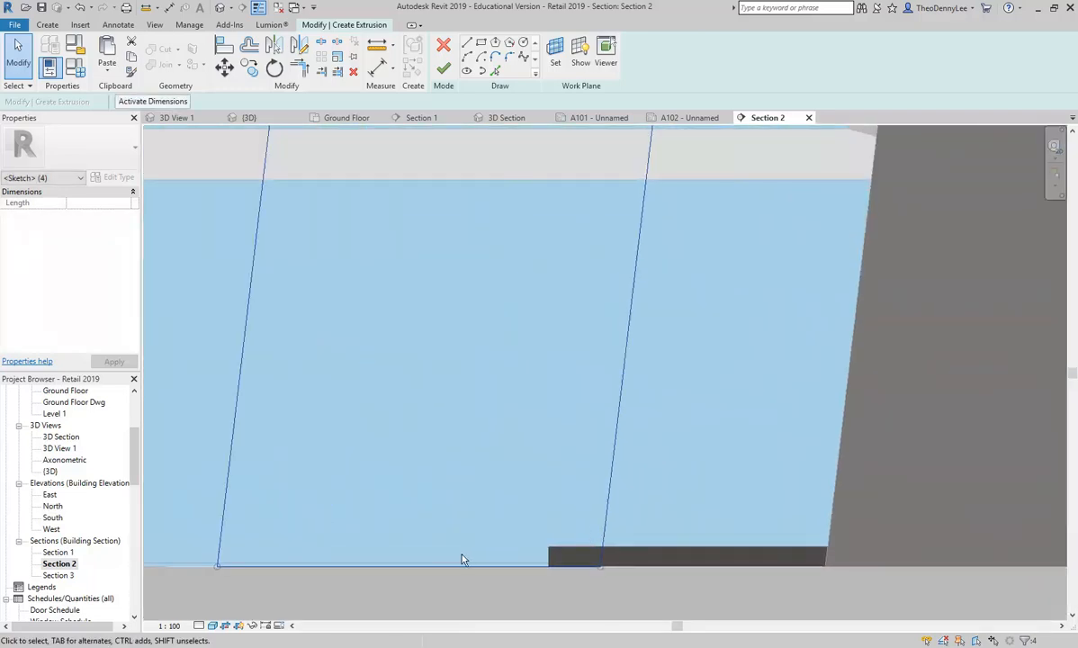
{"action": "left_click_drag", "start_coordinate": [400, 566], "coordinate": [857, 564]}
{"action": "middle_click_drag", "start_coordinate": [854, 566], "coordinate": [614, 481]}
{"action": "scroll", "coordinate": [614, 481], "scroll_direction": "up", "scroll_amount": 2}
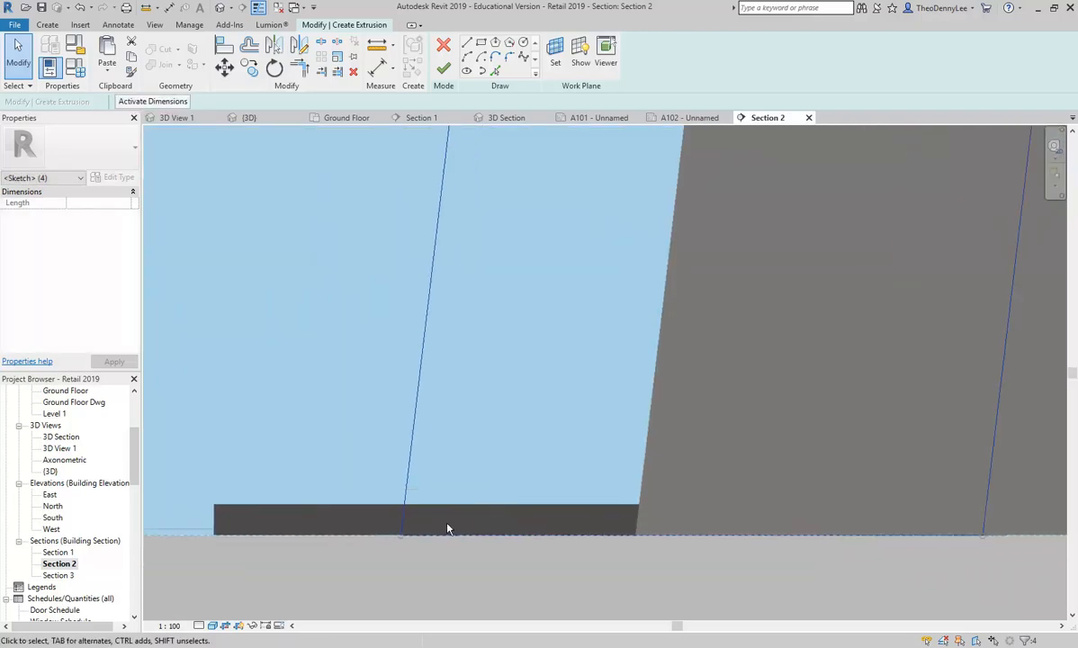
{"action": "mouse_move", "coordinate": [418, 535]}
{"action": "left_mouse_down"}
{"action": "mouse_move", "coordinate": [659, 541]}
{"action": "mouse_move", "coordinate": [618, 539]}
{"action": "left_mouse_up"}
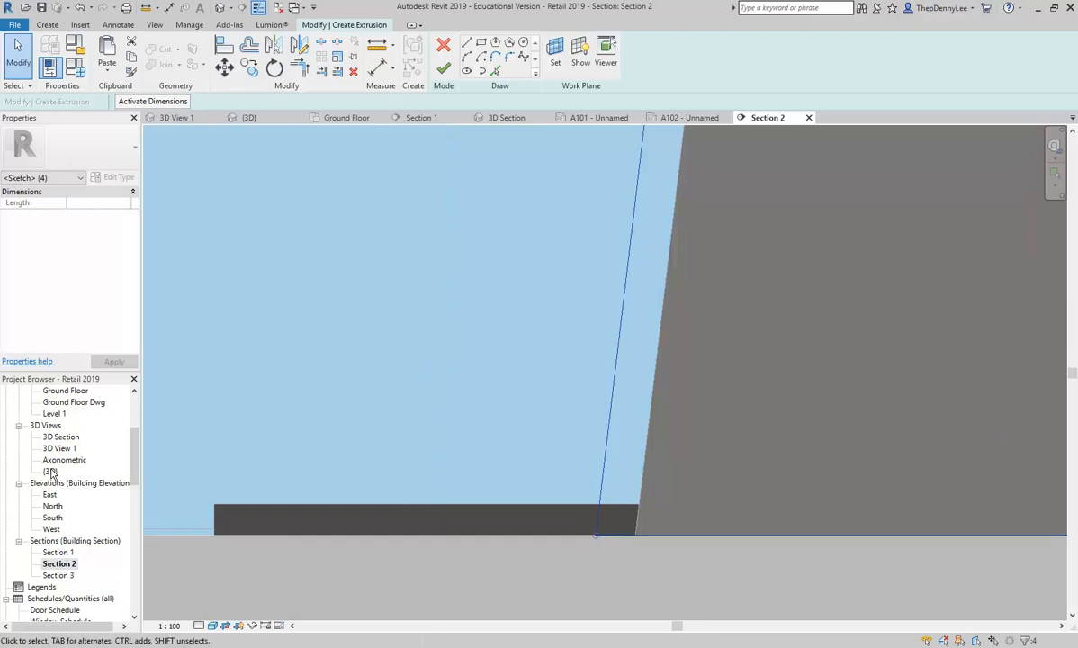
In the 3D Section view, nudge the four profile lines sideways until their base spans the shelf's width at the middle of the S.
{"action": "double_click", "coordinate": [61, 437]}
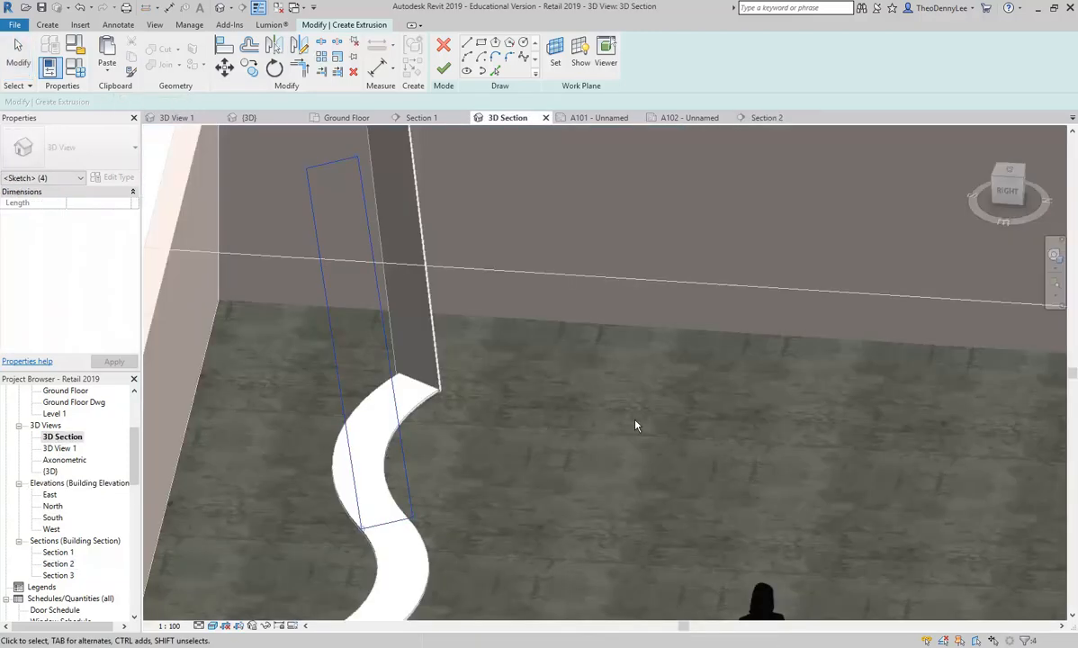
{"action": "scroll", "coordinate": [351, 543], "scroll_direction": "up", "scroll_amount": 3}
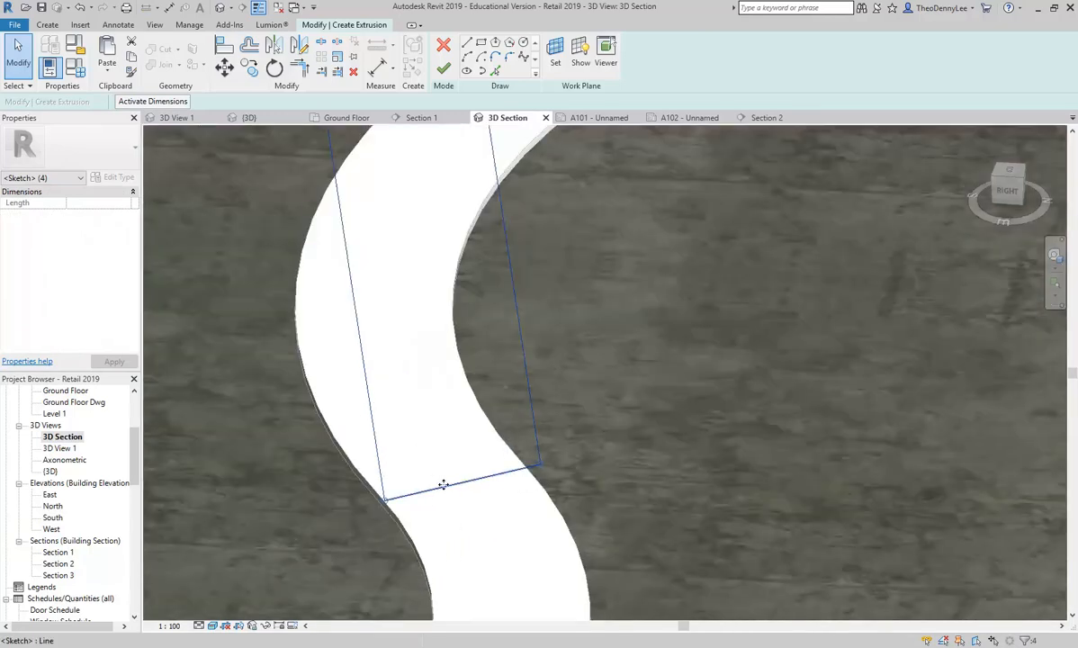
{"action": "key", "text": "Left"}
{"action": "key", "text": "Left"}
{"action": "key", "text": "Left"}
{"action": "key", "text": "Left"}
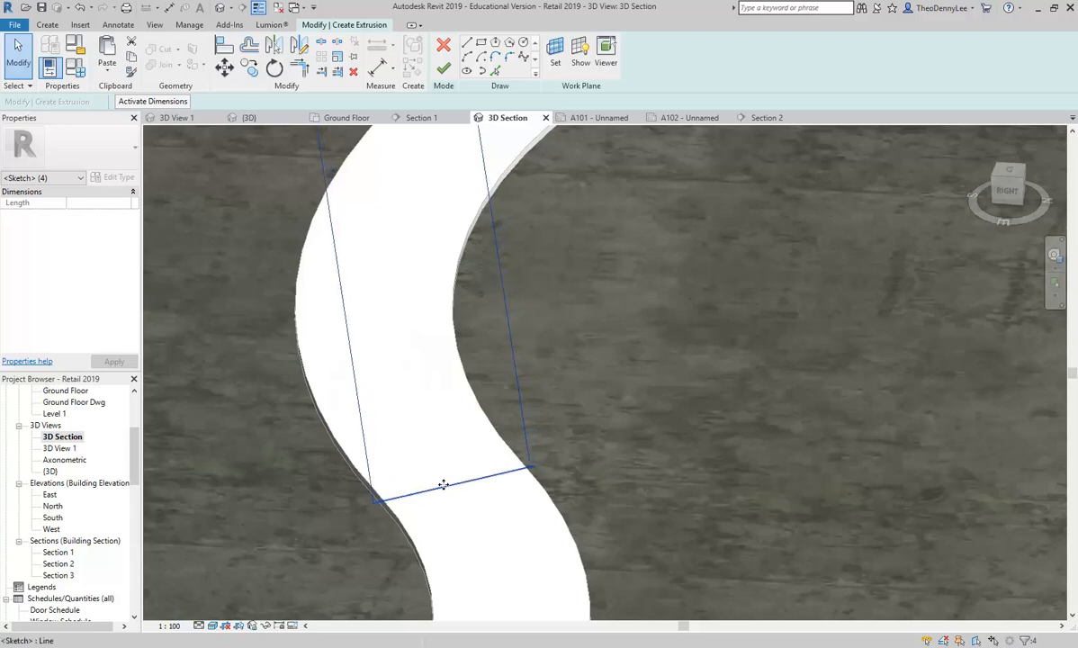
{"action": "key", "text": "Left"}
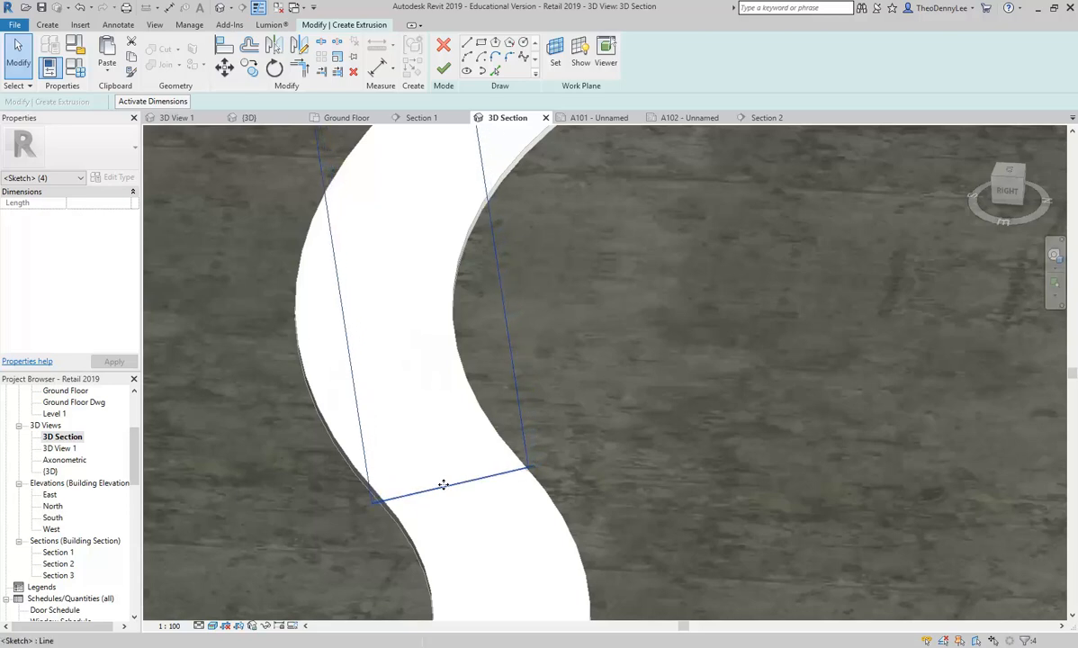
{"action": "scroll", "coordinate": [444, 484], "scroll_direction": "down", "scroll_amount": 8}
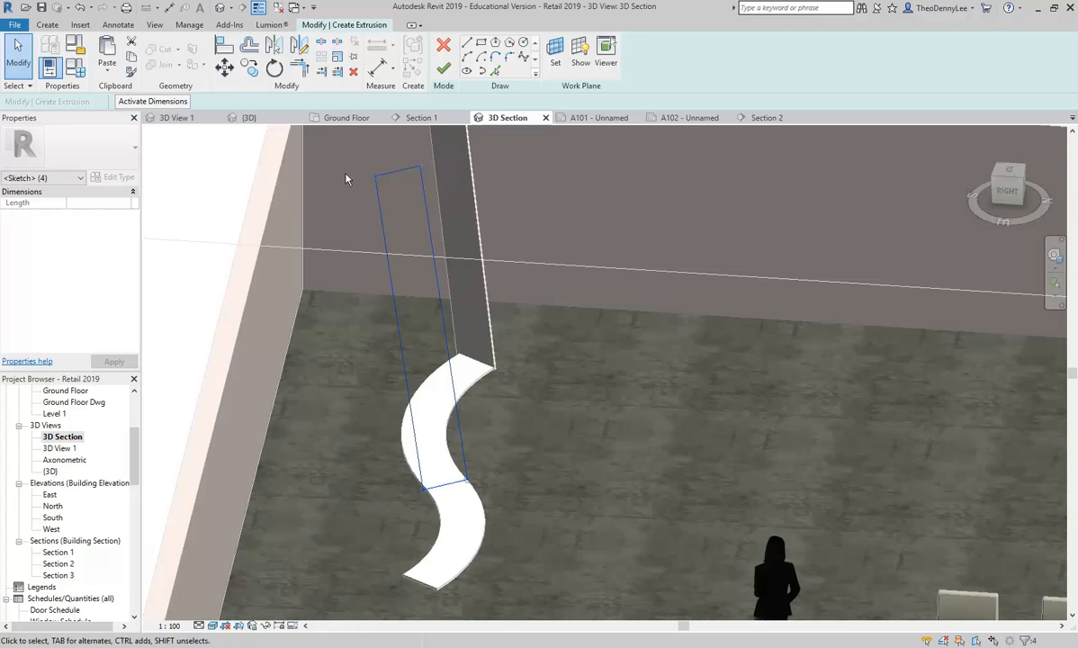
{"action": "left_click", "coordinate": [534, 530]}
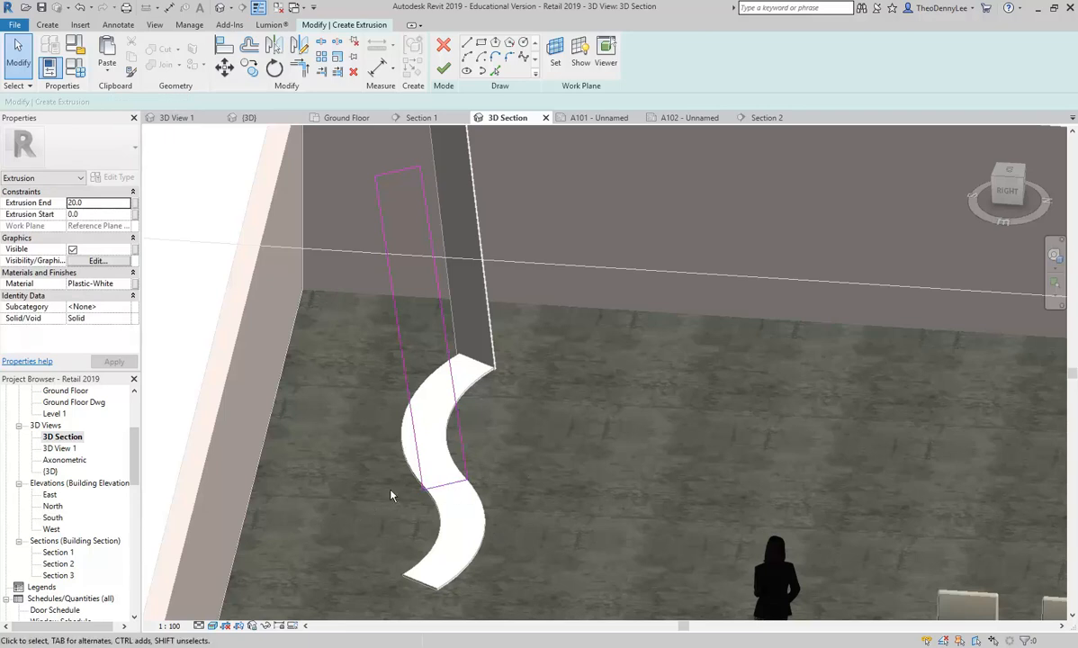
Show the work plane, check the profile's base against the middle of the shelf, and finish the middle upright as a 20 mm extrusion.
{"action": "left_click", "coordinate": [581, 56]}
{"action": "scroll", "coordinate": [566, 487], "scroll_direction": "down", "scroll_amount": 5}
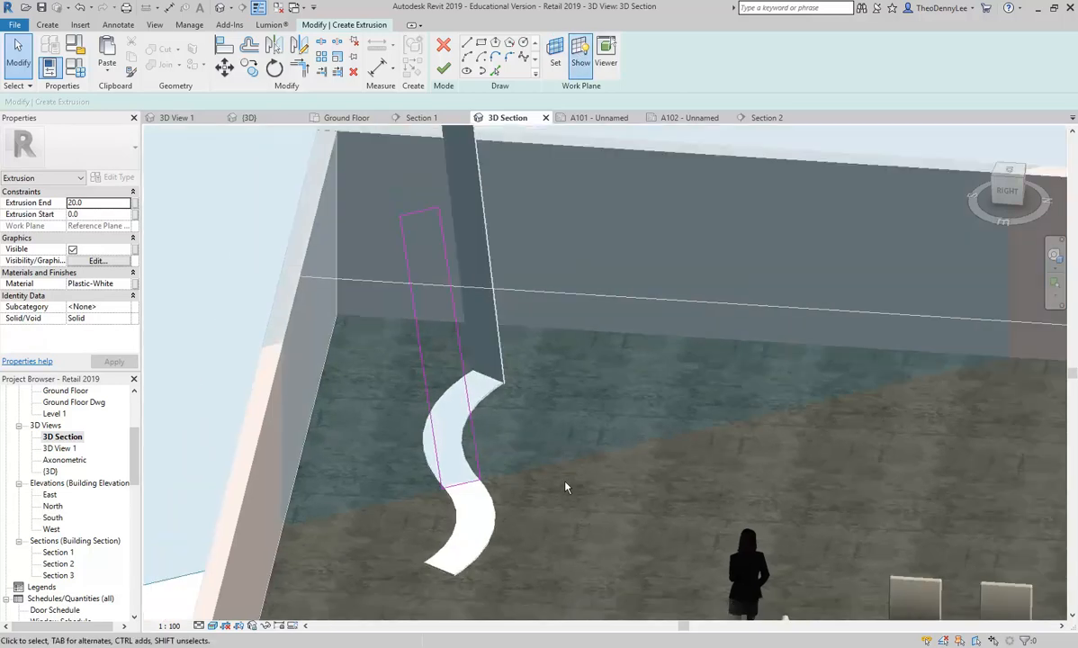
{"action": "mouse_move", "coordinate": [513, 471]}
{"action": "middle_mouse_down", "text": "shift"}
{"action": "mouse_move", "coordinate": [589, 470]}
{"action": "mouse_move", "coordinate": [560, 471]}
{"action": "mouse_move", "coordinate": [562, 514]}
{"action": "mouse_move", "coordinate": [528, 516]}
{"action": "middle_mouse_up", "text": "shift"}
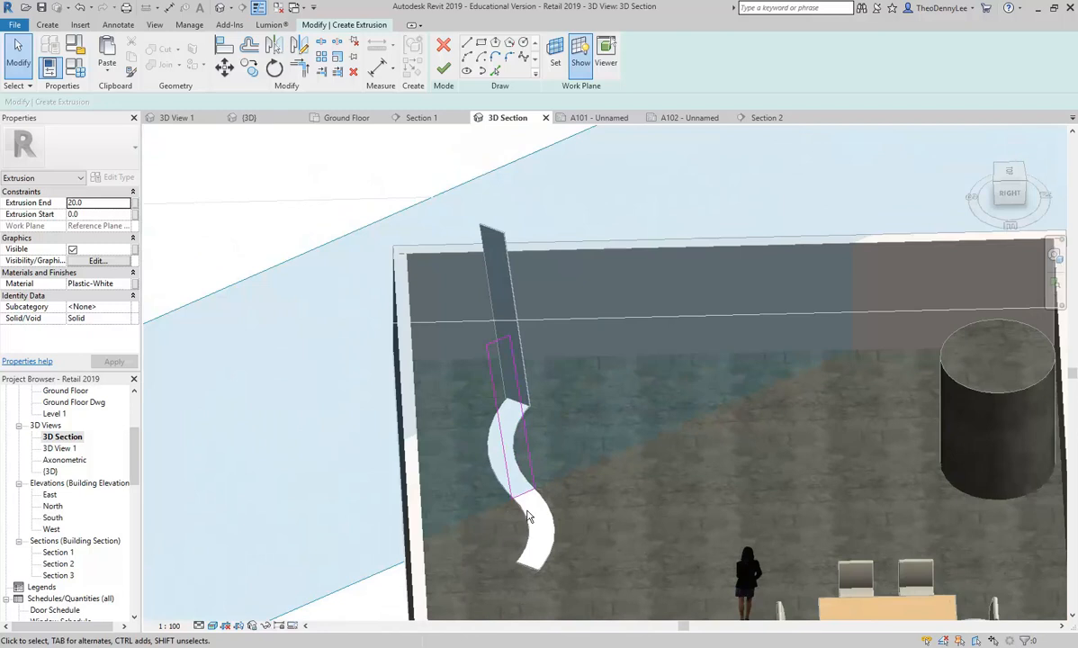
{"action": "mouse_move", "coordinate": [517, 499]}
{"action": "middle_mouse_down", "text": "shift"}
{"action": "mouse_move", "coordinate": [486, 381]}
{"action": "mouse_move", "coordinate": [494, 360]}
{"action": "mouse_move", "coordinate": [493, 438]}
{"action": "mouse_move", "coordinate": [621, 439]}
{"action": "mouse_move", "coordinate": [668, 411]}
{"action": "mouse_move", "coordinate": [631, 378]}
{"action": "mouse_move", "coordinate": [573, 404]}
{"action": "mouse_move", "coordinate": [555, 385]}
{"action": "mouse_move", "coordinate": [539, 313]}
{"action": "mouse_move", "coordinate": [547, 431]}
{"action": "middle_mouse_up", "text": "shift"}
{"action": "scroll", "coordinate": [496, 390], "scroll_direction": "up", "scroll_amount": 5}
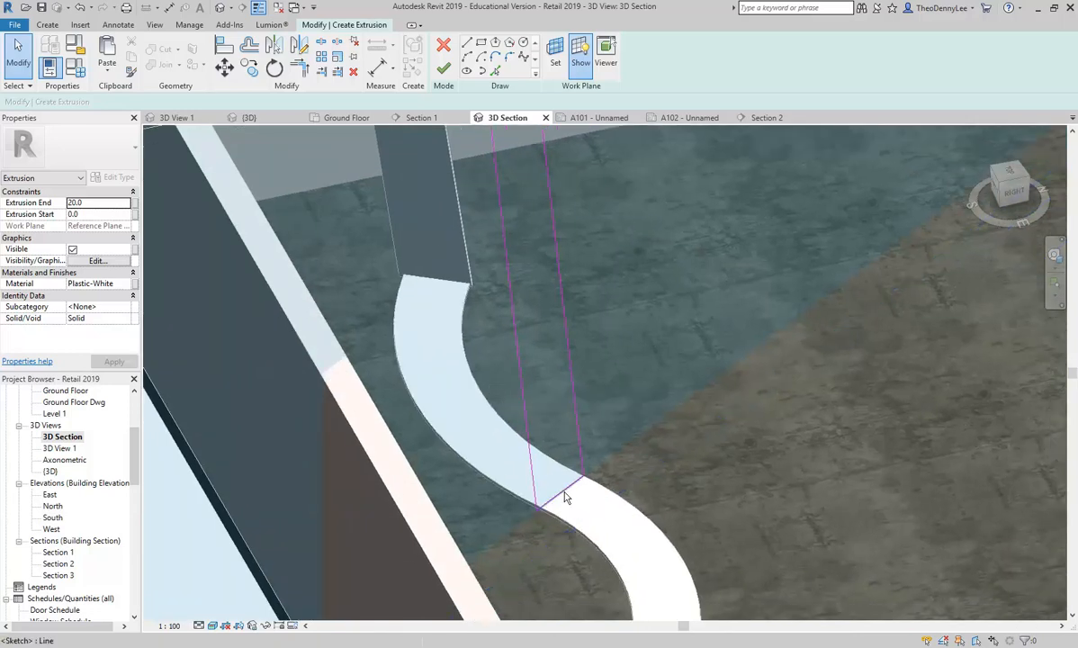
{"action": "left_click", "coordinate": [452, 71]}
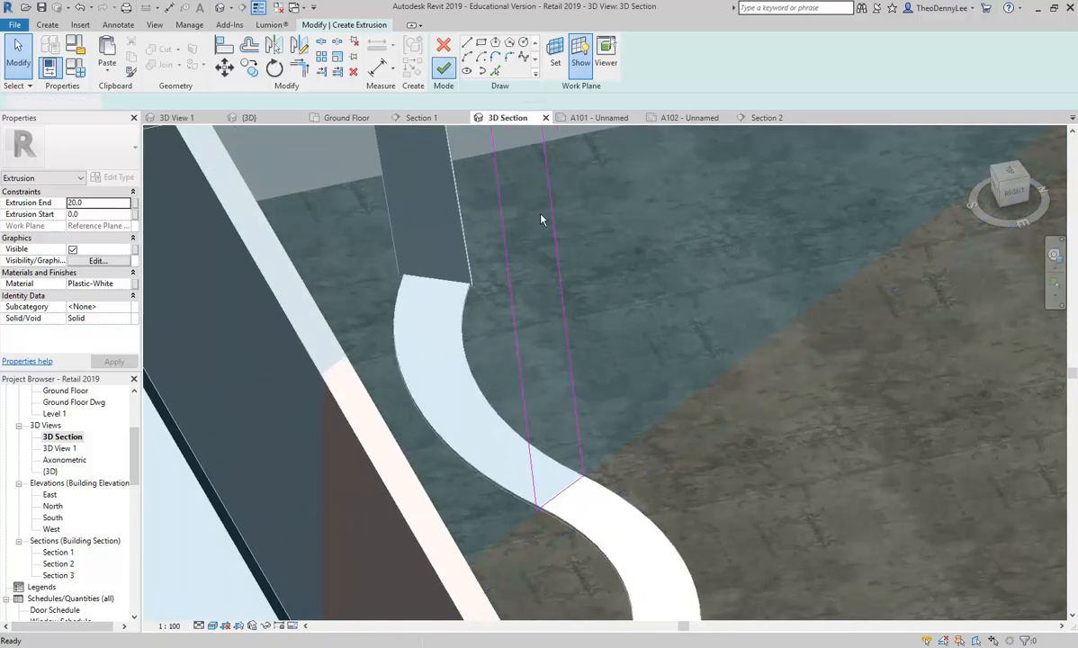
{"action": "scroll", "coordinate": [669, 485], "scroll_direction": "down", "scroll_amount": 3}
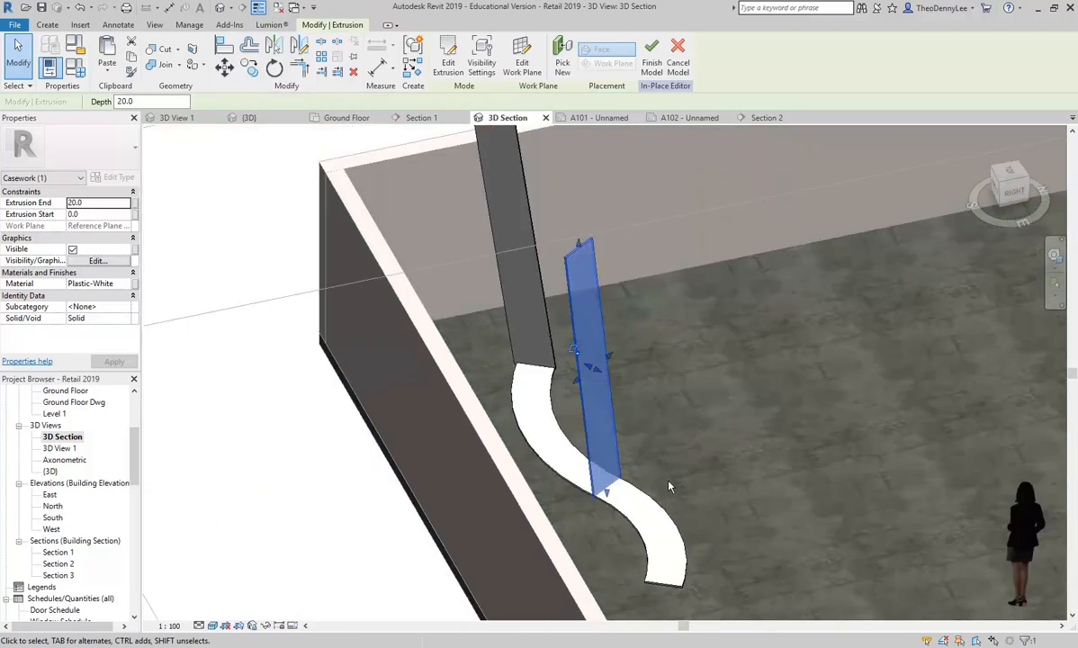
{"action": "scroll", "coordinate": [540, 439], "scroll_direction": "down", "scroll_amount": 2}
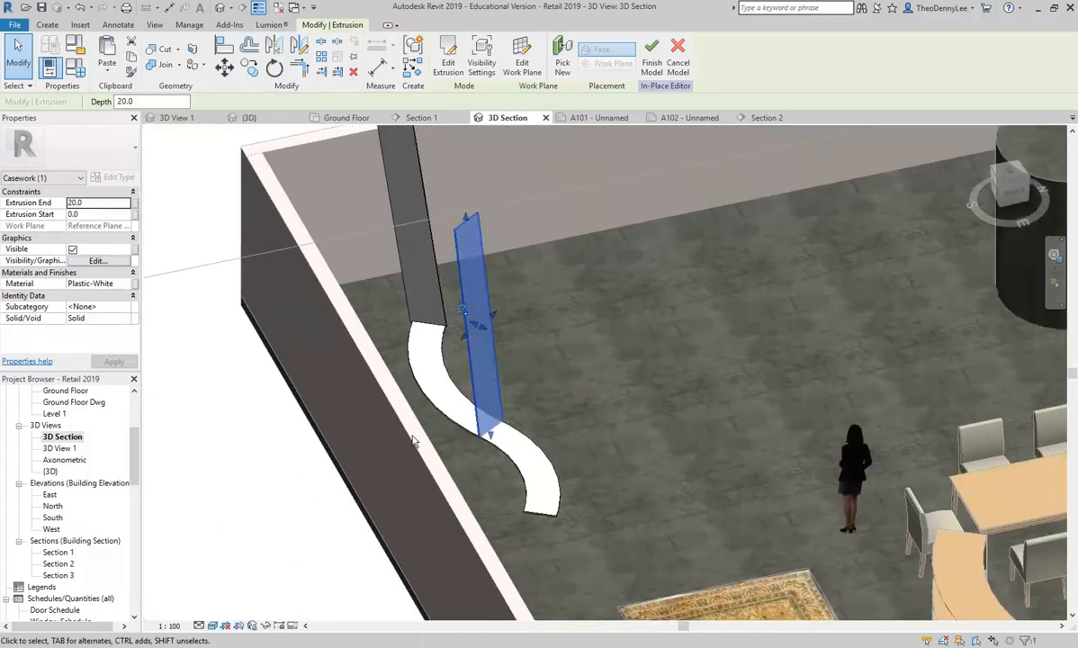
Start a third extrusion in the Section 2 view on the reference plane Shelf-End-Right.
{"action": "left_click_drag", "start_coordinate": [131, 447], "coordinate": [137, 470]}
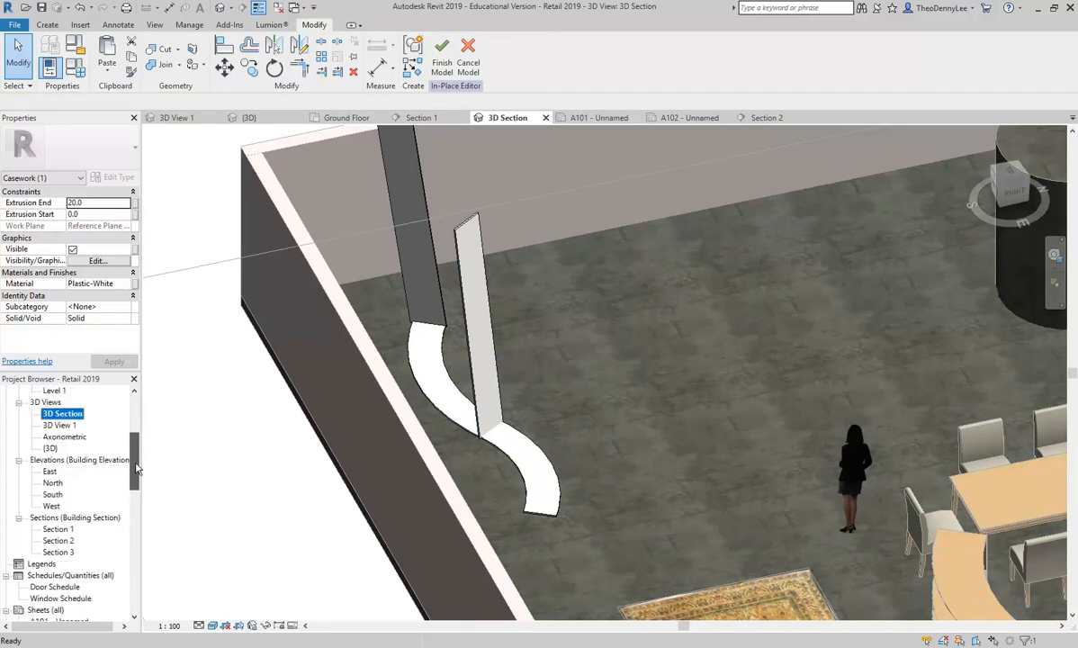
{"action": "double_click", "coordinate": [59, 540]}
{"action": "left_click", "coordinate": [594, 414]}
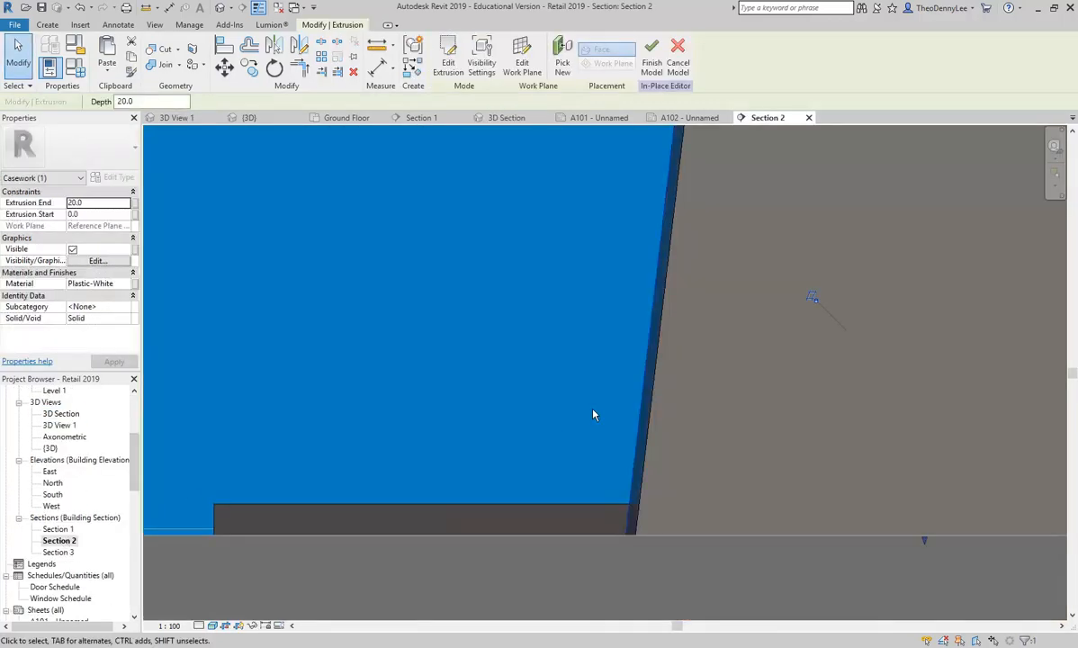
{"action": "scroll", "coordinate": [594, 414], "scroll_direction": "down", "scroll_amount": 3}
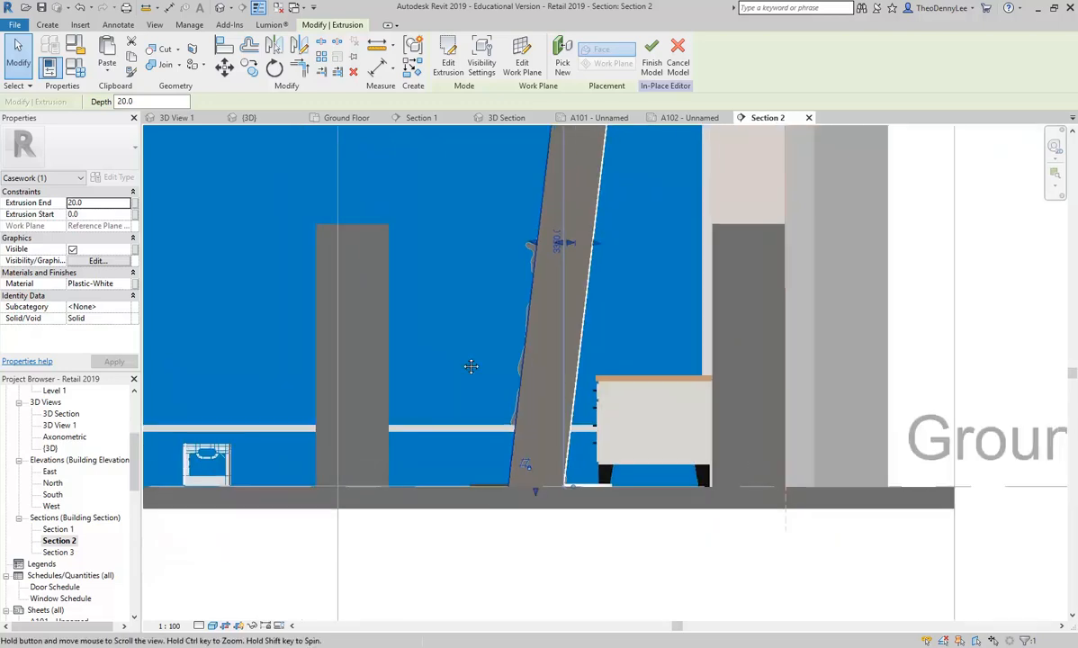
{"action": "key", "text": "Escape"}
{"action": "scroll", "coordinate": [428, 372], "scroll_direction": "down", "scroll_amount": 2}
{"action": "middle_click_drag", "start_coordinate": [449, 390], "coordinate": [450, 433]}
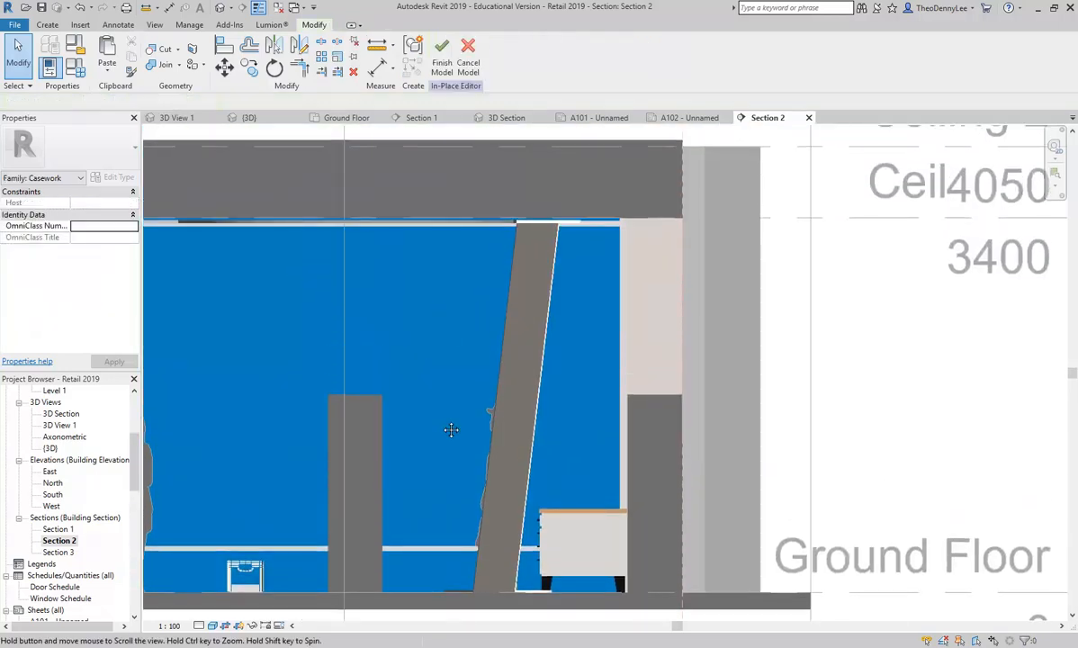
{"action": "left_click", "coordinate": [48, 25]}
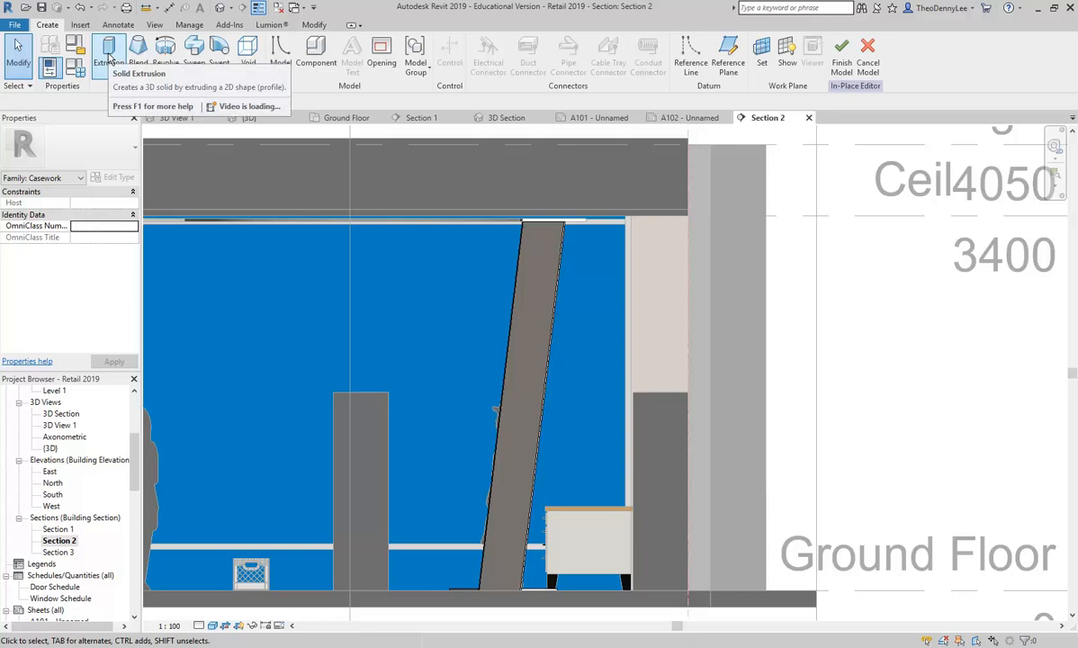
{"action": "left_click", "coordinate": [115, 71]}
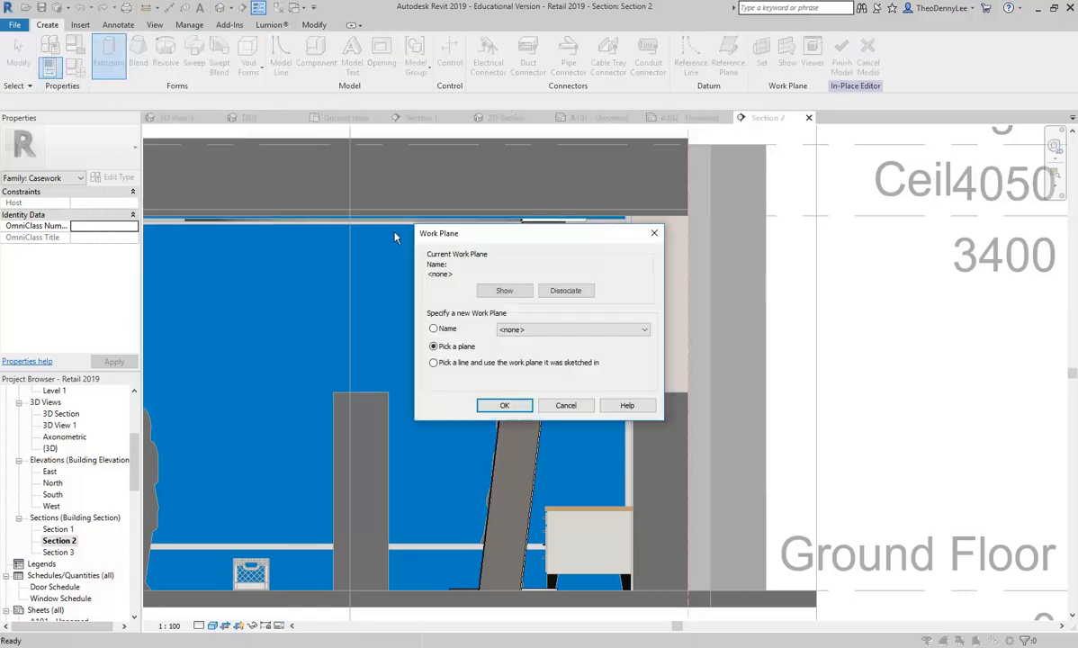
{"action": "left_click", "coordinate": [581, 330]}
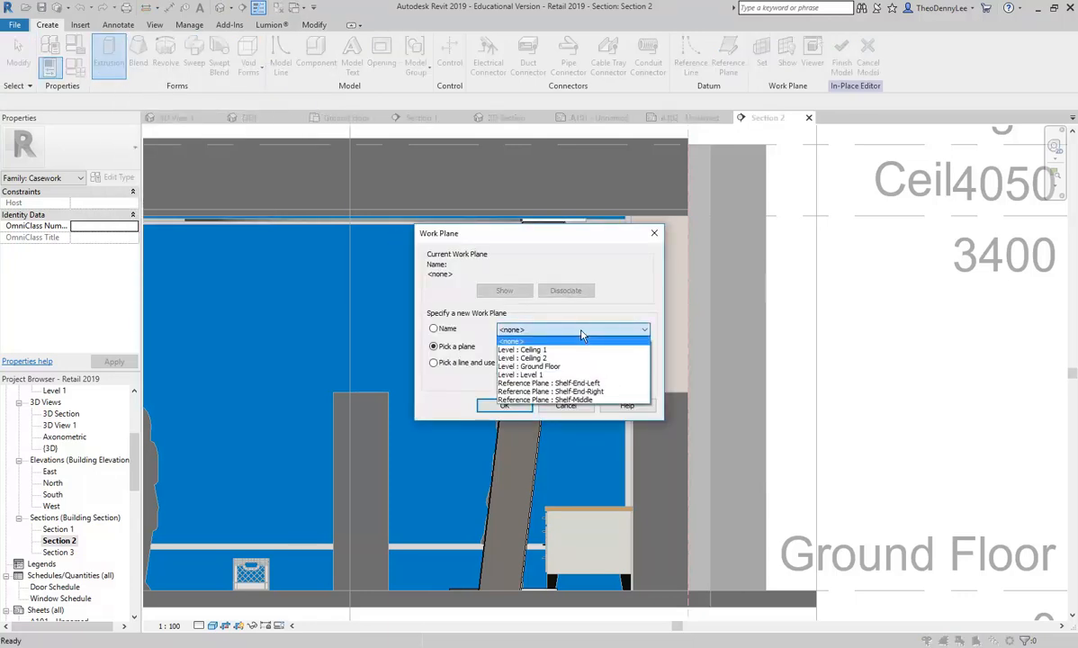
{"action": "left_click", "coordinate": [589, 392]}
{"action": "left_click", "coordinate": [511, 406]}
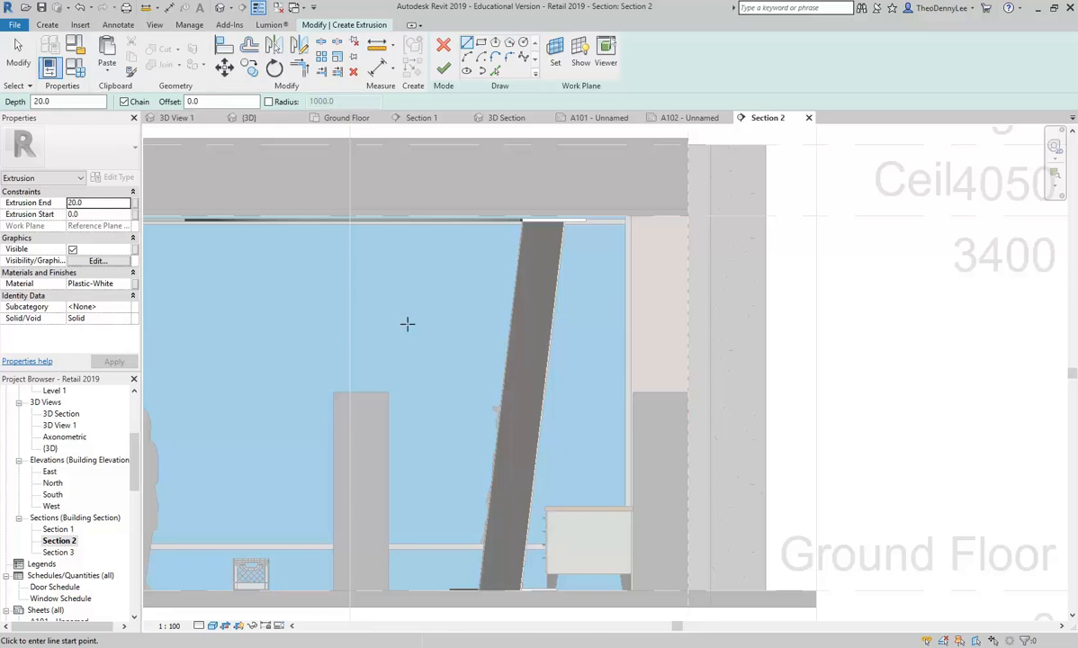
Paste the leaning profile from the clipboard into the new sketch with its foot on the Ground Floor level.
{"action": "scroll", "coordinate": [408, 324], "scroll_direction": "down", "scroll_amount": 3}
{"action": "left_click", "coordinate": [107, 74]}
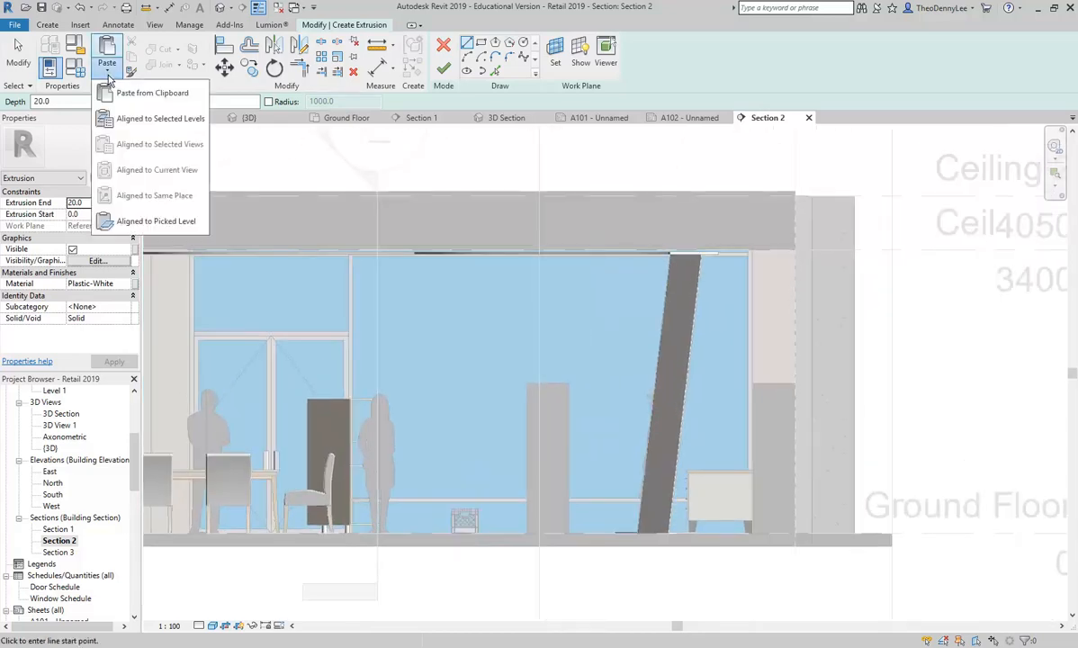
{"action": "left_click", "coordinate": [122, 95]}
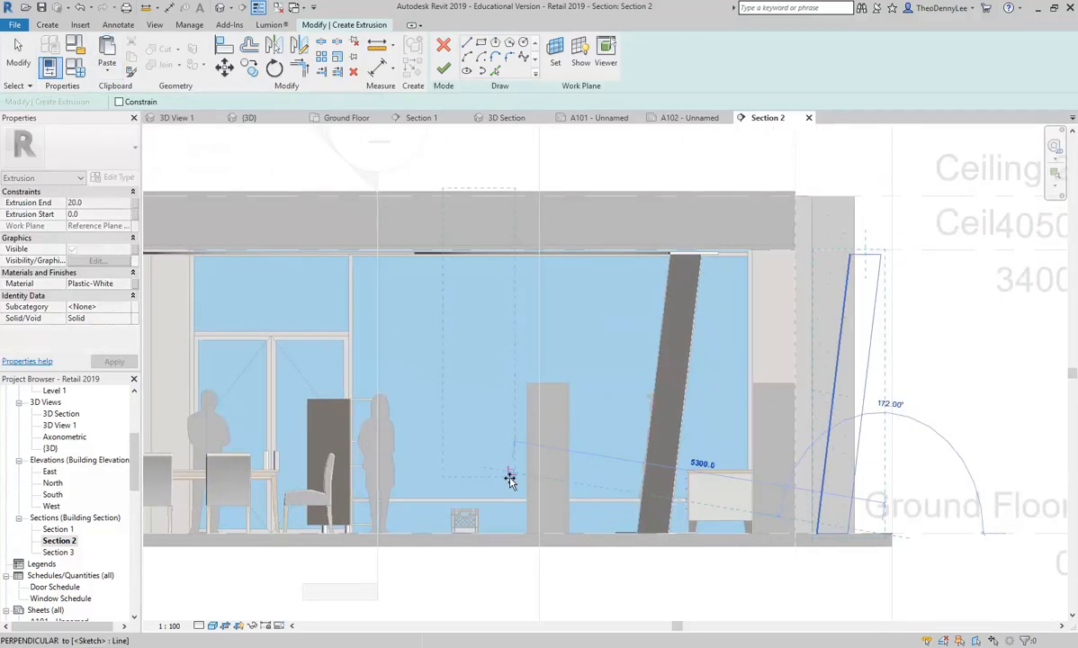
{"action": "left_click", "coordinate": [410, 533]}
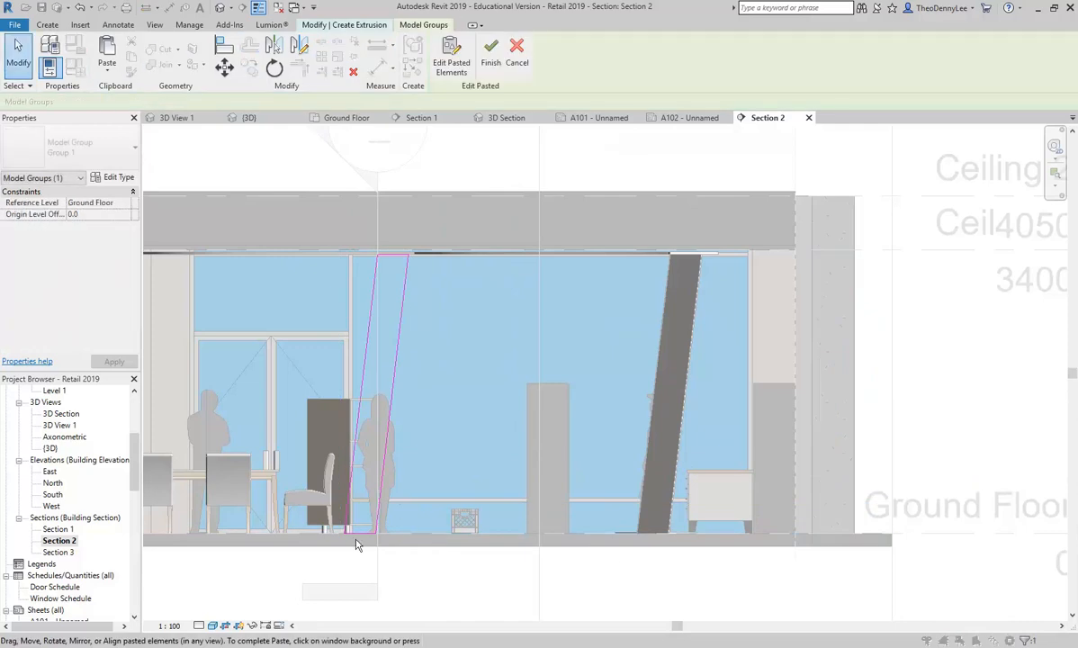
Select the four pasted profile lines and shift them along the floor until they stand just beside the existing leaning upright.
{"action": "mouse_move", "coordinate": [291, 243]}
{"action": "left_mouse_down"}
{"action": "mouse_move", "coordinate": [507, 613]}
{"action": "mouse_move", "coordinate": [520, 608]}
{"action": "left_mouse_up"}
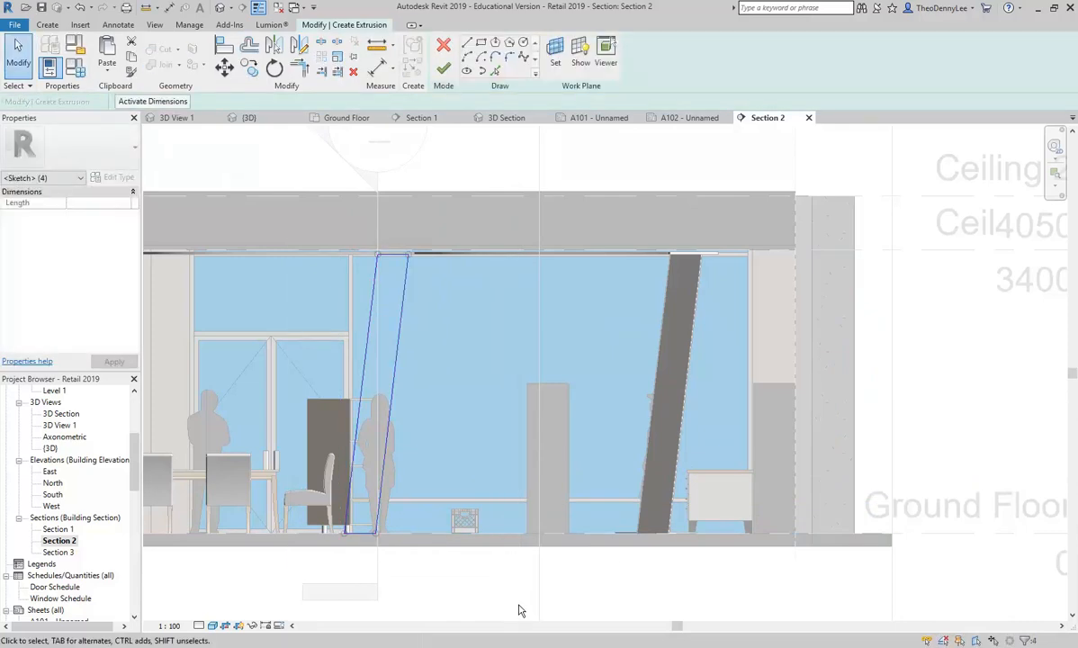
{"action": "key", "text": "Right"}
{"action": "key", "text": "Right"}
{"action": "key", "text": "Right"}
{"action": "key", "text": "Right"}
{"action": "key", "text": "Right"}
{"action": "key", "text": "Right"}
{"action": "key", "text": "Right"}
{"action": "key", "text": "Right"}
{"action": "key", "text": "Right"}
{"action": "key", "text": "Right"}
{"action": "key", "text": "Right"}
{"action": "key", "text": "Right"}
{"action": "key", "text": "Right"}
{"action": "key", "text": "Right"}
{"action": "key", "text": "Right"}
{"action": "key", "text": "Right"}
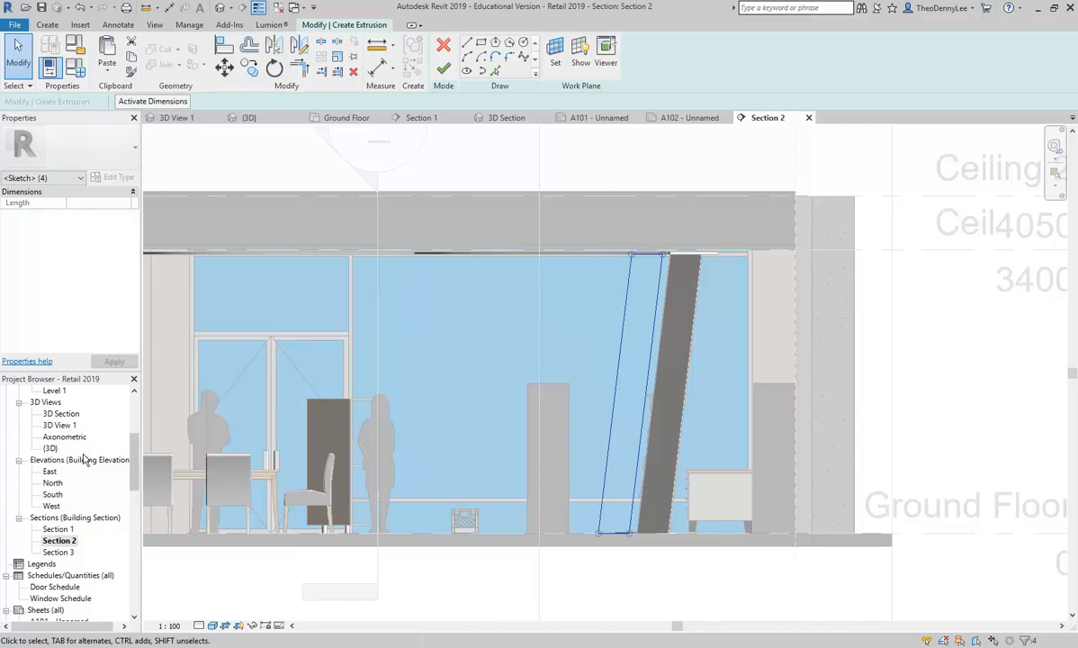
In the 3D Section view, nudge the profile until its base lines up with the free end of the S-shaped shelf, and finish the extrusion.
{"action": "double_click", "coordinate": [50, 448]}
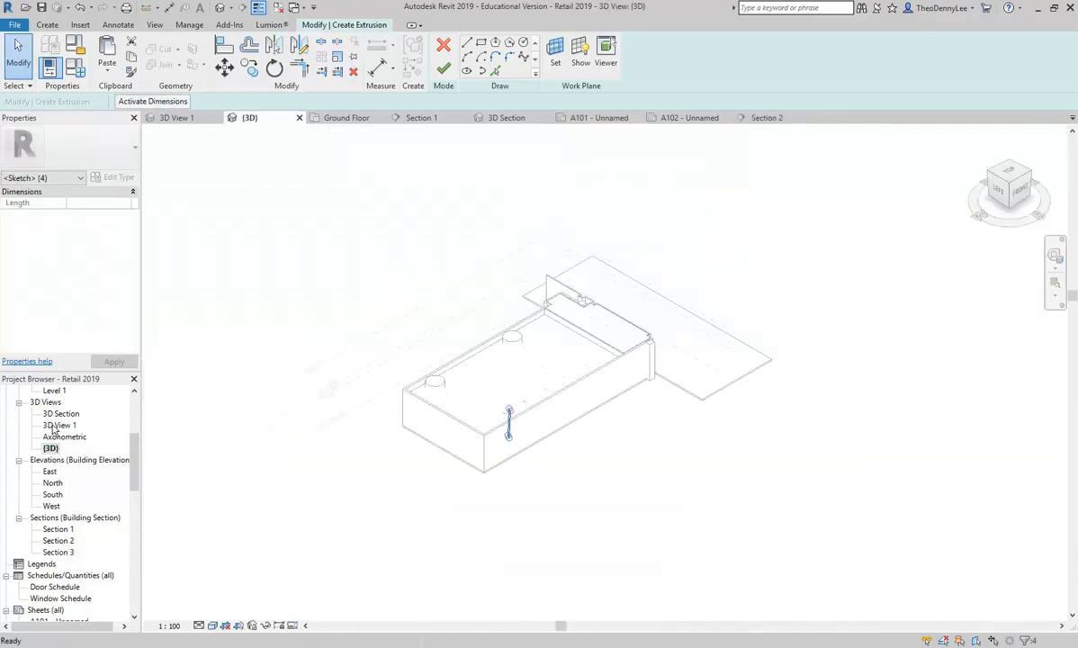
{"action": "double_click", "coordinate": [61, 413]}
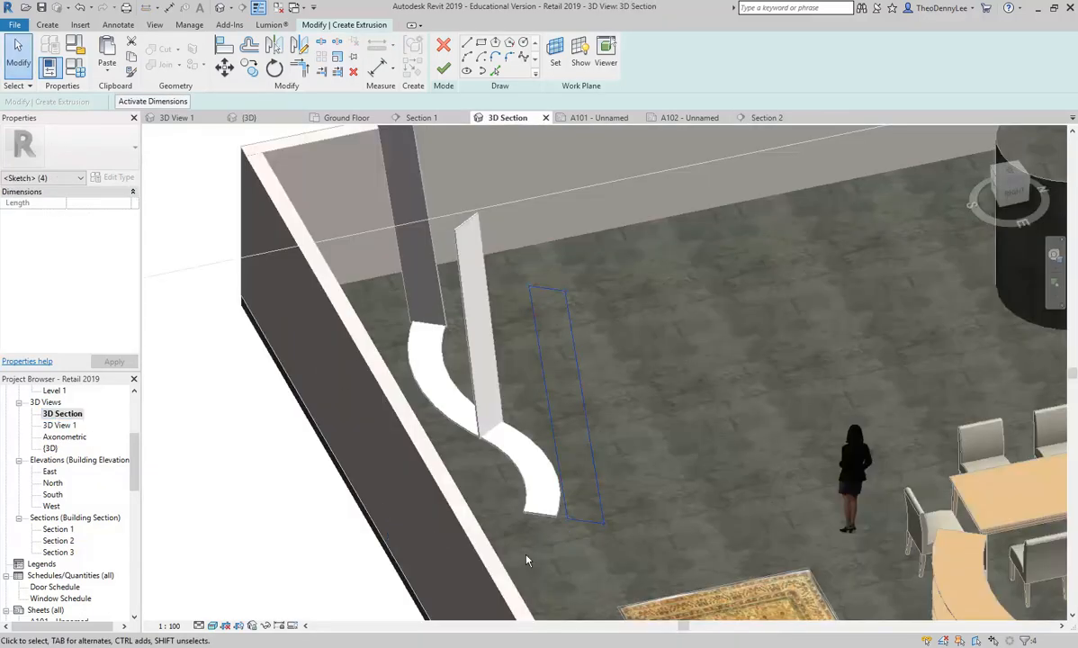
{"action": "scroll", "coordinate": [526, 541], "scroll_direction": "up", "scroll_amount": 3}
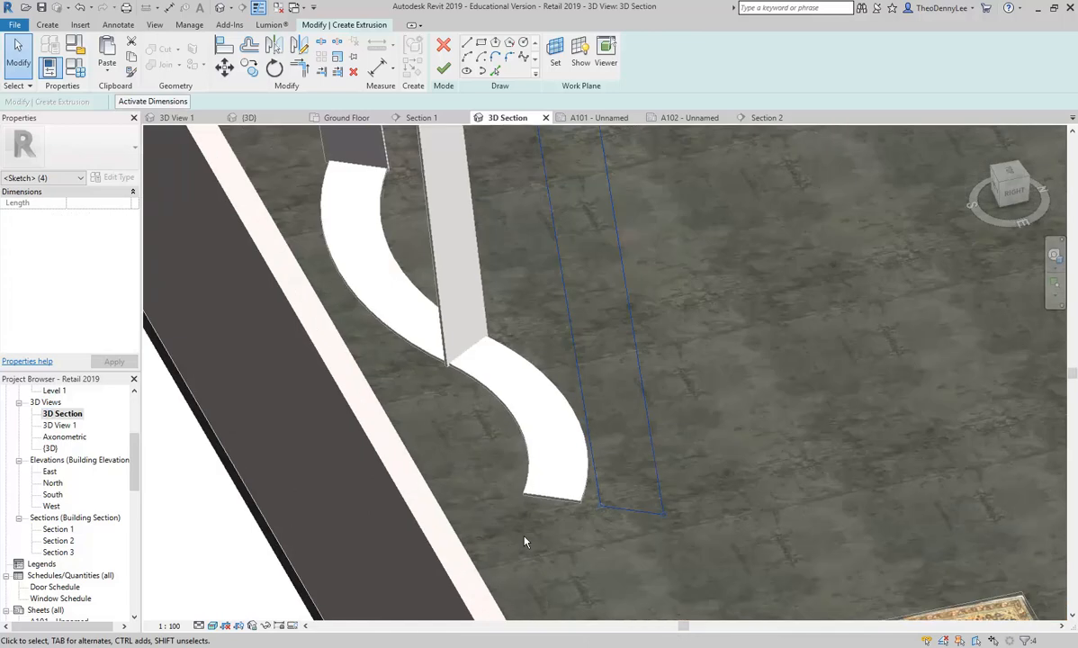
{"action": "key", "text": "Left"}
{"action": "key", "text": "Left"}
{"action": "key", "text": "Left"}
{"action": "key", "text": "Left"}
{"action": "key", "text": "Left"}
{"action": "key", "text": "Left"}
{"action": "key", "text": "Left"}
{"action": "key", "text": "Left"}
{"action": "key", "text": "Right"}
{"action": "key", "text": "Right"}
{"action": "key", "text": "Left"}
{"action": "scroll", "coordinate": [568, 497], "scroll_direction": "up", "scroll_amount": 4}
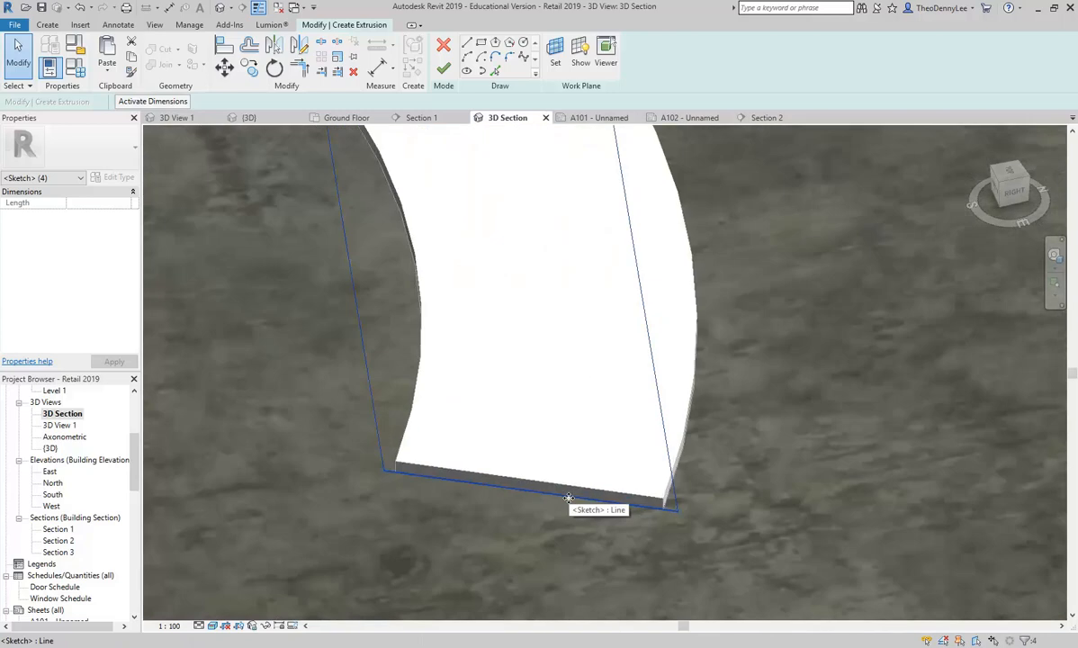
{"action": "key", "text": "Escape"}
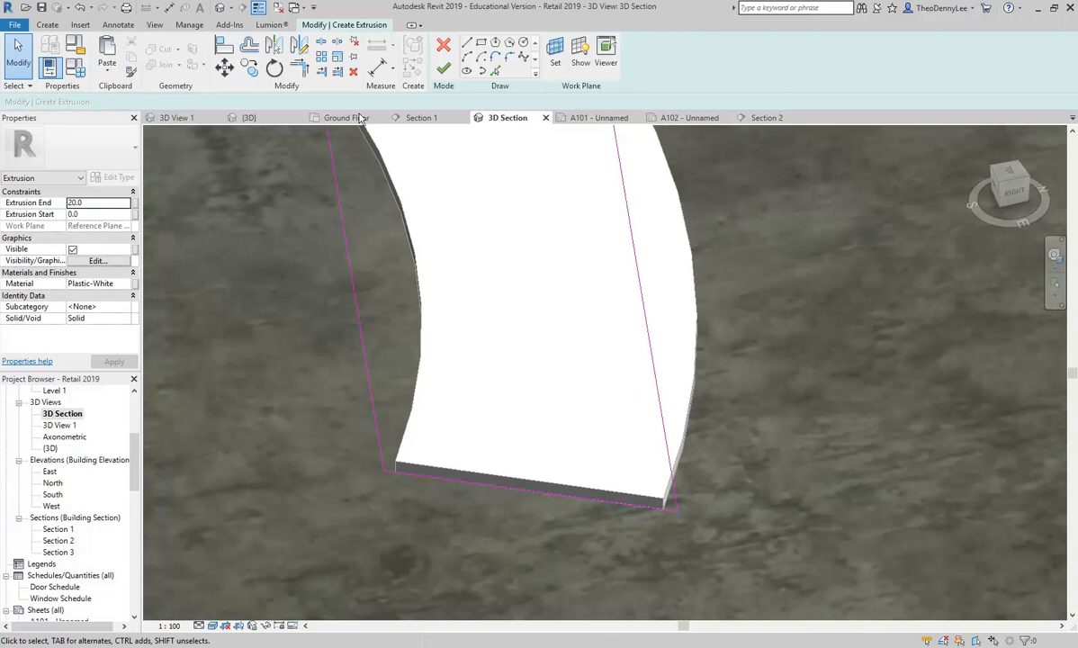
{"action": "left_click", "coordinate": [444, 70]}
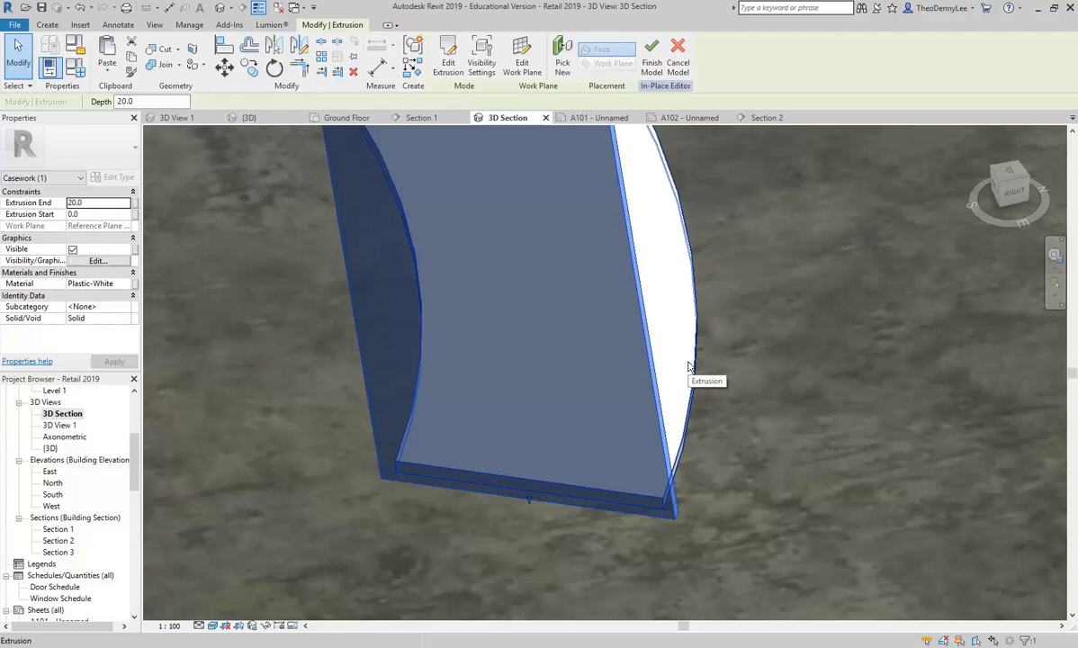
Examine the three uprights in 3D and compare them with the white partition photo in RETAIL DESIGN Final Presentation 2.pdf in Acrobat.
{"action": "key", "text": "Escape"}
{"action": "scroll", "coordinate": [688, 367], "scroll_direction": "up", "scroll_amount": 6}
{"action": "middle_click_drag", "start_coordinate": [689, 366], "coordinate": [537, 443], "text": "shift"}
{"action": "middle_click_drag", "start_coordinate": [557, 444], "coordinate": [606, 520], "text": "shift"}
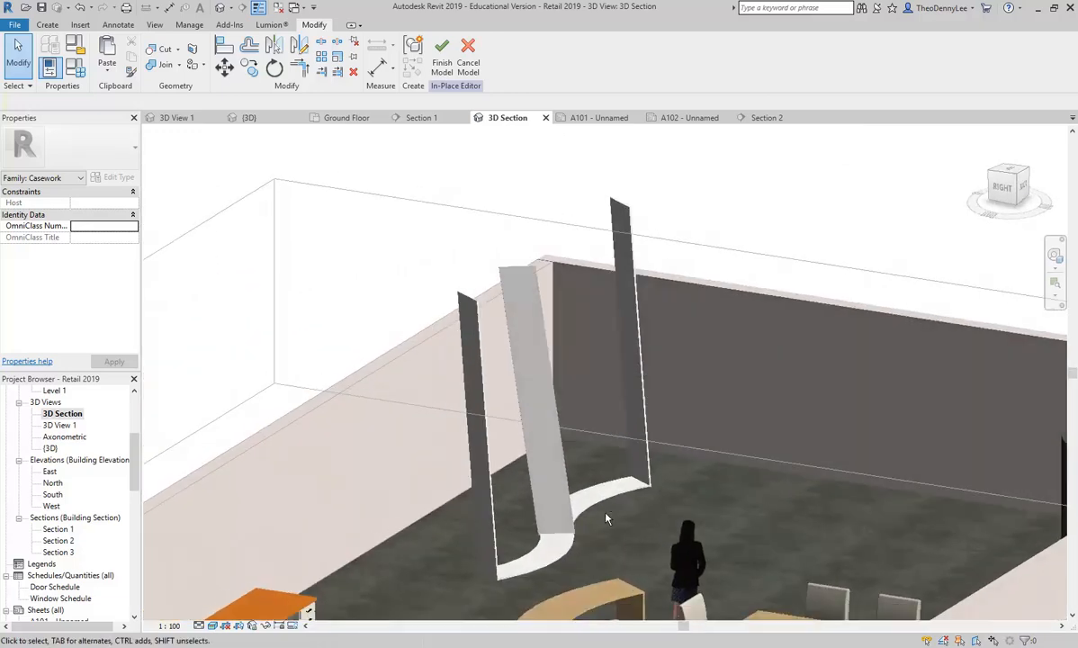
{"action": "key", "text": "alt+Tab"}
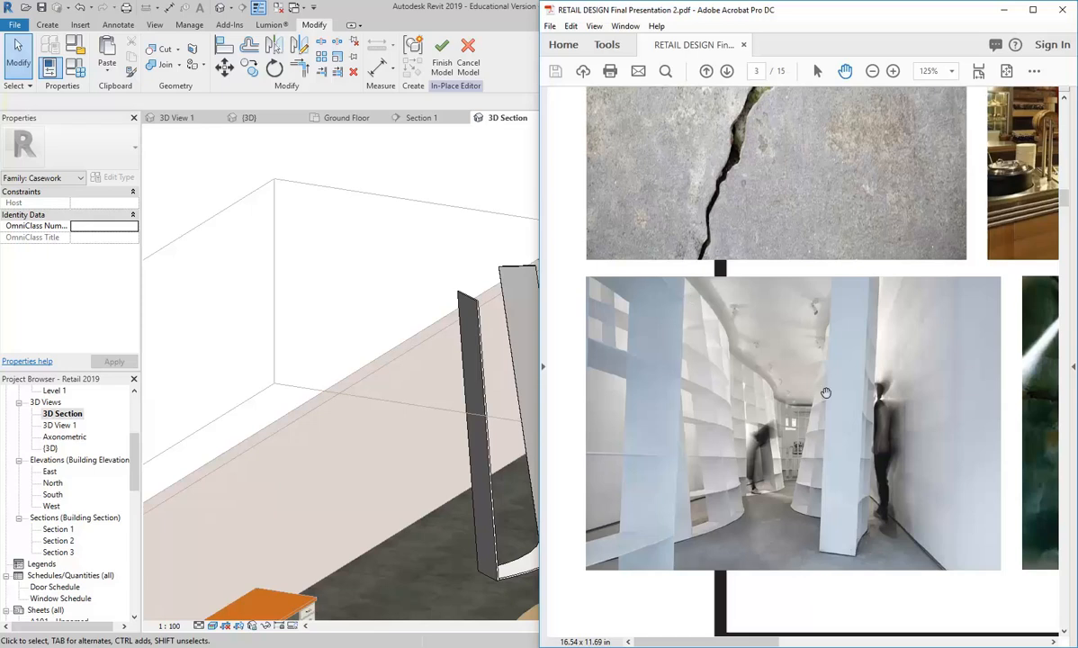
{"action": "left_click", "coordinate": [1003, 10]}
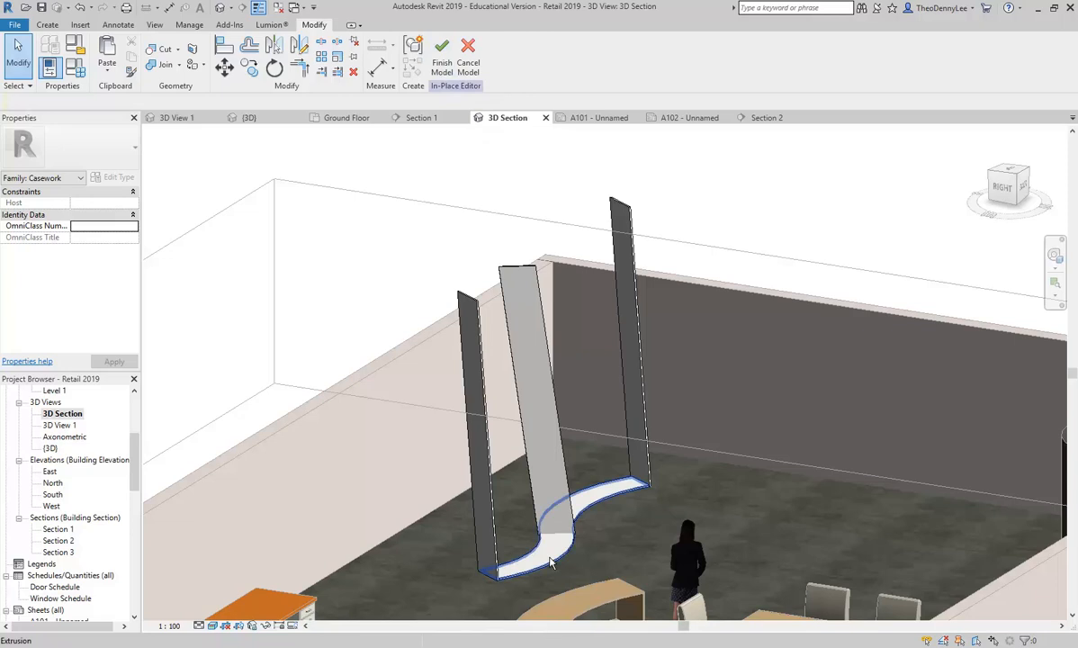
In the Section 3 view, draw a horizontal reference plane across the three uprights, about 633 mm above the Ground Floor level.
{"action": "double_click", "coordinate": [58, 552]}
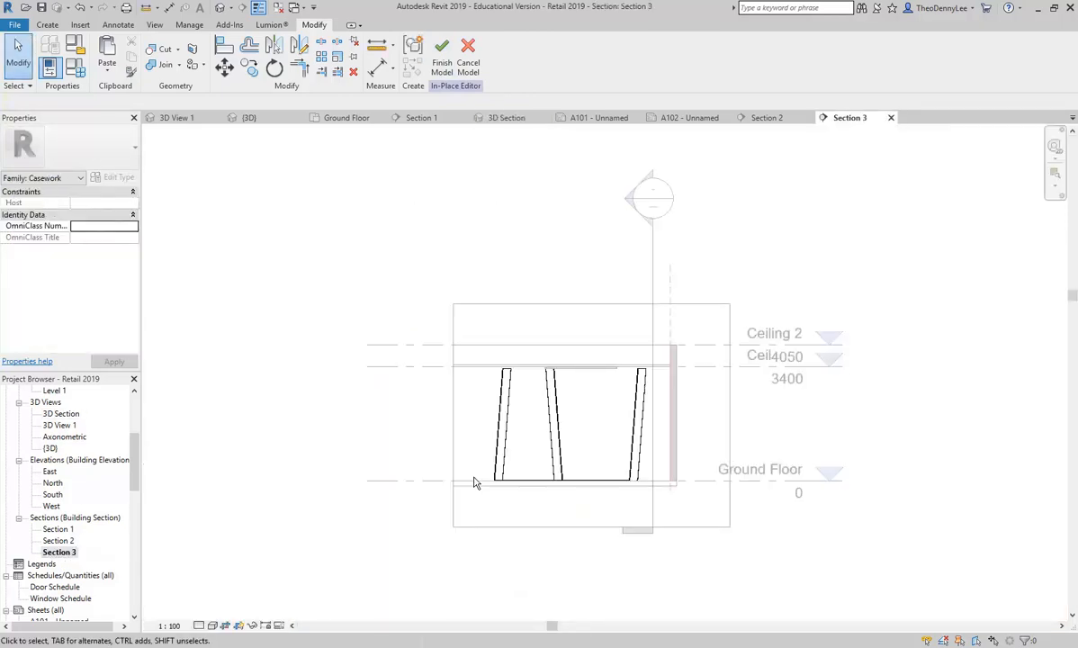
{"action": "scroll", "coordinate": [590, 466], "scroll_direction": "up", "scroll_amount": 4}
{"action": "scroll", "coordinate": [472, 512], "scroll_direction": "down", "scroll_amount": 2}
{"action": "scroll", "coordinate": [409, 481], "scroll_direction": "up", "scroll_amount": 2}
{"action": "scroll", "coordinate": [351, 489], "scroll_direction": "up", "scroll_amount": 2}
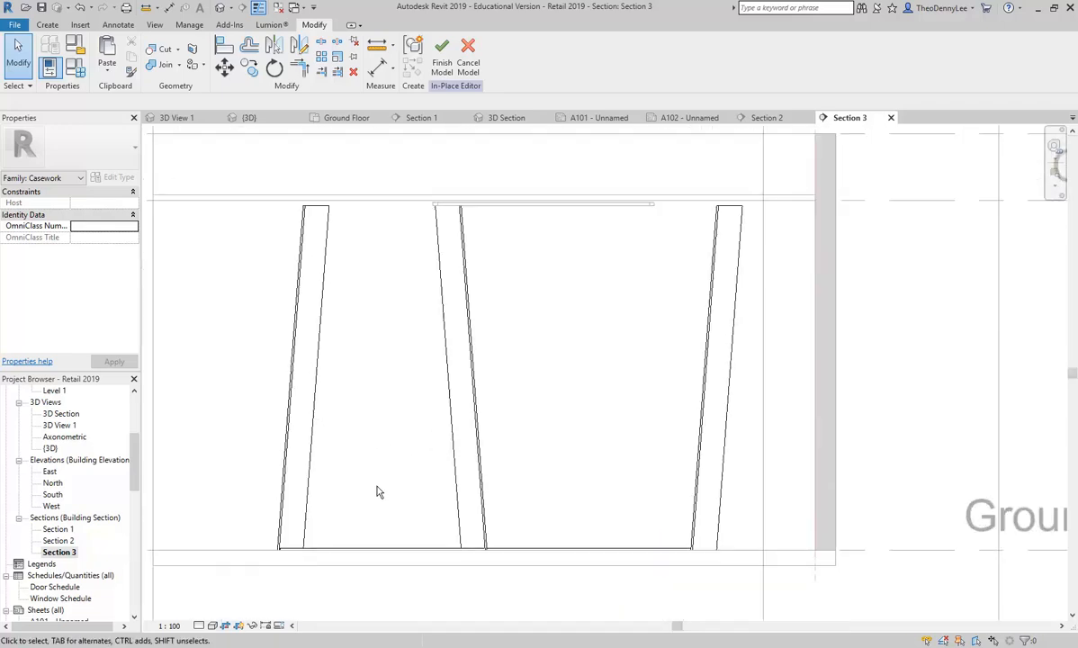
{"action": "middle_click_drag", "start_coordinate": [375, 491], "coordinate": [349, 491]}
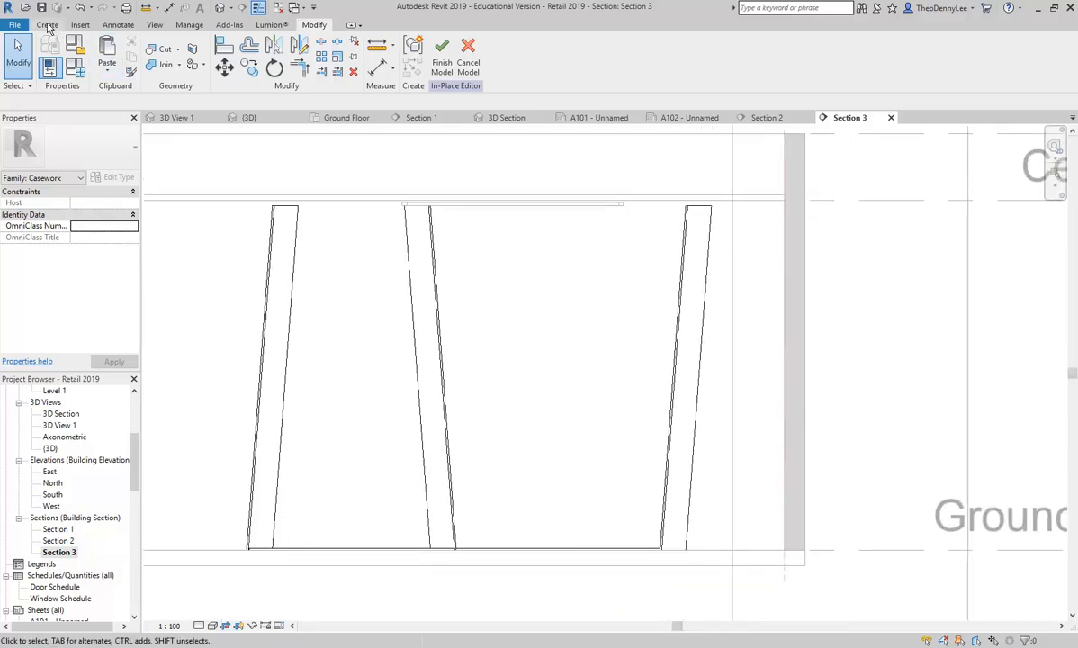
{"action": "left_click", "coordinate": [47, 25]}
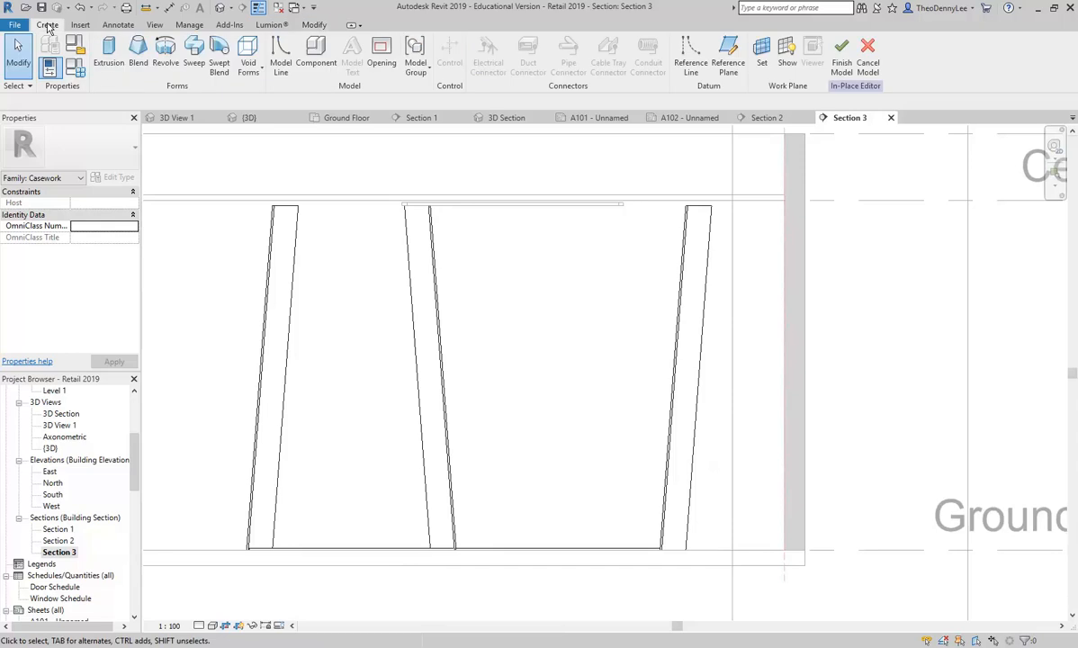
{"action": "left_click", "coordinate": [728, 52]}
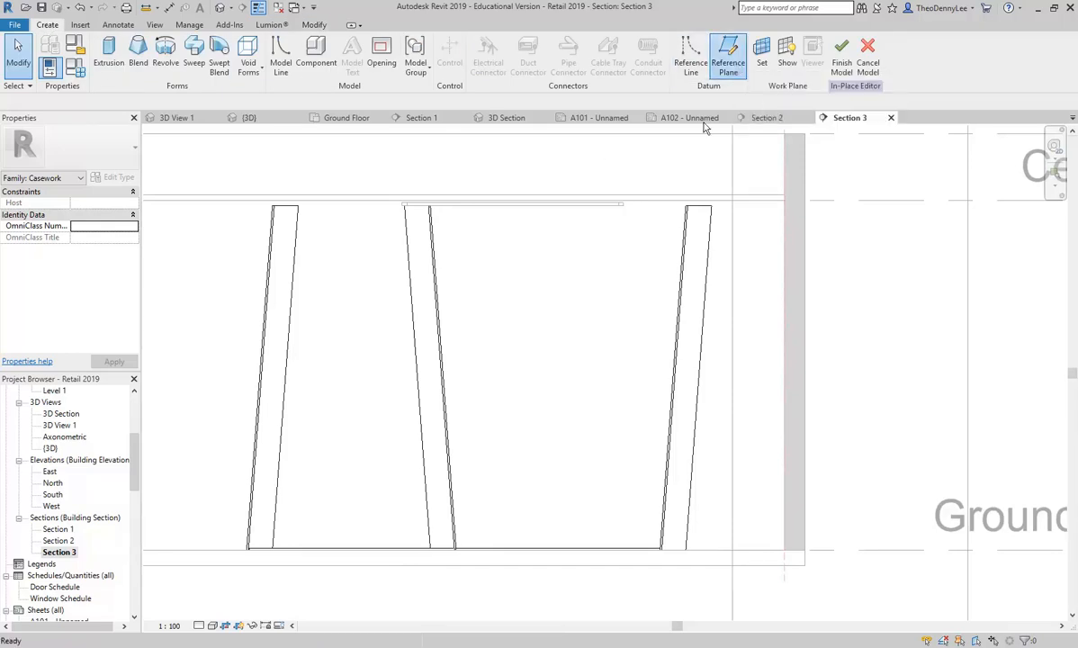
{"action": "left_click", "coordinate": [171, 484]}
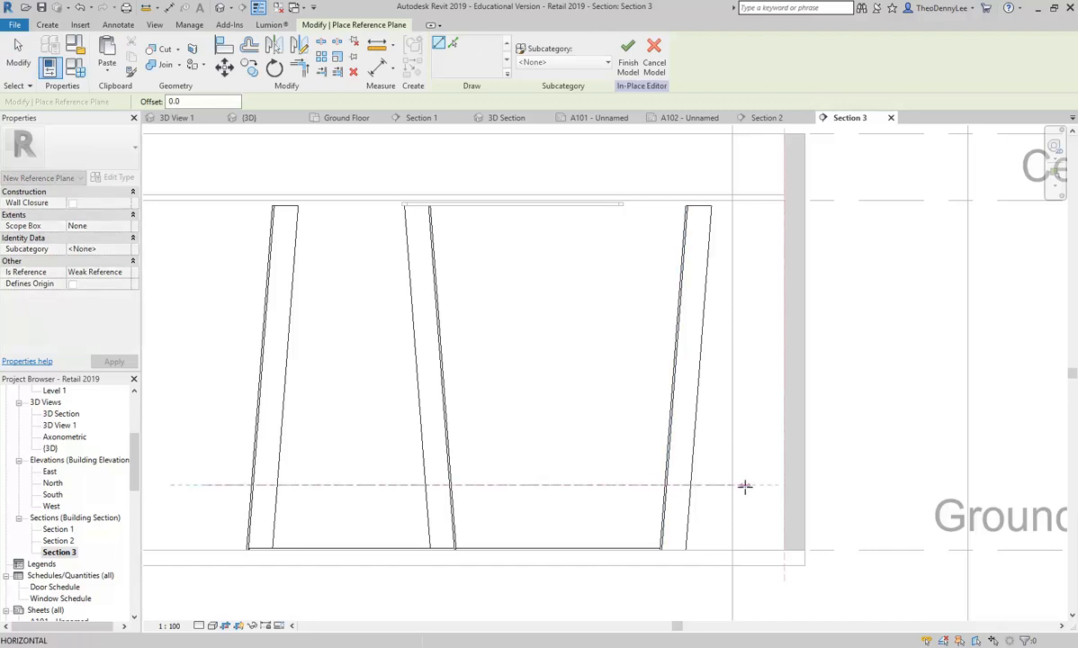
{"action": "left_click", "coordinate": [745, 485]}
Draw four more horizontal reference planes above it, spaced about 743, 724, 640 and 610 mm apart, with the highest on the uprights' top edge.
{"action": "left_click", "coordinate": [213, 410]}
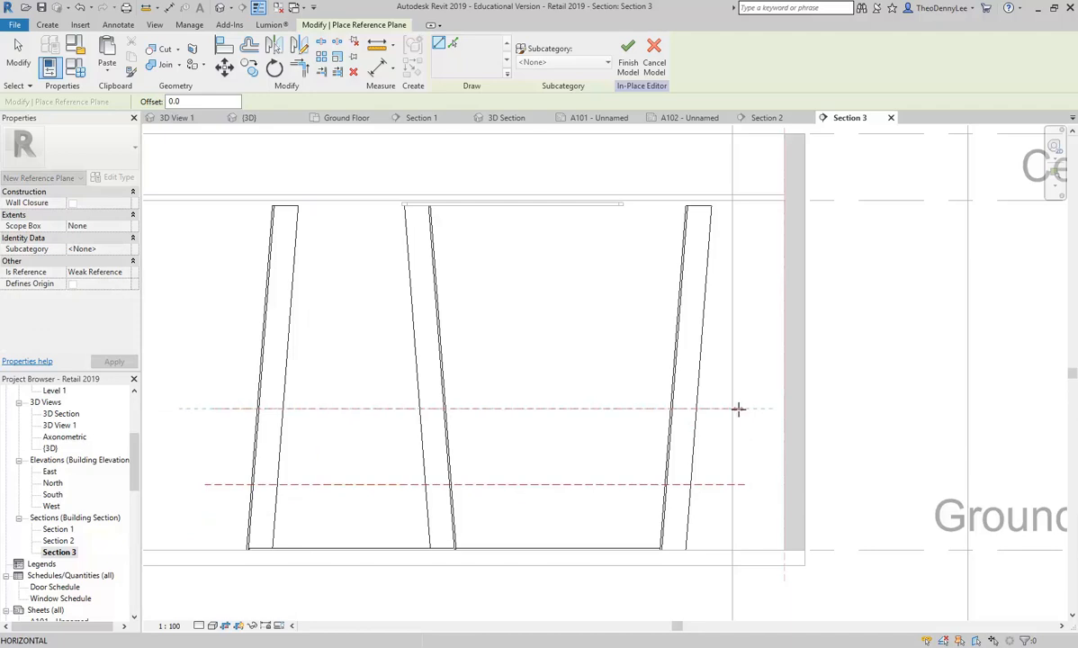
{"action": "left_click", "coordinate": [738, 409]}
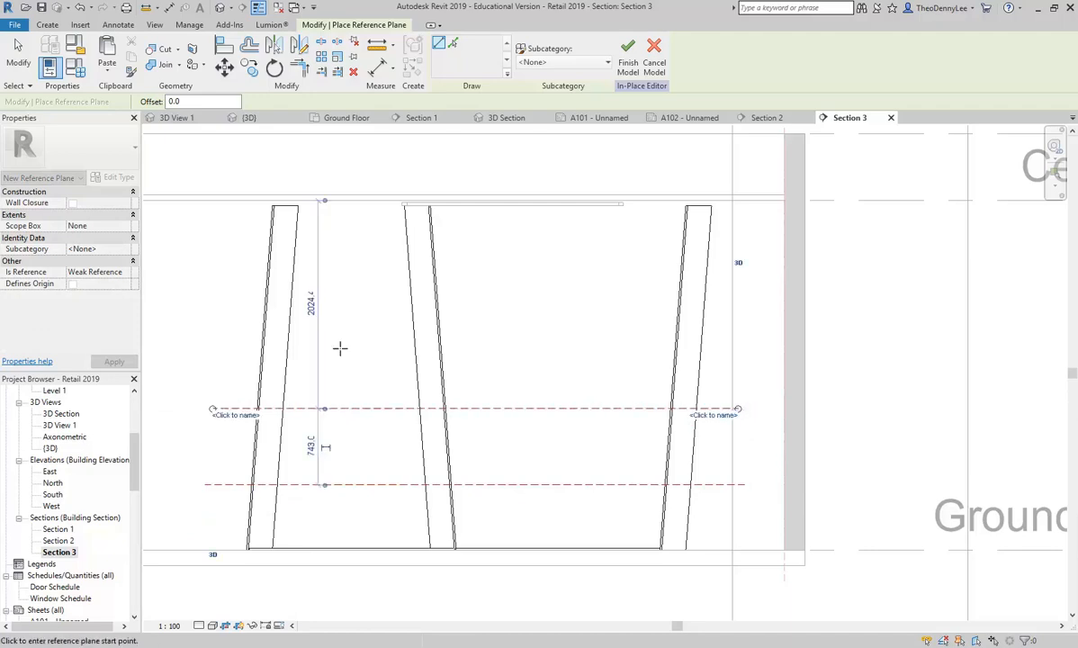
{"action": "left_click", "coordinate": [220, 335]}
{"action": "left_click", "coordinate": [745, 334]}
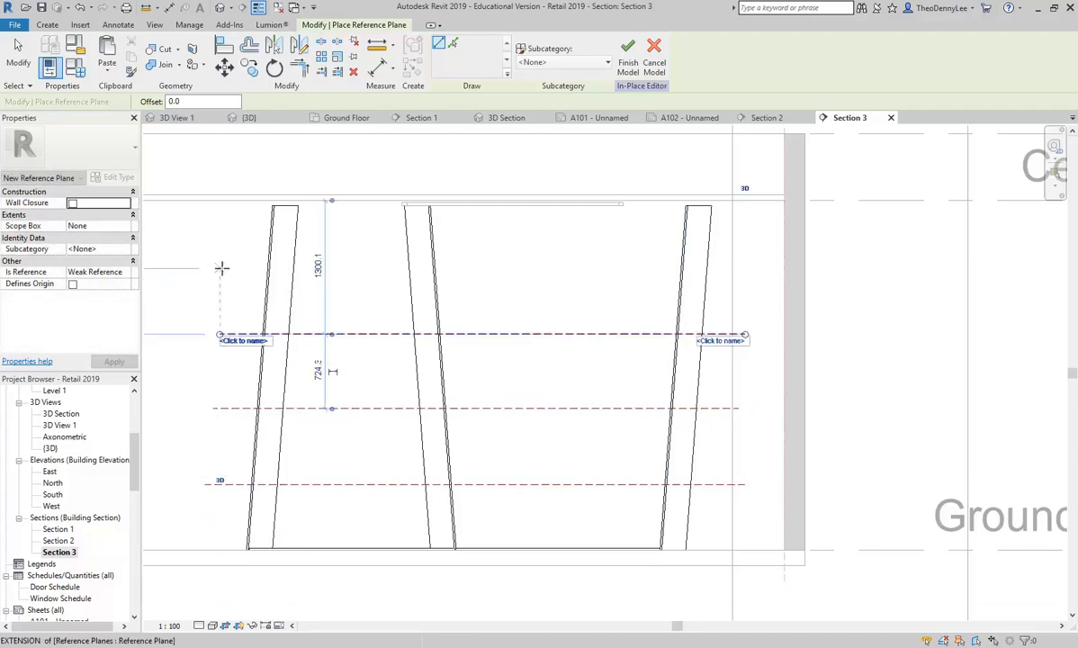
{"action": "left_click", "coordinate": [219, 268]}
{"action": "left_click", "coordinate": [733, 268]}
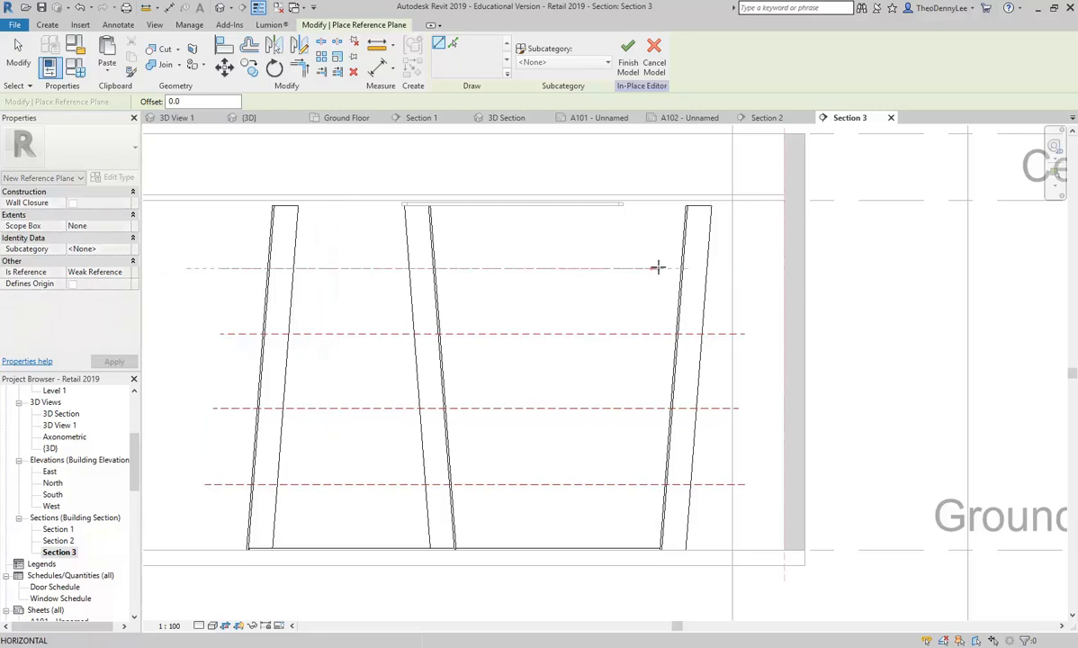
{"action": "left_click", "coordinate": [281, 206]}
{"action": "left_click", "coordinate": [745, 206]}
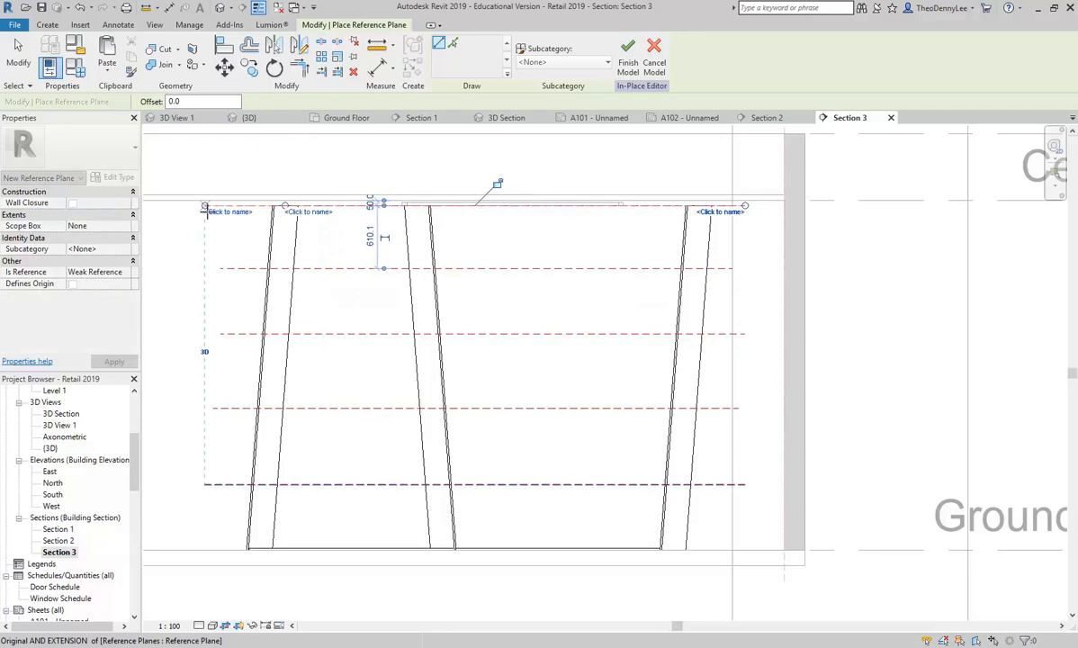
{"action": "right_click", "coordinate": [257, 165]}
{"action": "left_click", "coordinate": [288, 177]}
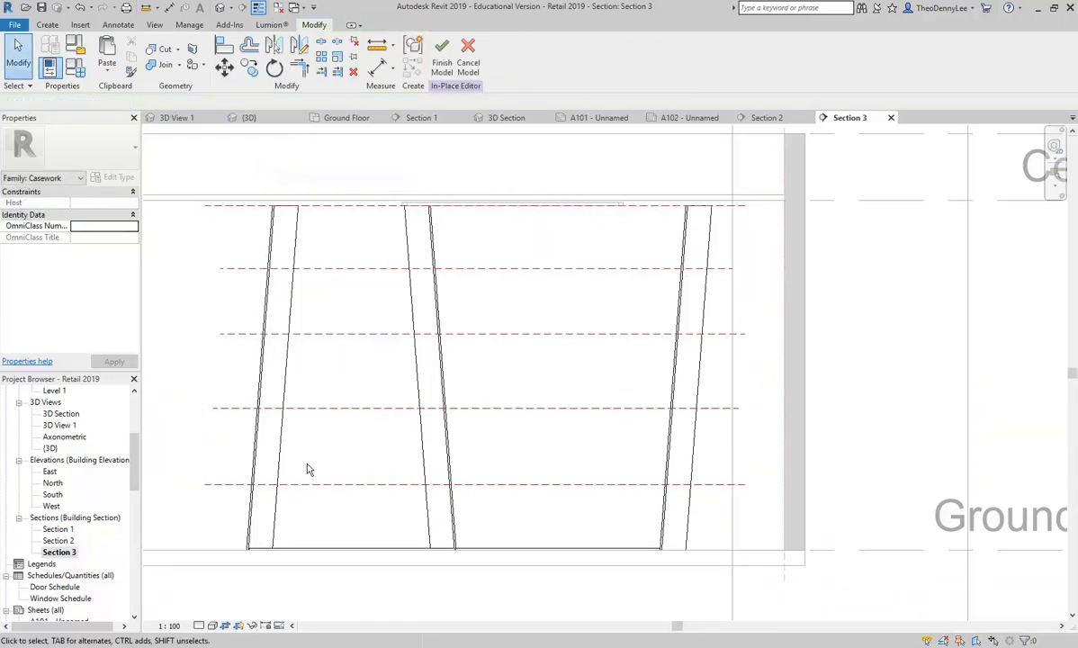
Set the lowest reference plane 600 mm above the Ground Floor and the second plane 600 mm above the lowest.
{"action": "left_click", "coordinate": [330, 489]}
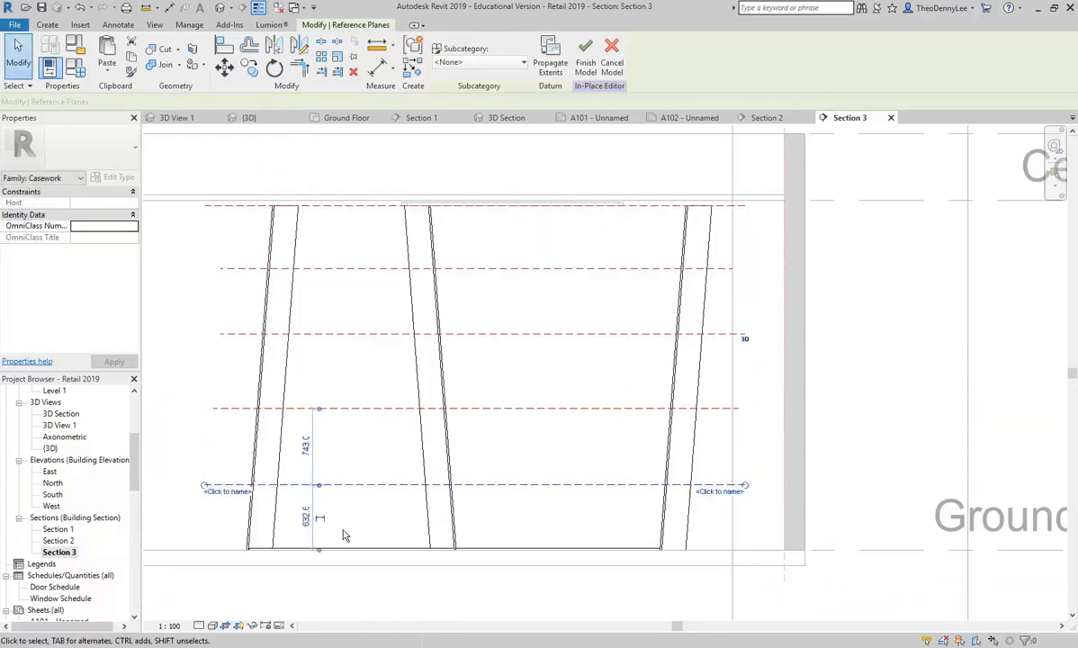
{"action": "left_click", "coordinate": [382, 468]}
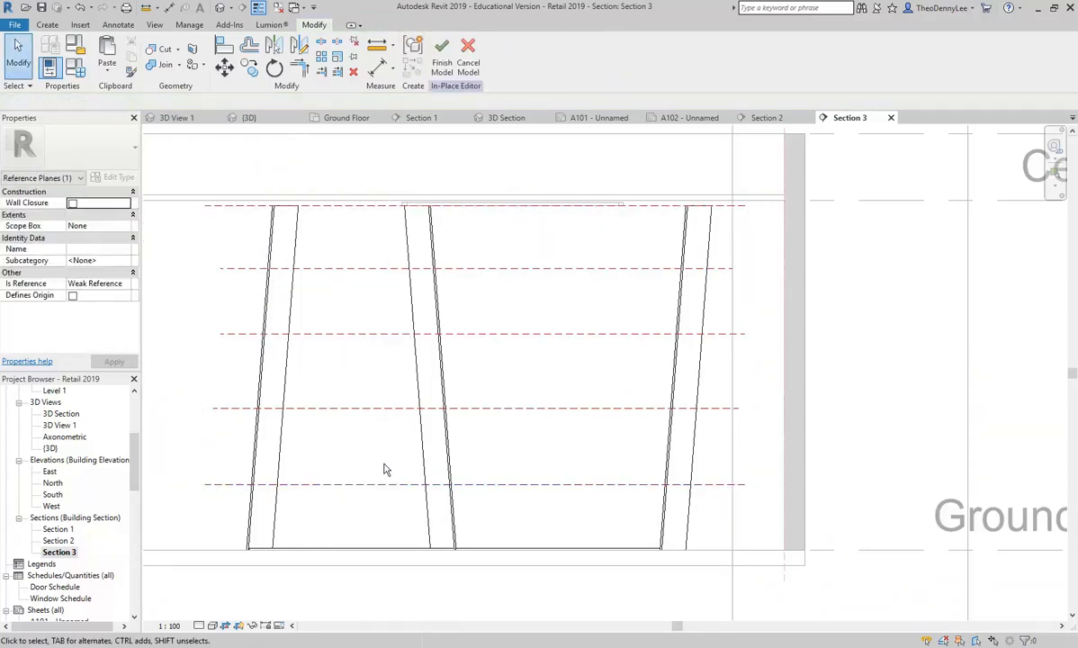
{"action": "left_click", "coordinate": [330, 491]}
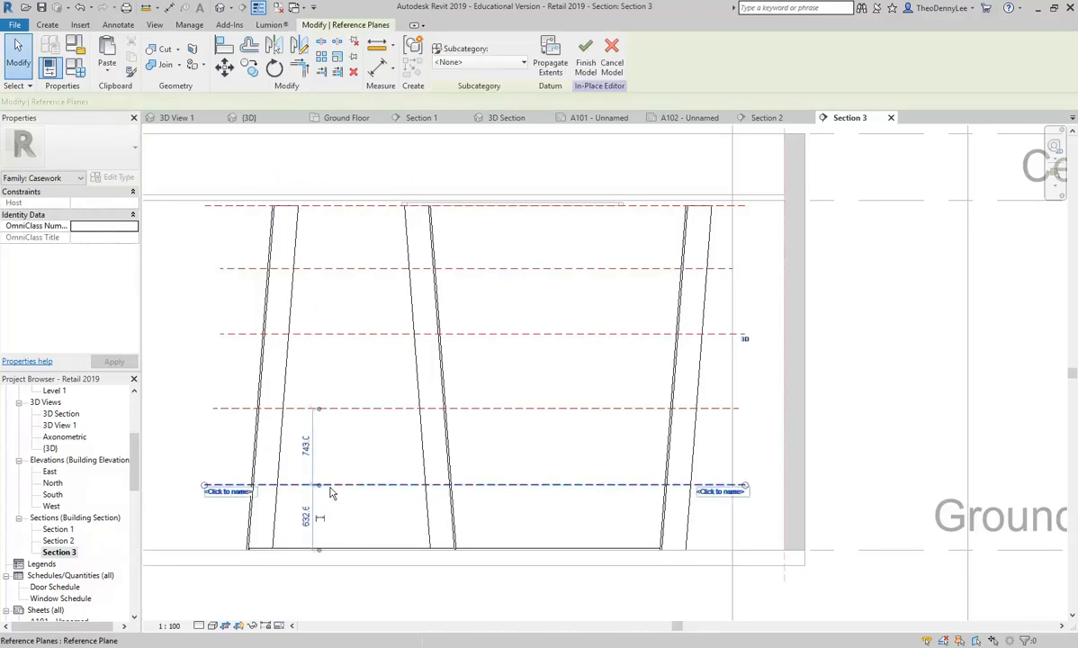
{"action": "left_click", "coordinate": [304, 516]}
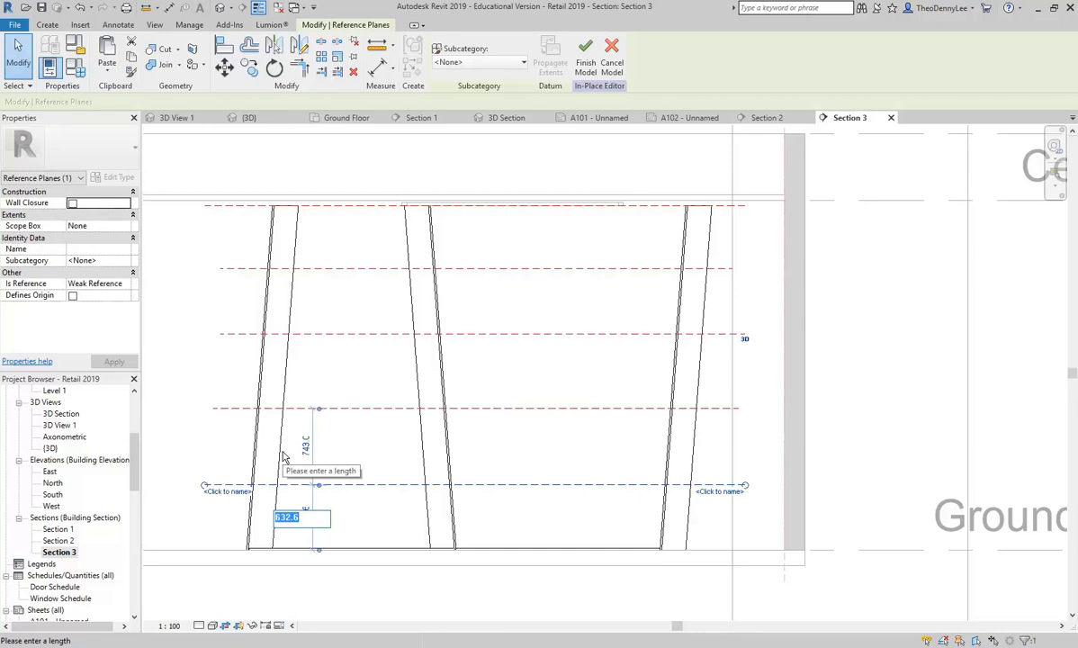
{"action": "type", "text": "600"}
{"action": "key", "text": "Return"}
{"action": "left_click", "coordinate": [349, 410]}
{"action": "left_click", "coordinate": [309, 446]}
{"action": "type", "text": "600"}
{"action": "key", "text": "Return"}
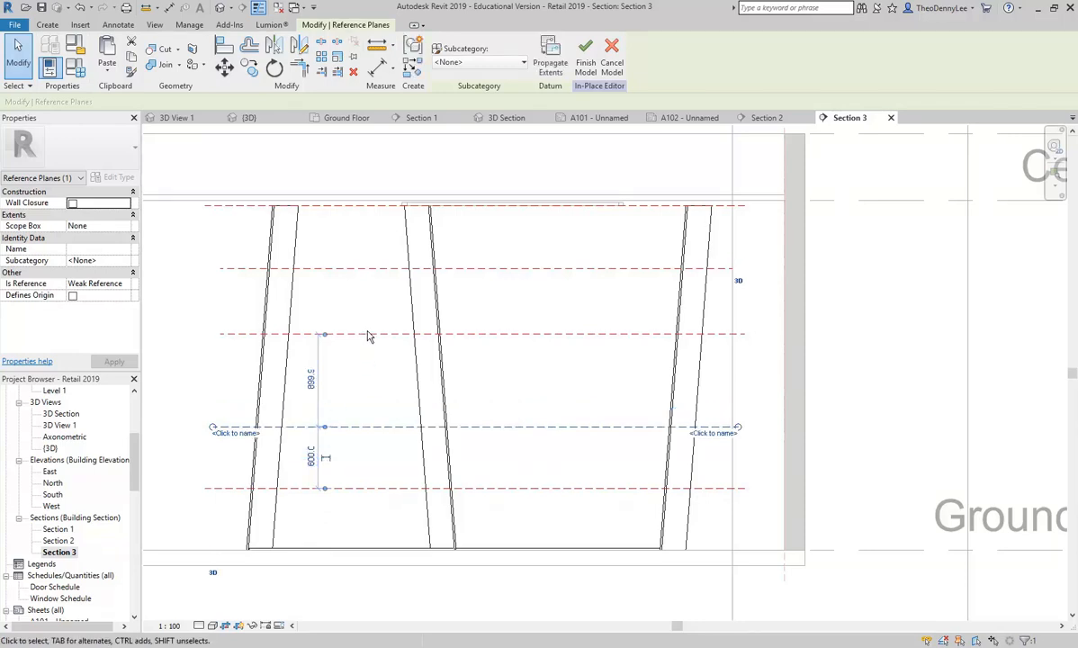
Set the third and fourth reference planes each 600 mm above the plane directly below.
{"action": "left_click", "coordinate": [365, 334]}
{"action": "left_click", "coordinate": [317, 381]}
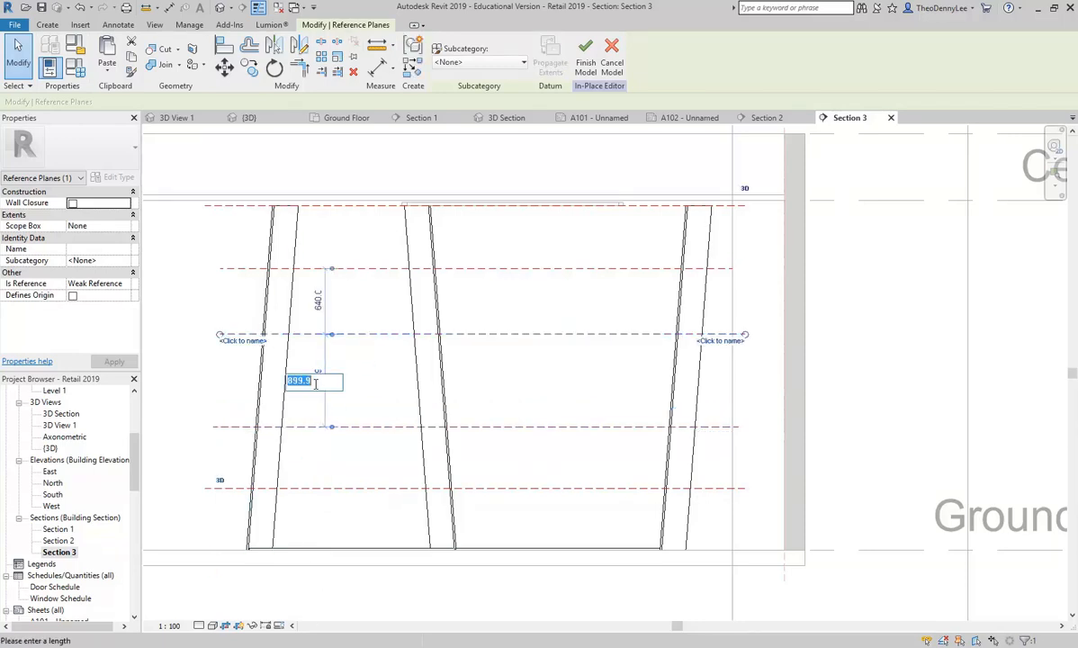
{"action": "type", "text": "600"}
{"action": "key", "text": "Return"}
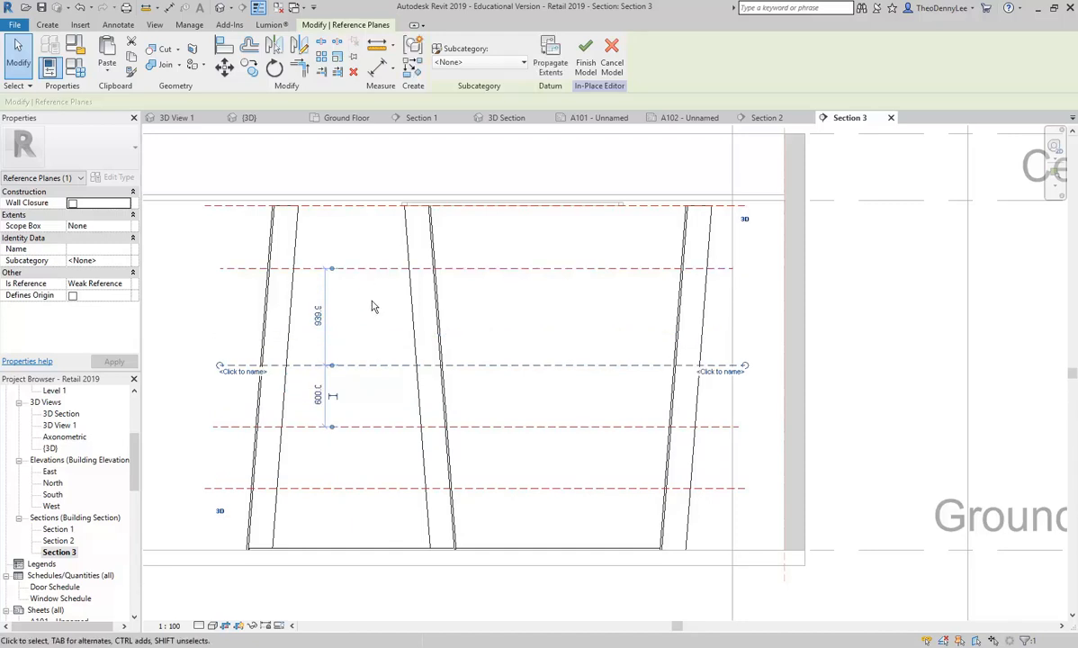
{"action": "left_click", "coordinate": [368, 268]}
{"action": "left_click", "coordinate": [315, 315]}
{"action": "type", "text": "6"}
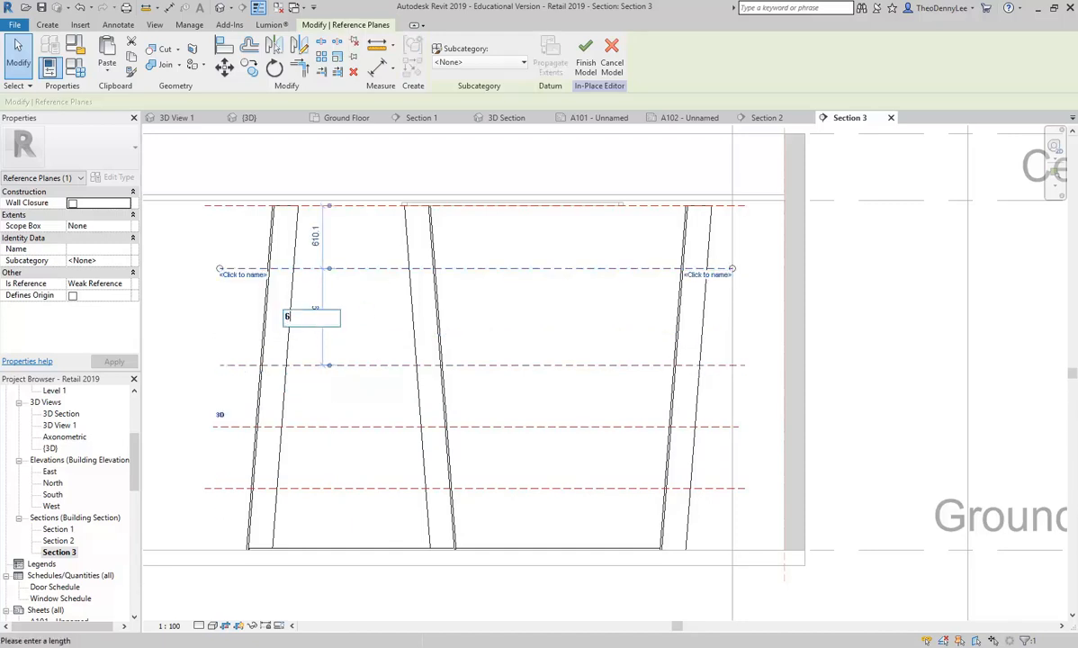
{"action": "type", "text": "00"}
{"action": "key", "text": "Return"}
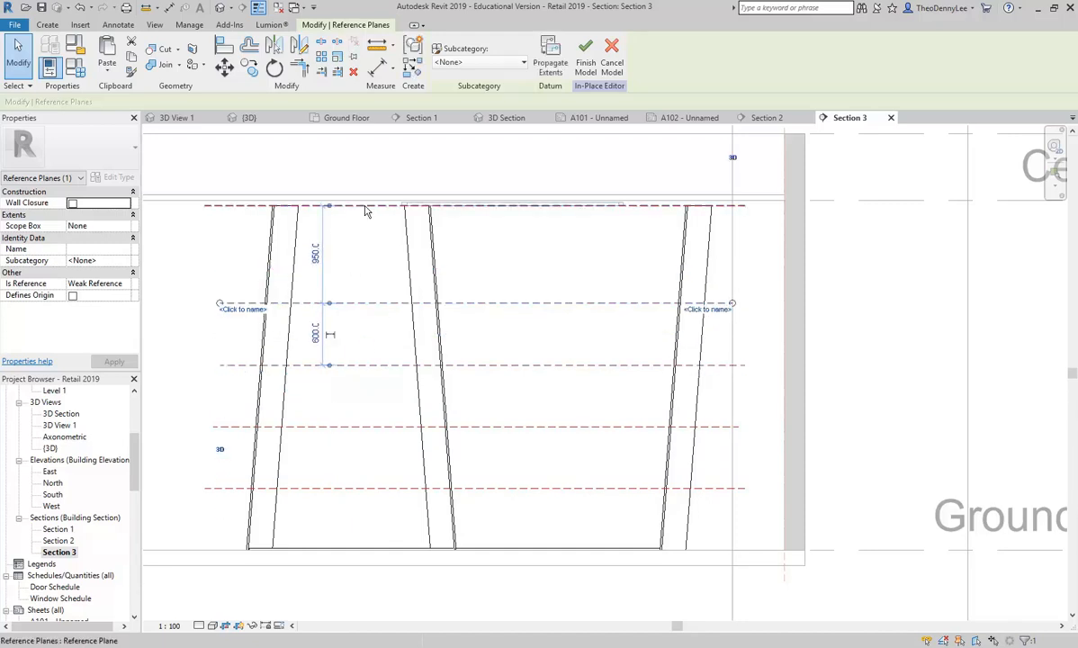
Copy the fourth reference plane 500 mm upward and check the shelf arrangement against the white partition photo in the Acrobat PDF.
{"action": "left_click", "coordinate": [388, 270]}
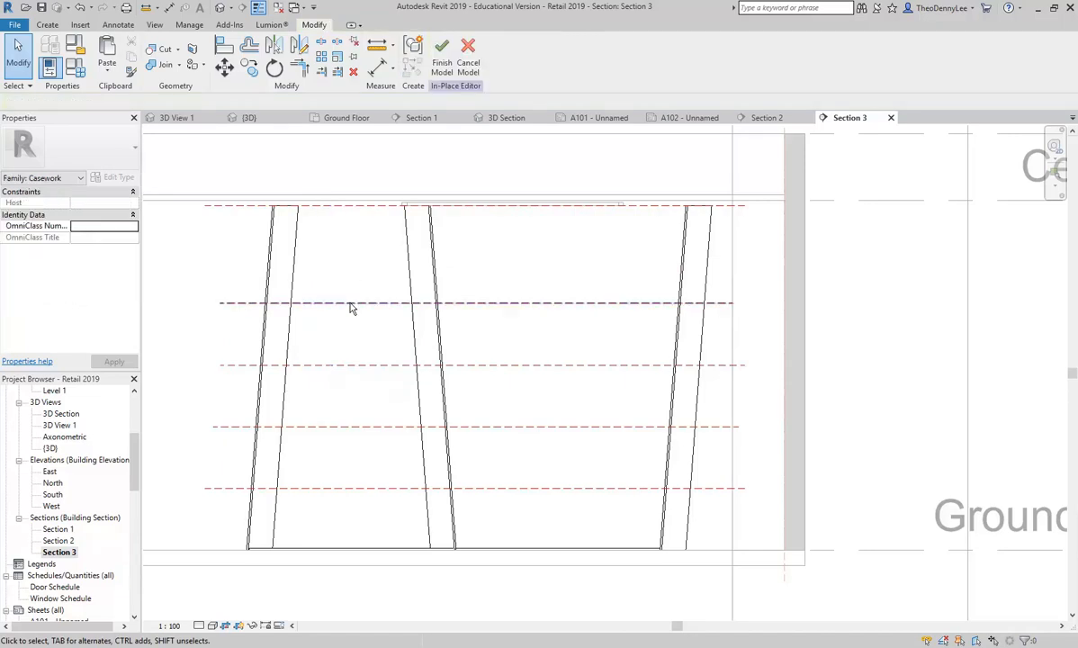
{"action": "left_click", "coordinate": [352, 306]}
{"action": "key", "text": "c"}
{"action": "key", "text": "o"}
{"action": "left_click", "coordinate": [349, 305]}
{"action": "left_click", "coordinate": [344, 251]}
{"action": "left_click", "coordinate": [369, 326]}
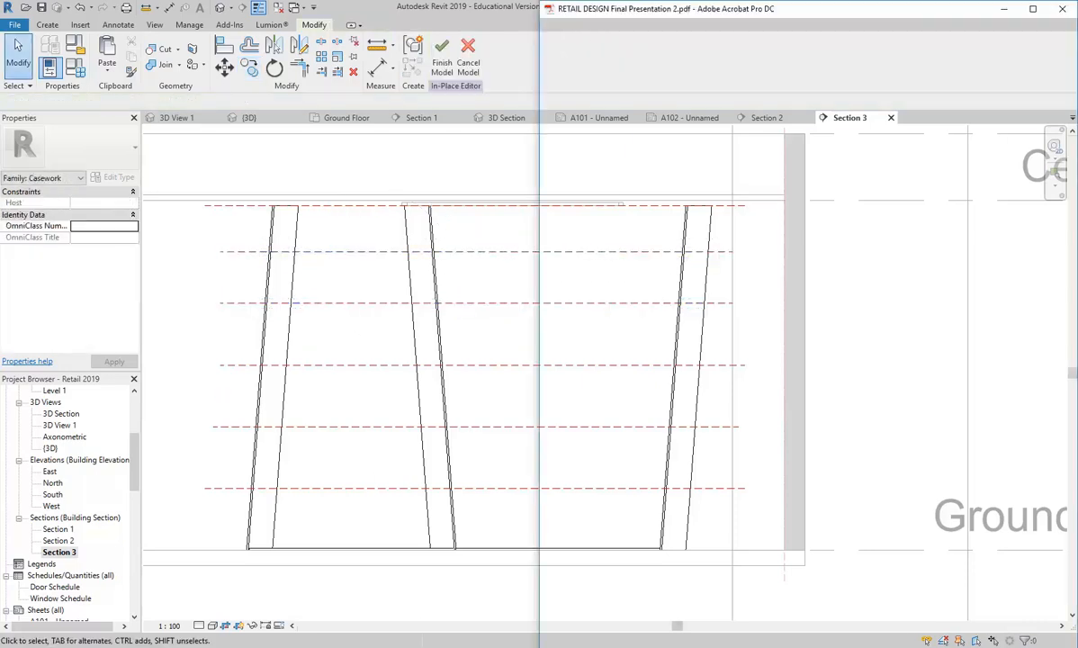
{"action": "key", "text": "alt+Tab"}
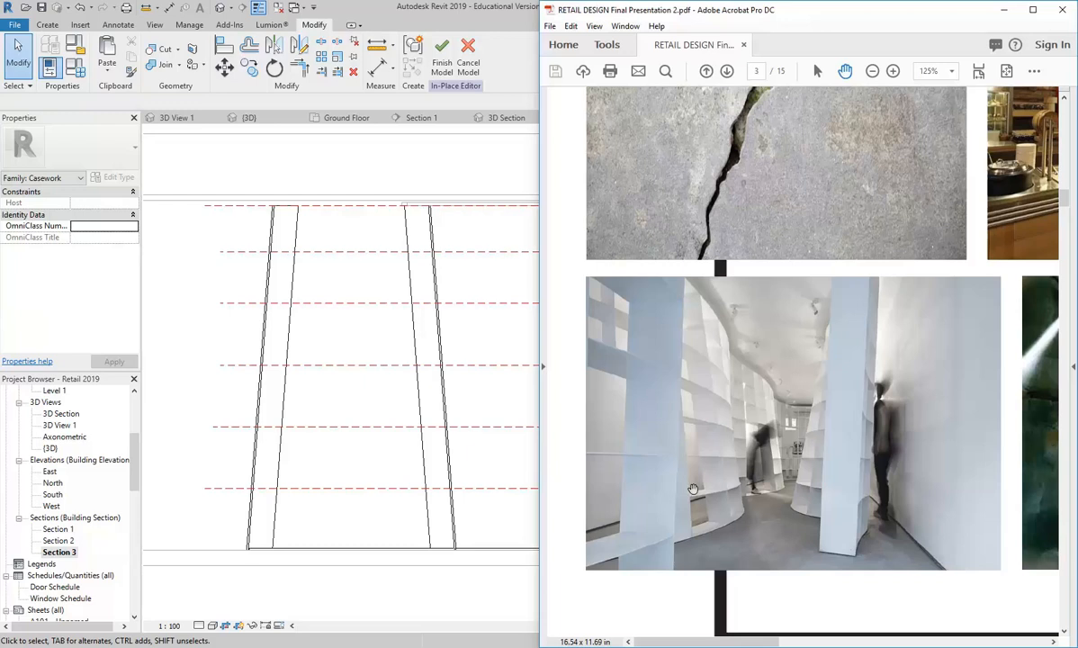
{"action": "key", "text": "alt+Tab"}
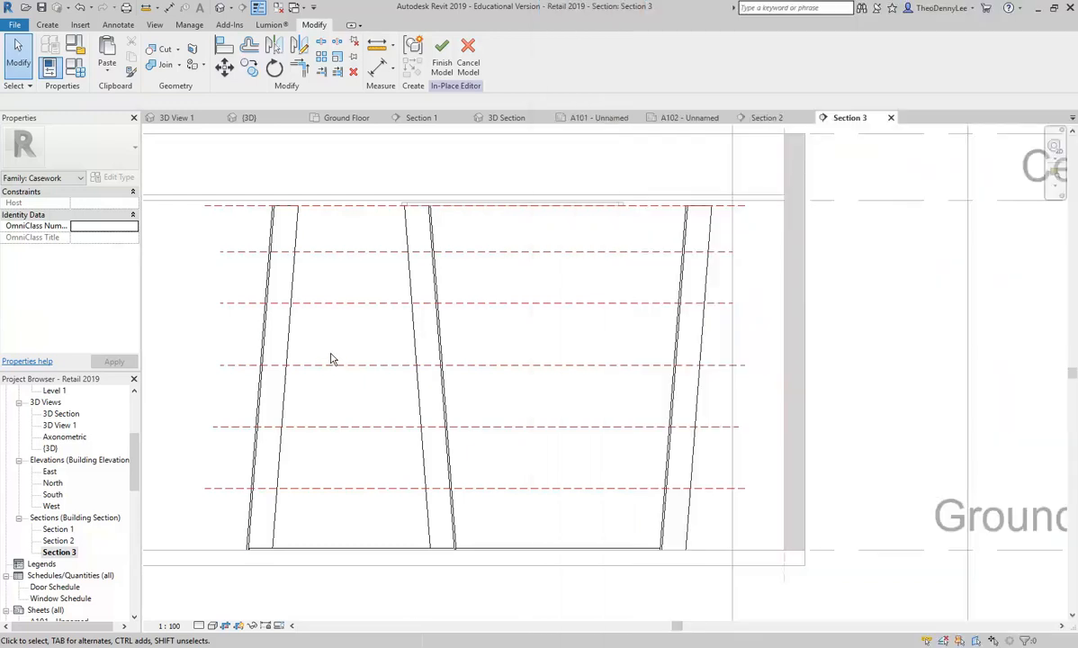
Place an aligned dimension chain from the Ground Floor level through all six reference planes, beside the outer leaning upright.
{"action": "left_click", "coordinate": [376, 68]}
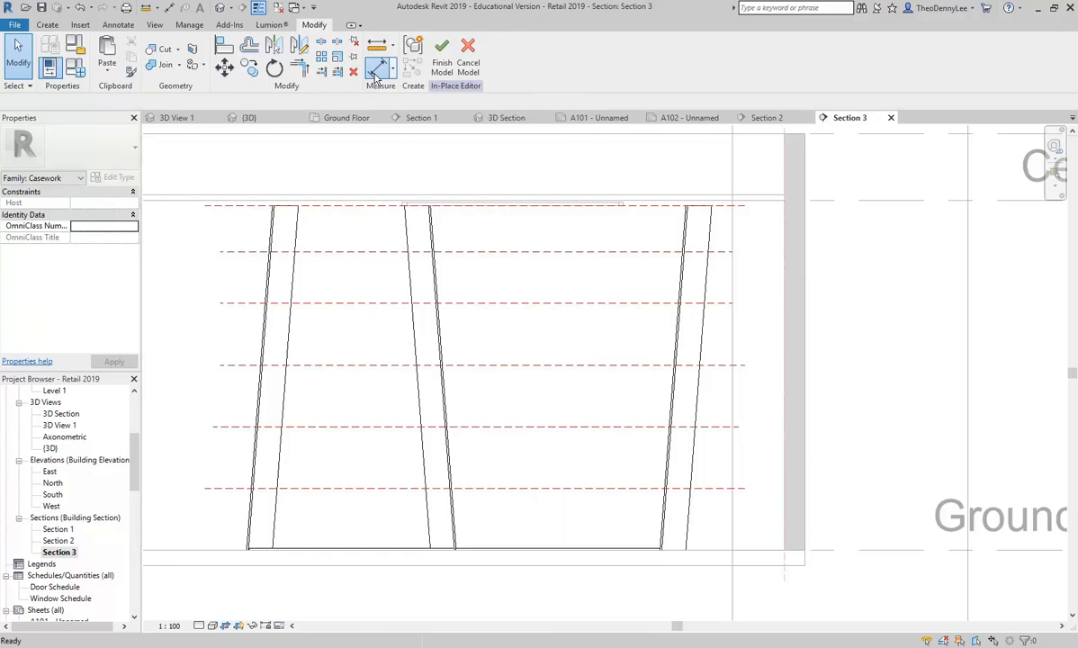
{"action": "left_click", "coordinate": [228, 552]}
{"action": "left_click", "coordinate": [224, 489]}
{"action": "left_click", "coordinate": [236, 426]}
{"action": "left_click", "coordinate": [243, 364]}
{"action": "left_click", "coordinate": [247, 303]}
{"action": "left_click", "coordinate": [245, 253]}
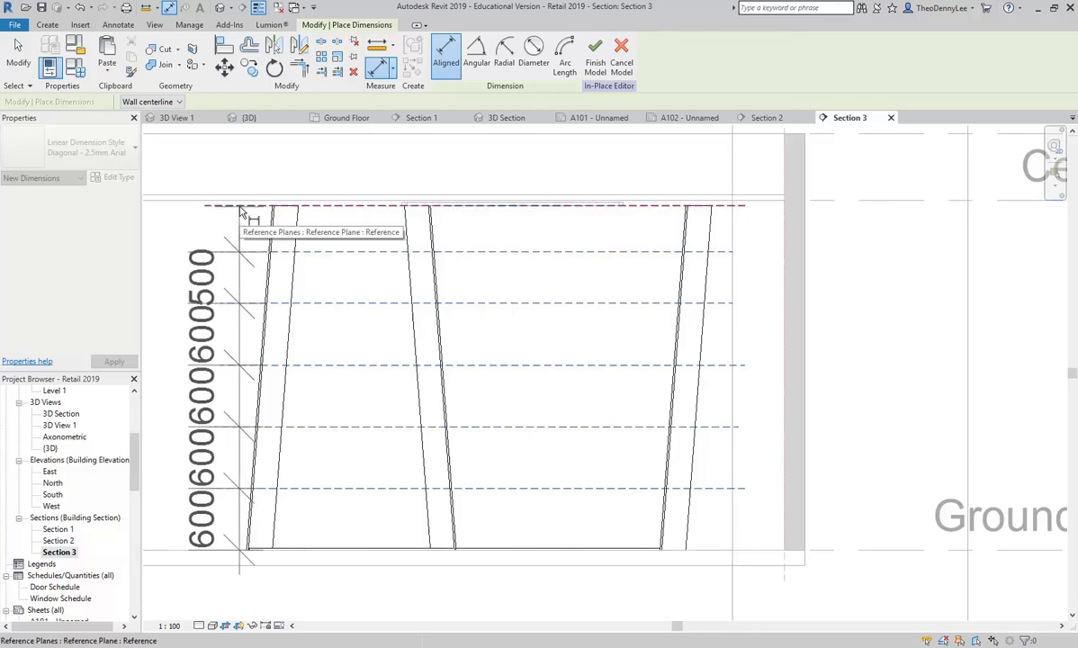
{"action": "left_click", "coordinate": [240, 208]}
{"action": "middle_click_drag", "start_coordinate": [197, 239], "coordinate": [394, 259]}
{"action": "left_click", "coordinate": [356, 286]}
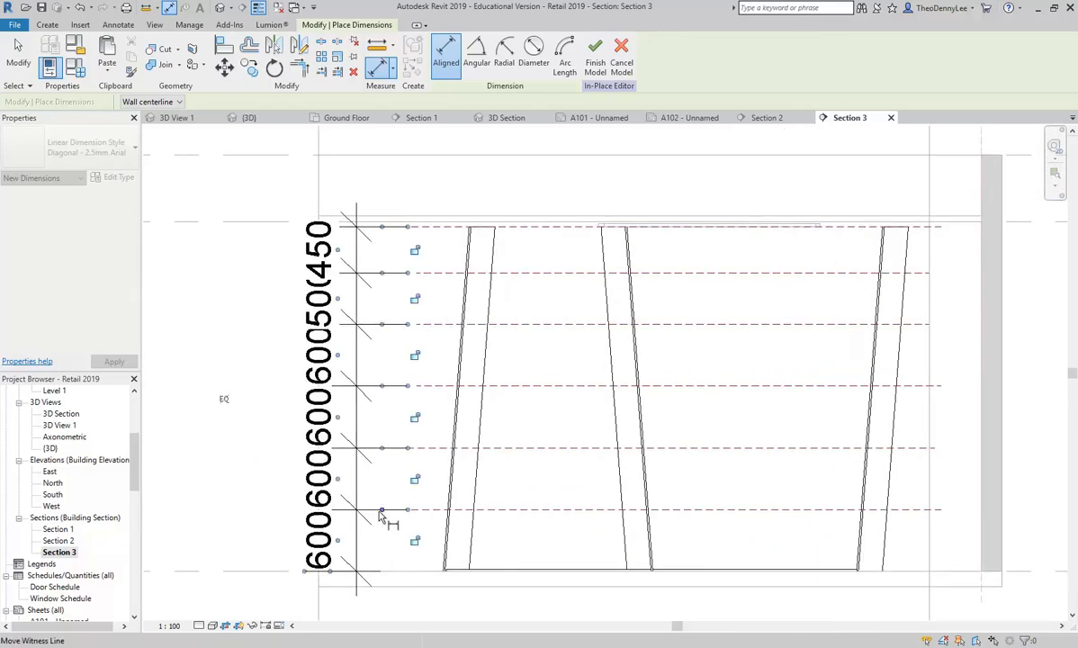
Apply the equality constraint to the dimension chain so all reference planes are evenly spaced, and end dimensioning.
{"action": "left_click", "coordinate": [224, 400]}
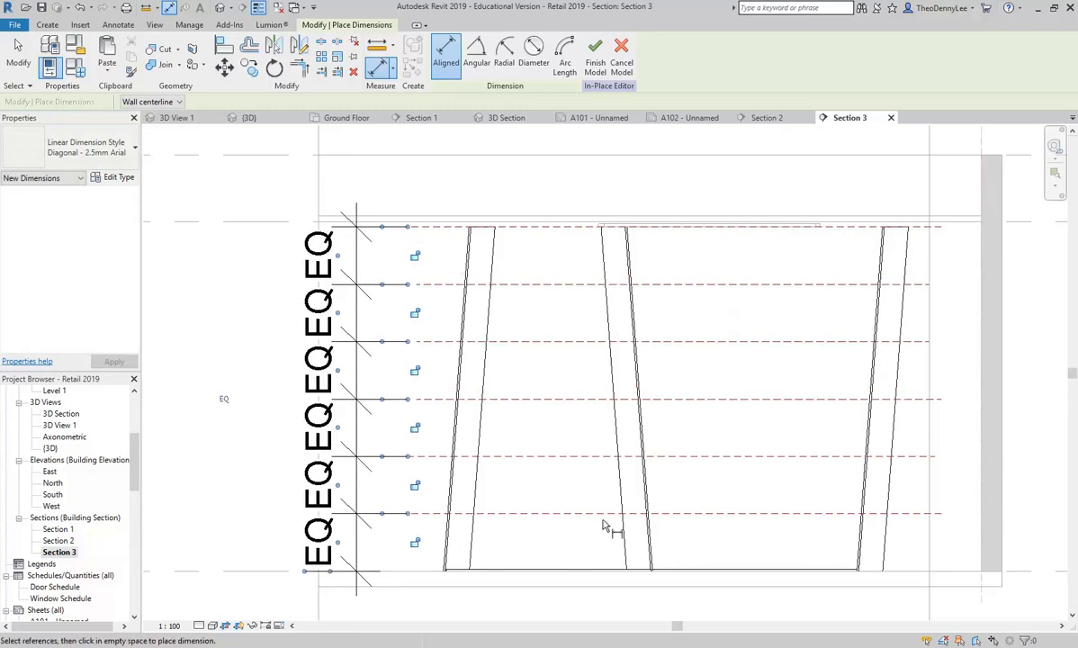
{"action": "key", "text": "Escape"}
{"action": "key", "text": "Escape"}
{"action": "scroll", "coordinate": [603, 524], "scroll_direction": "down", "scroll_amount": 1}
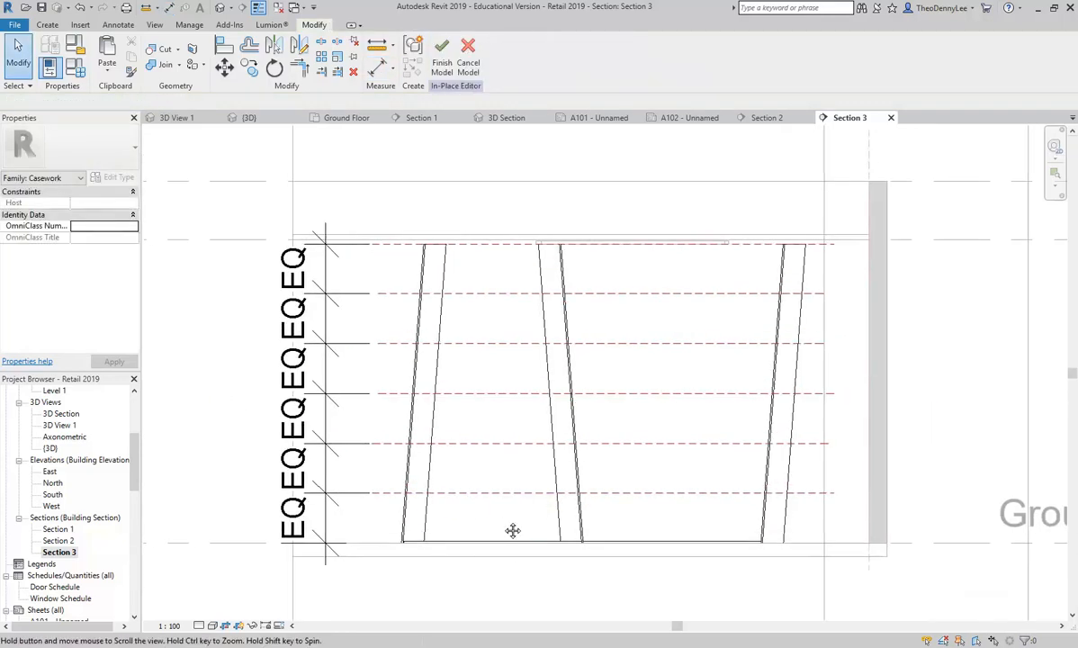
{"action": "scroll", "coordinate": [505, 528], "scroll_direction": "up", "scroll_amount": 1}
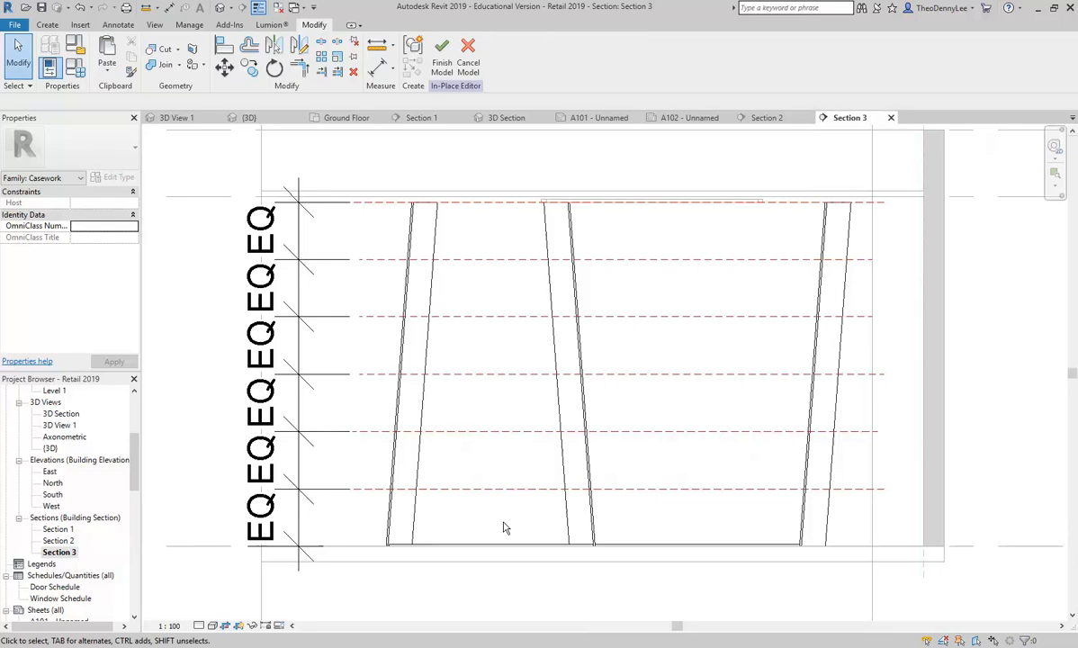
Switch the dimension chain's equality constraint off to read the actual spacing, and switch it back on.
{"action": "left_click", "coordinate": [274, 386]}
{"action": "left_click", "coordinate": [165, 373]}
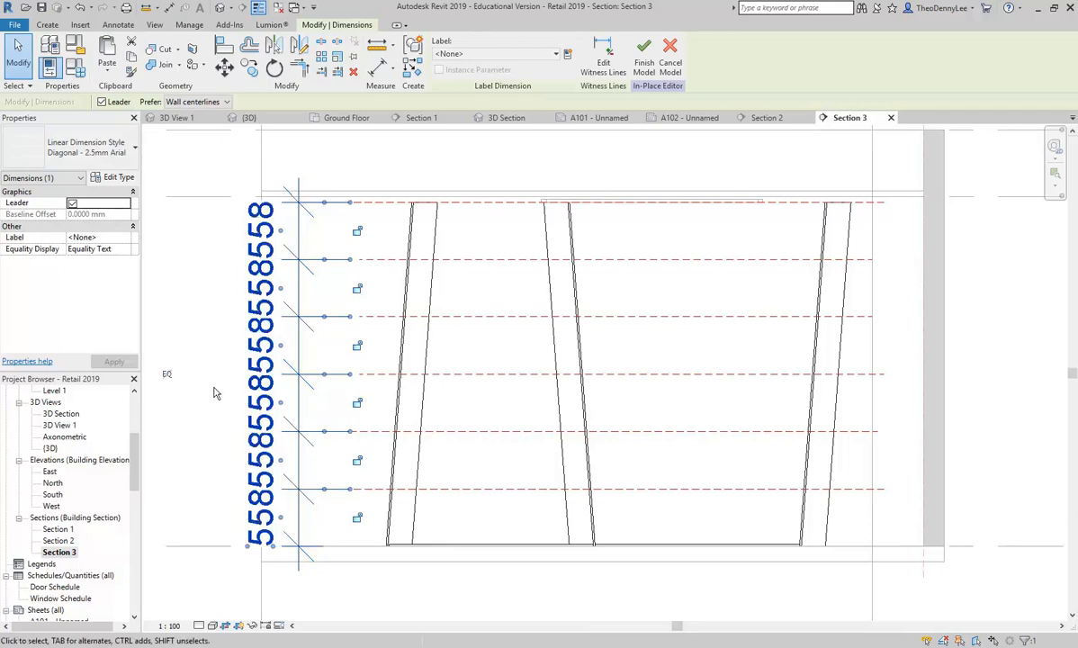
{"action": "left_click", "coordinate": [166, 373]}
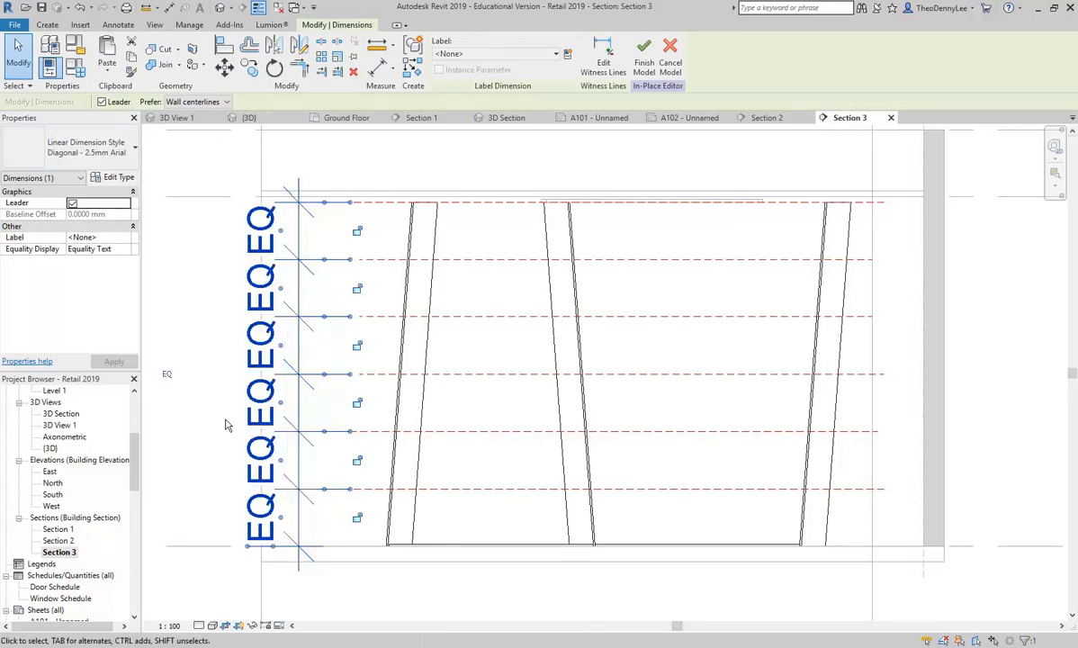
{"action": "left_click", "coordinate": [226, 425]}
Name the two lowest reference planes Shelf2 and Shelf3, working upward from the Ground Floor level.
{"action": "middle_click_drag", "start_coordinate": [546, 409], "coordinate": [494, 405]}
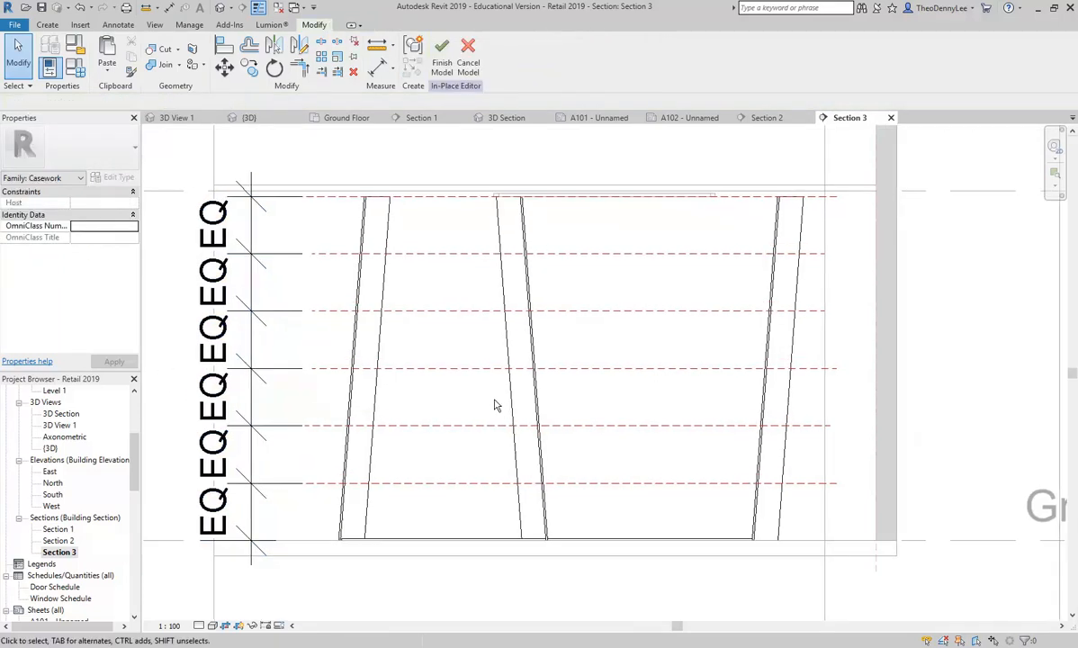
{"action": "left_click", "coordinate": [470, 485]}
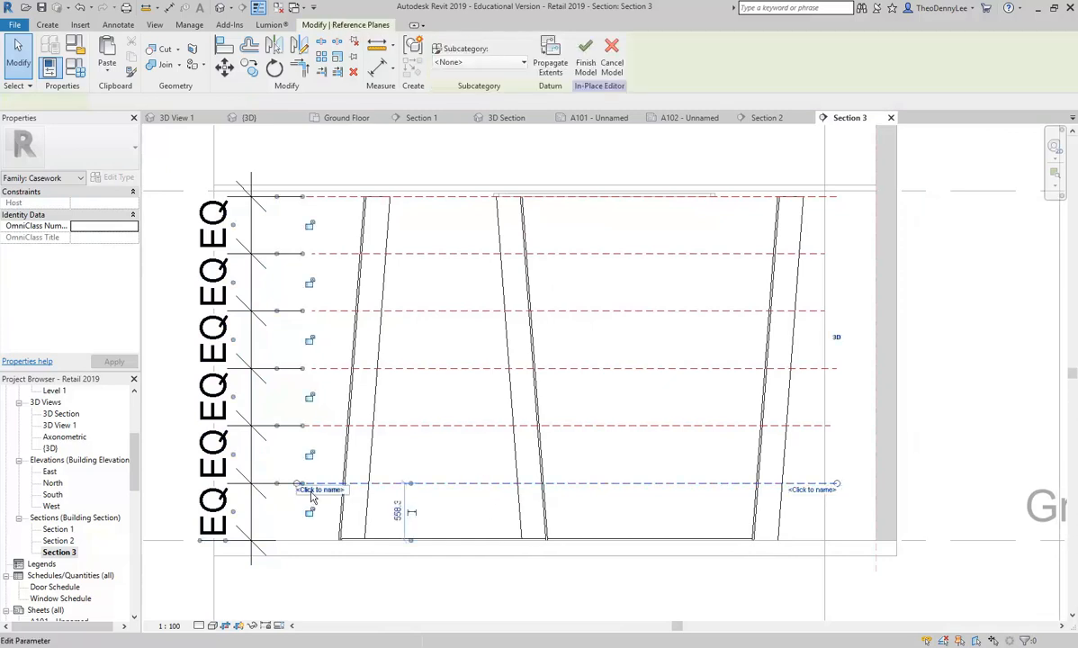
{"action": "type", "text": "Shelf2"}
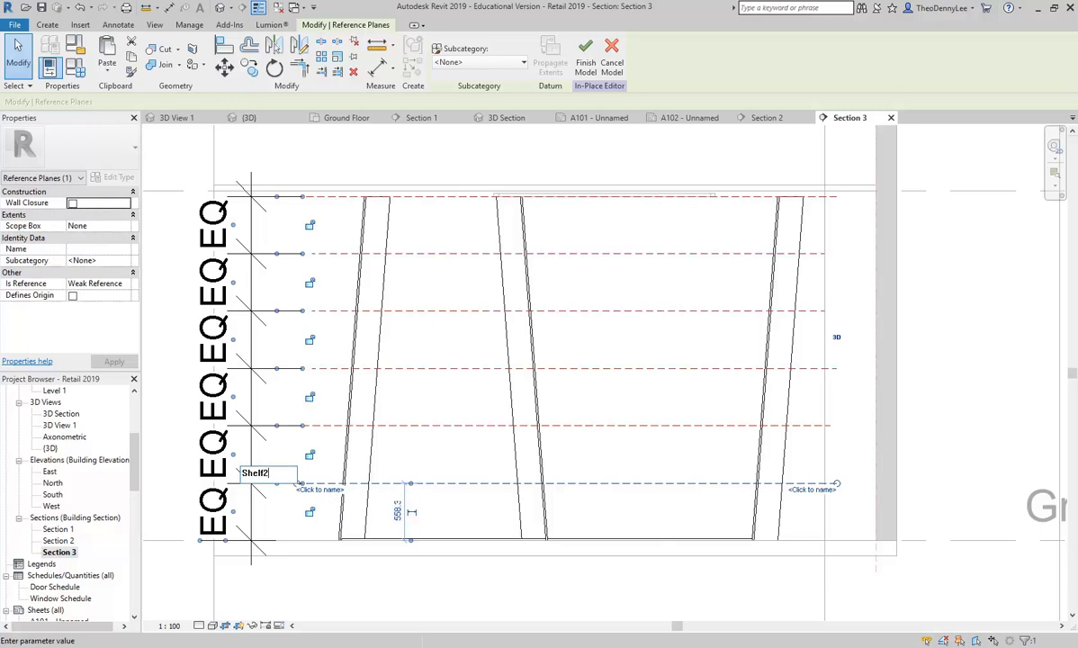
{"action": "left_click", "coordinate": [324, 426]}
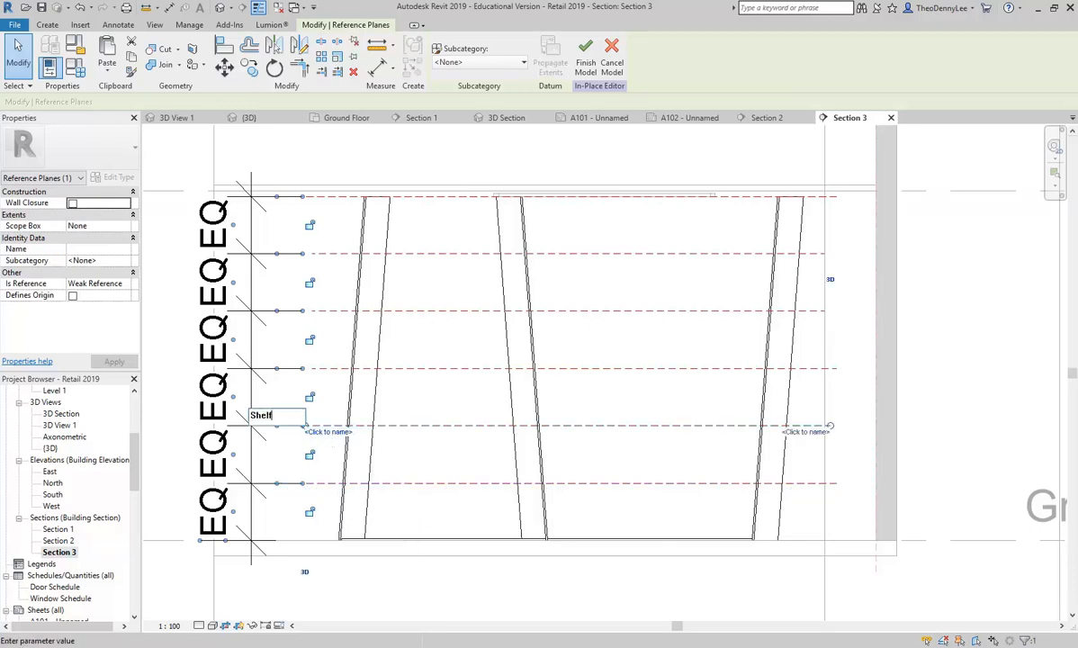
{"action": "key", "text": "Return"}
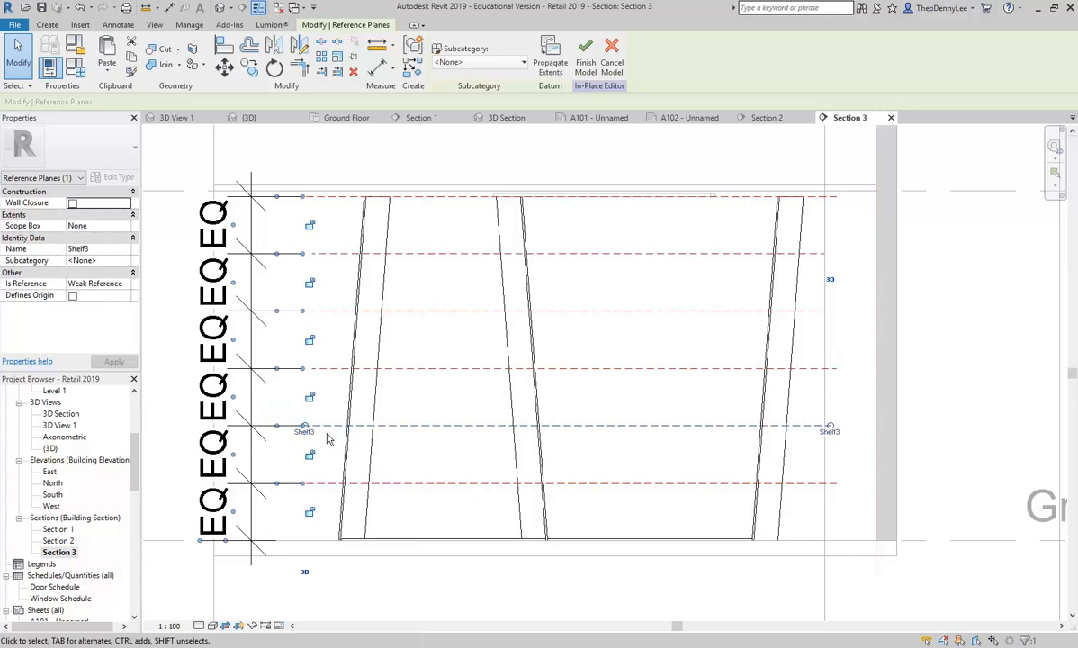
Name the third and fourth reference planes above the Ground Floor level Shelf4 and Shelf5.
{"action": "left_click", "coordinate": [335, 369]}
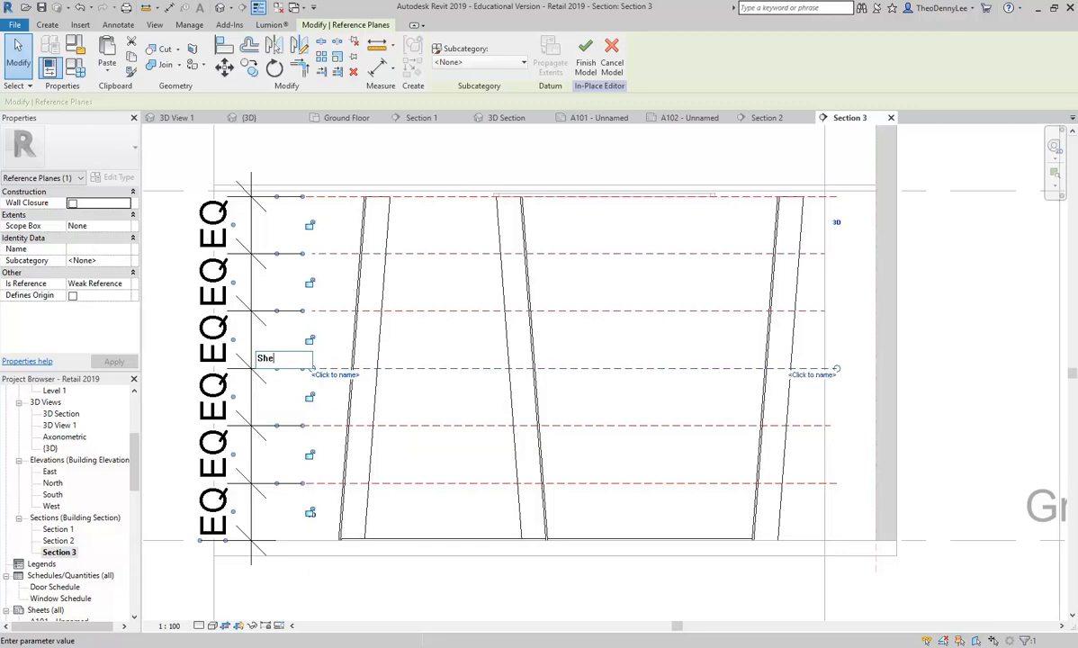
{"action": "type", "text": "Shelf4"}
{"action": "key", "text": "Return"}
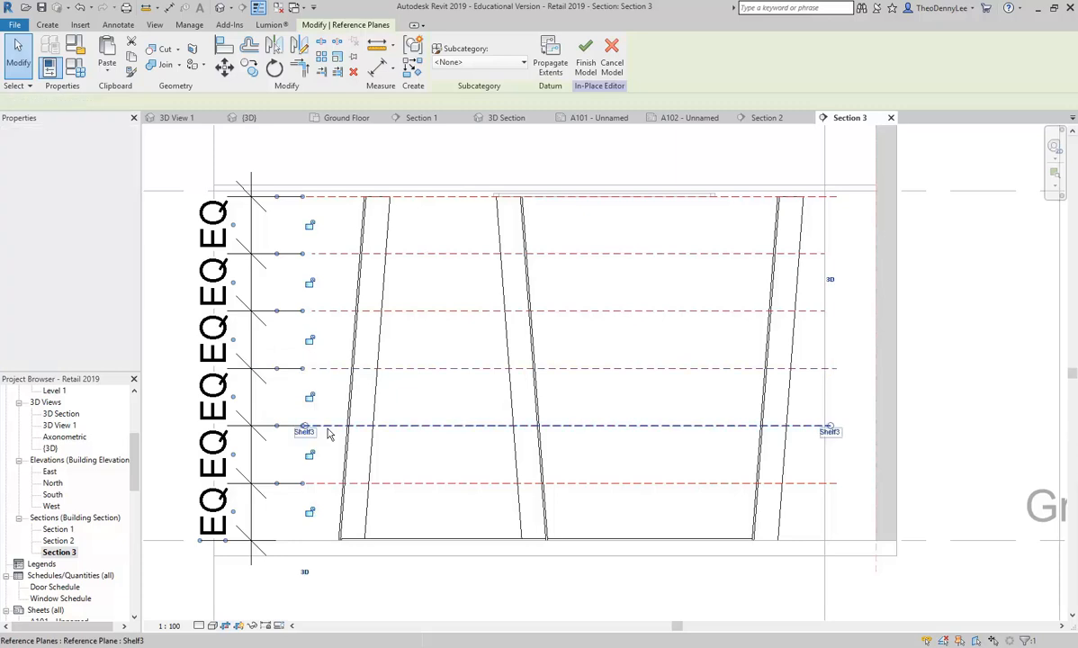
{"action": "left_click", "coordinate": [330, 312]}
{"action": "left_click", "coordinate": [334, 317]}
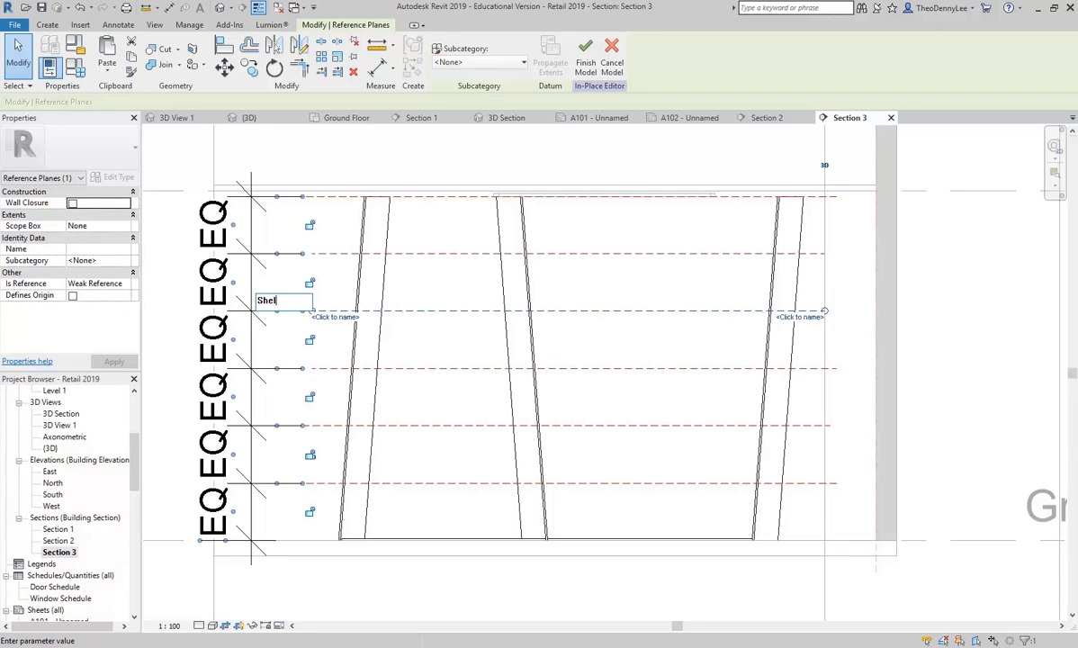
{"action": "type", "text": "Shelf5"}
{"action": "key", "text": "Return"}
Name the fifth reference plane Shelf6 and the uppermost one Shelf-Top, and clear the selection.
{"action": "left_click", "coordinate": [331, 254]}
{"action": "left_click", "coordinate": [332, 267]}
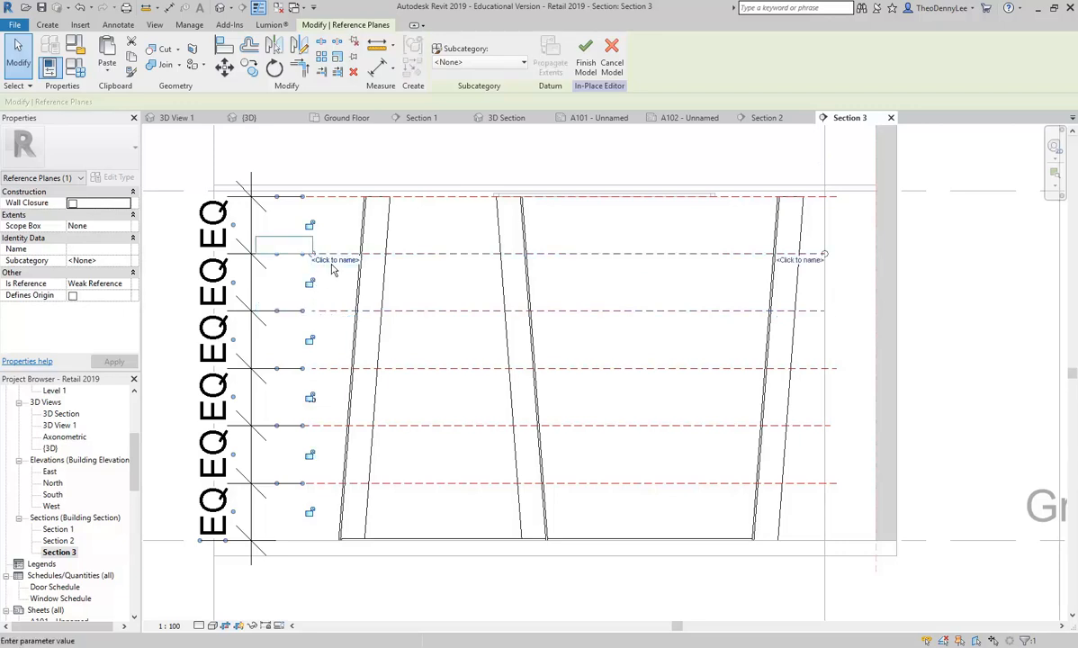
{"action": "type", "text": "Shelf6"}
{"action": "key", "text": "Return"}
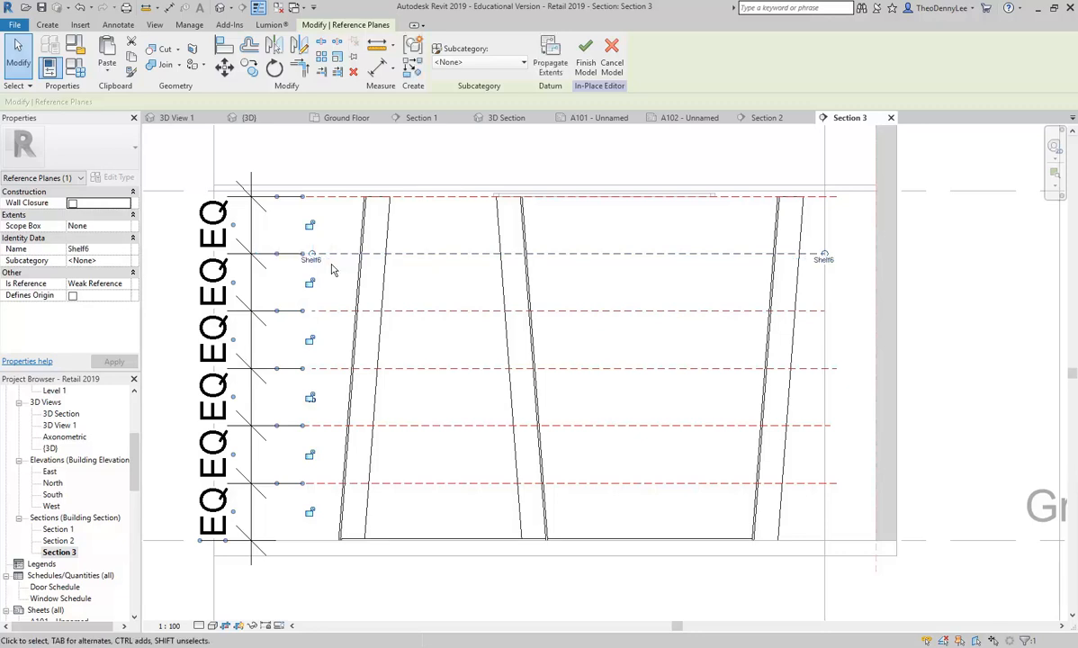
{"action": "left_click", "coordinate": [324, 196]}
{"action": "left_click", "coordinate": [303, 202]}
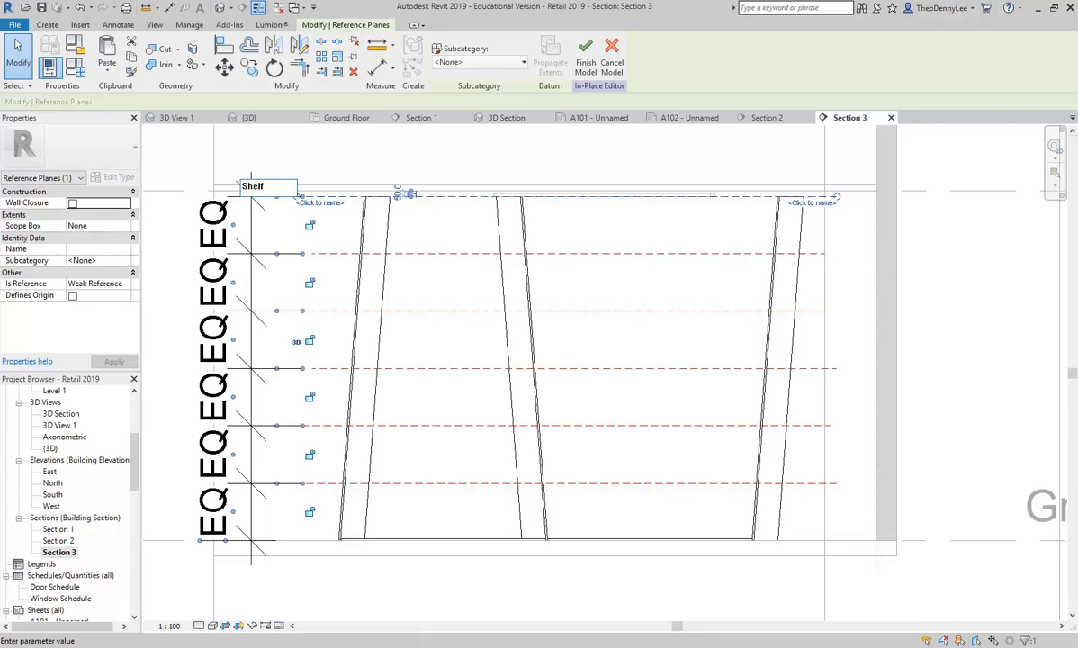
{"action": "key", "text": "Return"}
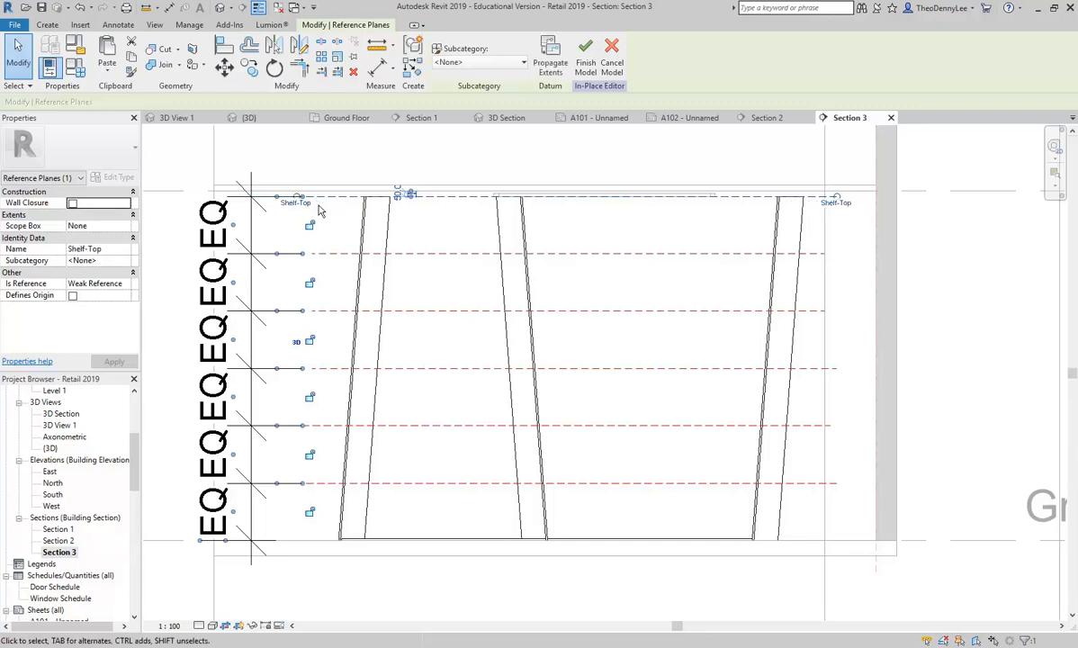
{"action": "left_click", "coordinate": [419, 225]}
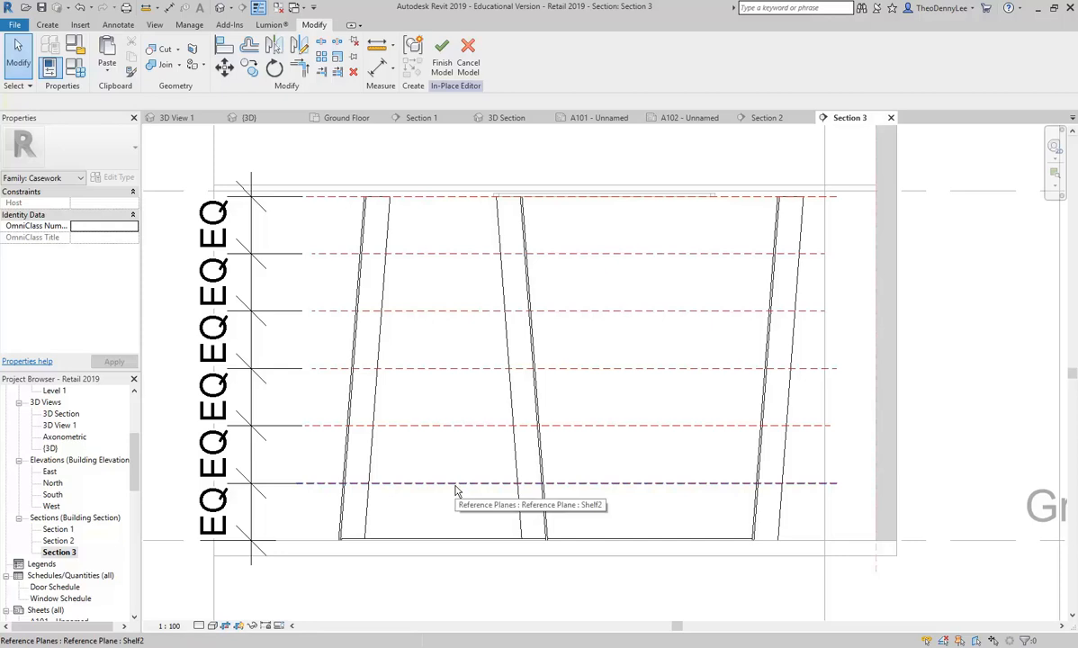
Open the Ground Floor floor plan at the S-shaped shelf.
{"action": "scroll", "coordinate": [135, 418], "scroll_direction": "up", "scroll_amount": 4}
{"action": "left_click", "coordinate": [135, 418]}
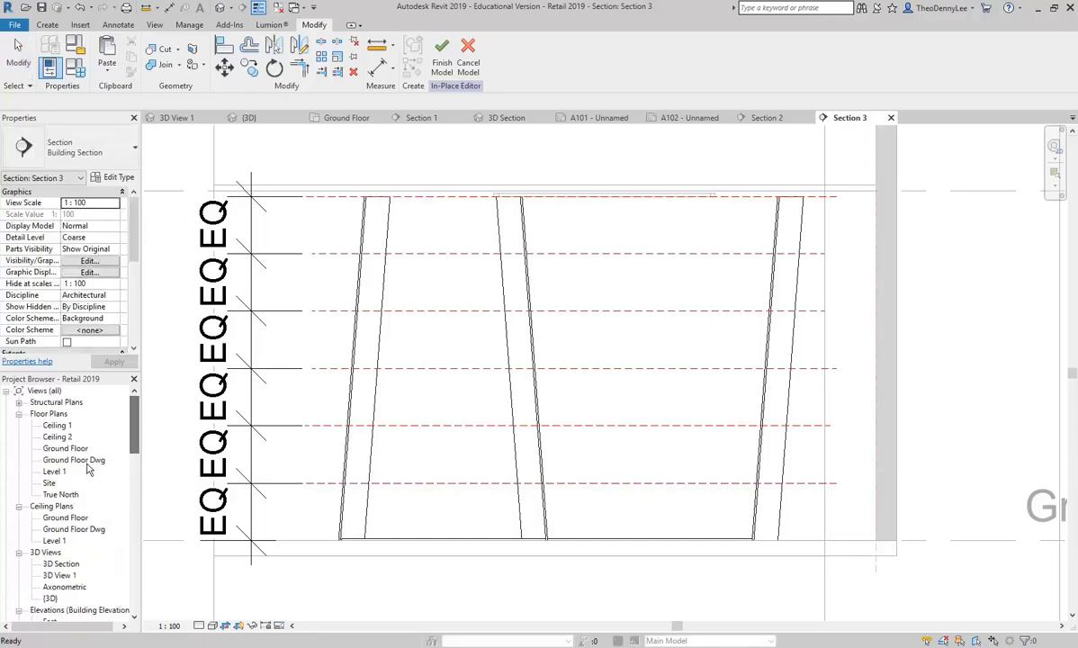
{"action": "left_click", "coordinate": [69, 448]}
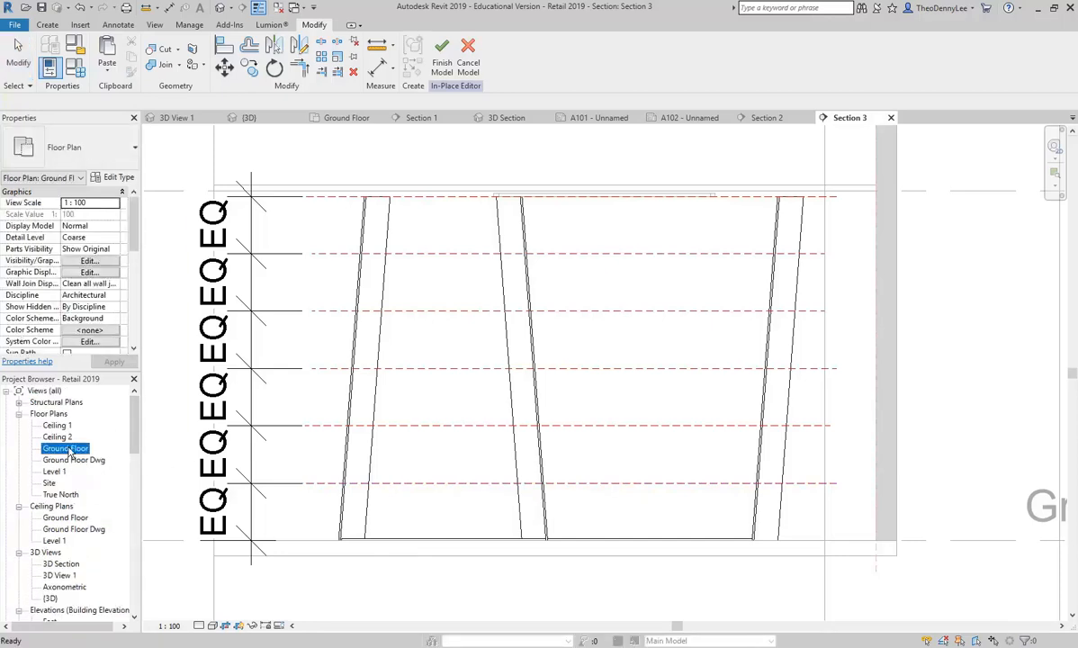
{"action": "double_click", "coordinate": [72, 449]}
{"action": "scroll", "coordinate": [471, 361], "scroll_direction": "down", "scroll_amount": 1}
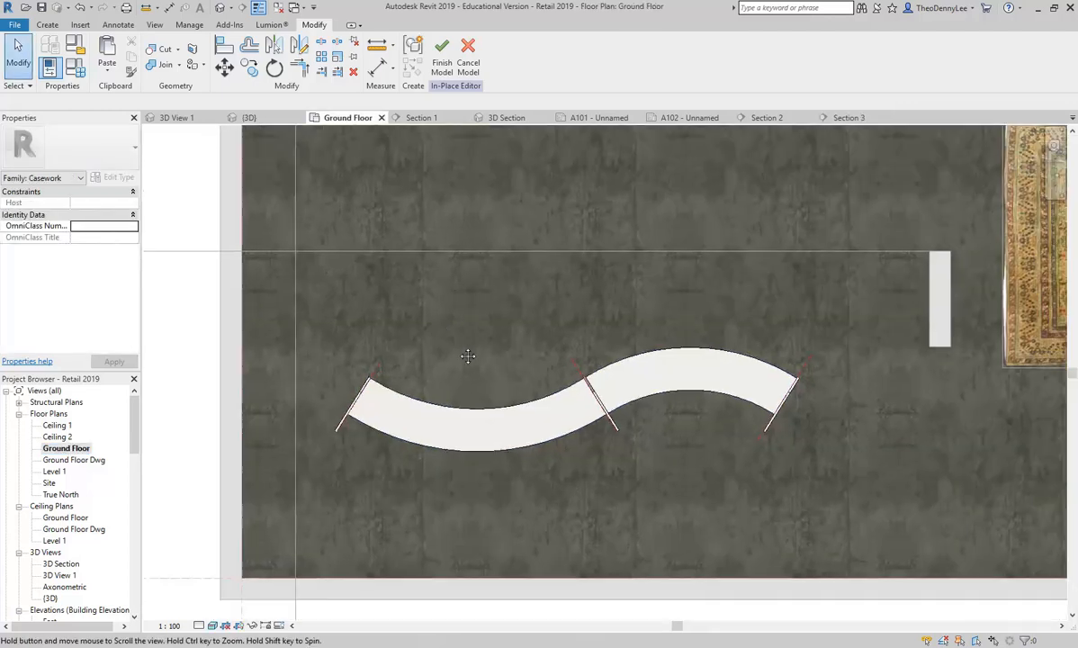
{"action": "scroll", "coordinate": [475, 423], "scroll_direction": "up", "scroll_amount": 2}
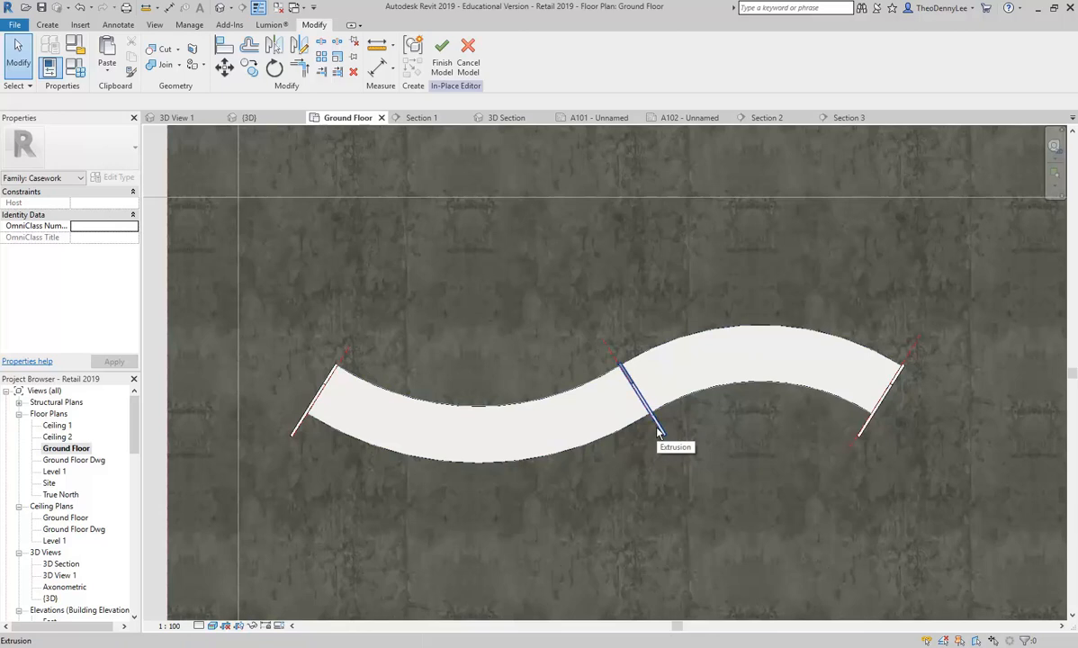
Copy all sketch lines of the S-shaped bottom shelf's extrusion to the clipboard and finish its sketch.
{"action": "left_click", "coordinate": [549, 455]}
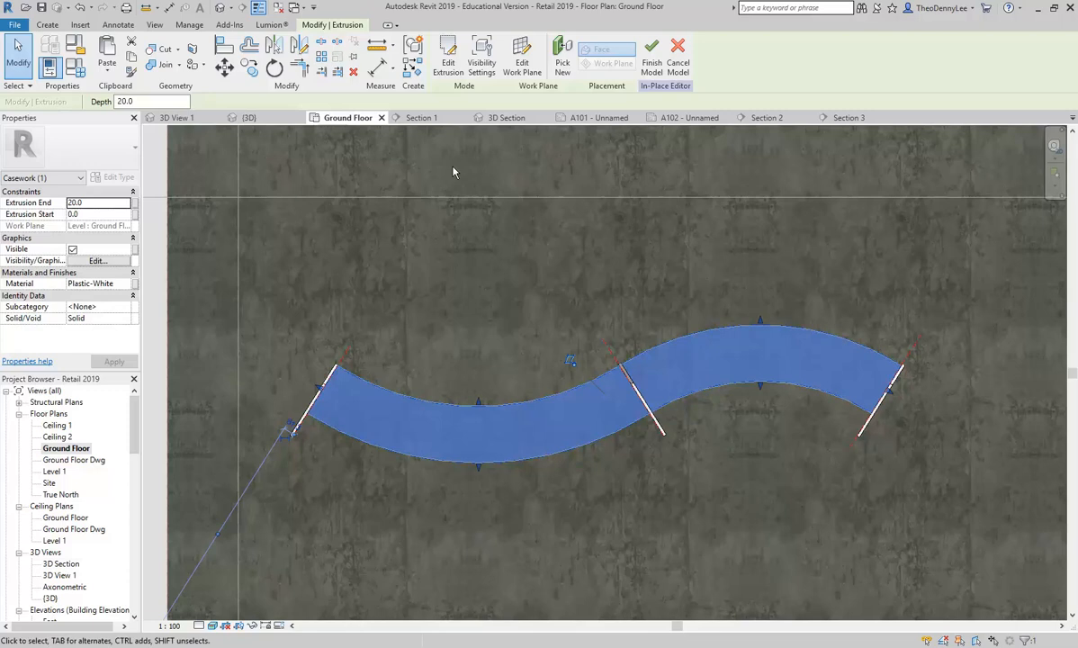
{"action": "left_click", "coordinate": [448, 56]}
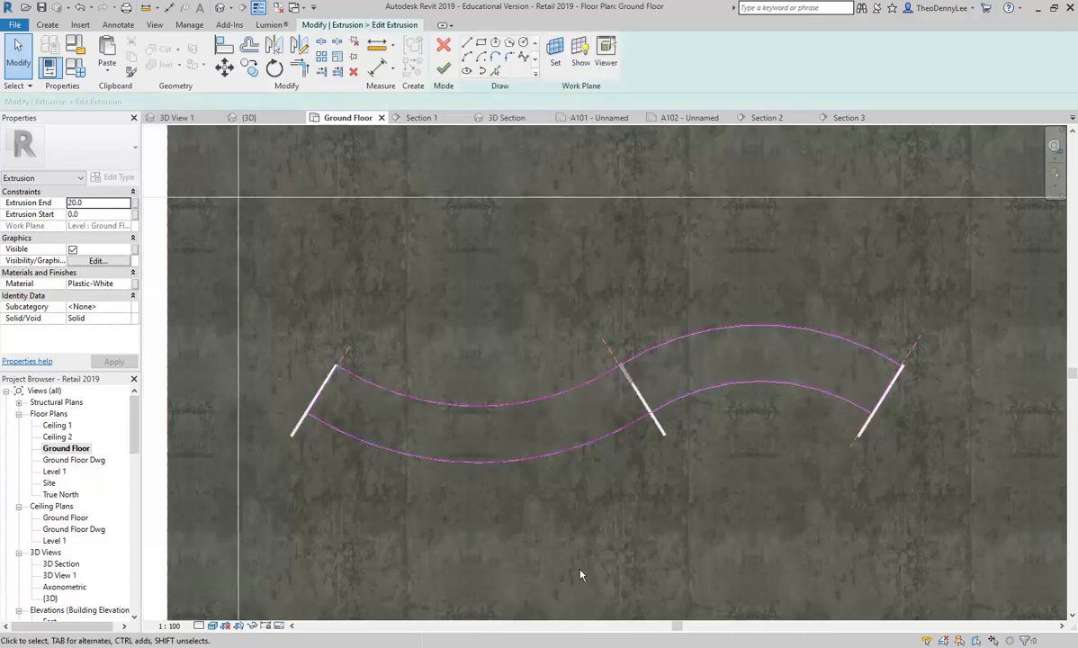
{"action": "mouse_move", "coordinate": [295, 261]}
{"action": "left_mouse_down"}
{"action": "mouse_move", "coordinate": [500, 368]}
{"action": "mouse_move", "coordinate": [950, 544]}
{"action": "left_mouse_up"}
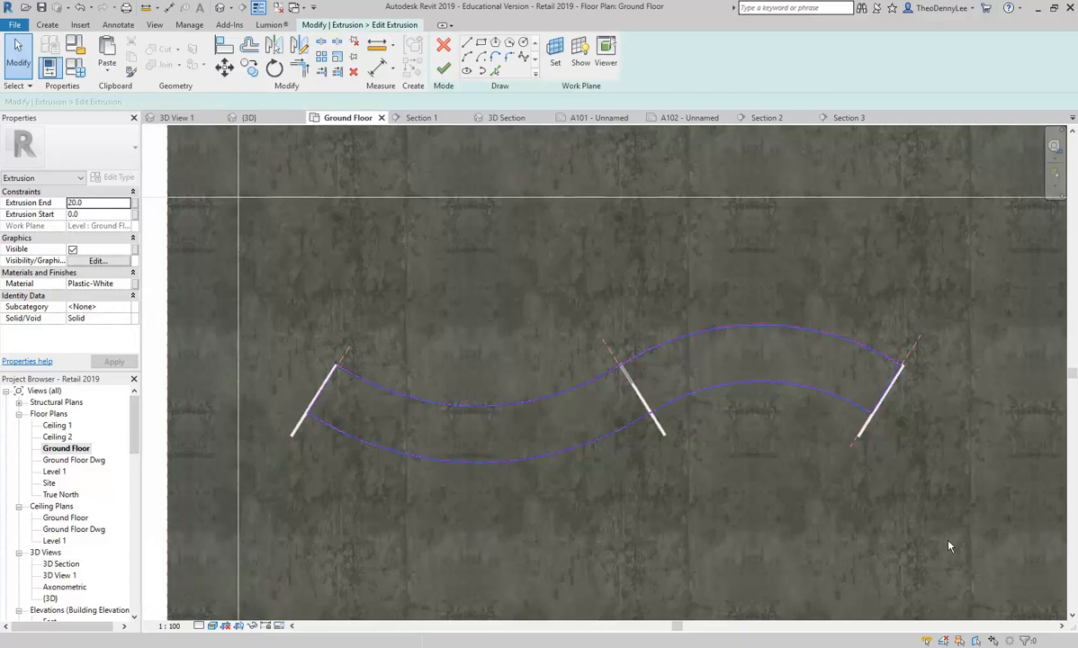
{"action": "left_click", "coordinate": [131, 58]}
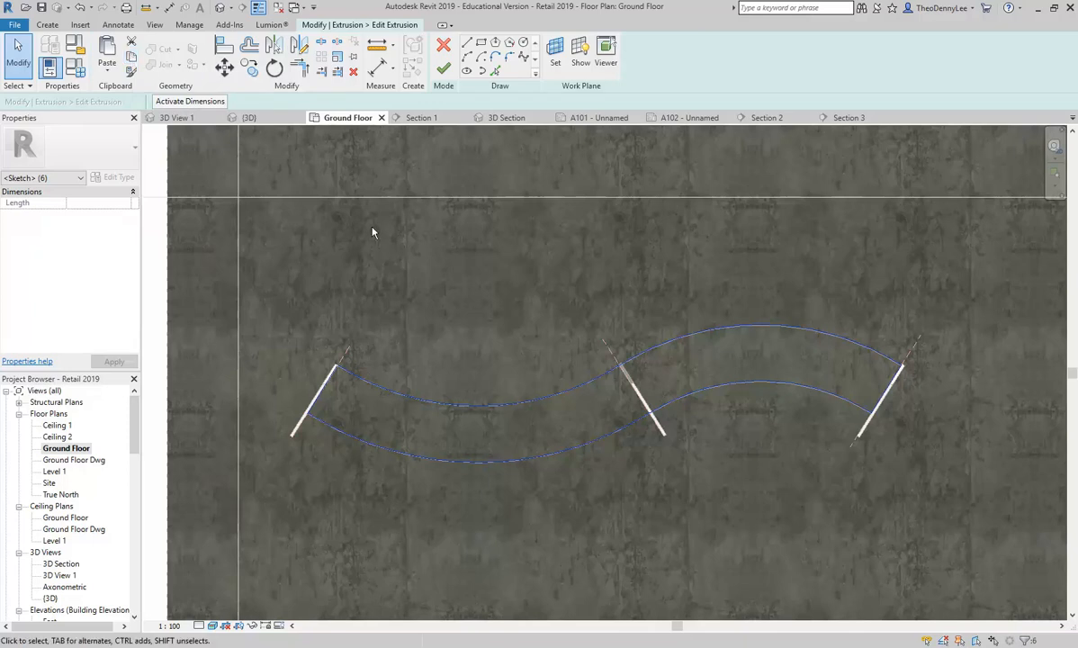
{"action": "left_click", "coordinate": [409, 241]}
{"action": "left_click", "coordinate": [444, 70]}
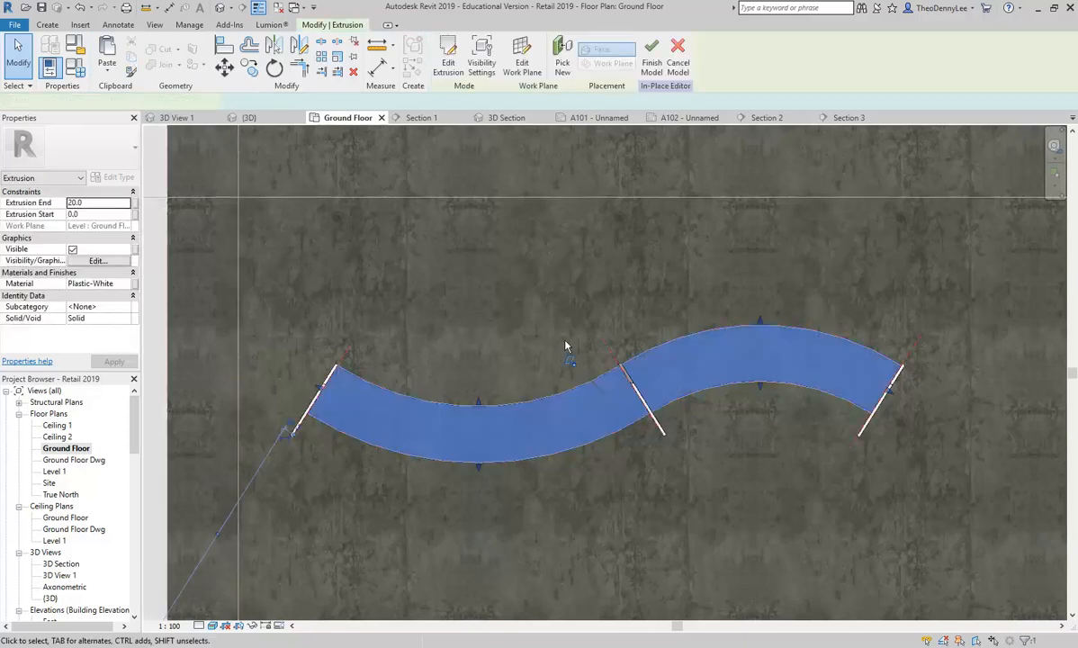
{"action": "left_click", "coordinate": [462, 353]}
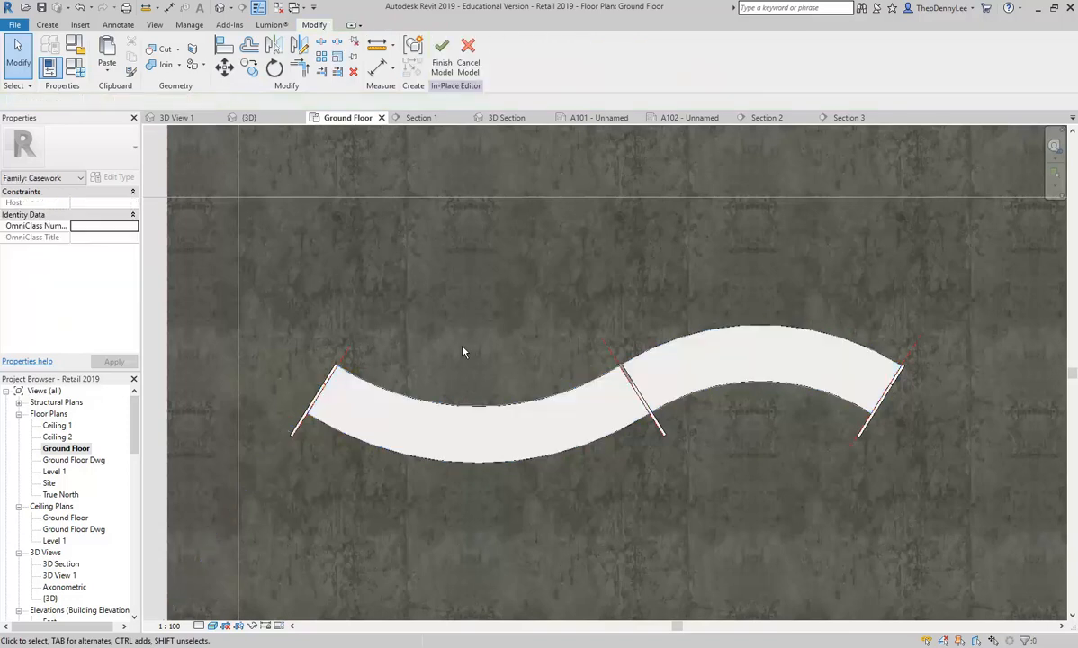
Start a new extrusion and paste the copied S-shaped outline into its sketch, aligned to the current view.
{"action": "left_click", "coordinate": [47, 25]}
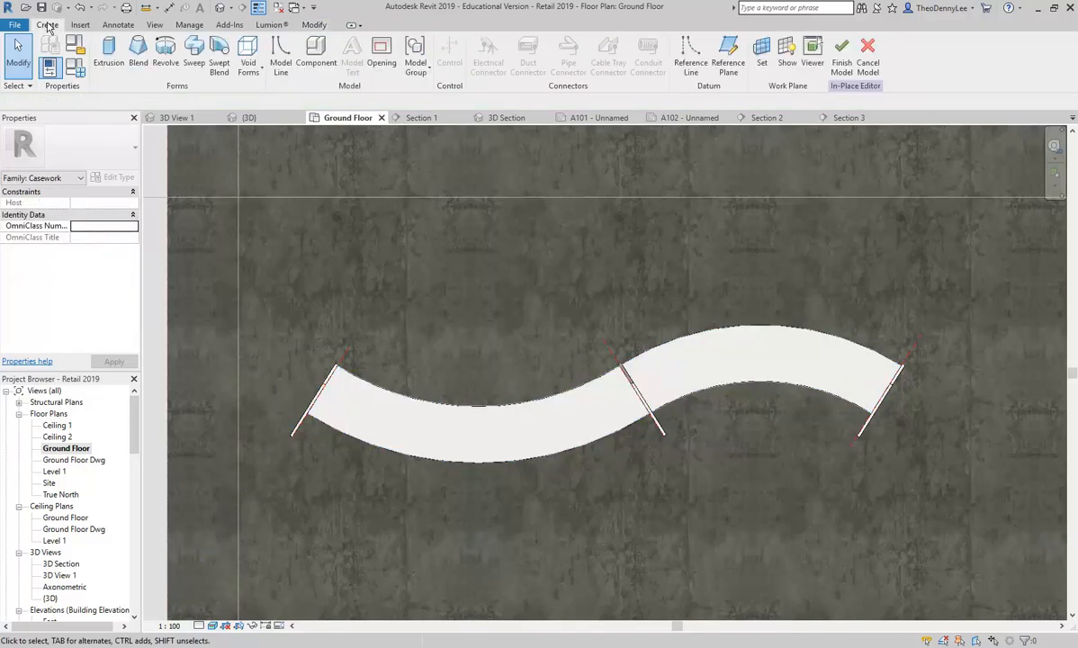
{"action": "left_click", "coordinate": [108, 56]}
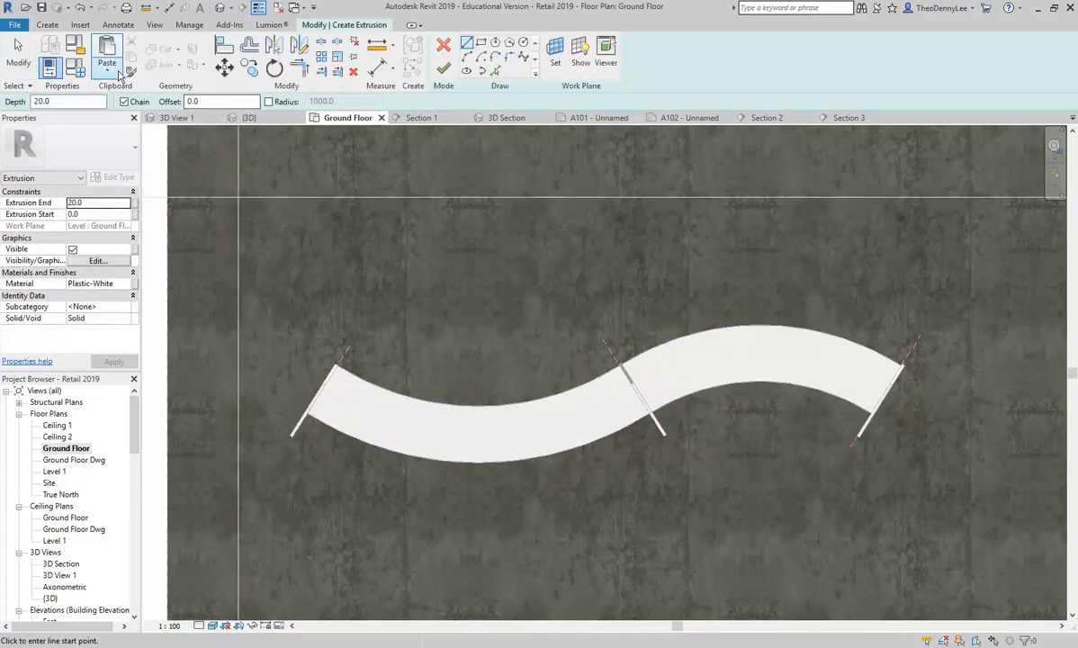
{"action": "left_click", "coordinate": [115, 72]}
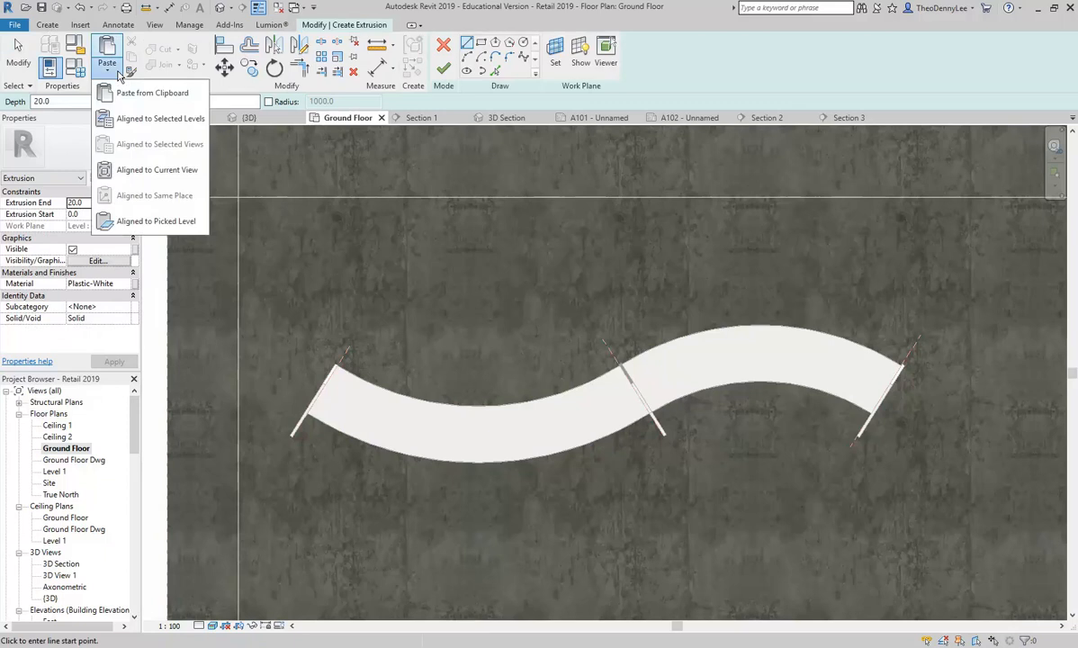
{"action": "left_click", "coordinate": [140, 171]}
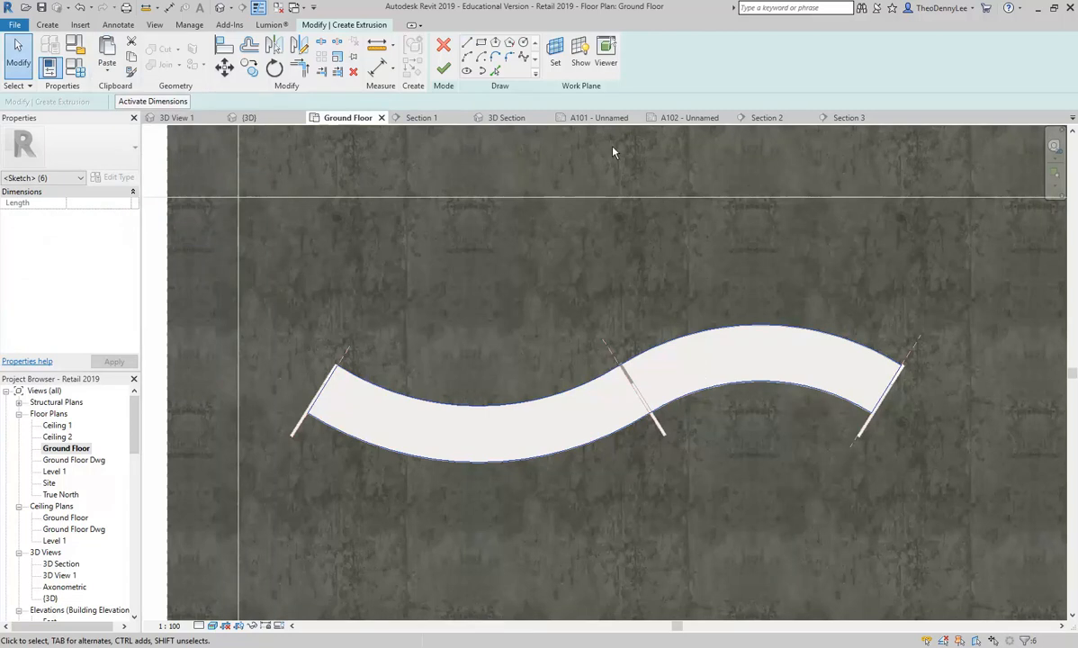
Set the new extrusion's work plane to Reference Plane : Shelf2 and leave the line tool.
{"action": "left_click", "coordinate": [555, 54]}
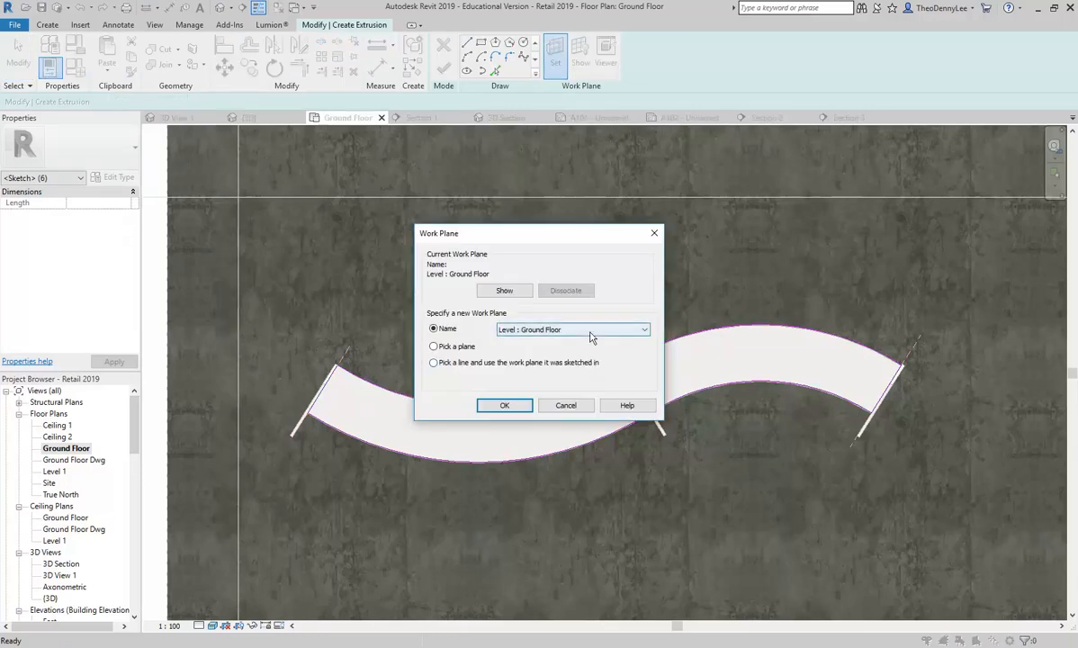
{"action": "left_click", "coordinate": [553, 330]}
{"action": "left_click", "coordinate": [558, 376]}
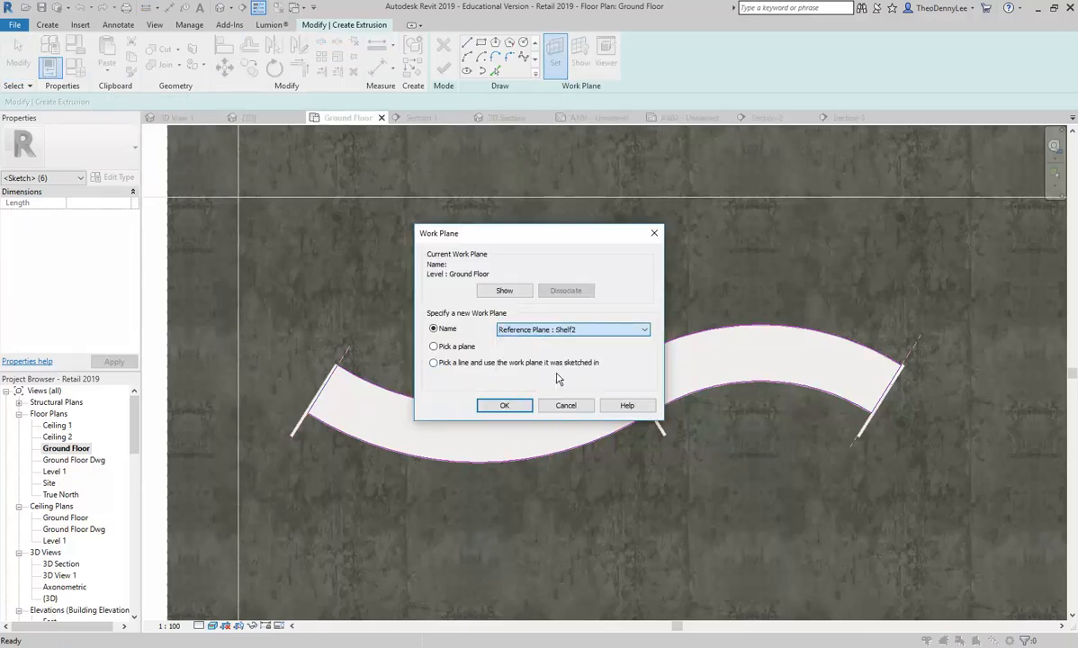
{"action": "left_click", "coordinate": [513, 406]}
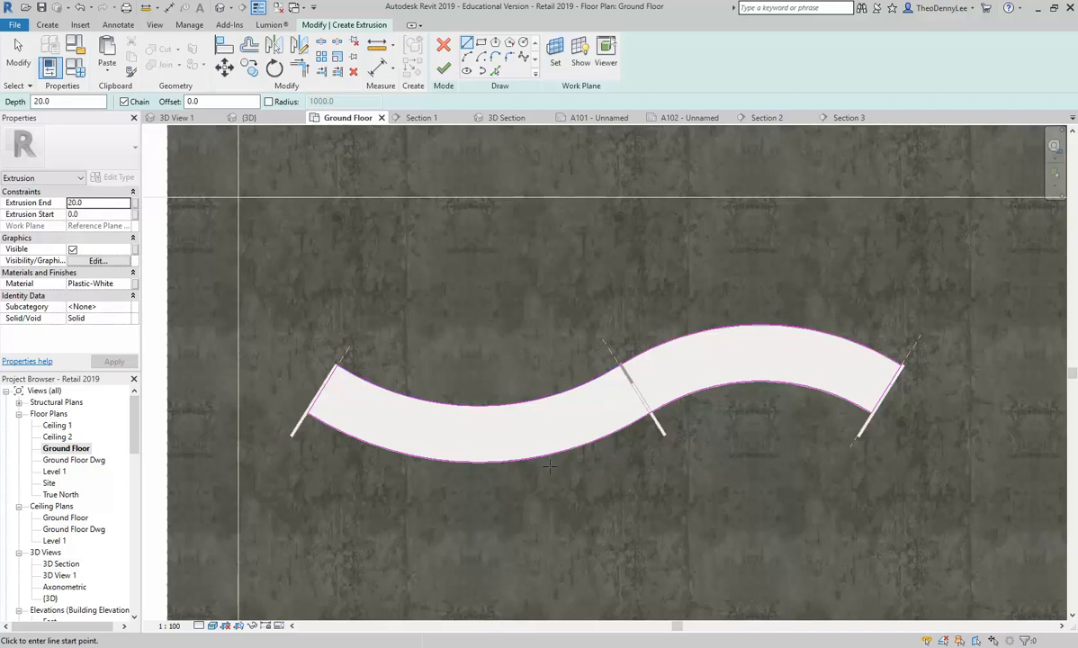
{"action": "right_click", "coordinate": [419, 286]}
{"action": "left_click", "coordinate": [450, 294]}
{"action": "right_click", "coordinate": [482, 314]}
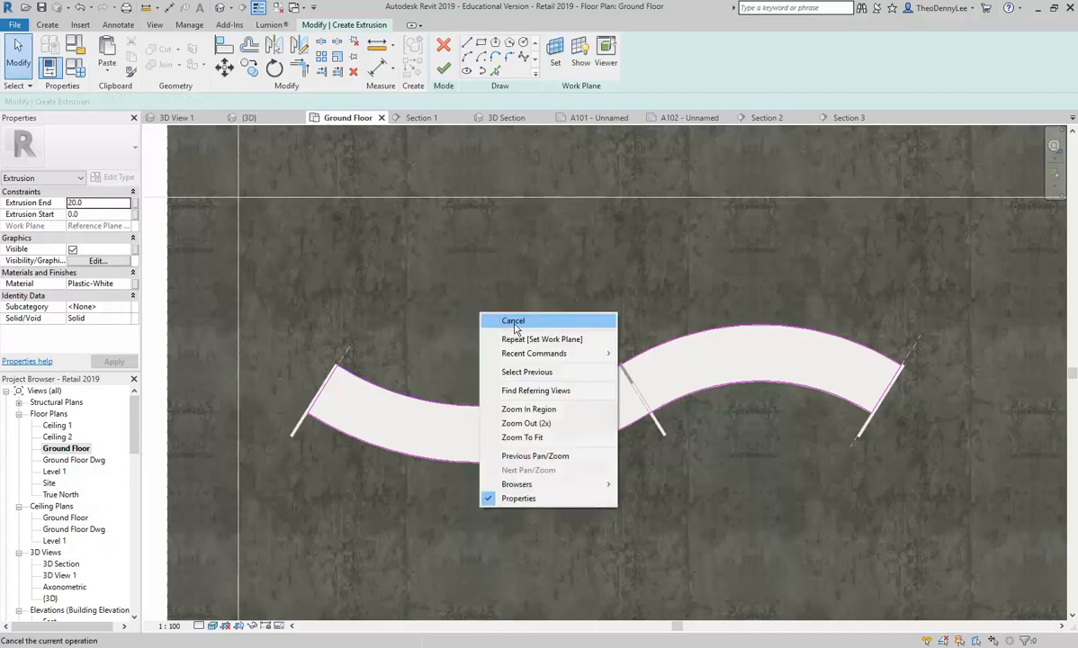
{"action": "left_click", "coordinate": [514, 322]}
Select the whole pasted S-shaped outline and nudge it downward in plan, toward the free ends of the leaning uprights.
{"action": "mouse_move", "coordinate": [276, 300]}
{"action": "left_mouse_down"}
{"action": "mouse_move", "coordinate": [754, 499]}
{"action": "mouse_move", "coordinate": [895, 502]}
{"action": "left_mouse_up"}
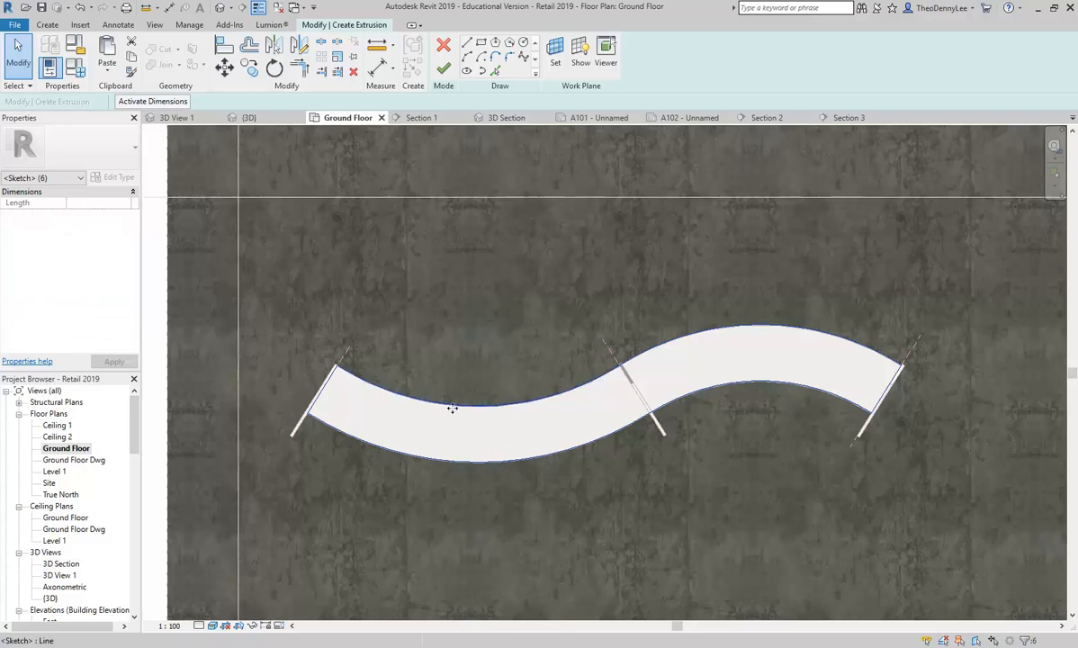
{"action": "scroll", "coordinate": [451, 412], "scroll_direction": "up", "scroll_amount": 3}
{"action": "scroll", "coordinate": [453, 413], "scroll_direction": "down", "scroll_amount": 1}
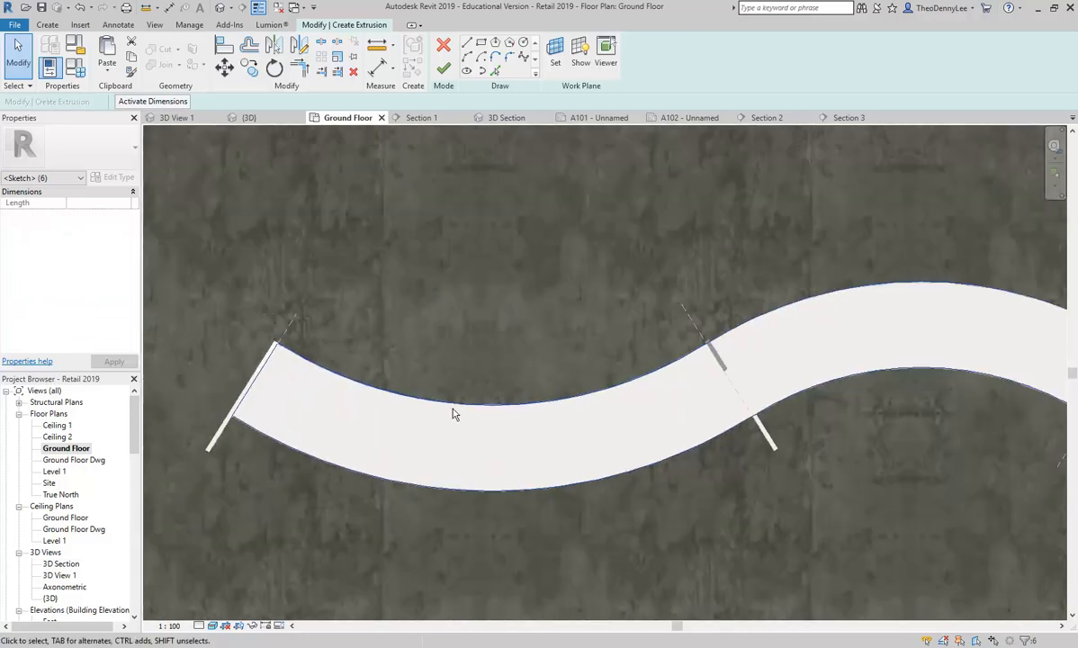
{"action": "key", "text": "Down"}
{"action": "key", "text": "Down"}
{"action": "key", "text": "Down"}
{"action": "key", "text": "Down"}
{"action": "key", "text": "Down"}
{"action": "key", "text": "Down"}
{"action": "key", "text": "Down"}
{"action": "key", "text": "Down"}
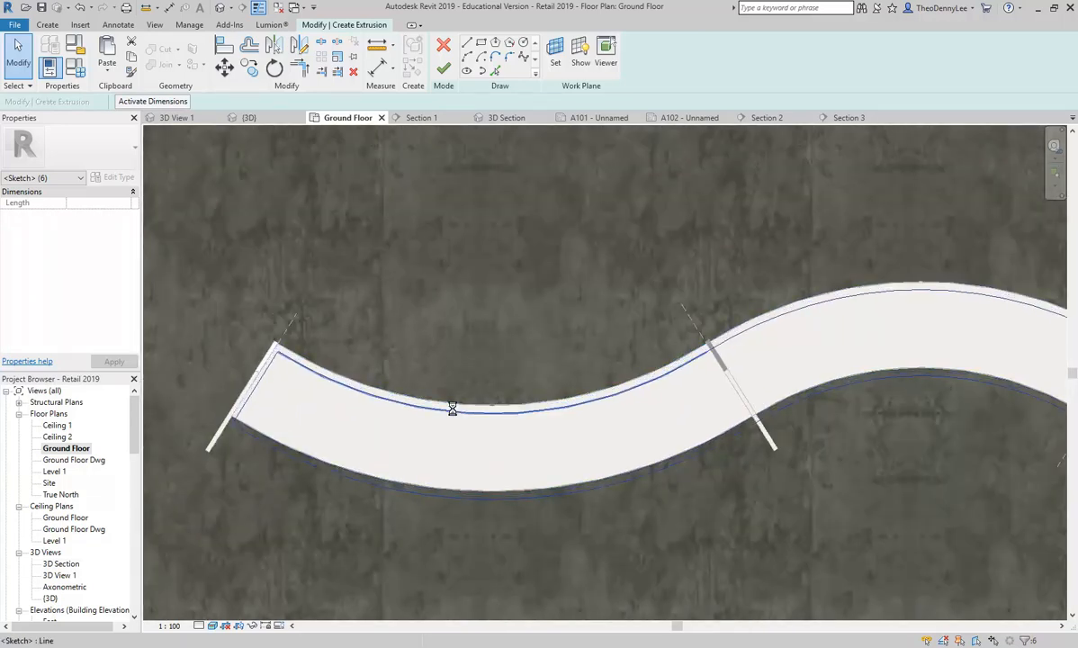
{"action": "key", "text": "Down"}
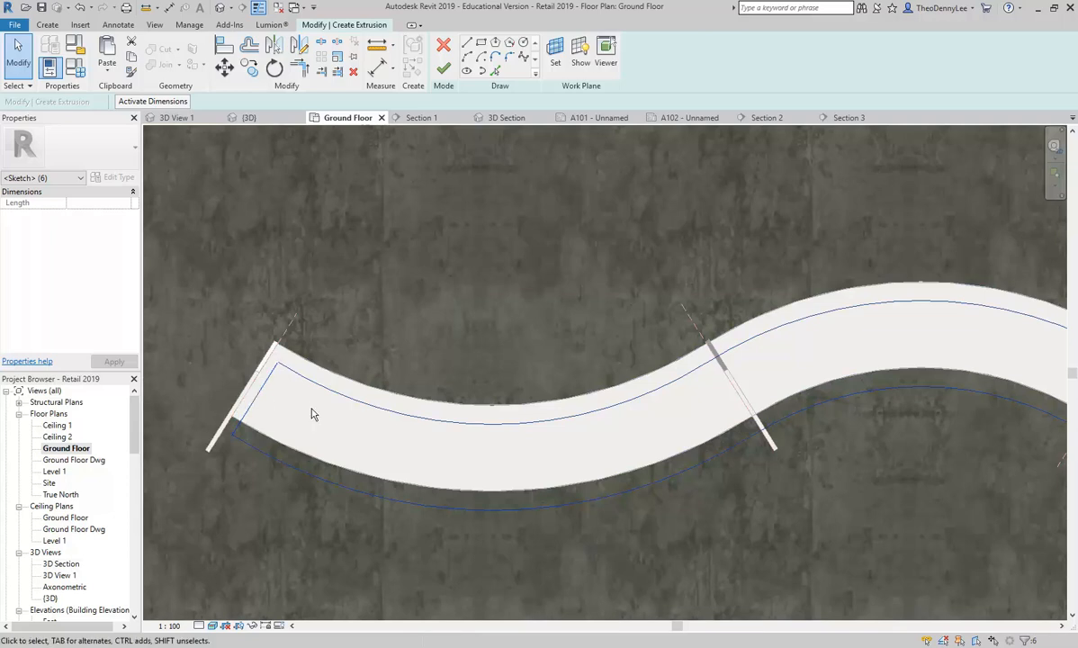
Inspect the nudged outline against the leaning uprights in the 3D Section view and finish the second shelf's extrusion sketch.
{"action": "double_click", "coordinate": [63, 564]}
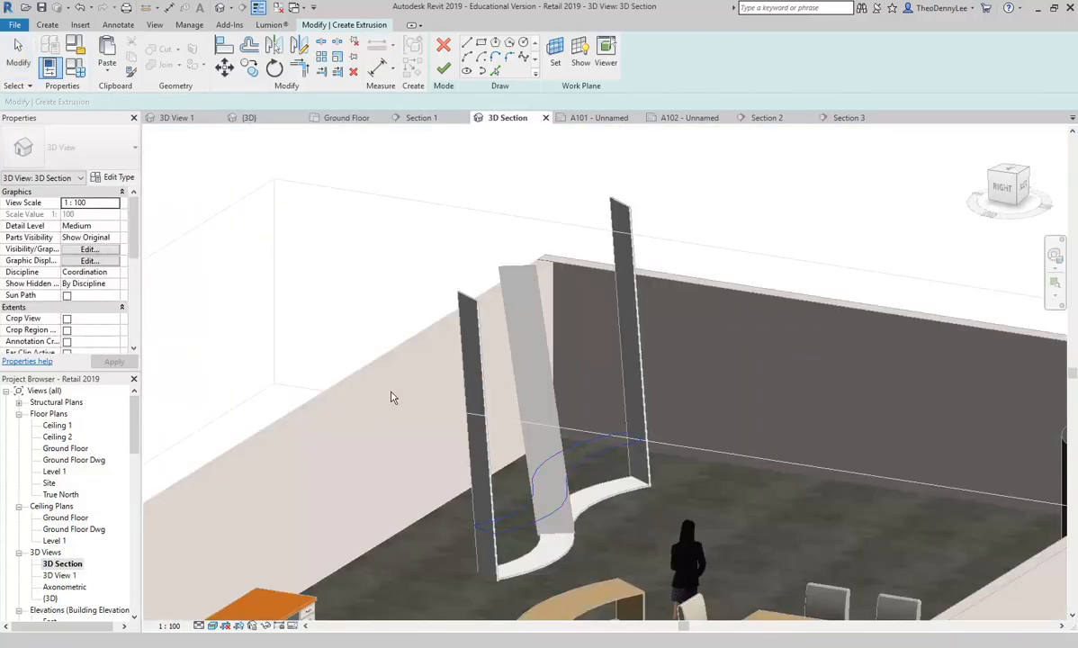
{"action": "mouse_move", "coordinate": [614, 544]}
{"action": "middle_mouse_down", "text": "shift"}
{"action": "mouse_move", "coordinate": [639, 556]}
{"action": "mouse_move", "coordinate": [556, 553]}
{"action": "mouse_move", "coordinate": [548, 572]}
{"action": "mouse_move", "coordinate": [404, 562]}
{"action": "mouse_move", "coordinate": [423, 553]}
{"action": "middle_mouse_up", "text": "shift"}
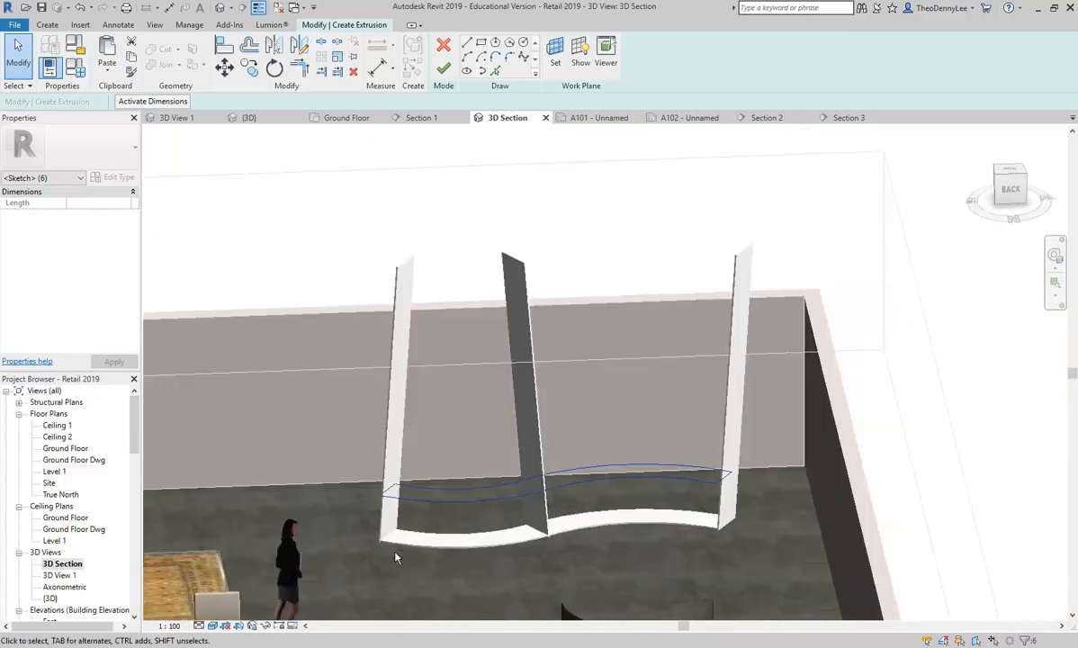
{"action": "scroll", "coordinate": [553, 510], "scroll_direction": "up", "scroll_amount": 6}
{"action": "mouse_move", "coordinate": [590, 487]}
{"action": "middle_mouse_down", "text": "shift"}
{"action": "mouse_move", "coordinate": [681, 490]}
{"action": "mouse_move", "coordinate": [669, 483]}
{"action": "middle_mouse_up", "text": "shift"}
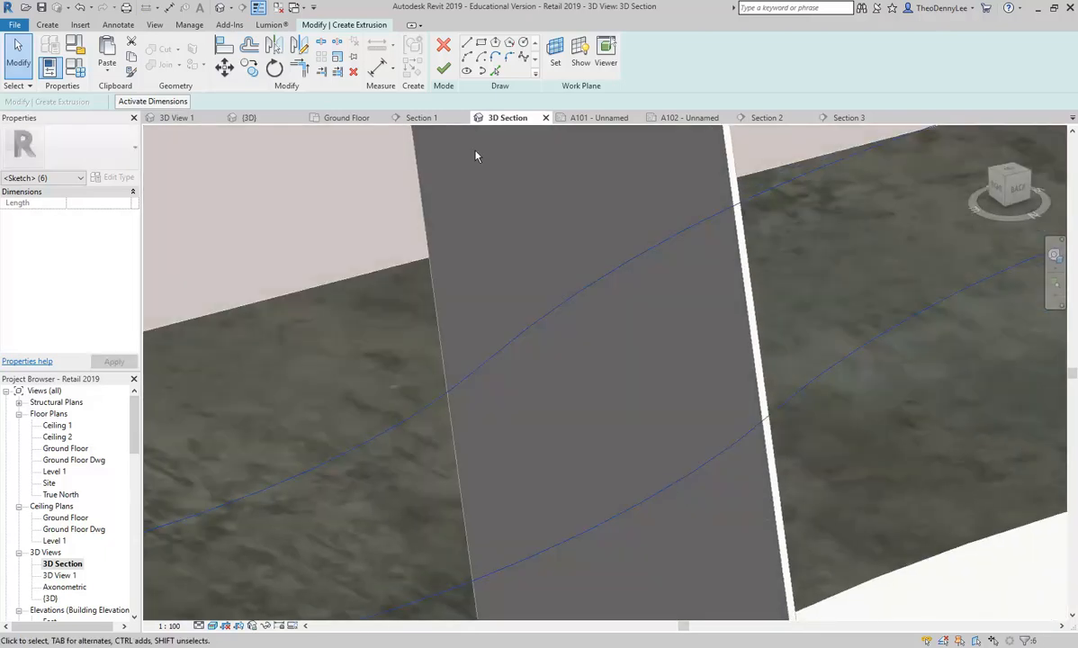
{"action": "left_click", "coordinate": [443, 68]}
{"action": "left_click", "coordinate": [768, 446]}
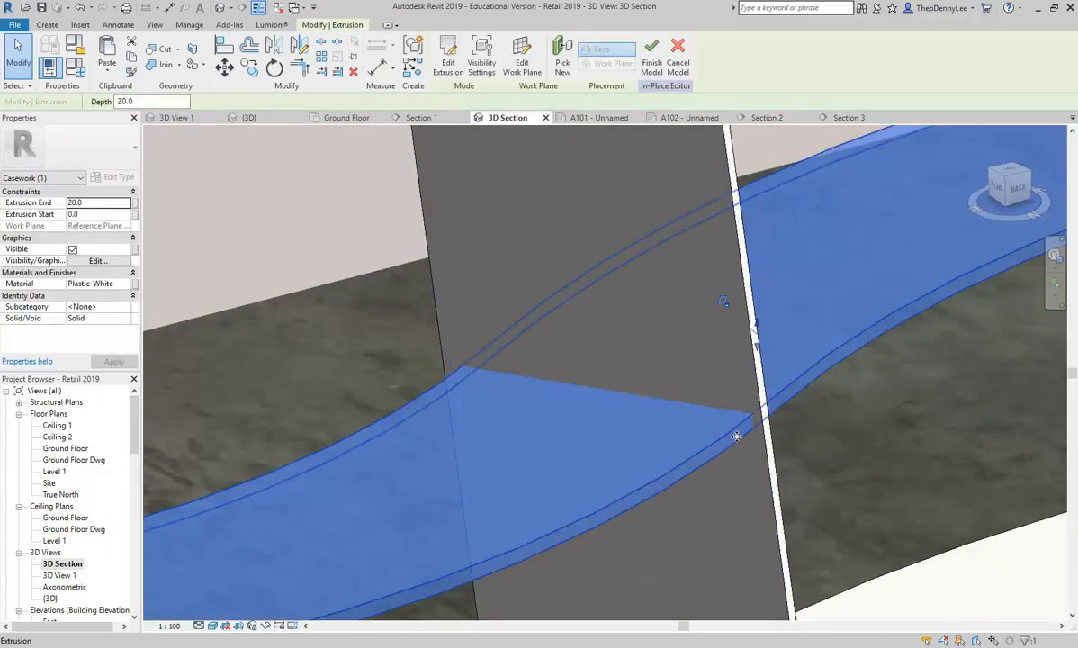
Reopen the second shelf's extrusion sketch and align the end line that falls short of its upright with that upright's inner face.
{"action": "scroll", "coordinate": [762, 422], "scroll_direction": "down", "scroll_amount": 4}
{"action": "mouse_move", "coordinate": [815, 408]}
{"action": "middle_mouse_down", "text": "shift"}
{"action": "mouse_move", "coordinate": [782, 372]}
{"action": "mouse_move", "coordinate": [753, 385]}
{"action": "mouse_move", "coordinate": [787, 375]}
{"action": "middle_mouse_up", "text": "shift"}
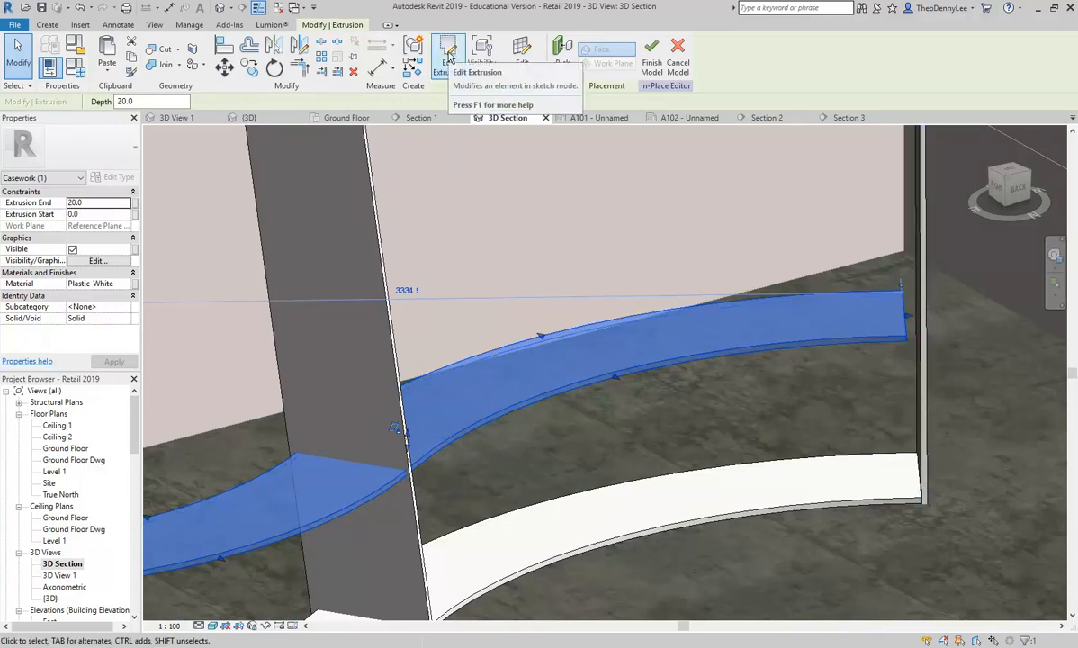
{"action": "left_click", "coordinate": [449, 56]}
{"action": "mouse_move", "coordinate": [549, 332]}
{"action": "middle_mouse_down", "text": "shift"}
{"action": "mouse_move", "coordinate": [585, 330]}
{"action": "mouse_move", "coordinate": [577, 320]}
{"action": "middle_mouse_up", "text": "shift"}
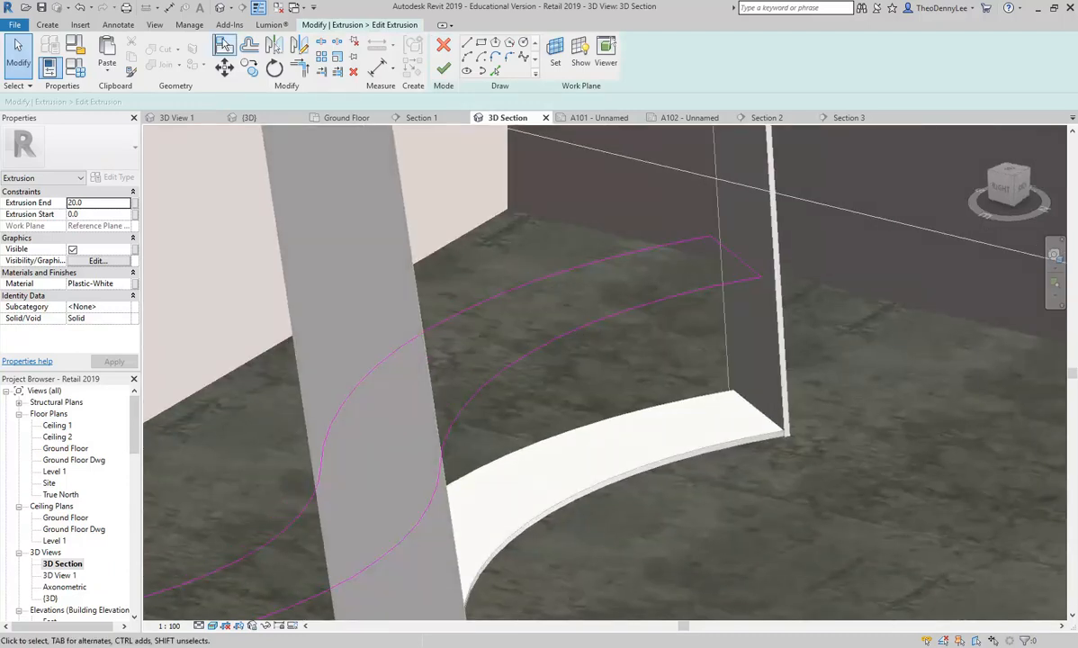
{"action": "left_click", "coordinate": [225, 45]}
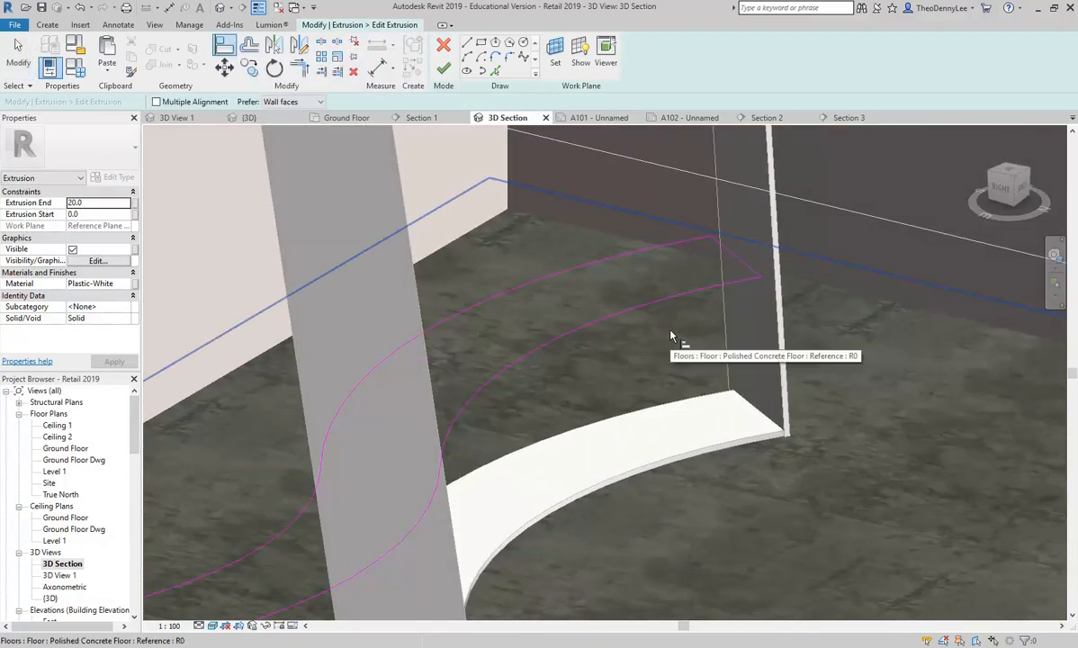
{"action": "left_click", "coordinate": [745, 387]}
{"action": "left_click", "coordinate": [694, 242]}
Align the opposite end line of the second shelf's outline with the other end upright and finish the sketch.
{"action": "middle_click_drag", "start_coordinate": [525, 344], "coordinate": [587, 345]}
{"action": "middle_click_drag", "start_coordinate": [592, 386], "coordinate": [272, 335], "text": "shift"}
{"action": "middle_click_drag", "start_coordinate": [493, 457], "coordinate": [611, 500]}
{"action": "middle_click_drag", "start_coordinate": [172, 221], "coordinate": [303, 319]}
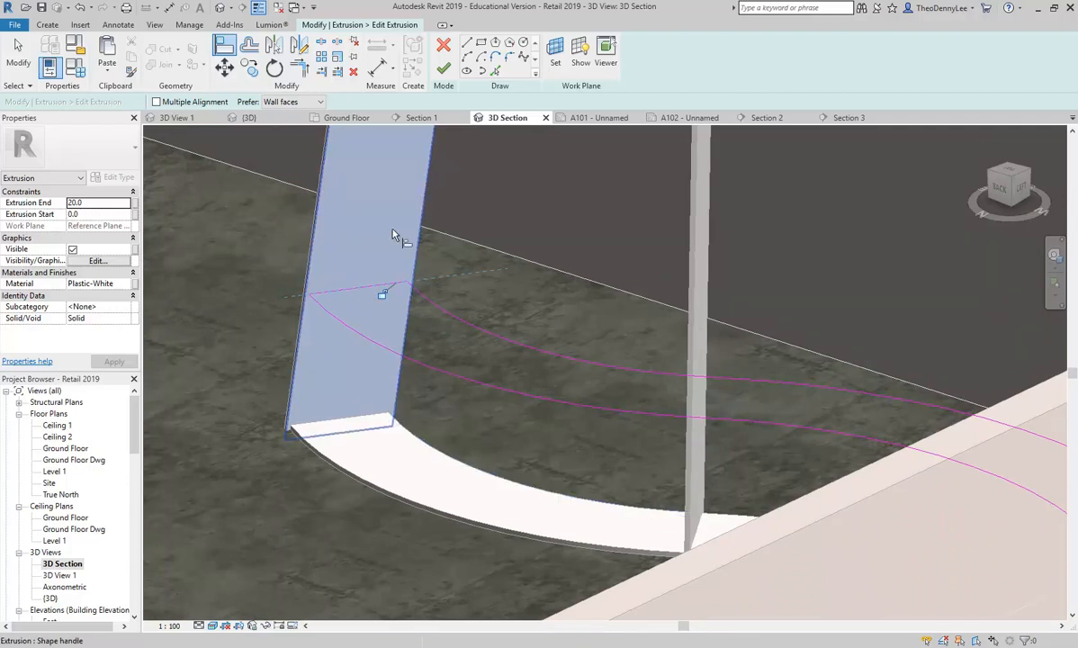
{"action": "left_click", "coordinate": [444, 70]}
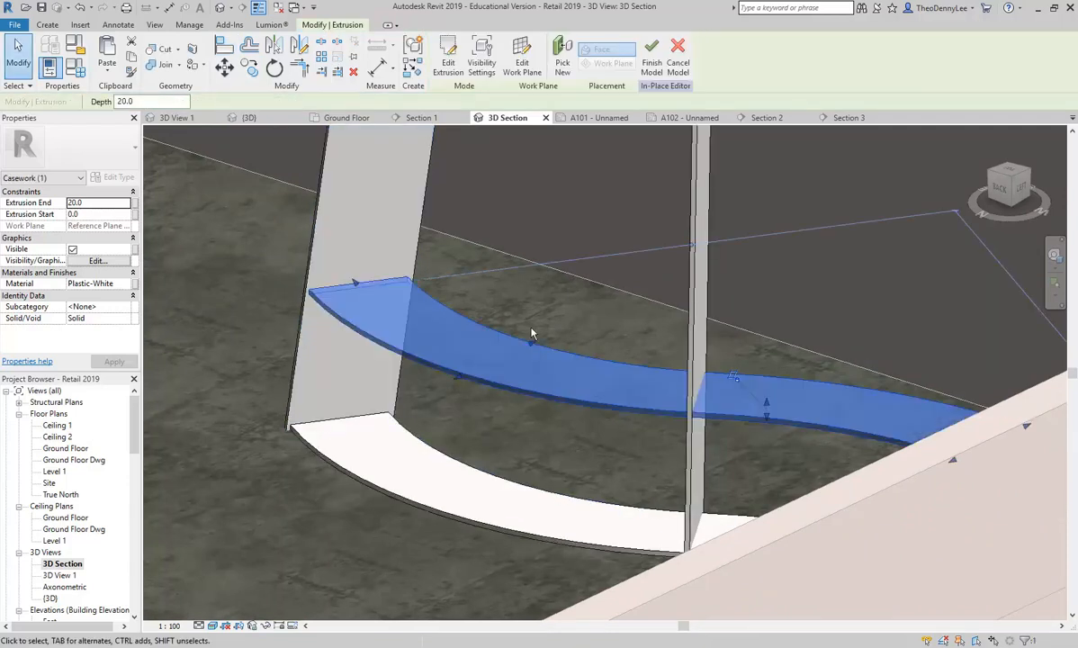
Reopen the second shelf's extrusion sketch in the Ground Floor plan and check the curved shelving photo in the presentation PDF.
{"action": "mouse_move", "coordinate": [529, 409]}
{"action": "middle_mouse_down", "text": "shift"}
{"action": "mouse_move", "coordinate": [705, 407]}
{"action": "mouse_move", "coordinate": [547, 409]}
{"action": "middle_mouse_up", "text": "shift"}
{"action": "scroll", "coordinate": [681, 399], "scroll_direction": "down", "scroll_amount": 2}
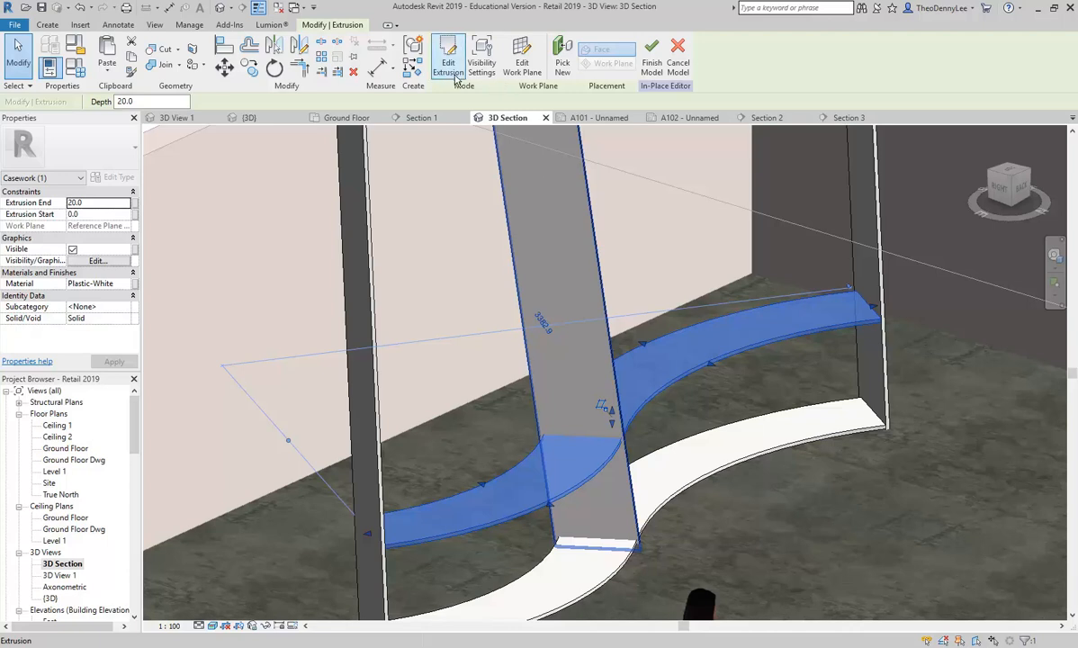
{"action": "scroll", "coordinate": [510, 417], "scroll_direction": "down", "scroll_amount": 1}
{"action": "middle_click_drag", "start_coordinate": [526, 465], "coordinate": [520, 485]}
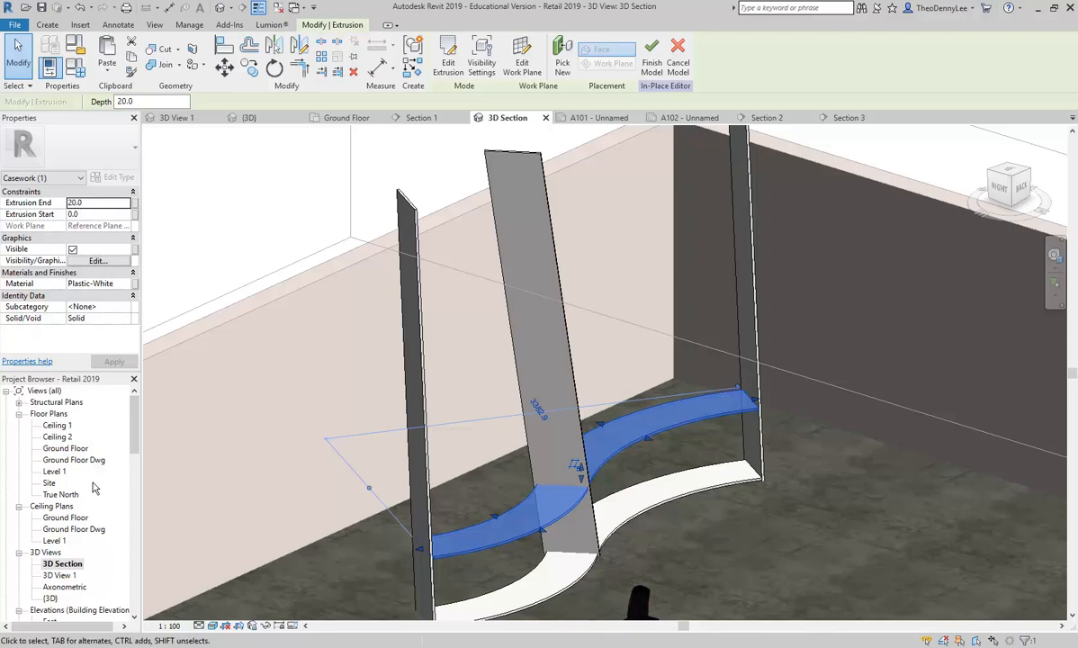
{"action": "key", "text": "Escape"}
{"action": "double_click", "coordinate": [65, 448]}
{"action": "left_click", "coordinate": [566, 423]}
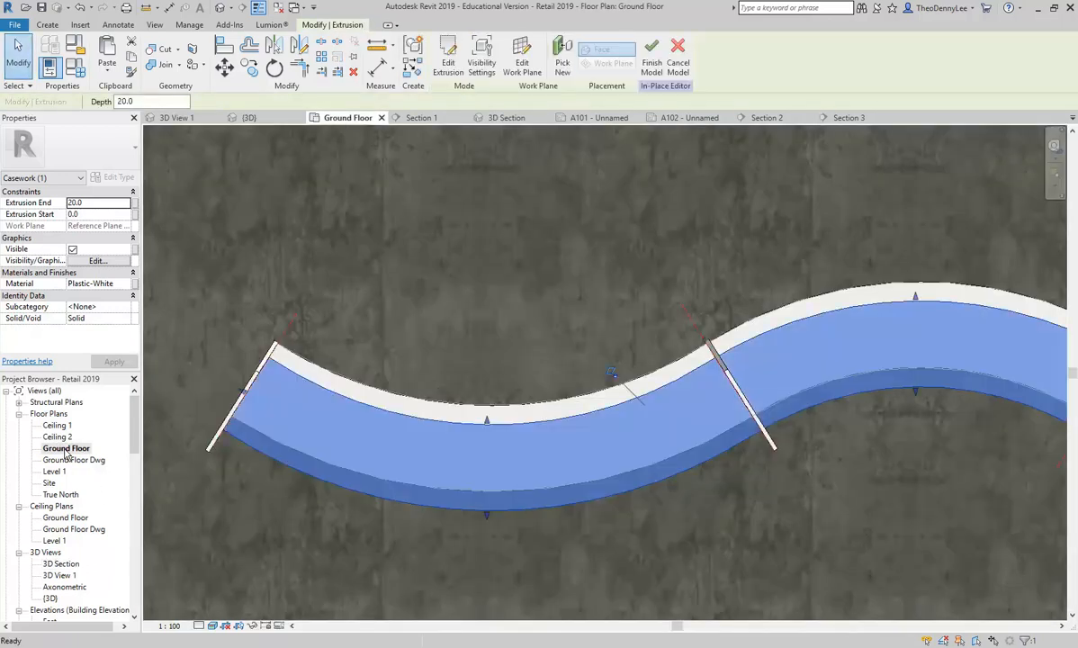
{"action": "left_click", "coordinate": [444, 55]}
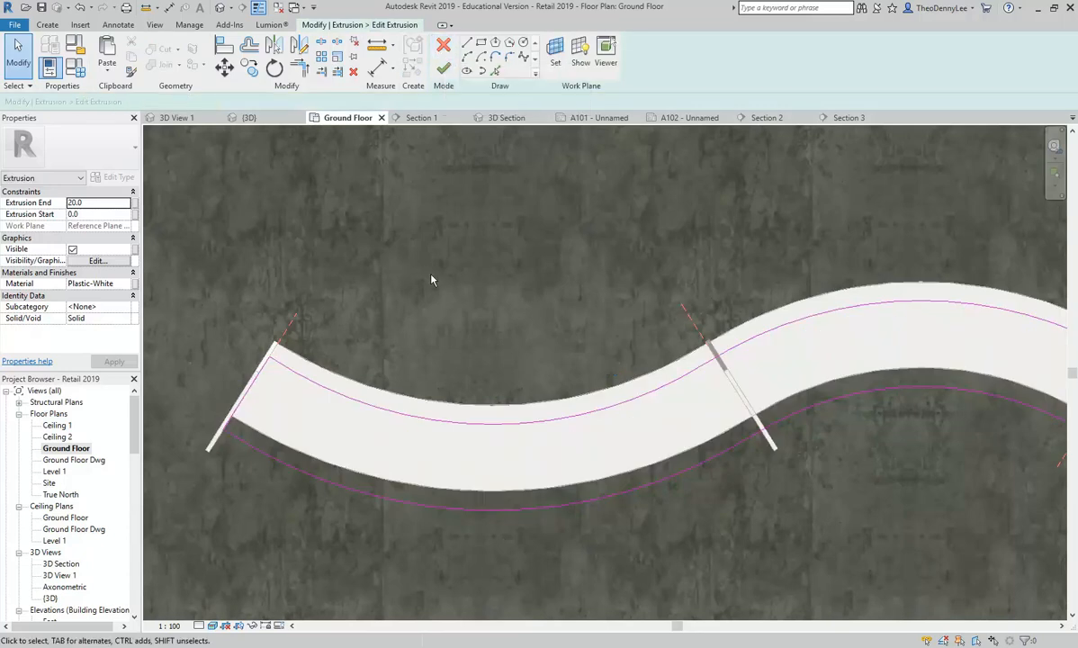
{"action": "scroll", "coordinate": [402, 256], "scroll_direction": "down", "scroll_amount": 3}
{"action": "mouse_move", "coordinate": [247, 257]}
{"action": "left_mouse_down"}
{"action": "mouse_move", "coordinate": [748, 474]}
{"action": "mouse_move", "coordinate": [789, 480]}
{"action": "left_mouse_up"}
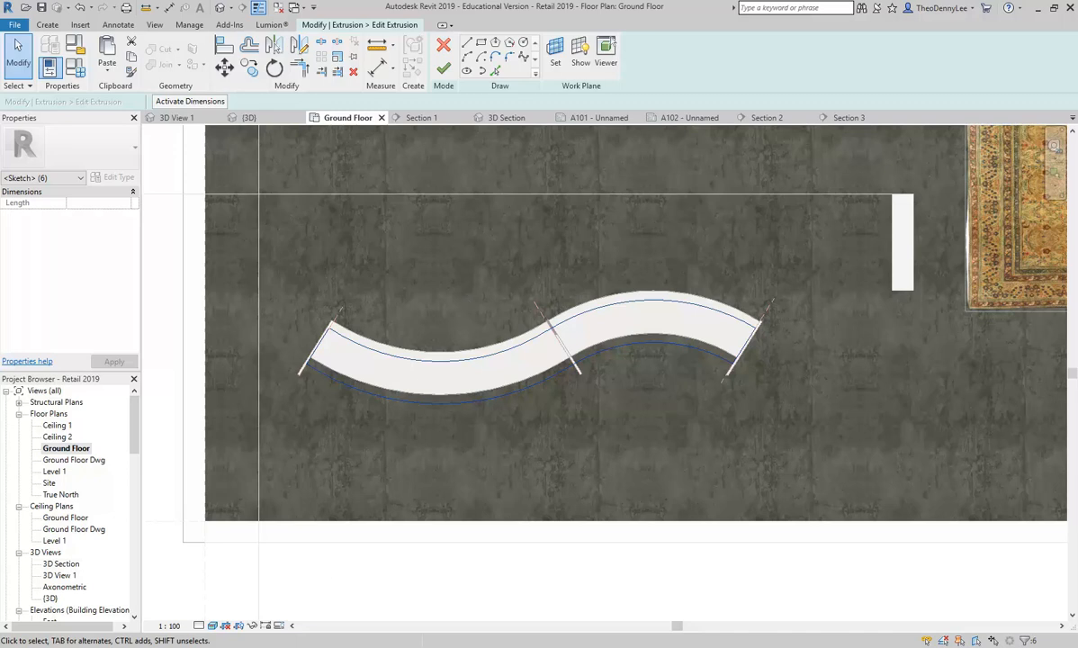
{"action": "key", "text": "alt+Tab"}
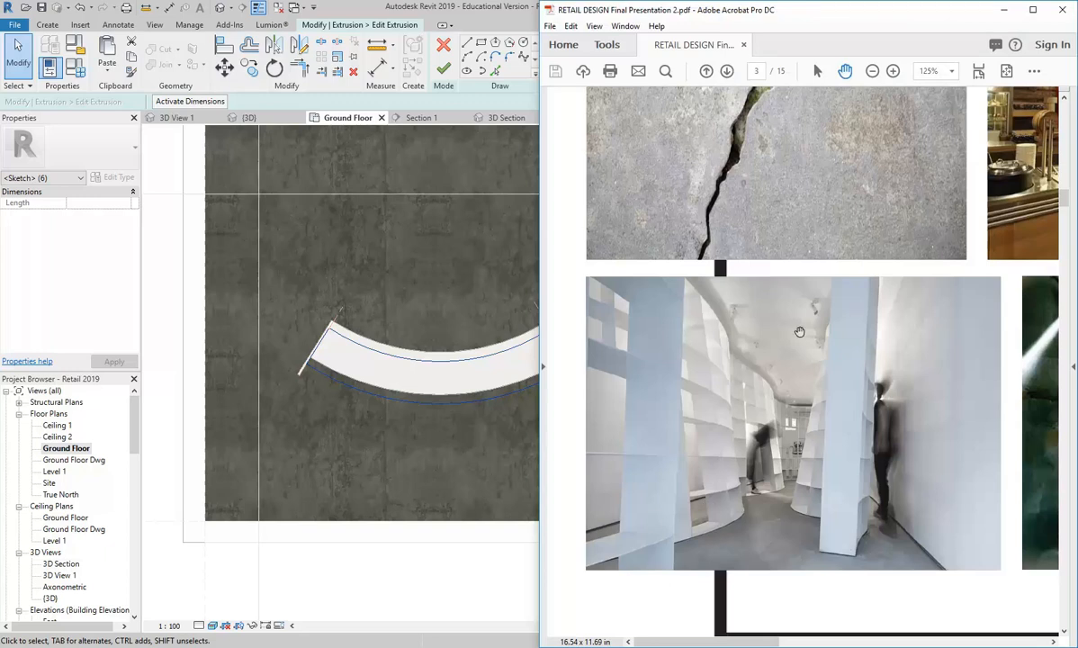
{"action": "key", "text": "alt+Tab"}
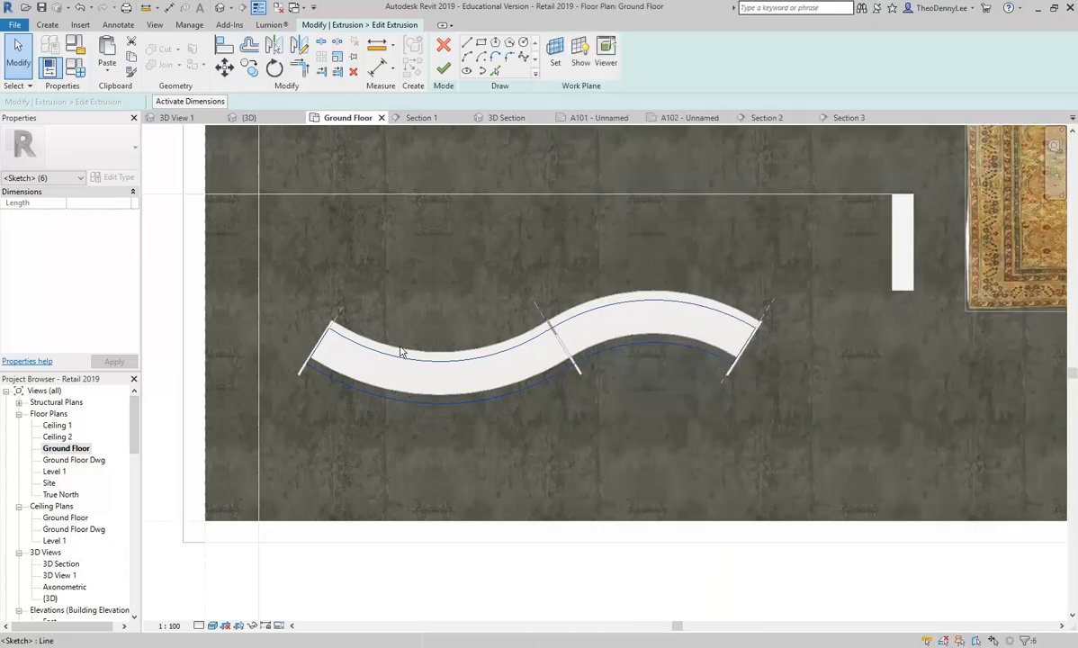
Copy the second shelf's whole S-shaped sketch outline to the clipboard, finish its sketch and deselect the shelf.
{"action": "left_click_drag", "start_coordinate": [255, 279], "coordinate": [829, 499]}
{"action": "left_click", "coordinate": [444, 69]}
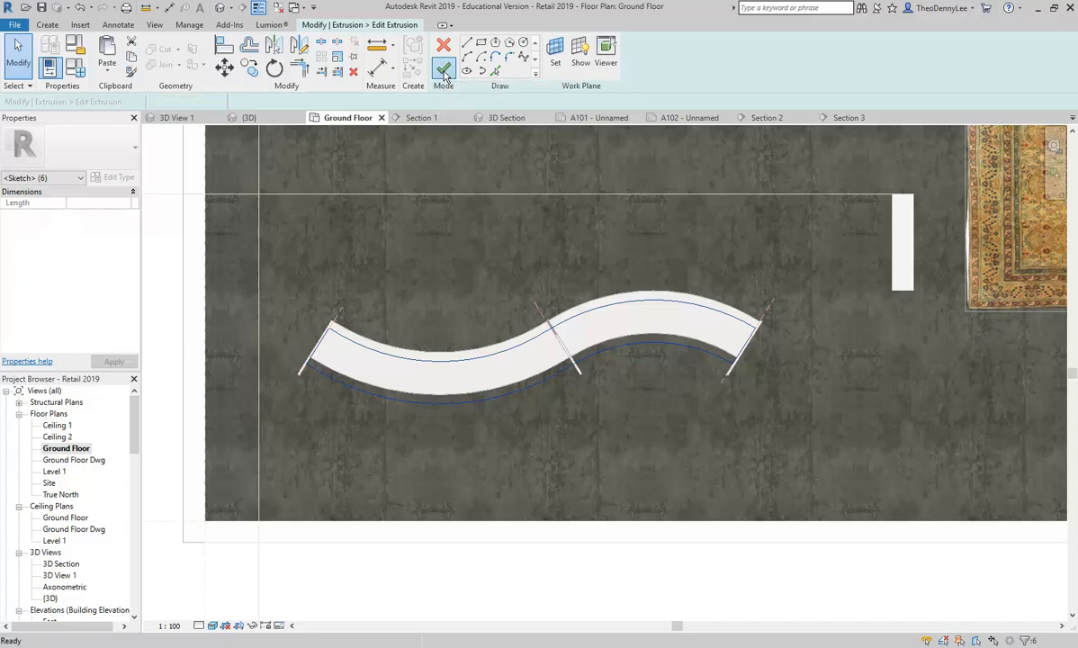
{"action": "left_click", "coordinate": [429, 375]}
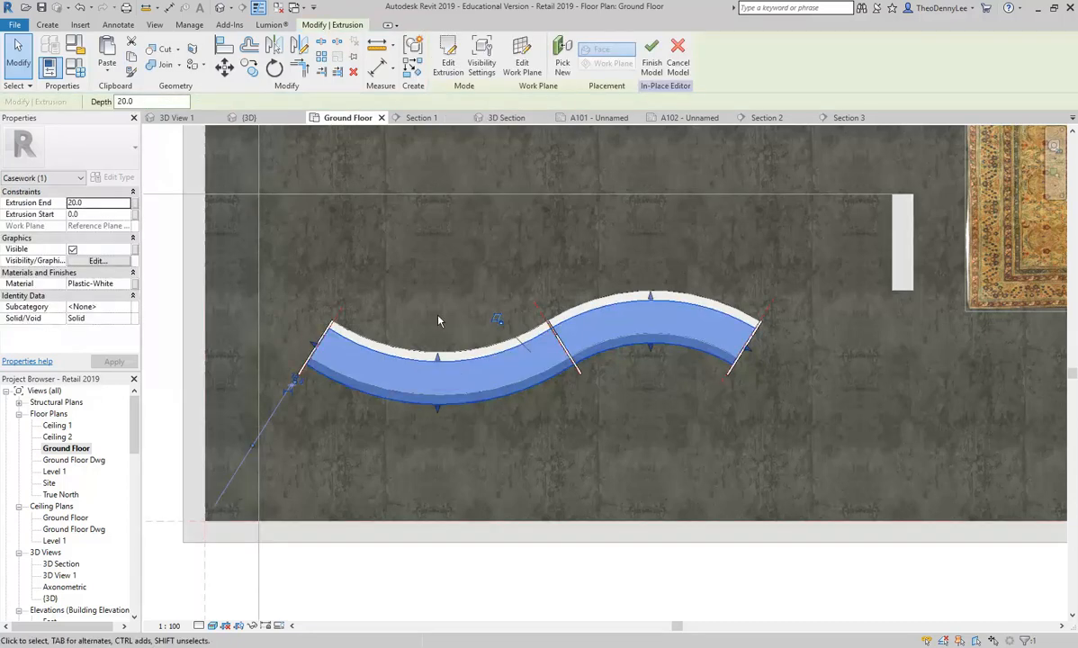
{"action": "scroll", "coordinate": [435, 320], "scroll_direction": "up", "scroll_amount": 1}
{"action": "scroll", "coordinate": [435, 320], "scroll_direction": "up", "scroll_amount": 1}
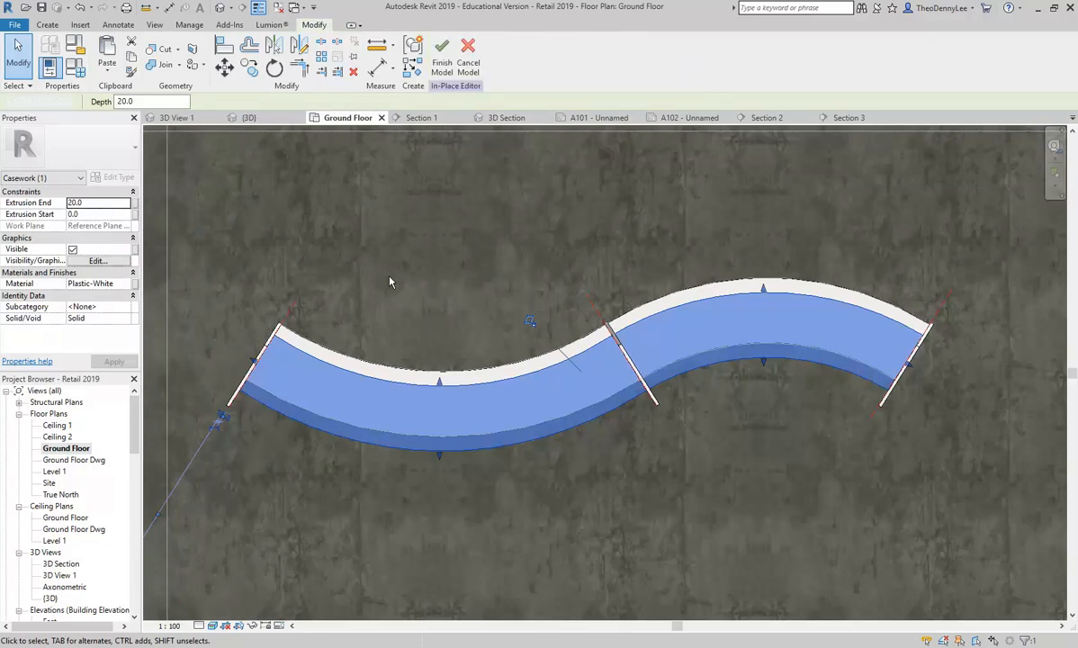
{"action": "key", "text": "Escape"}
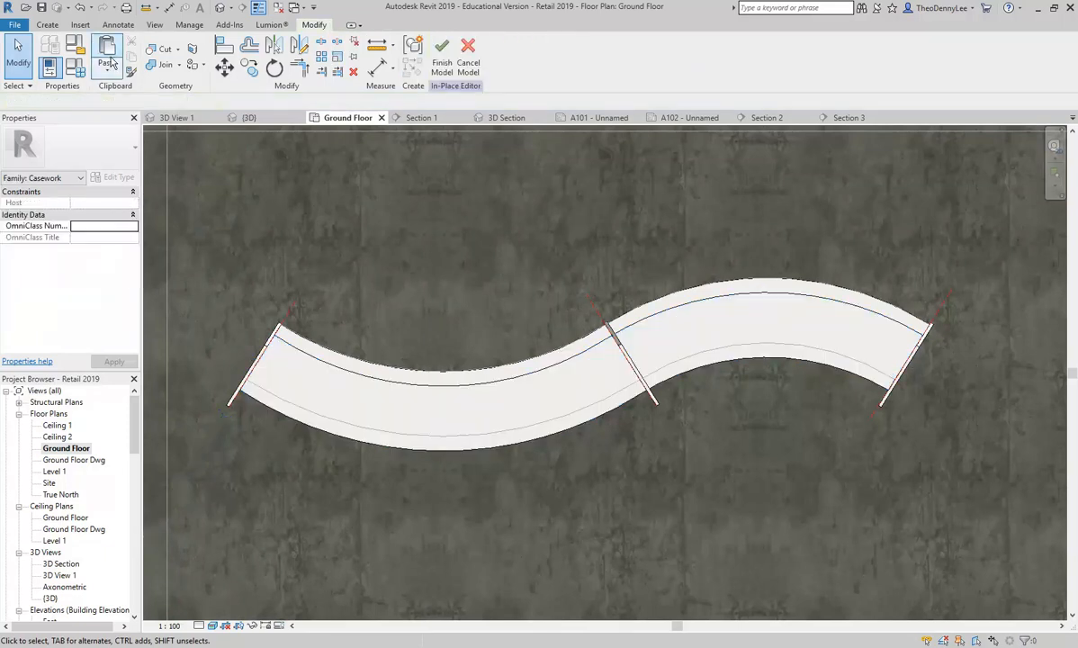
Start a new extrusion for the third shelf and set its work plane to Reference Plane : Shelf3.
{"action": "left_click", "coordinate": [47, 24]}
{"action": "left_click", "coordinate": [118, 66]}
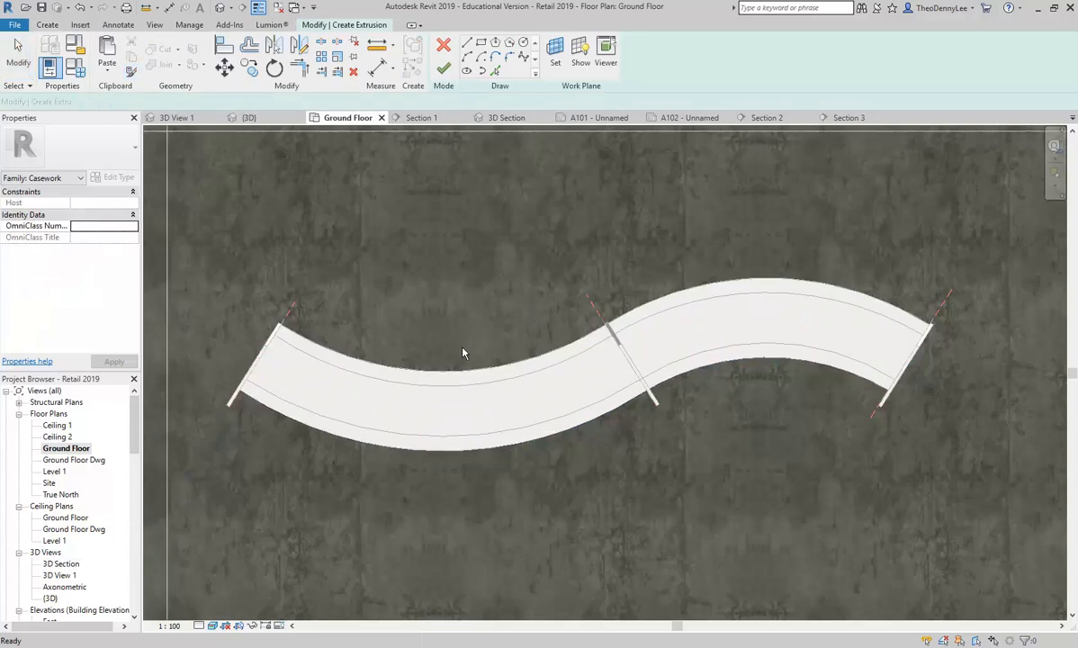
{"action": "left_click", "coordinate": [552, 65]}
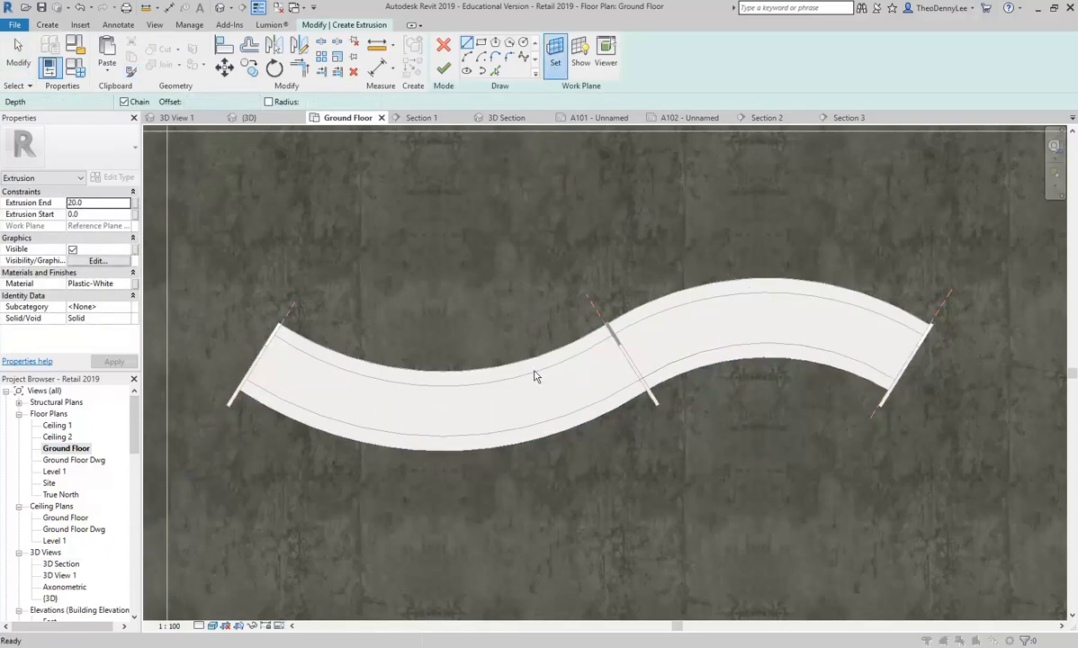
{"action": "left_click", "coordinate": [554, 330]}
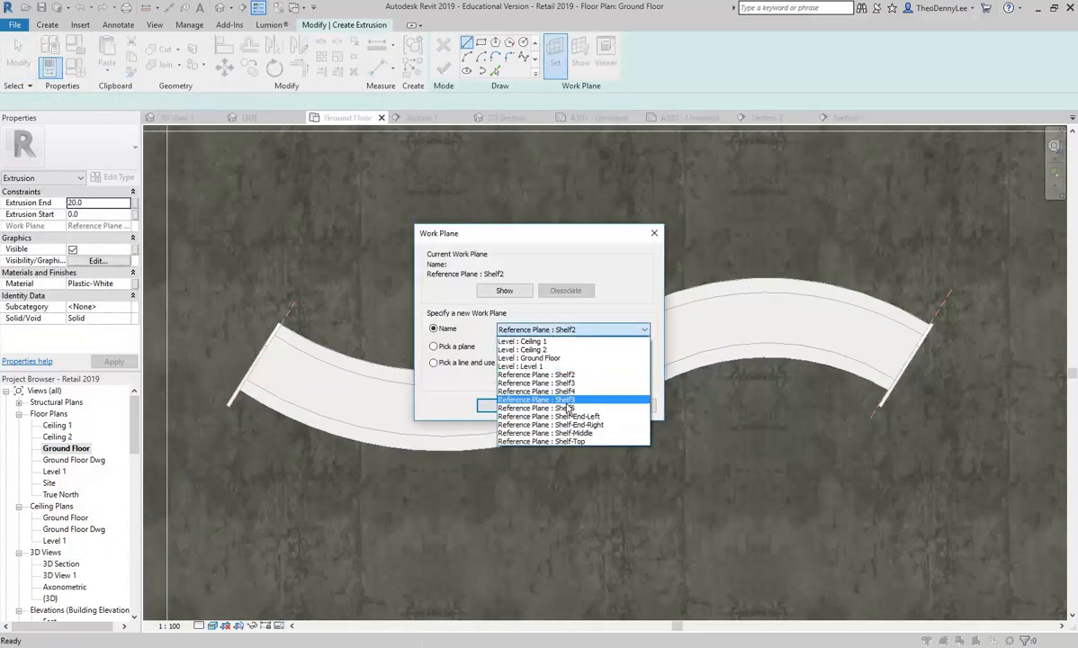
{"action": "left_click", "coordinate": [536, 382]}
{"action": "left_click", "coordinate": [503, 406]}
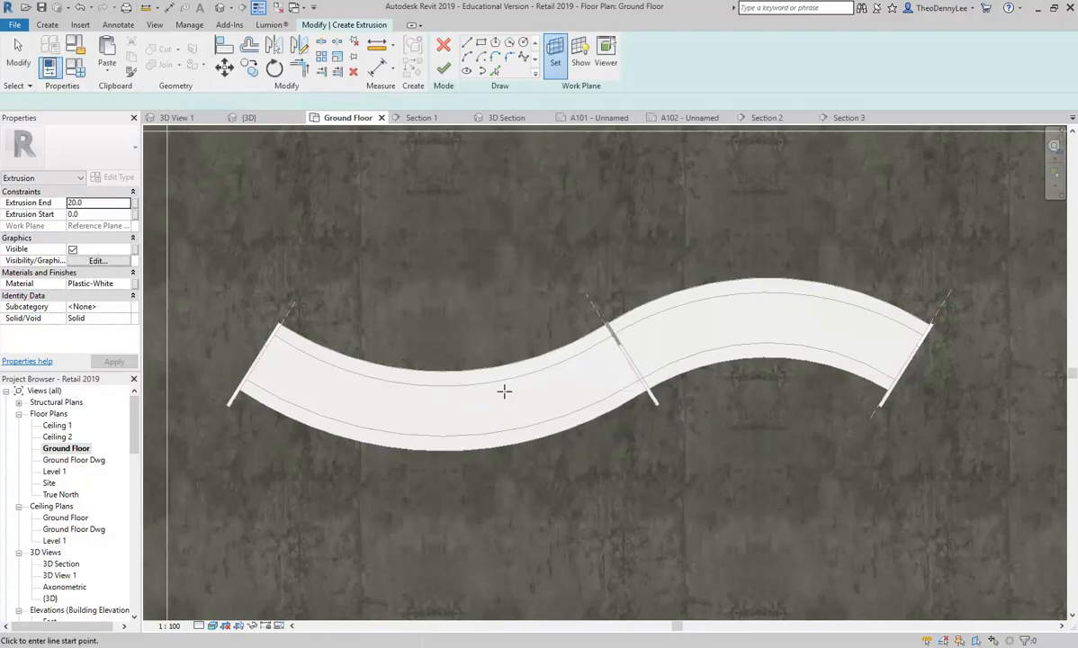
Paste the copied outline aligned to the current view and nudge it down in plan so its upper curve meets the middle upright's cut edge.
{"action": "left_click", "coordinate": [107, 64]}
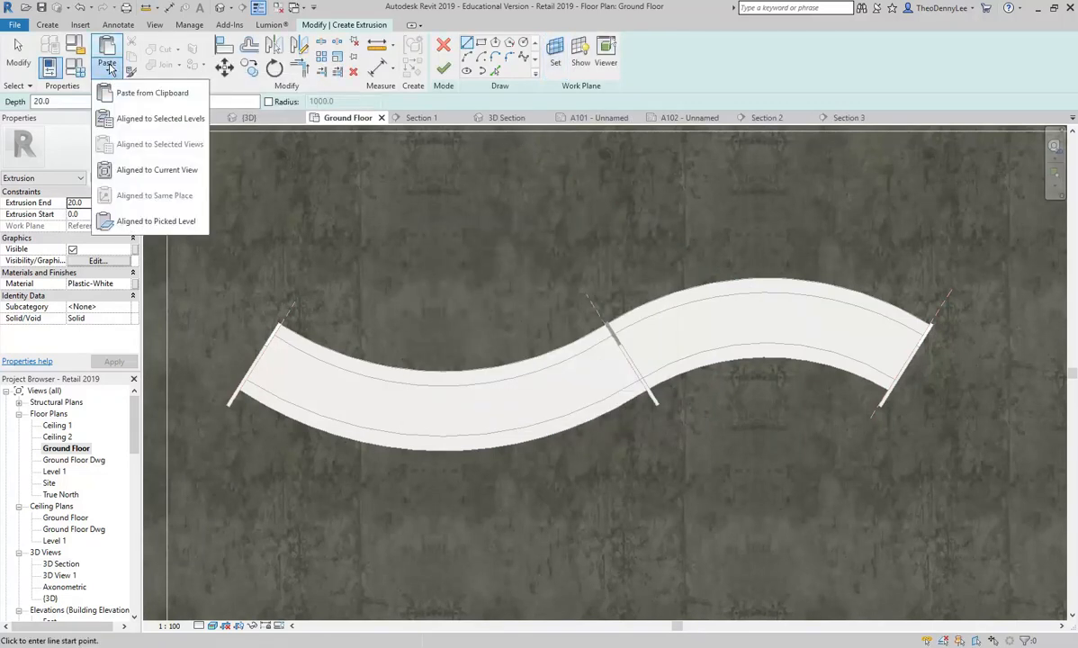
{"action": "left_click", "coordinate": [153, 170]}
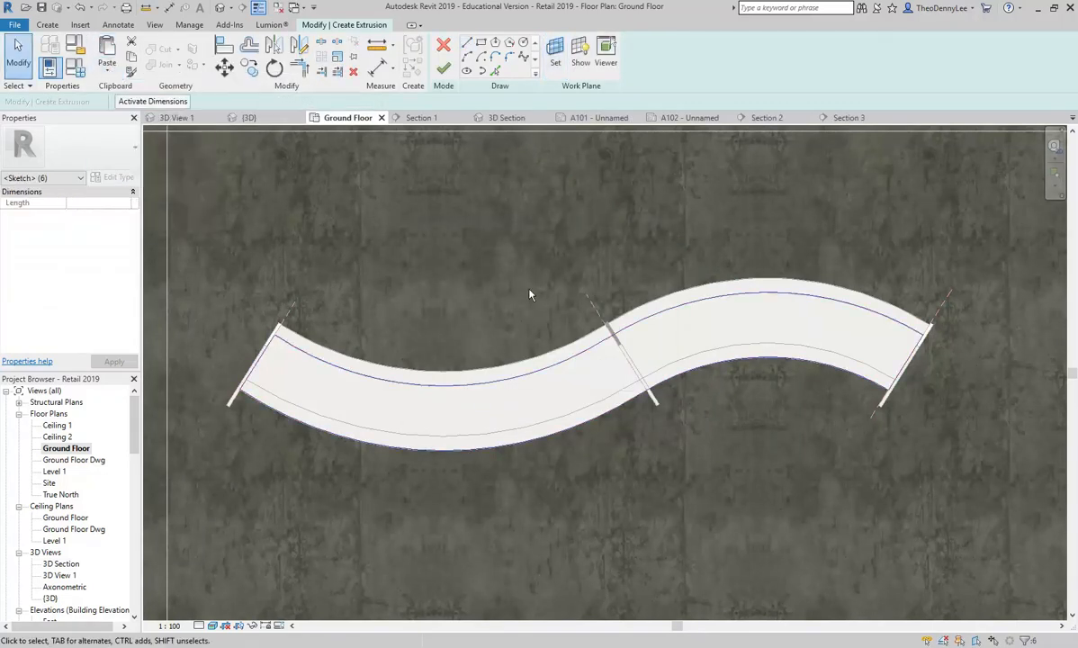
{"action": "key", "text": "Down"}
{"action": "key", "text": "Down"}
{"action": "key", "text": "Down"}
{"action": "key", "text": "Down"}
{"action": "key", "text": "Down"}
{"action": "key", "text": "Down"}
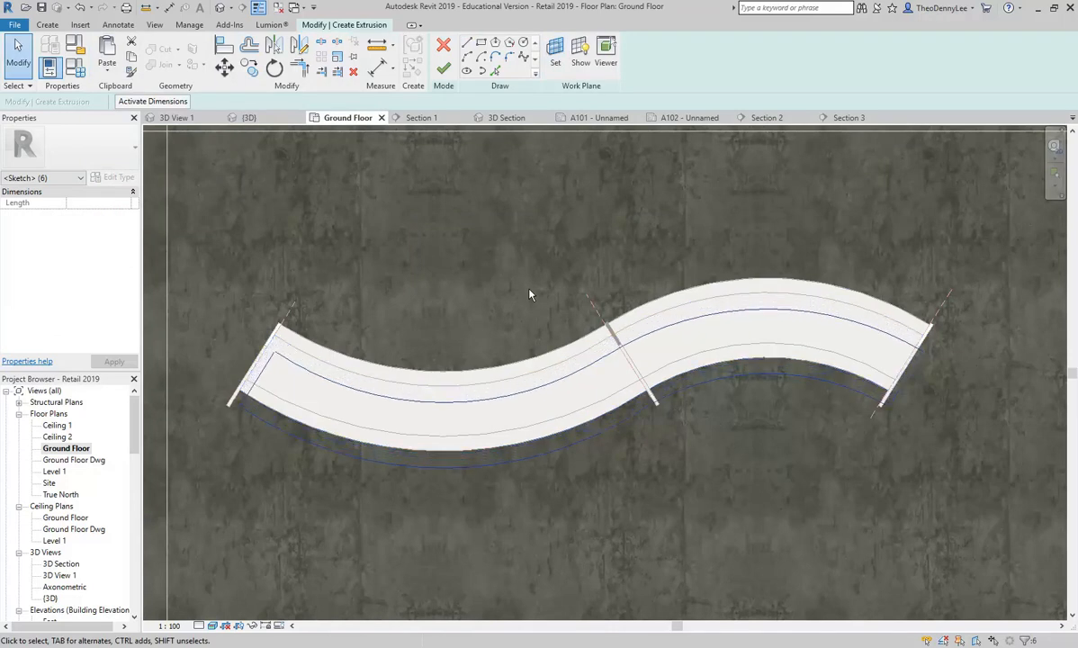
{"action": "scroll", "coordinate": [614, 360], "scroll_direction": "up", "scroll_amount": 4}
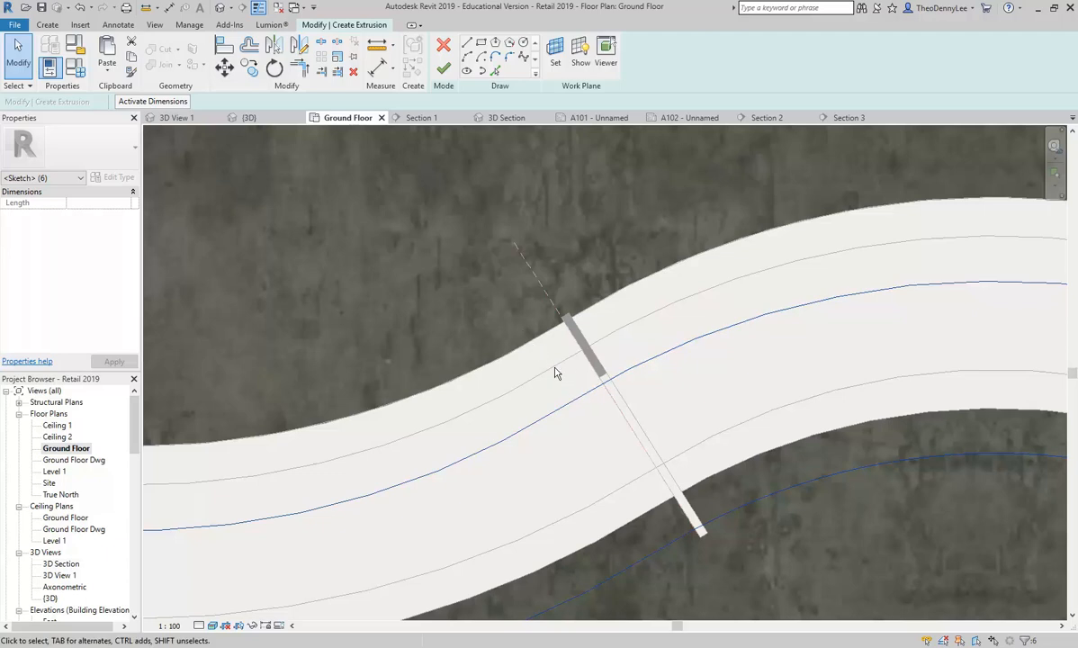
{"action": "key", "text": "Up"}
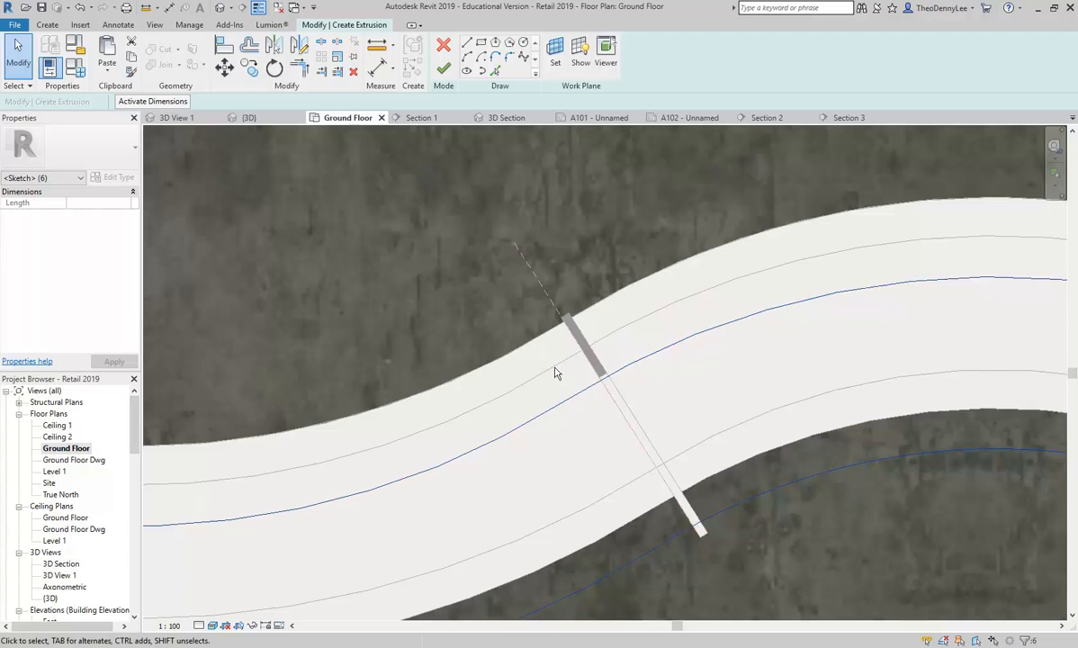
{"action": "key", "text": "Up"}
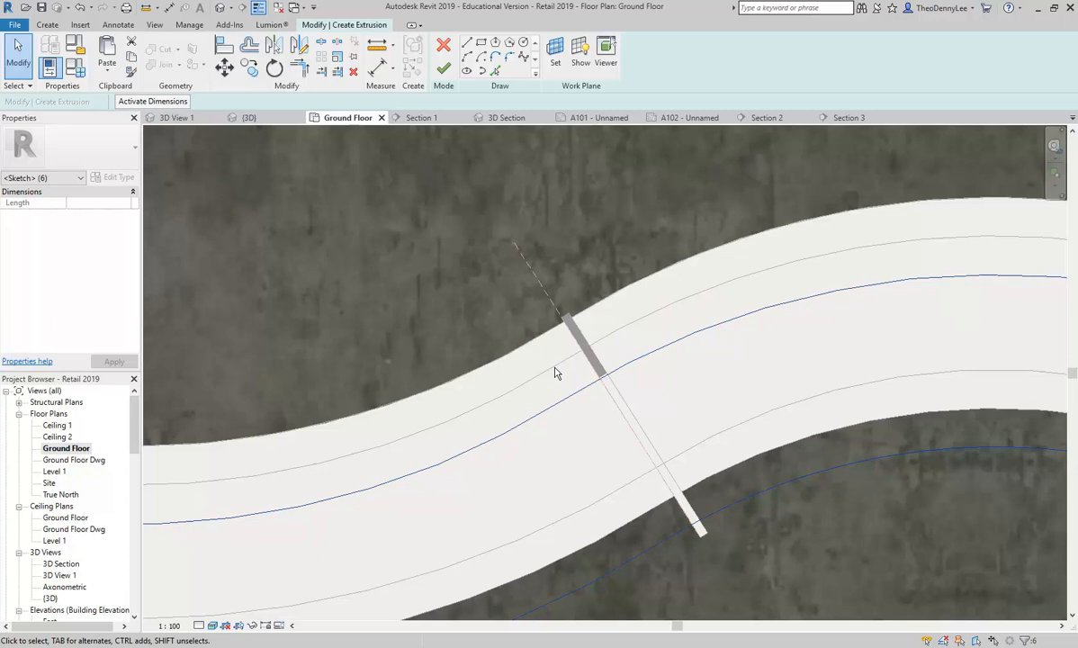
Align both end lines of the third shelf's outline with the reference planes of the two end uprights.
{"action": "scroll", "coordinate": [555, 372], "scroll_direction": "down", "scroll_amount": 4}
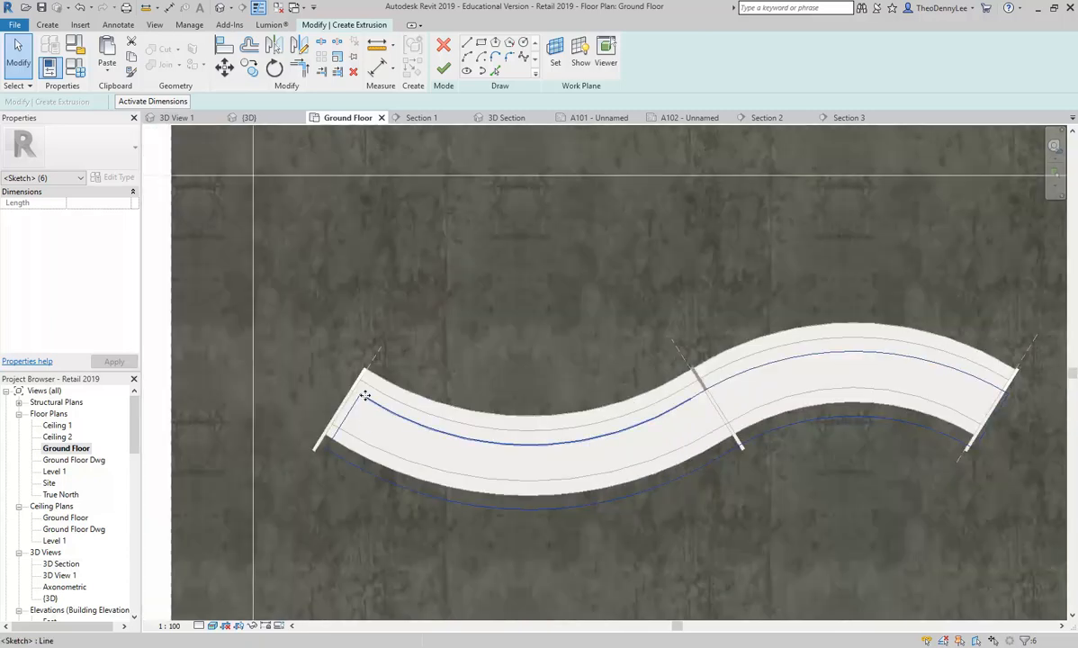
{"action": "scroll", "coordinate": [365, 397], "scroll_direction": "up", "scroll_amount": 4}
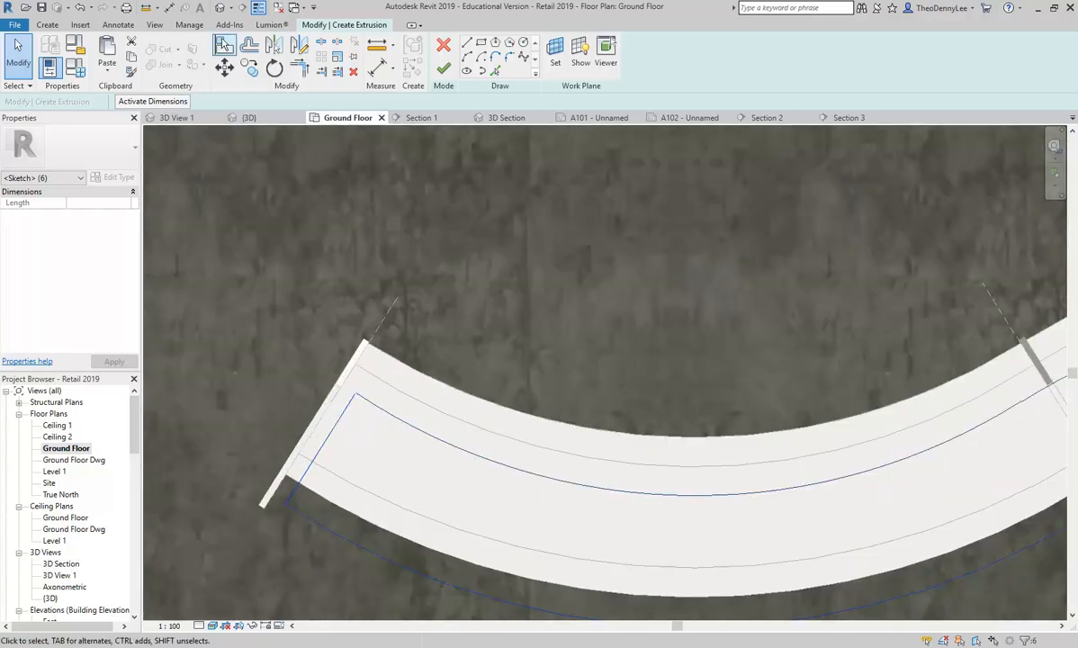
{"action": "left_click", "coordinate": [219, 43]}
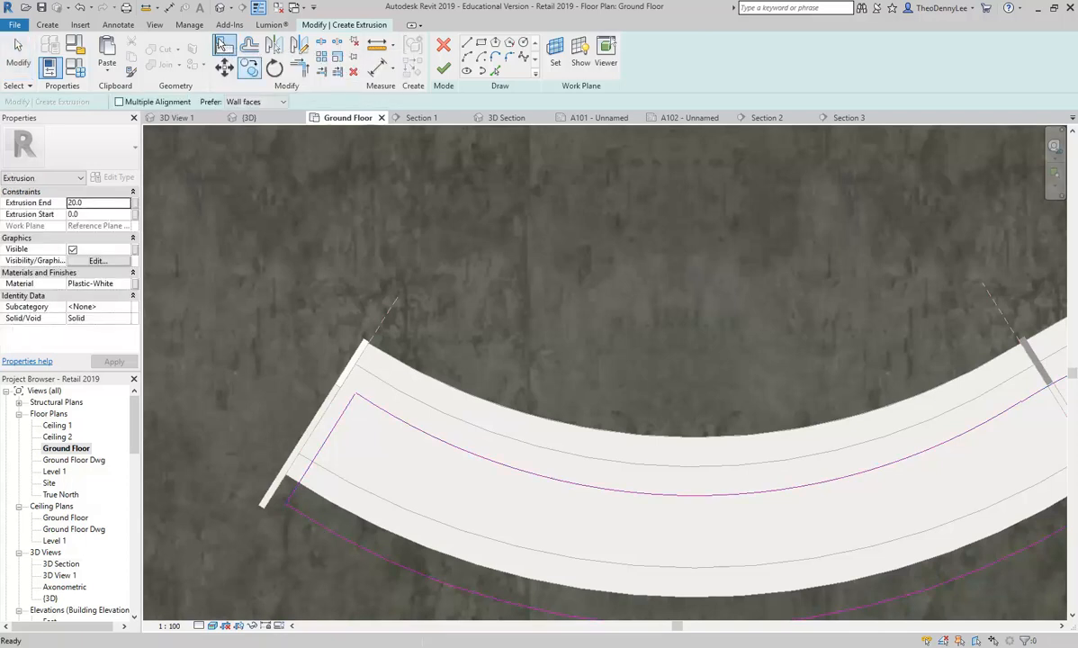
{"action": "left_click", "coordinate": [388, 333]}
{"action": "middle_click_drag", "start_coordinate": [741, 365], "coordinate": [349, 389]}
{"action": "scroll", "coordinate": [812, 324], "scroll_direction": "down", "scroll_amount": 2}
{"action": "middle_click_drag", "start_coordinate": [812, 324], "coordinate": [441, 340]}
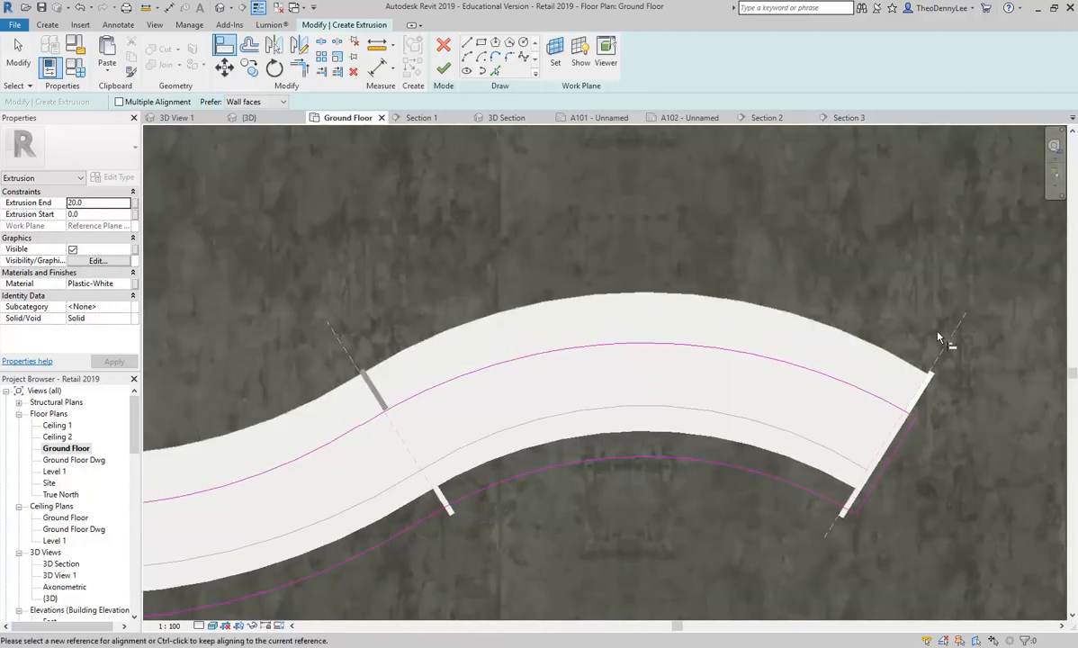
{"action": "left_click", "coordinate": [905, 449]}
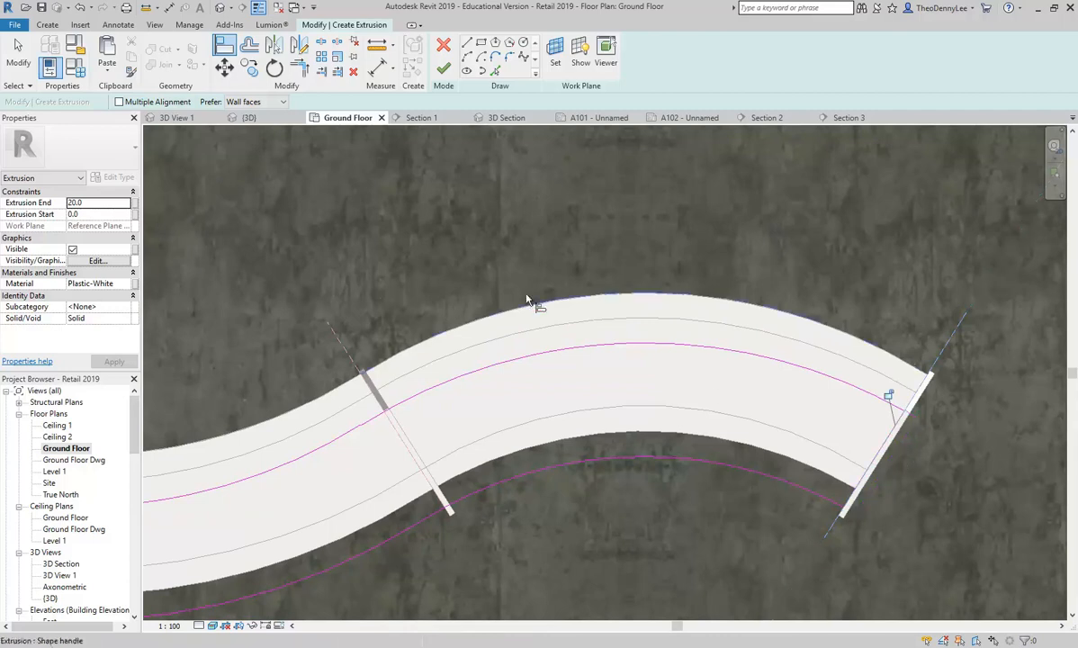
Finish the third shelf's extrusion sketch, inspect the shelf in the 3D Section view and deselect it.
{"action": "scroll", "coordinate": [500, 298], "scroll_direction": "down", "scroll_amount": 1}
{"action": "mouse_move", "coordinate": [630, 329]}
{"action": "middle_mouse_down"}
{"action": "mouse_move", "coordinate": [609, 327]}
{"action": "mouse_move", "coordinate": [776, 349]}
{"action": "middle_mouse_up"}
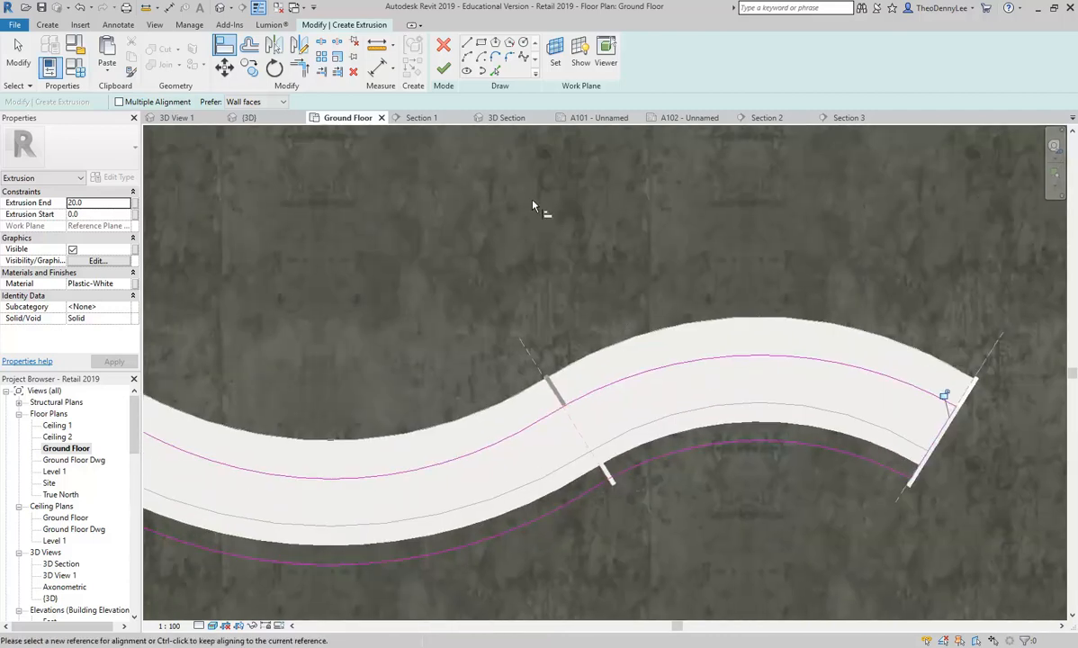
{"action": "left_click", "coordinate": [443, 69]}
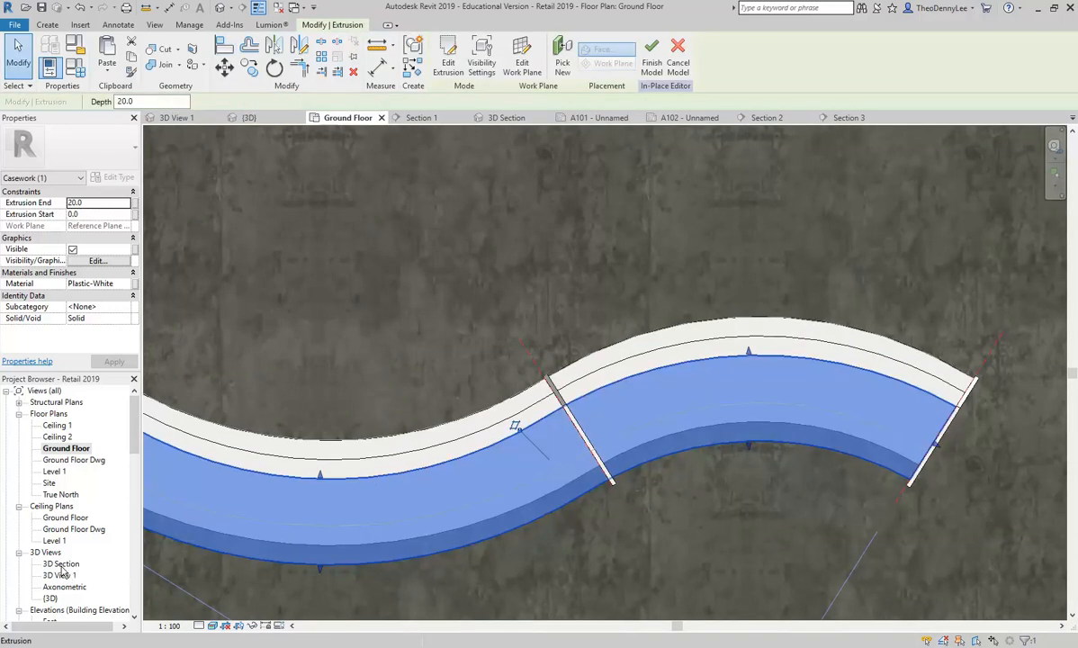
{"action": "double_click", "coordinate": [61, 566]}
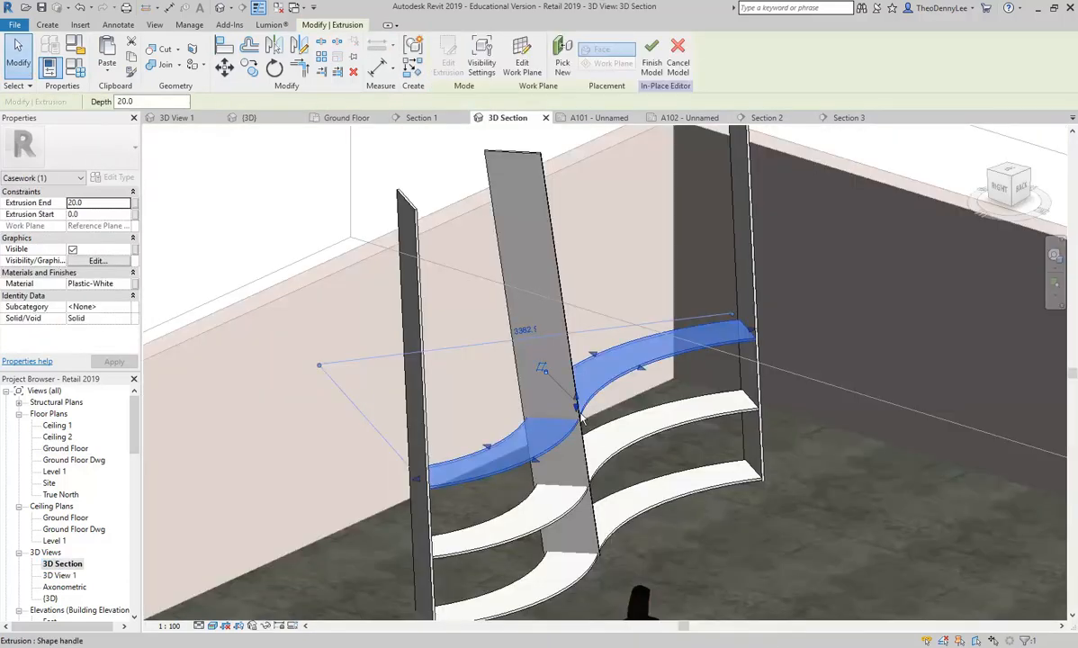
{"action": "scroll", "coordinate": [576, 432], "scroll_direction": "up", "scroll_amount": 5}
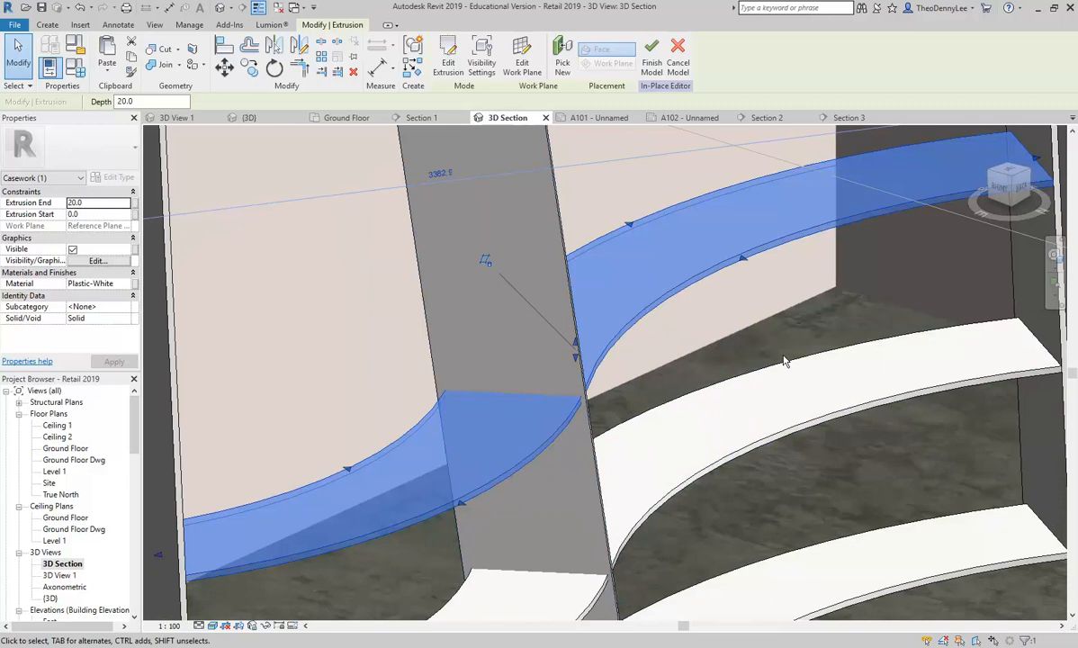
{"action": "scroll", "coordinate": [433, 373], "scroll_direction": "down", "scroll_amount": 4}
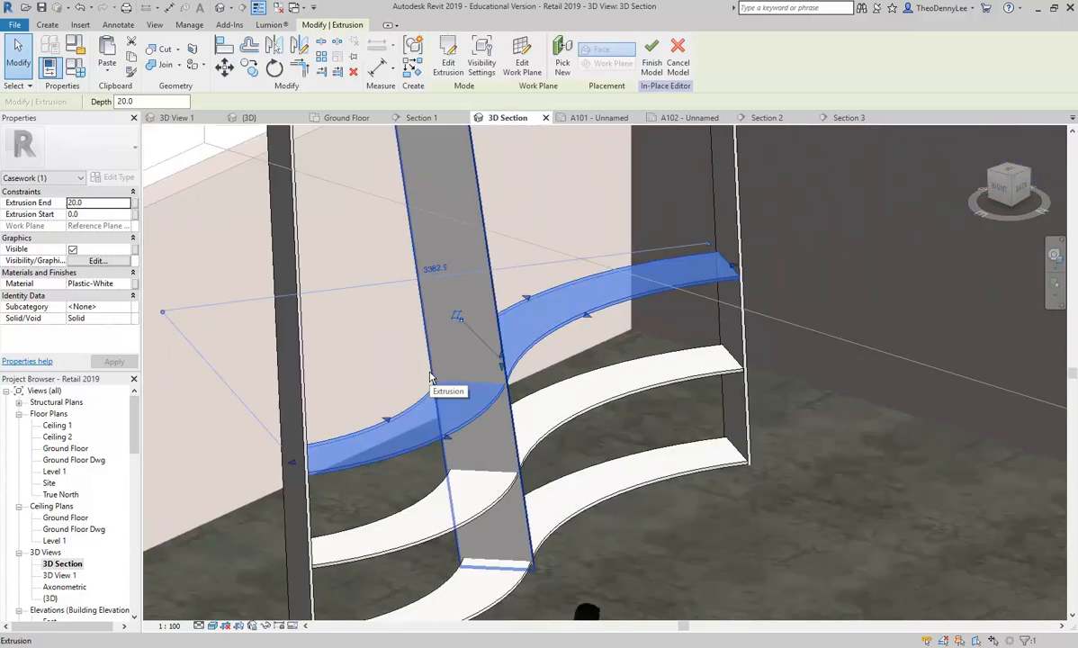
{"action": "left_click", "coordinate": [396, 355]}
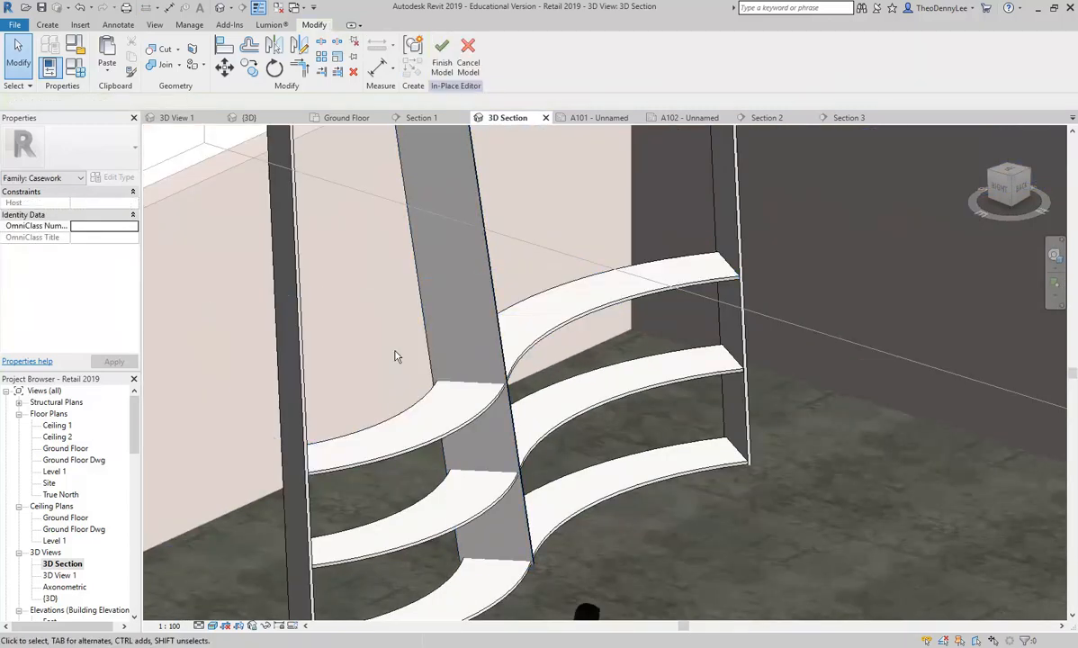
Finish the in-place shelving model, compare it with the curved shelving photo in the Adobe Acrobat presentation and return to Revit.
{"action": "scroll", "coordinate": [396, 356], "scroll_direction": "down", "scroll_amount": 3}
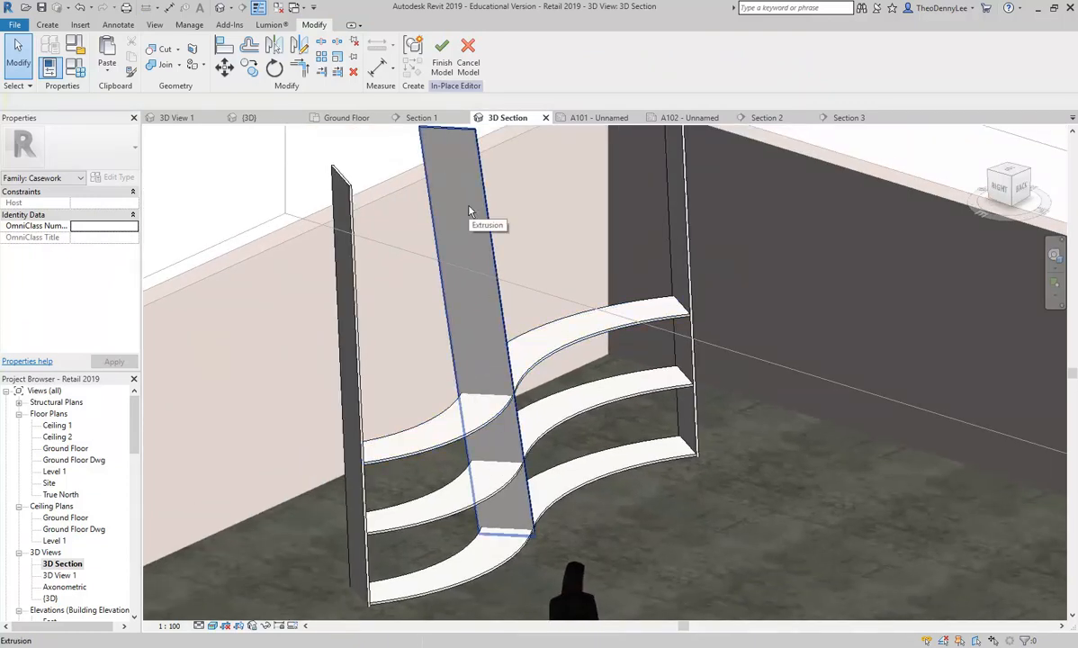
{"action": "middle_click_drag", "start_coordinate": [467, 216], "coordinate": [492, 271], "text": "shift"}
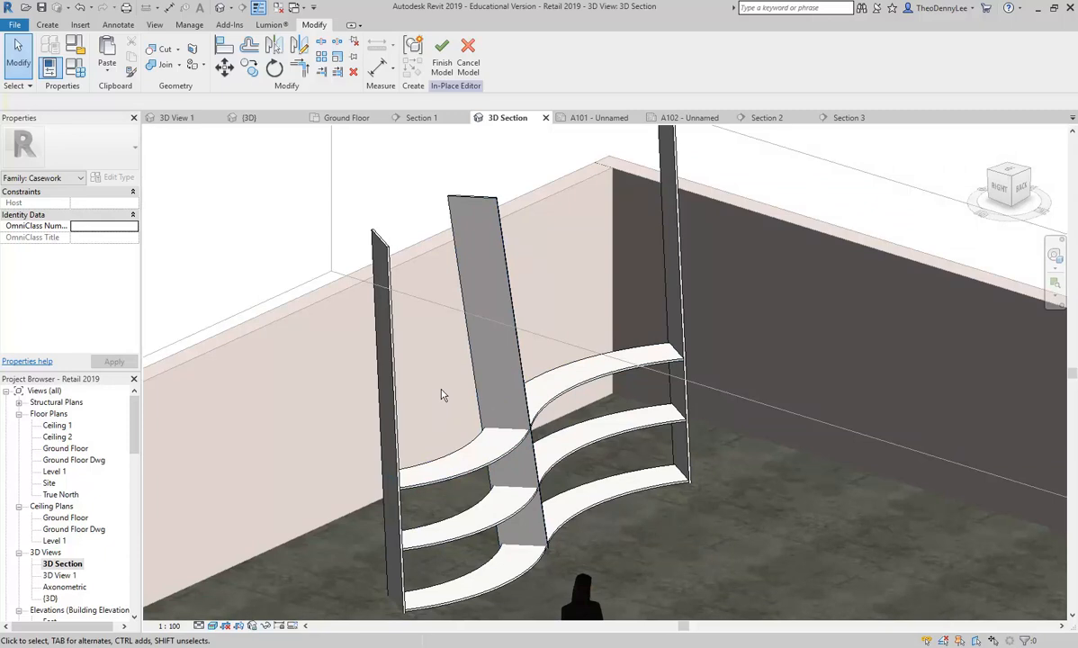
{"action": "scroll", "coordinate": [441, 394], "scroll_direction": "down", "scroll_amount": 3}
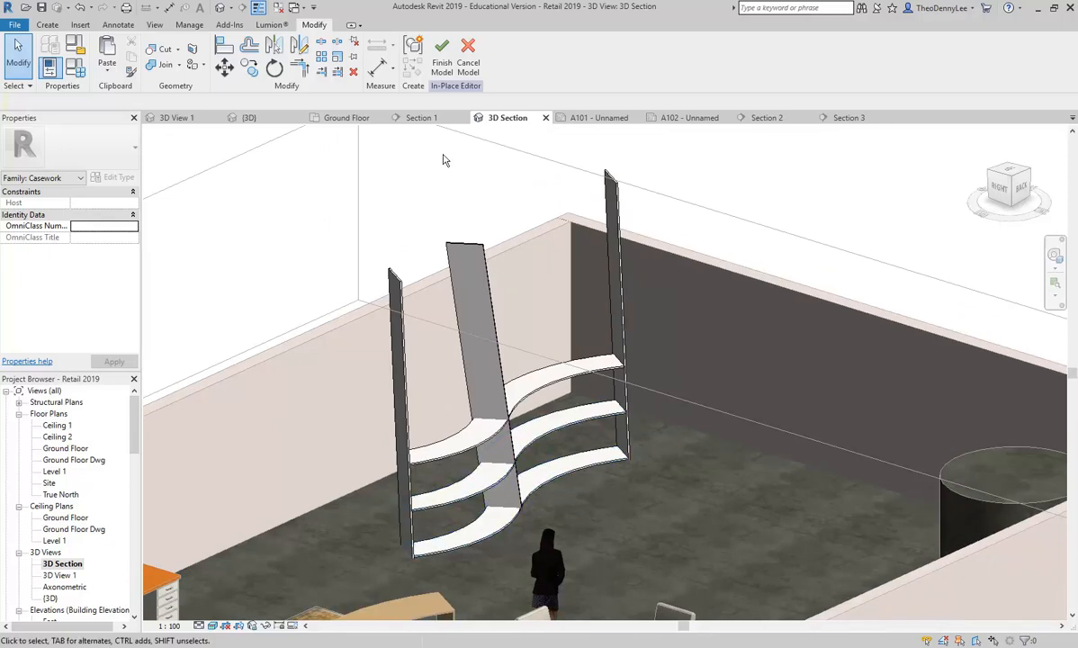
{"action": "left_click", "coordinate": [441, 57]}
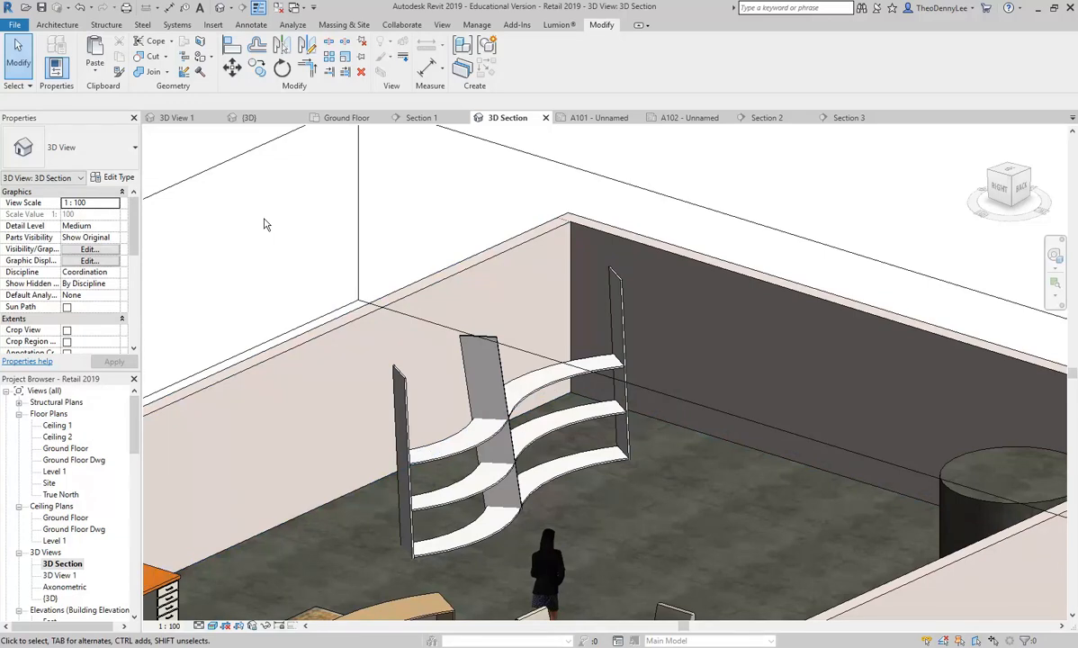
{"action": "key", "text": "alt+Tab"}
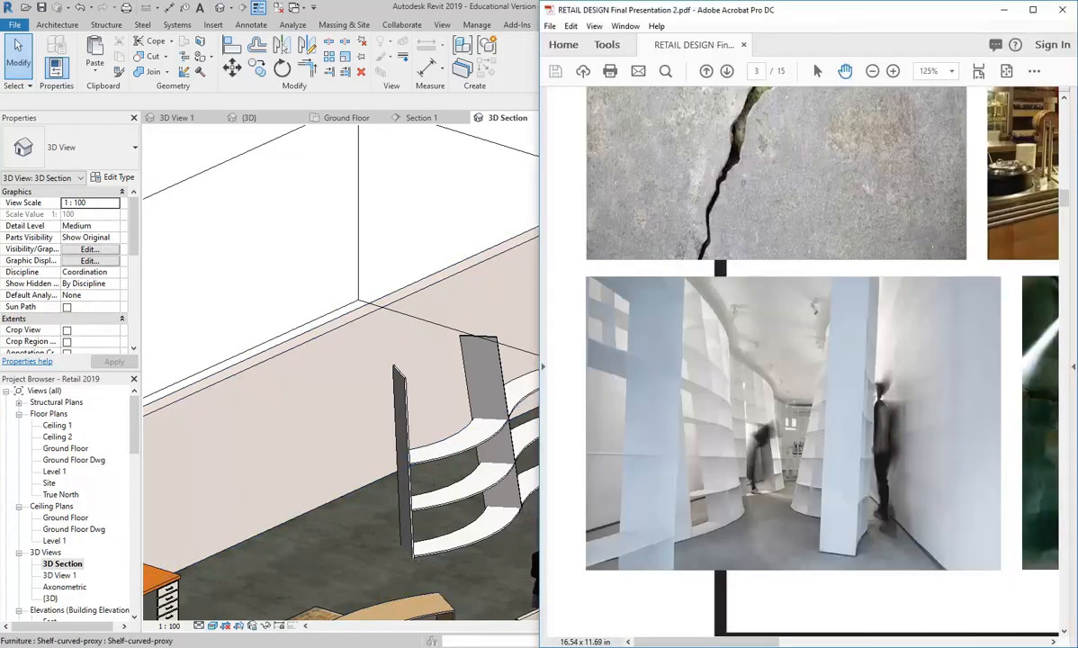
{"action": "key", "text": "alt+Tab"}
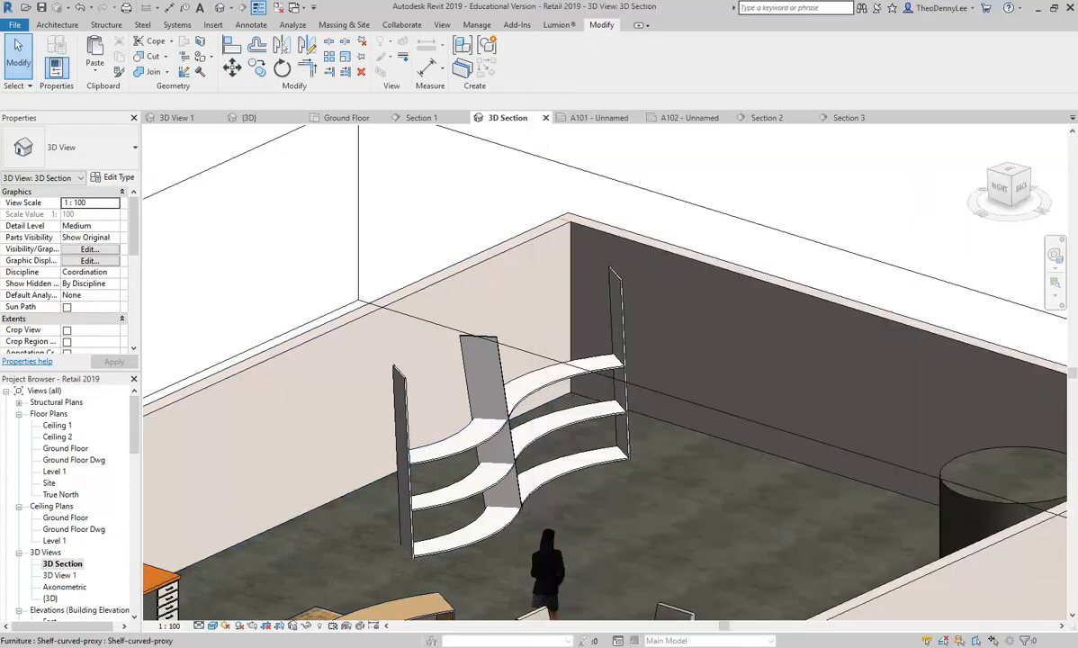